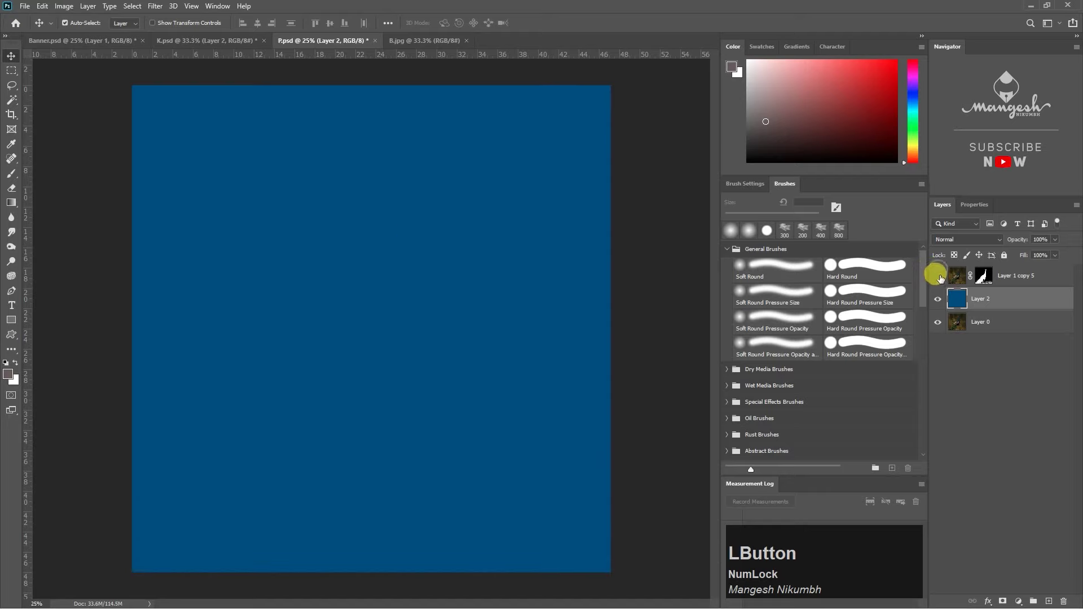
# Step: Show the masked peacock layer in P.psd and bring the peacock into Banner.psd
pyautogui.click(938, 275)
pyautogui.moveTo(434, 175); pyautogui.dragTo(196, 94)
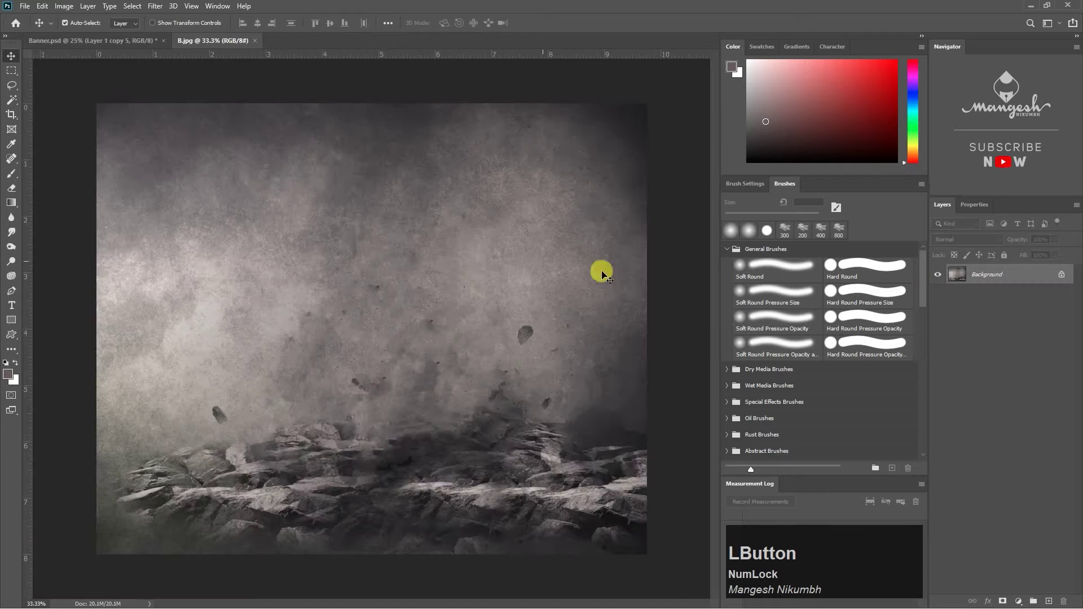
# Step: Copy the whole B.jpg stone background into Banner.psd and place its layer below the statue and peacock layers
pyautogui.click(1018, 270)
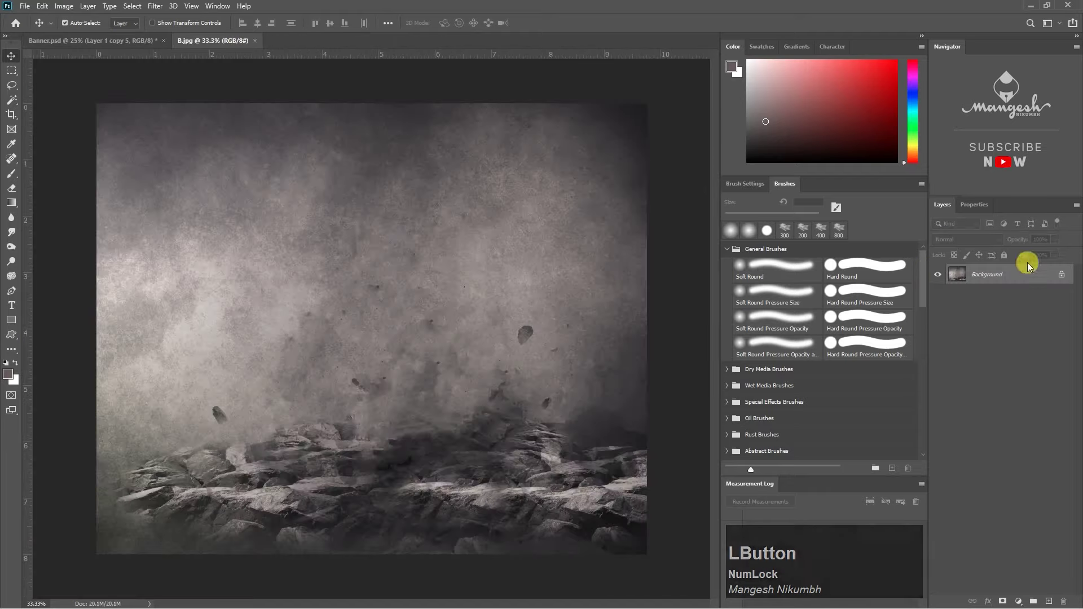
pyautogui.hotkey('ctrl', 'a')
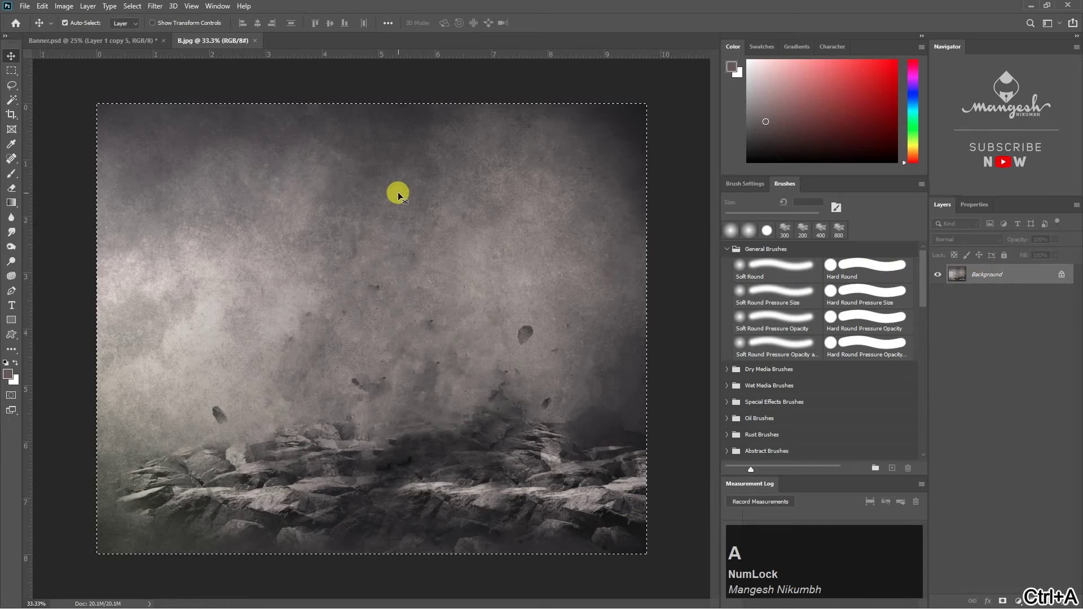
pyautogui.moveTo(156, 69); pyautogui.dragTo(382, 222)
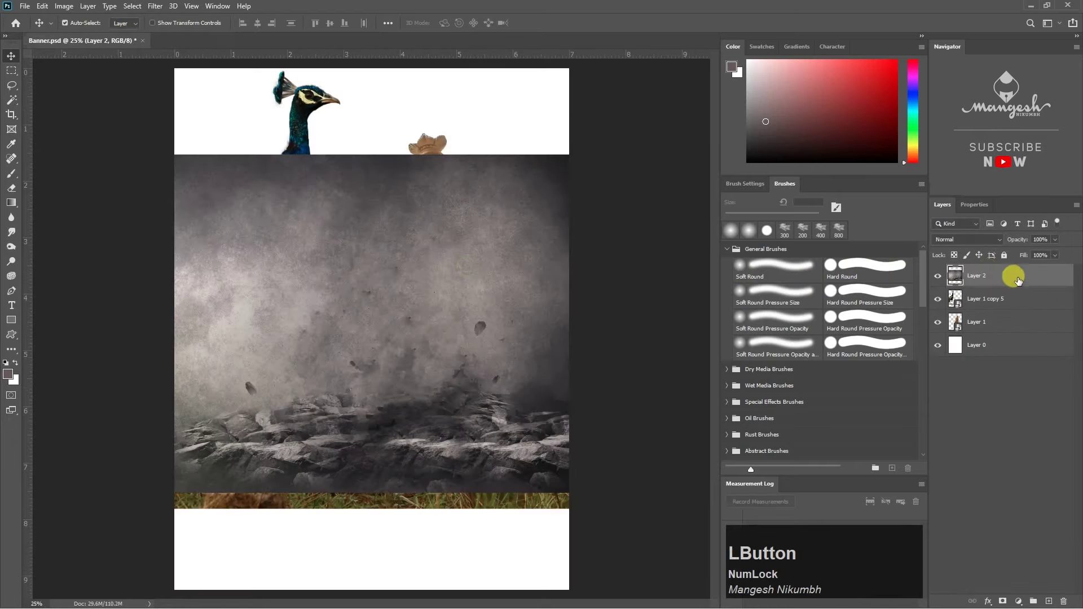
pyautogui.moveTo(1015, 276); pyautogui.dragTo(1011, 329)
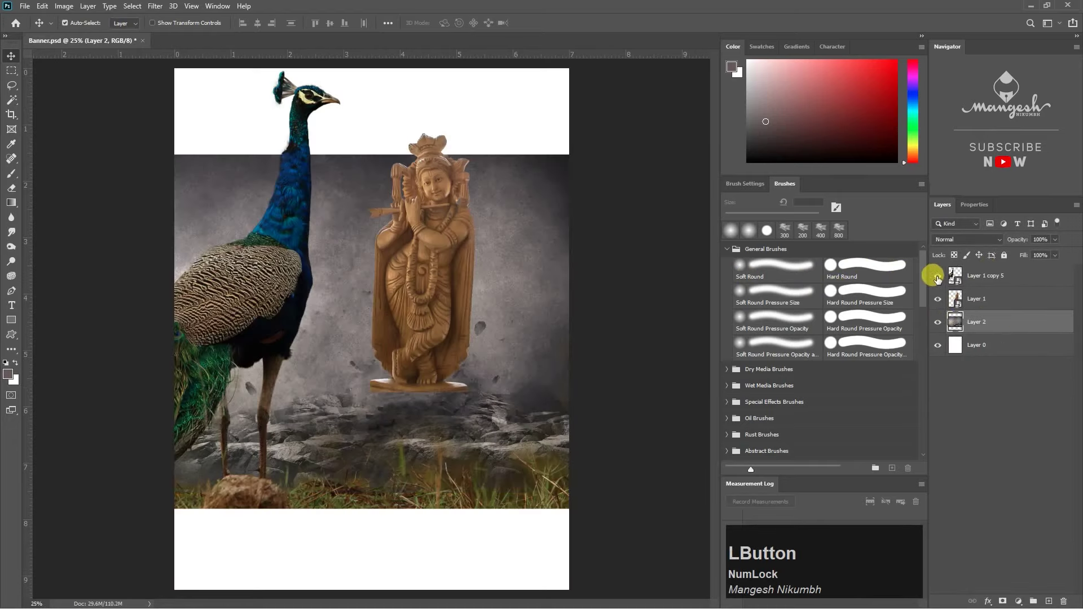
# Step: Scale the peacock down proportionally and reposition it near the middle of the canvas
pyautogui.moveTo(293, 273); pyautogui.dragTo(431, 283)
pyautogui.hotkey('ctrl', '-')
pyautogui.hotkey('ctrl', 't')
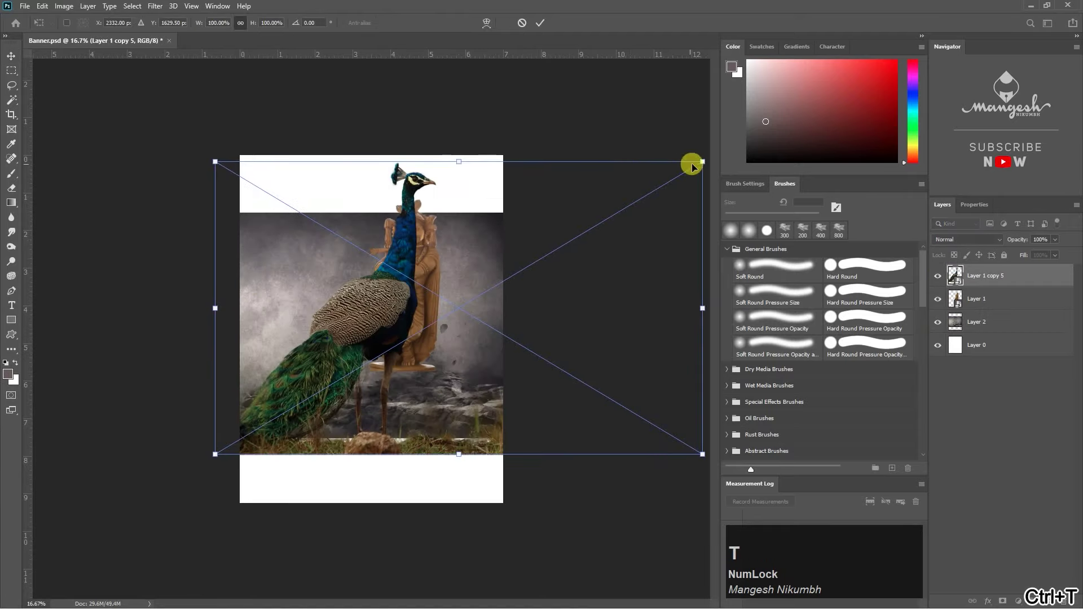
pyautogui.moveTo(702, 162); pyautogui.dragTo(609, 206)
pyautogui.press('Return')
pyautogui.hotkey('ctrl', '+')
pyautogui.moveTo(361, 316); pyautogui.dragTo(410, 287)
# Step: Bring the statue in front of the peacock, enlarge it to about 124%, and lower it slightly
pyautogui.moveTo(457, 268); pyautogui.dragTo(375, 382)
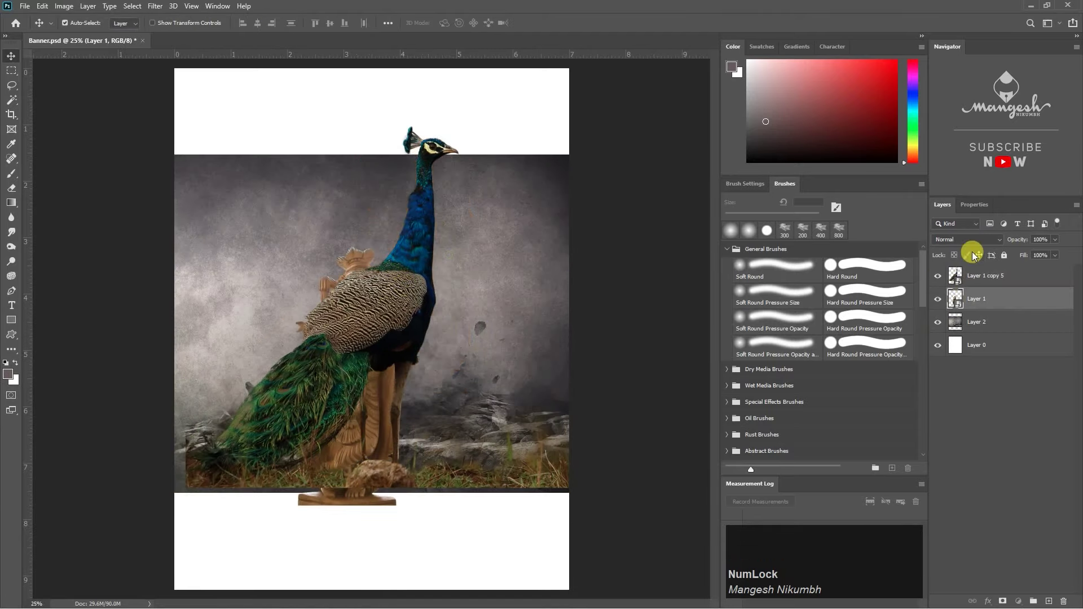
pyautogui.hotkey('ctrl', ']')
pyautogui.hotkey('ctrl', 't')
pyautogui.moveTo(411, 262); pyautogui.dragTo(454, 196)
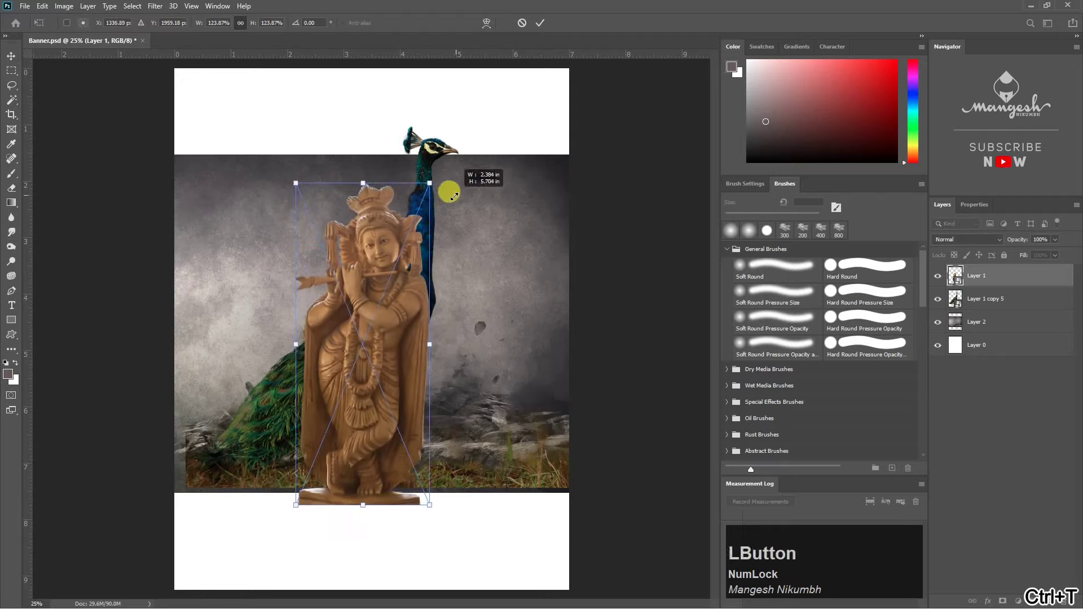
pyautogui.press('Return')
pyautogui.moveTo(391, 320); pyautogui.dragTo(392, 348)
# Step: Enlarge the peacock behind the statue and lower the stone background toward the canvas bottom
pyautogui.moveTo(428, 254); pyautogui.dragTo(400, 312)
pyautogui.hotkey('ctrl', 't')
pyautogui.hotkey('ctrl', '-')
pyautogui.hotkey('ctrl', '-')
pyautogui.moveTo(564, 258); pyautogui.dragTo(645, 205)
pyautogui.press('Return')
pyautogui.hotkey('ctrl', '+')
pyautogui.hotkey('ctrl', '+')
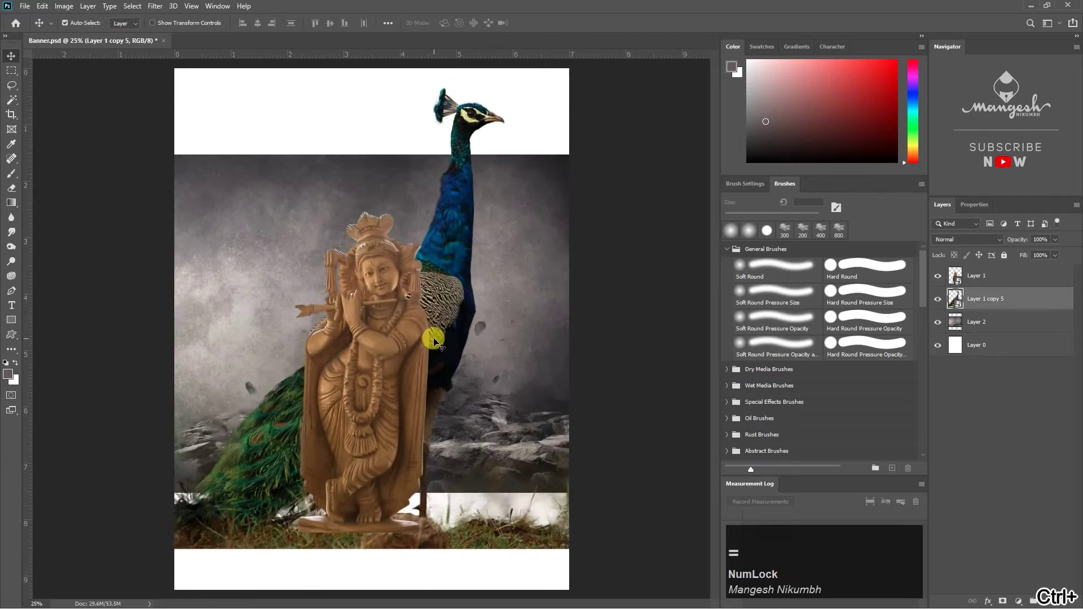
pyautogui.hotkey('ctrl', '0')
pyautogui.moveTo(414, 309); pyautogui.dragTo(467, 484)
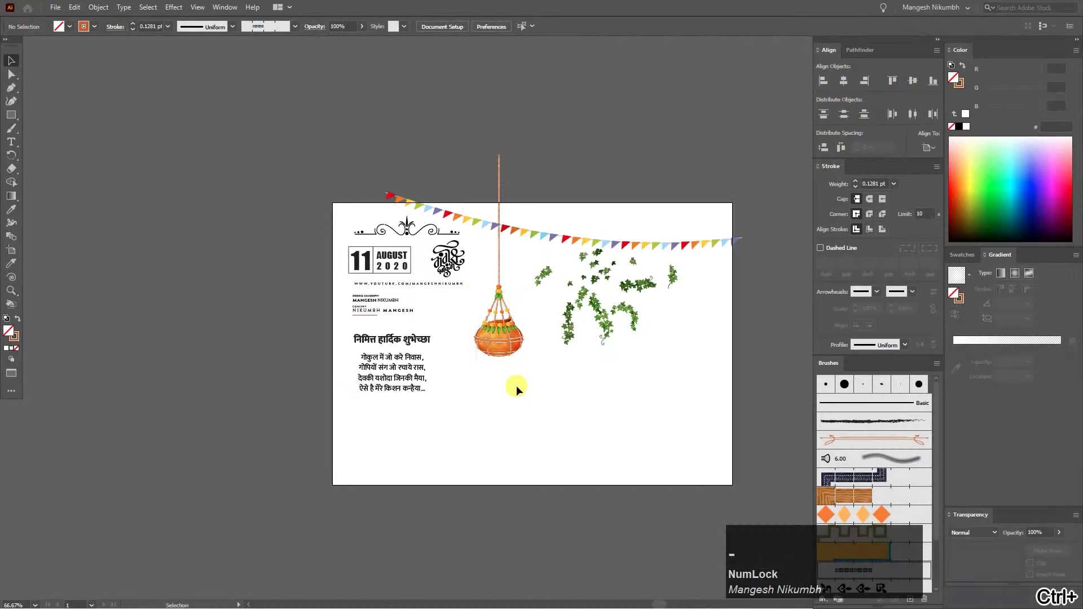
# Step: In Illustrator, move the hanging clay pot off the artboard and copy it
pyautogui.click(502, 330)
pyautogui.moveTo(503, 330); pyautogui.dragTo(201, 336)
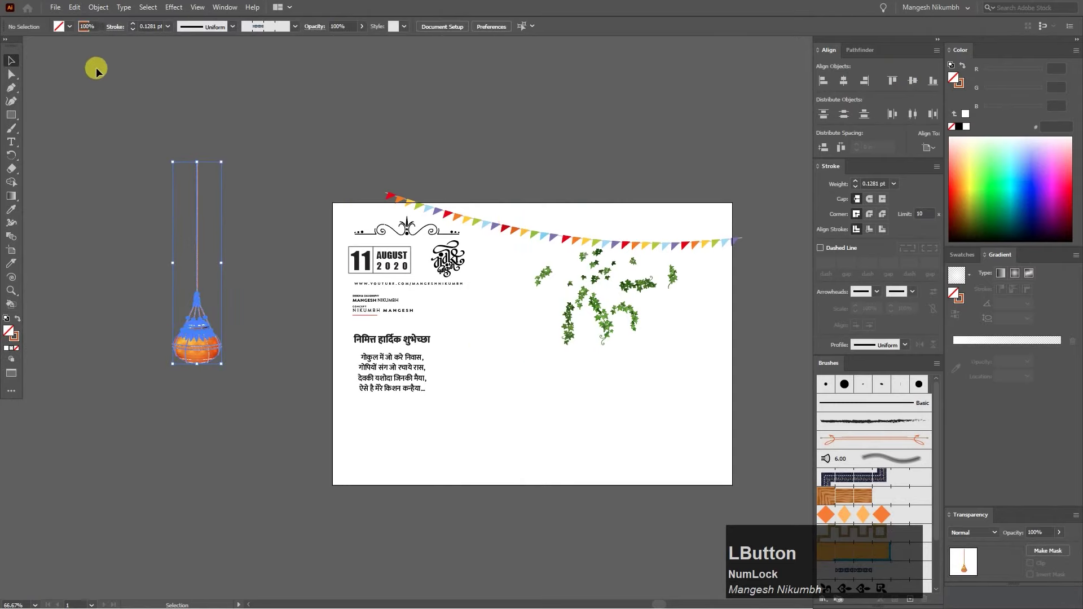
pyautogui.click(74, 7)
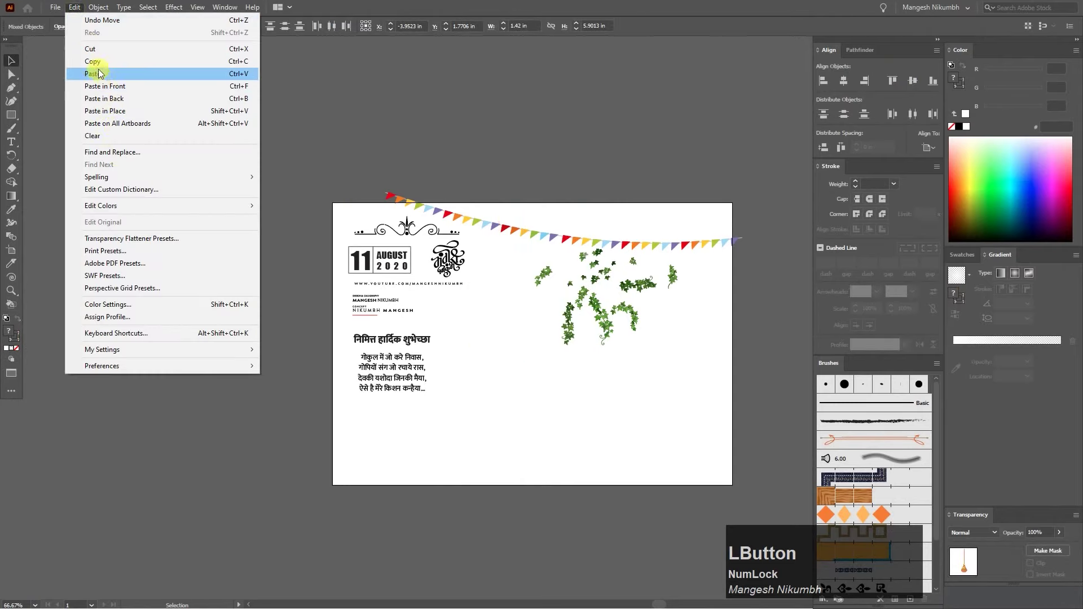
pyautogui.click(95, 61)
# Step: Switch to Photoshop and paste the clay pot into Banner.psd as a Smart Object
pyautogui.hotkey('alt', 'Tab')
pyautogui.click(42, 7)
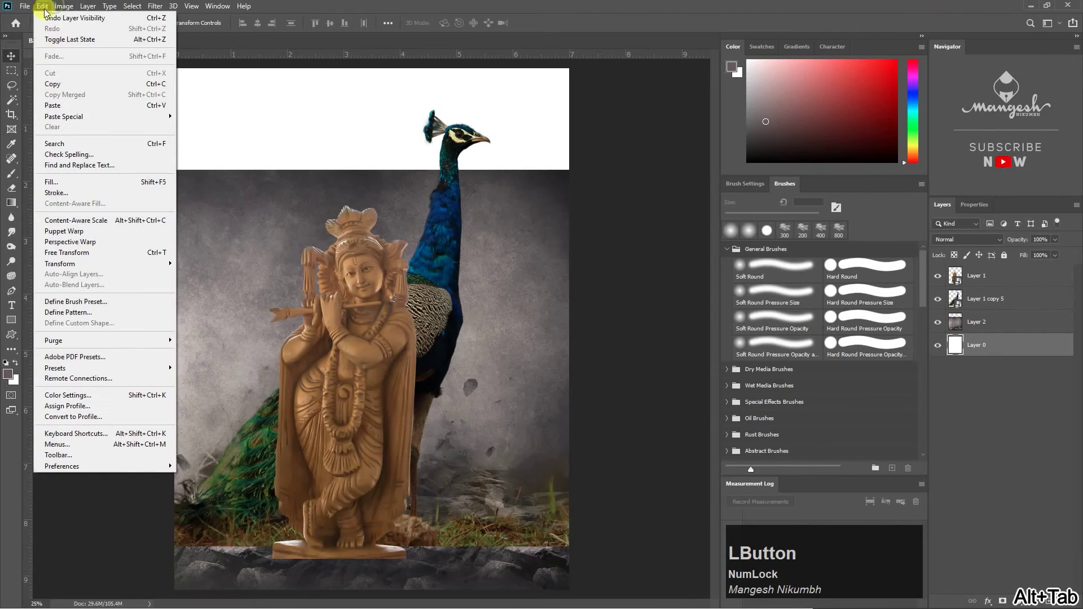
pyautogui.click(65, 105)
pyautogui.click(478, 176)
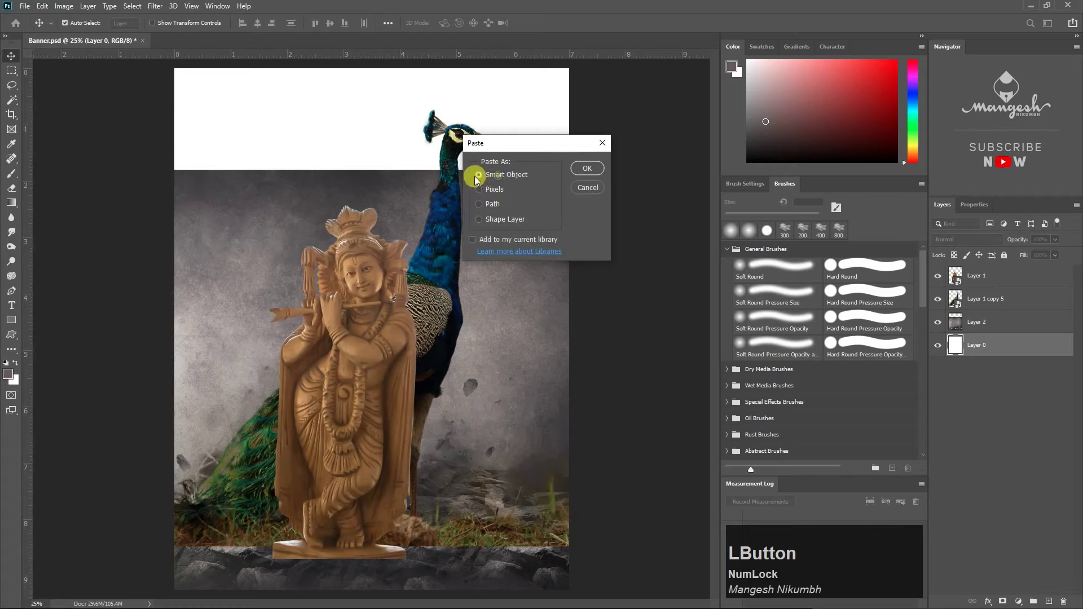
pyautogui.click(585, 169)
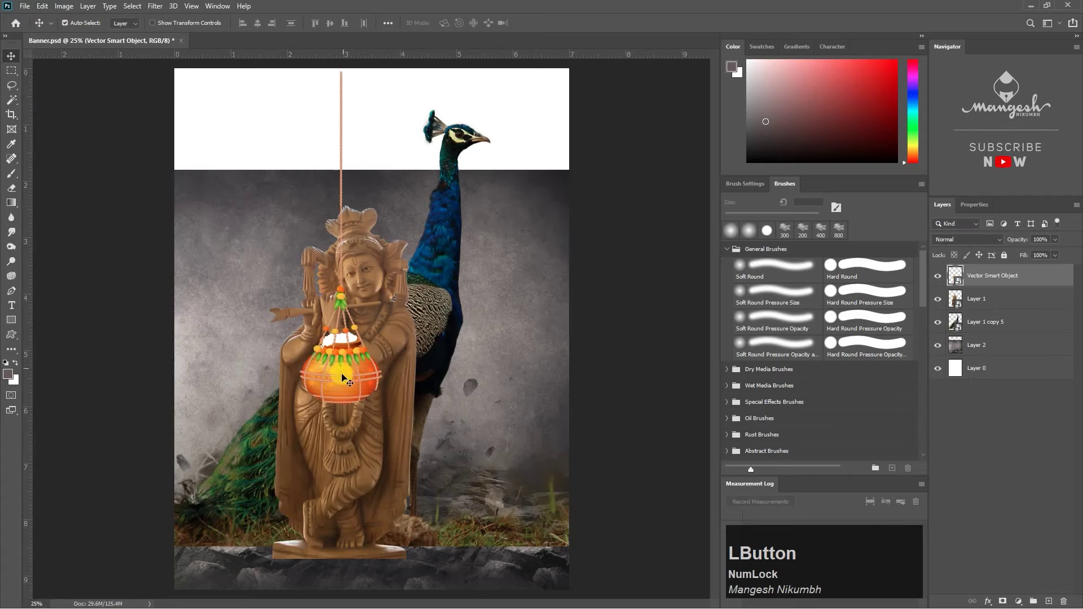
# Step: Hang the pot from the canvas top, layered between statue and peacock, and scale it to about 114%
pyautogui.moveTo(351, 388); pyautogui.dragTo(392, 221)
pyautogui.moveTo(979, 286); pyautogui.dragTo(976, 325)
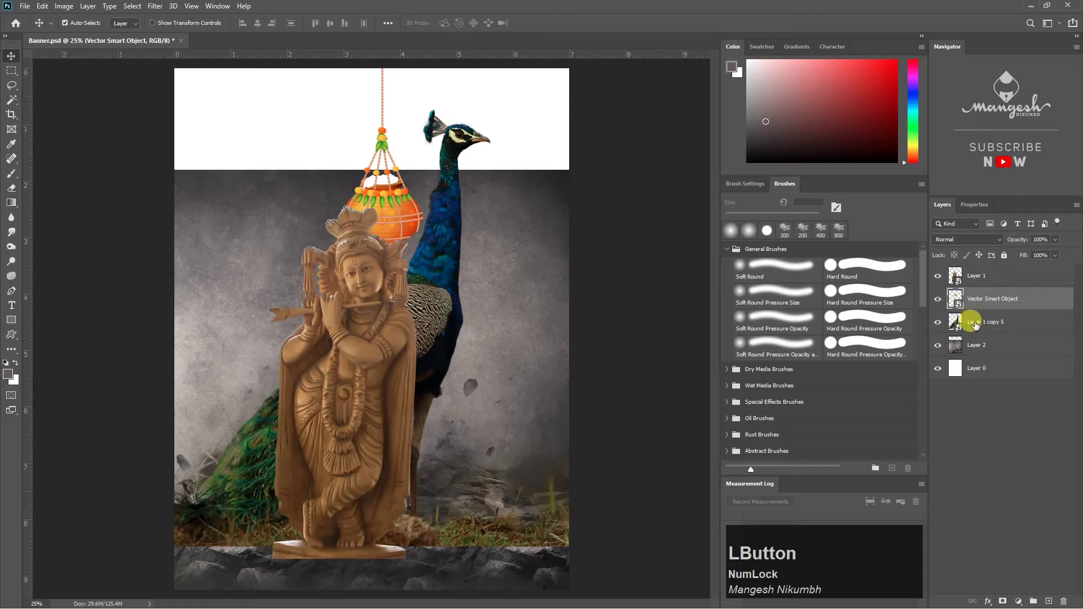
pyautogui.moveTo(392, 220); pyautogui.dragTo(378, 230)
pyautogui.hotkey('ctrl', 't')
pyautogui.moveTo(438, 291); pyautogui.dragTo(456, 316)
pyautogui.moveTo(414, 237); pyautogui.dragTo(411, 215)
pyautogui.press('Return')
pyautogui.hotkey('ctrl', '-')
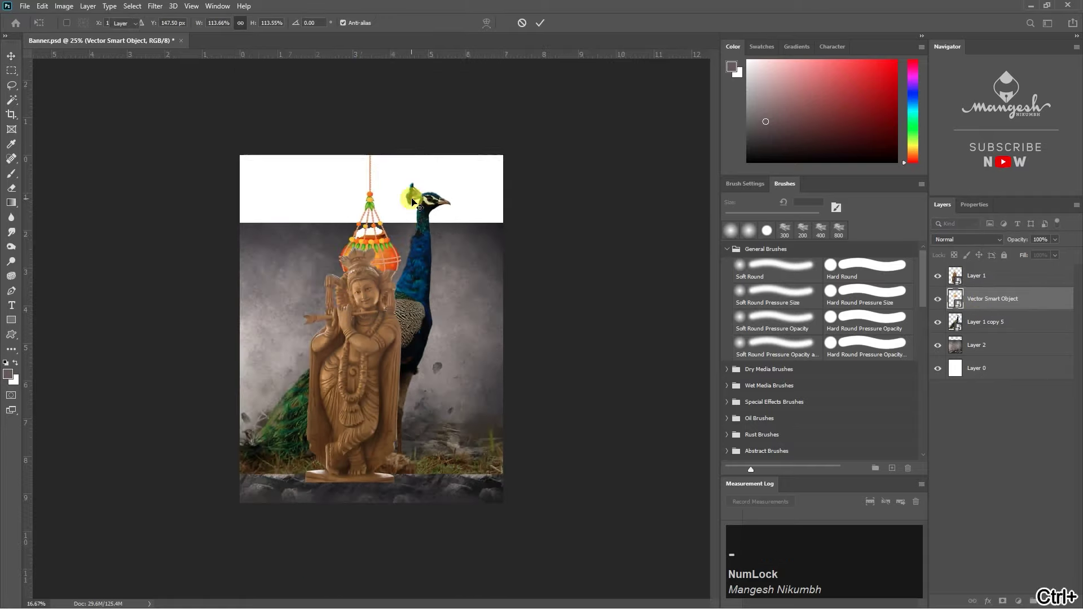
# Step: Hide the statue and pot layers and add a layer mask to the peacock layer
pyautogui.click(938, 275)
pyautogui.click(938, 298)
pyautogui.click(1004, 321)
pyautogui.click(1003, 601)
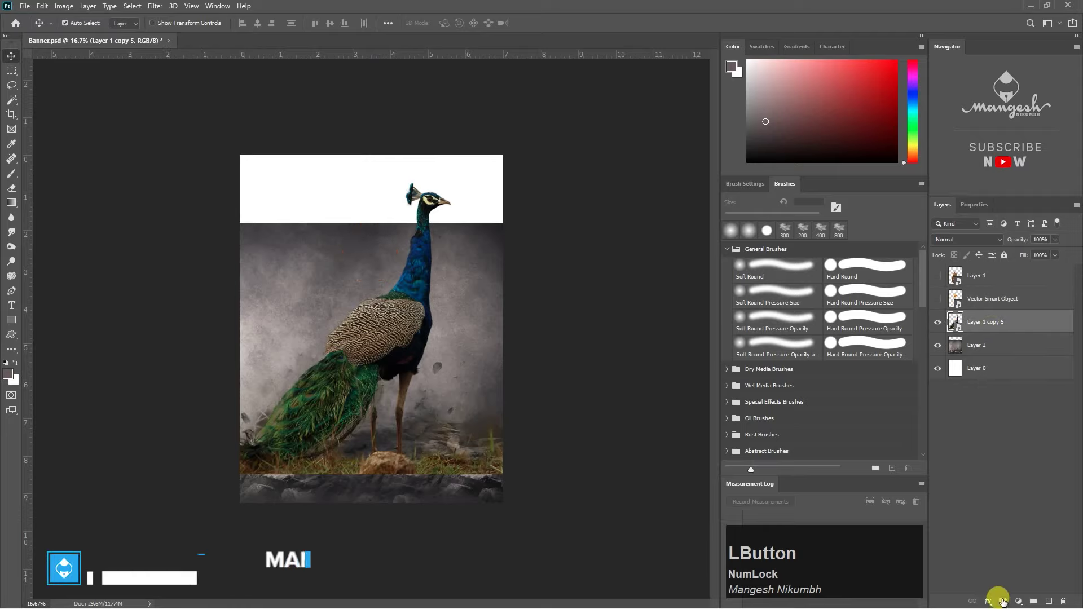
# Step: Mask out the grass on both sides of the peacock with a black Soft Round brush at 700 px, reduced to 250 px
pyautogui.click(773, 276)
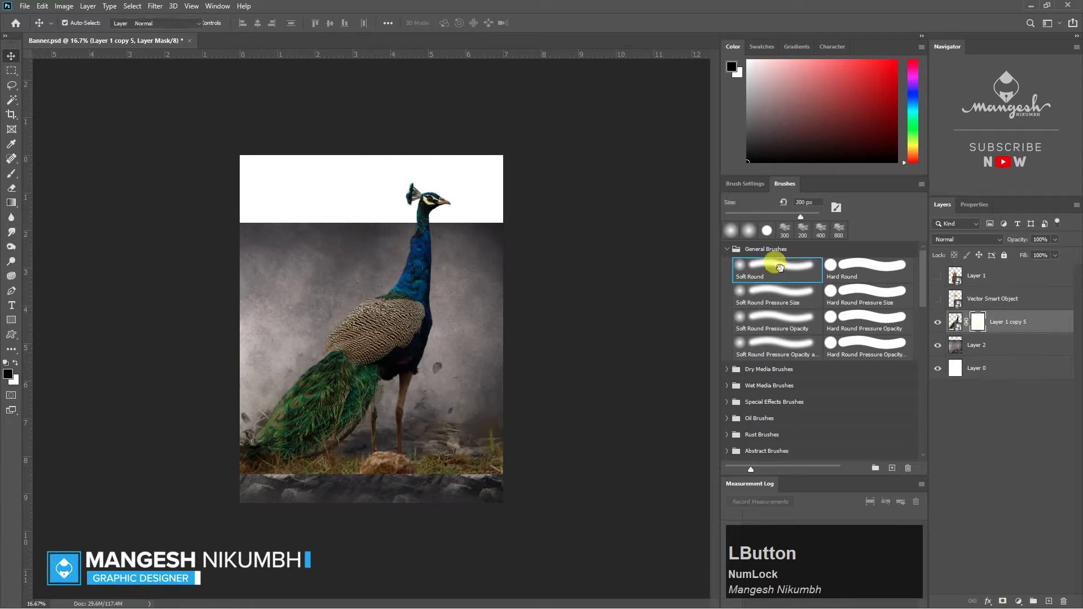
pyautogui.press(']')
pyautogui.press(']')
pyautogui.press(']')
pyautogui.press(']')
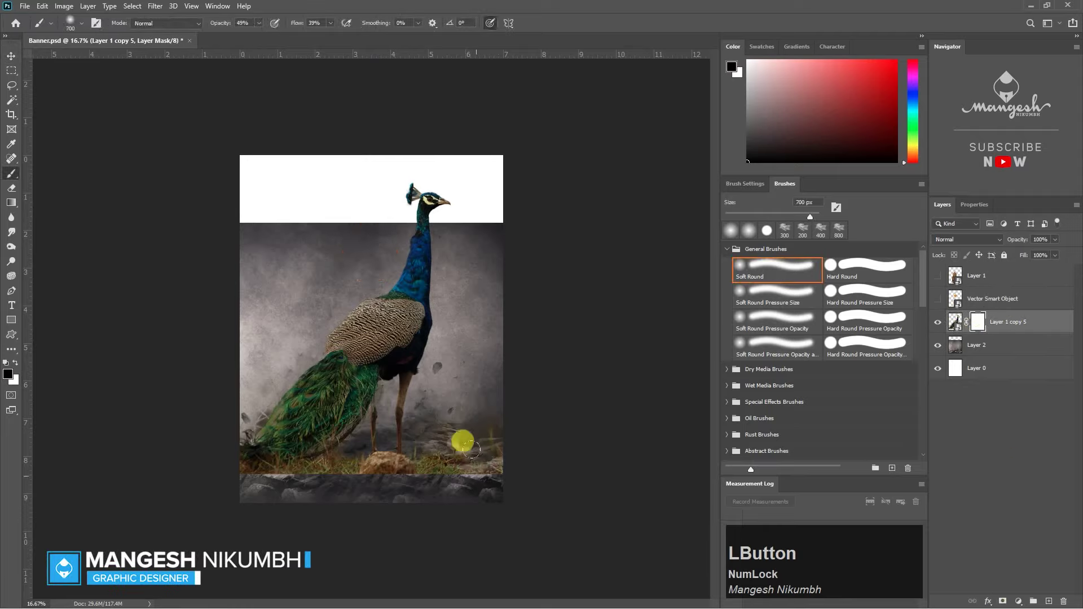
pyautogui.moveTo(471, 486); pyautogui.dragTo(432, 441)
pyautogui.press('[')
pyautogui.press('[')
pyautogui.press('[')
pyautogui.press('[')
pyautogui.press('[')
pyautogui.moveTo(328, 457); pyautogui.dragTo(224, 478)
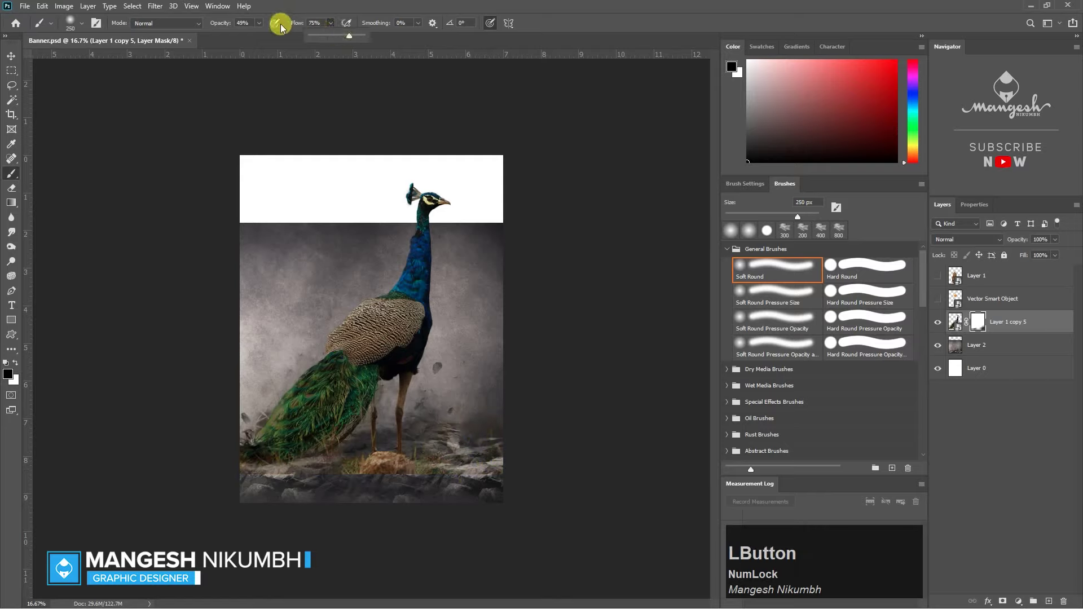
# Step: Set the brush opacity to 75% and mask out the remaining grass and rock around the peacock's feet
pyautogui.click(258, 22)
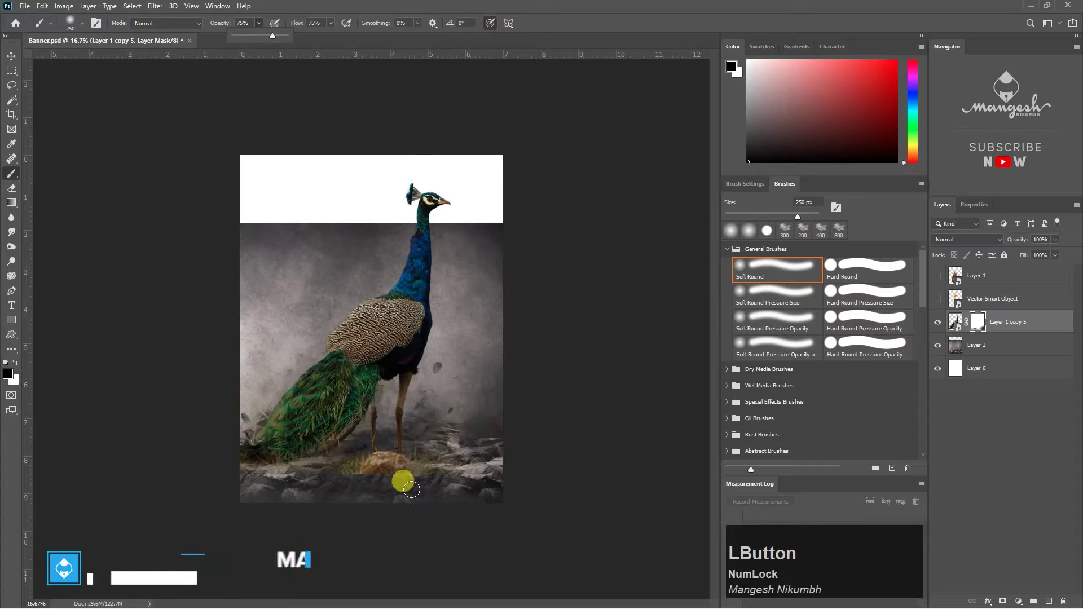
pyautogui.moveTo(447, 470); pyautogui.dragTo(418, 471)
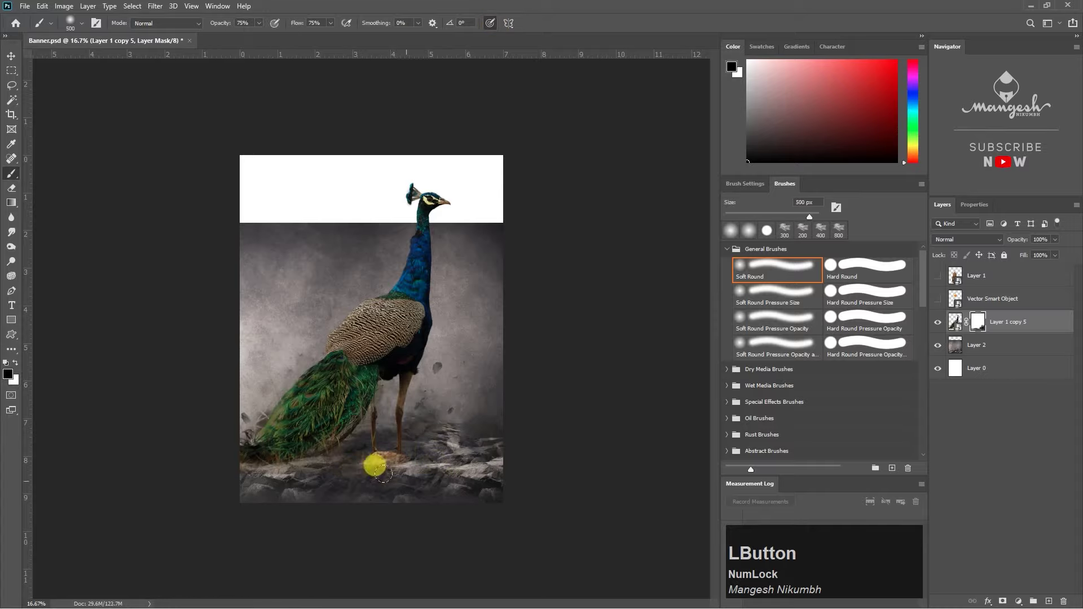
pyautogui.press('v')
# Step: Show the statue layer again and raise the statue slightly
pyautogui.click(937, 276)
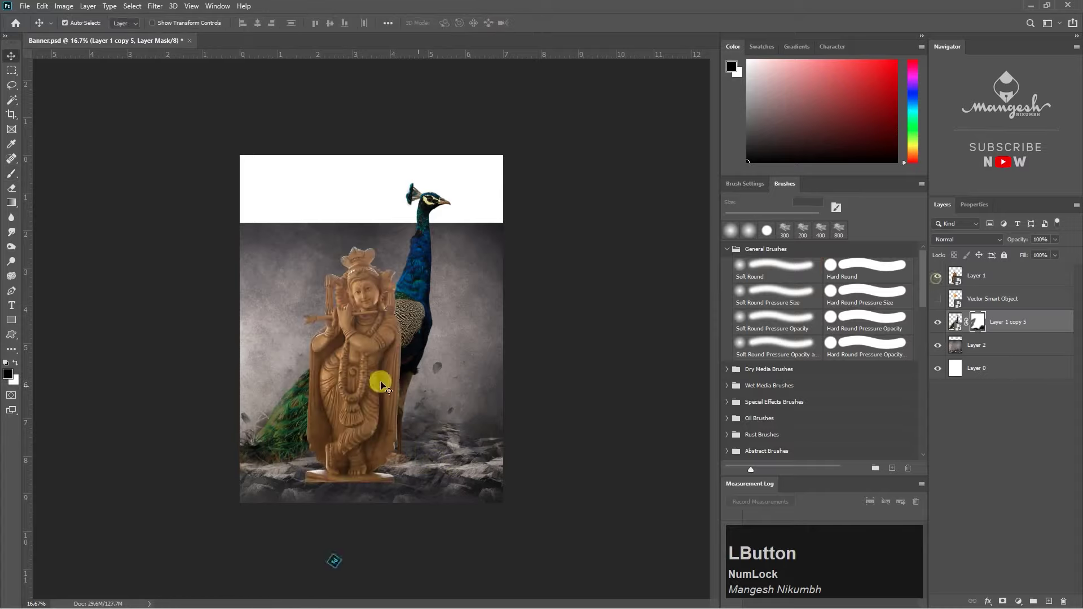
pyautogui.moveTo(365, 411); pyautogui.dragTo(366, 393)
# Step: Try to enlarge the statue slightly and reposition it
pyautogui.hotkey('ctrl', 't')
pyautogui.moveTo(499, 234); pyautogui.dragTo(520, 207)
pyautogui.moveTo(371, 426); pyautogui.dragTo(371, 416)
pyautogui.press('Return')
pyautogui.hotkey('ctrl', 'z')
# Step: Enlarge and reposition the stone background to cover more of the canvas, checking it with the peacock layer temporarily hidden
pyautogui.moveTo(390, 501); pyautogui.dragTo(406, 483)
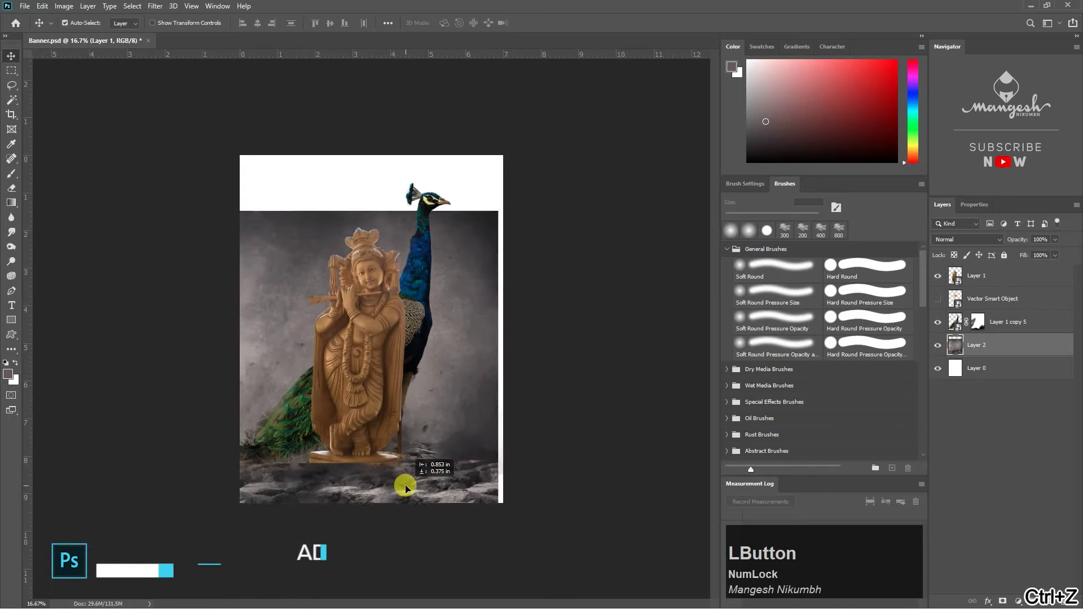
pyautogui.hotkey('ctrl', 't')
pyautogui.moveTo(449, 425); pyautogui.dragTo(425, 435)
pyautogui.press('Return')
pyautogui.click(937, 321)
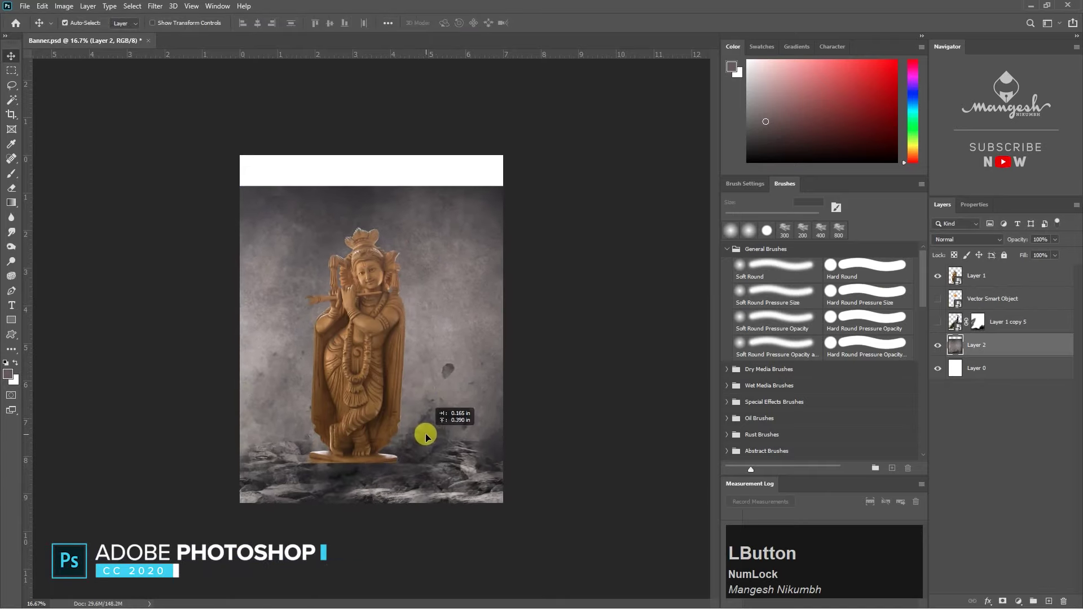
pyautogui.click(937, 321)
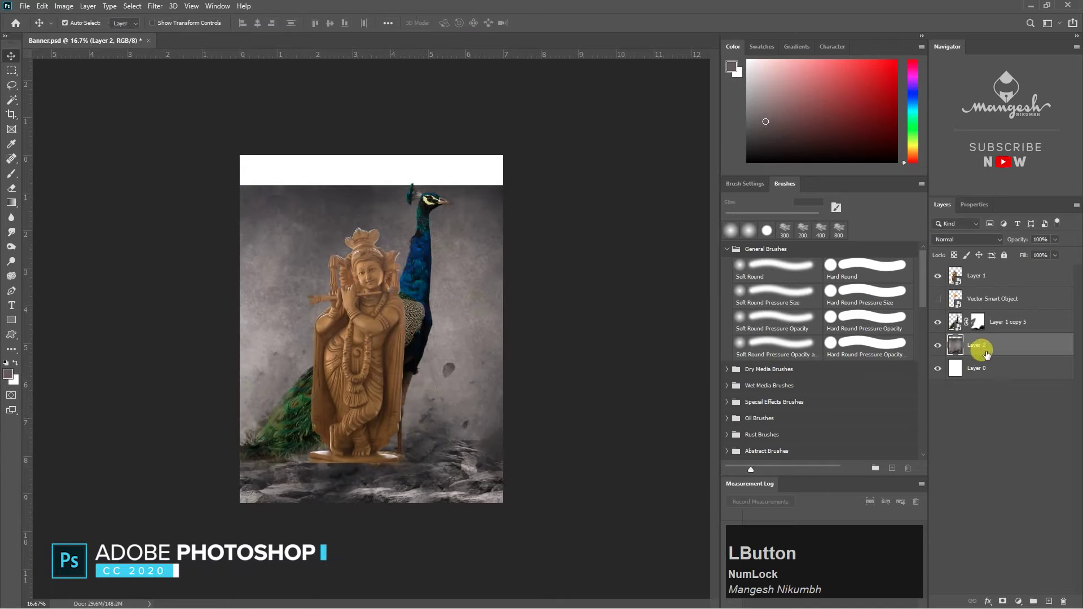
# Step: On a new layer above the background, cover the white strip in a sampled dark grey with the pbbymef3 brush from Fog Brushes 4
pyautogui.click(1049, 602)
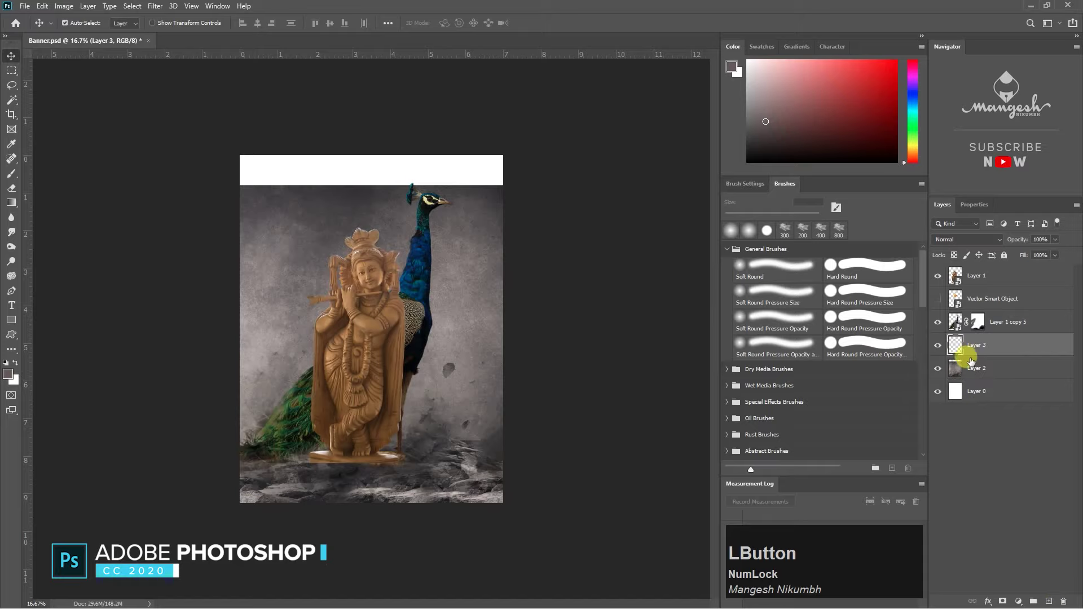
pyautogui.click(727, 249)
pyautogui.click(726, 363)
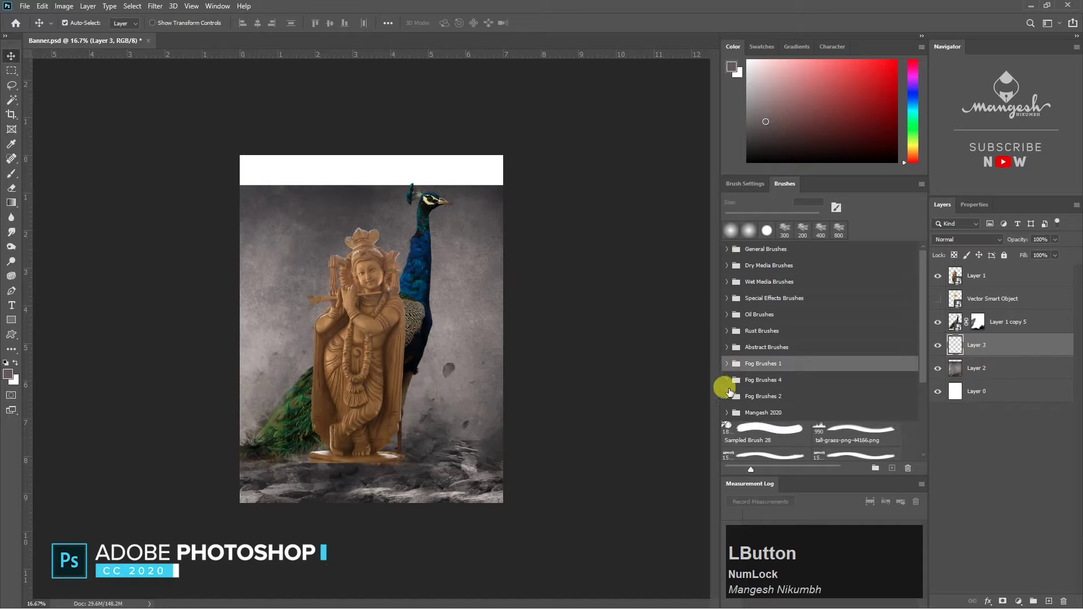
pyautogui.click(727, 381)
pyautogui.click(755, 423)
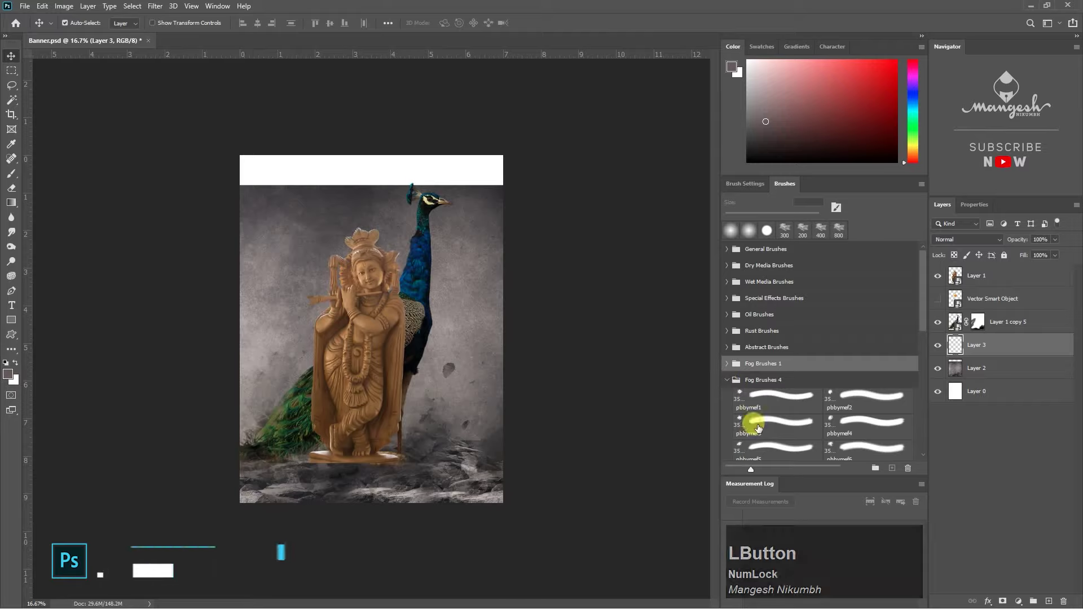
pyautogui.keyDown('alt'); pyautogui.click(489, 208); pyautogui.keyUp('alt')
pyautogui.moveTo(354, 92)
pyautogui.mouseDown()
pyautogui.moveTo(356, 77)
pyautogui.moveTo(316, 94)
pyautogui.moveTo(186, 44)
pyautogui.moveTo(338, 50)
pyautogui.moveTo(157, 70)
pyautogui.moveTo(367, 41)
pyautogui.moveTo(29, 169)
pyautogui.moveTo(66, 270)
pyautogui.moveTo(164, 56)
pyautogui.moveTo(133, 61)
pyautogui.moveTo(170, 61)
pyautogui.moveTo(209, 34)
pyautogui.moveTo(92, 49)
pyautogui.moveTo(88, 64)
pyautogui.mouseUp()
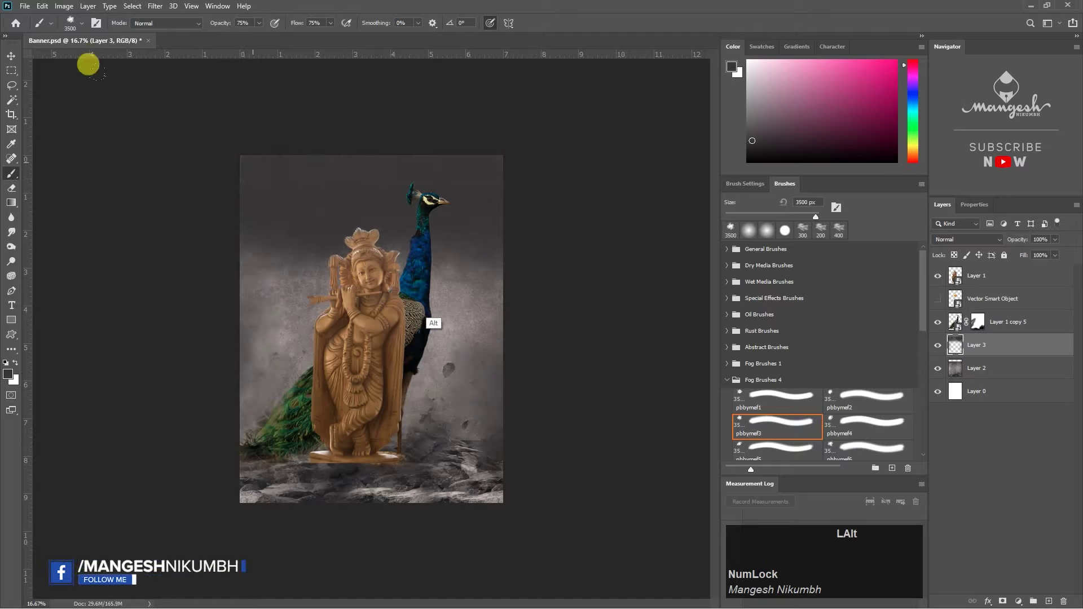
# Step: Sample a lighter grey from the background and dab fog across the upper area behind the statue and peacock
pyautogui.keyDown('alt'); pyautogui.click(451, 308); pyautogui.keyUp('alt')
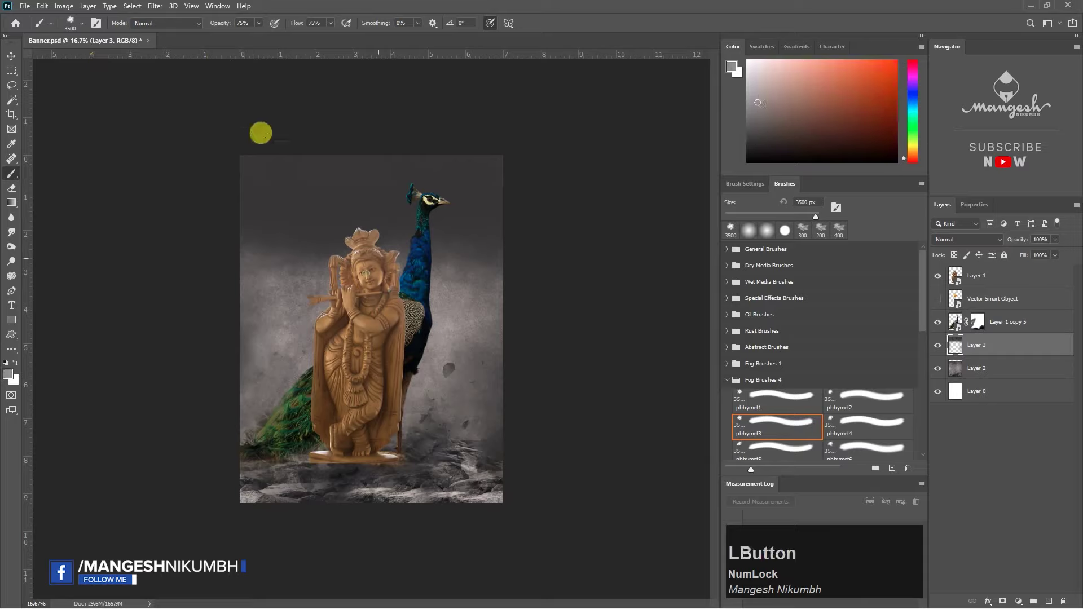
pyautogui.click(369, 266)
pyautogui.click(380, 229)
pyautogui.click(462, 259)
# Step: Try a dab of sampled dark grey fog over the upper part of the backdrop
pyautogui.keyDown('alt'); pyautogui.click(496, 237); pyautogui.keyUp('alt')
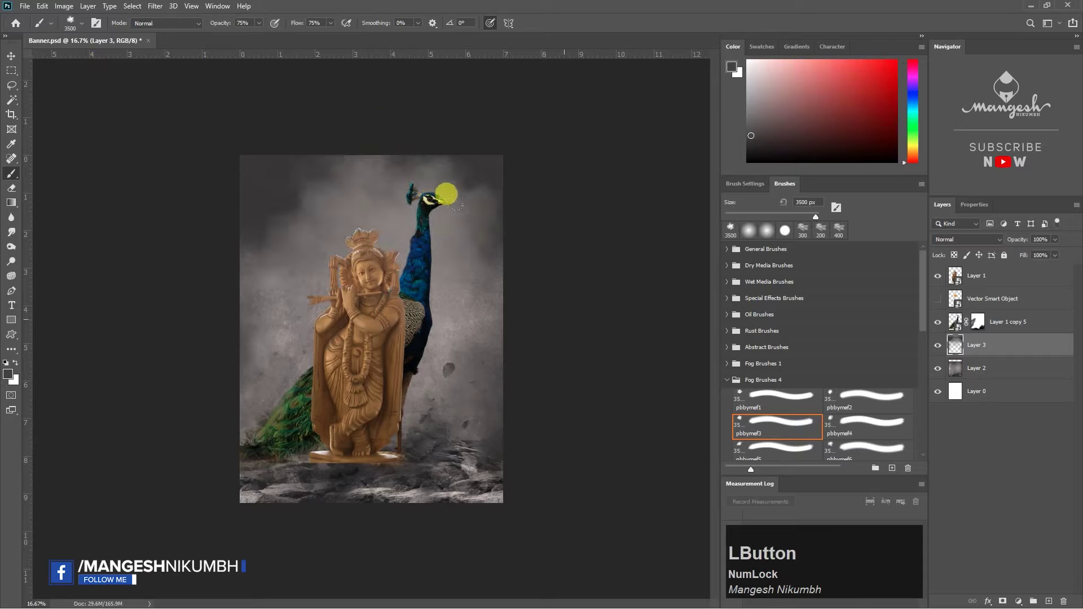
pyautogui.click(261, 210)
pyautogui.hotkey('ctrl', 'z')
pyautogui.hotkey('ctrl', 'z')
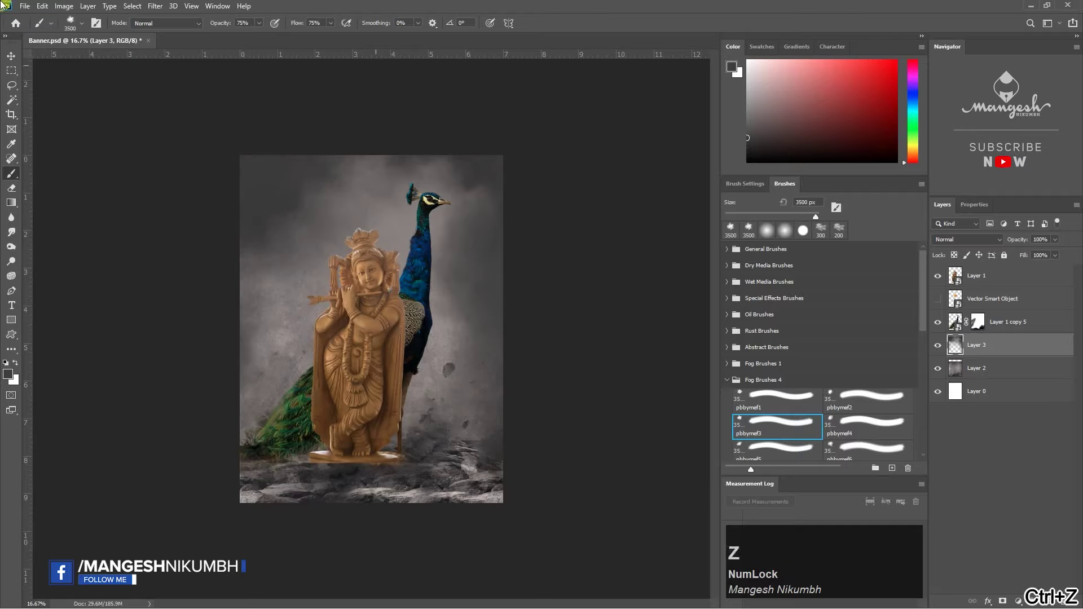
pyautogui.hotkey('ctrl', 'z')
# Step: Dab fog in sampled greys over the backdrop around the statue and peacock to even out its tone
pyautogui.keyDown('alt'); pyautogui.click(252, 337); pyautogui.keyUp('alt')
pyautogui.click(99, 261)
pyautogui.keyDown('alt'); pyautogui.click(465, 295); pyautogui.keyUp('alt')
pyautogui.click(245, 150)
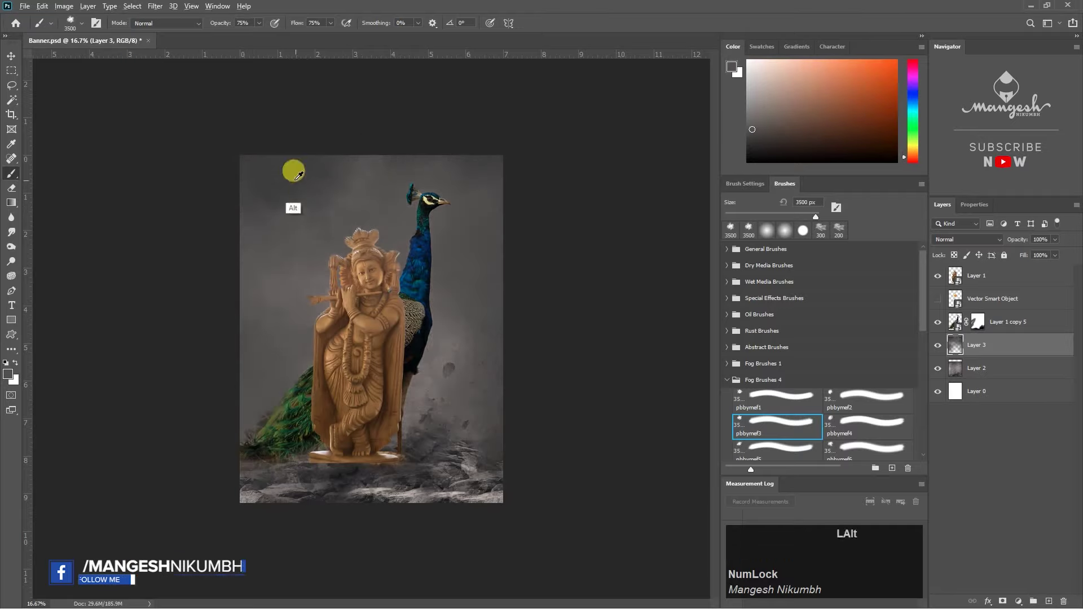
pyautogui.keyDown('alt'); pyautogui.click(116, 191); pyautogui.keyUp('alt')
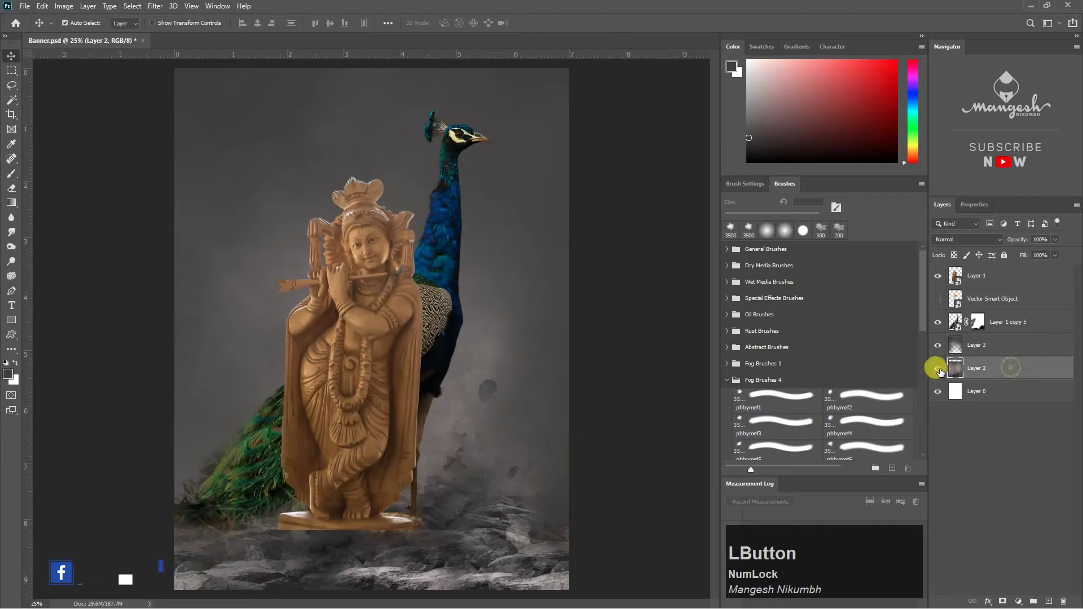
# Step: Check the stone background layer by toggling its visibility and convert it to a smart object
pyautogui.click(938, 368)
pyautogui.click(938, 367)
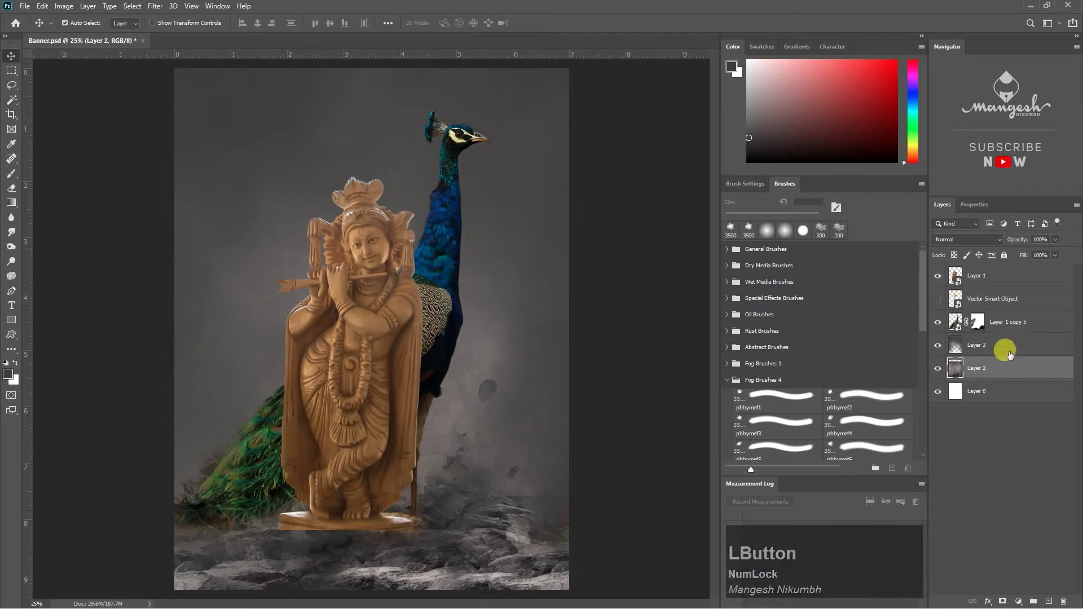
pyautogui.rightClick(1011, 369)
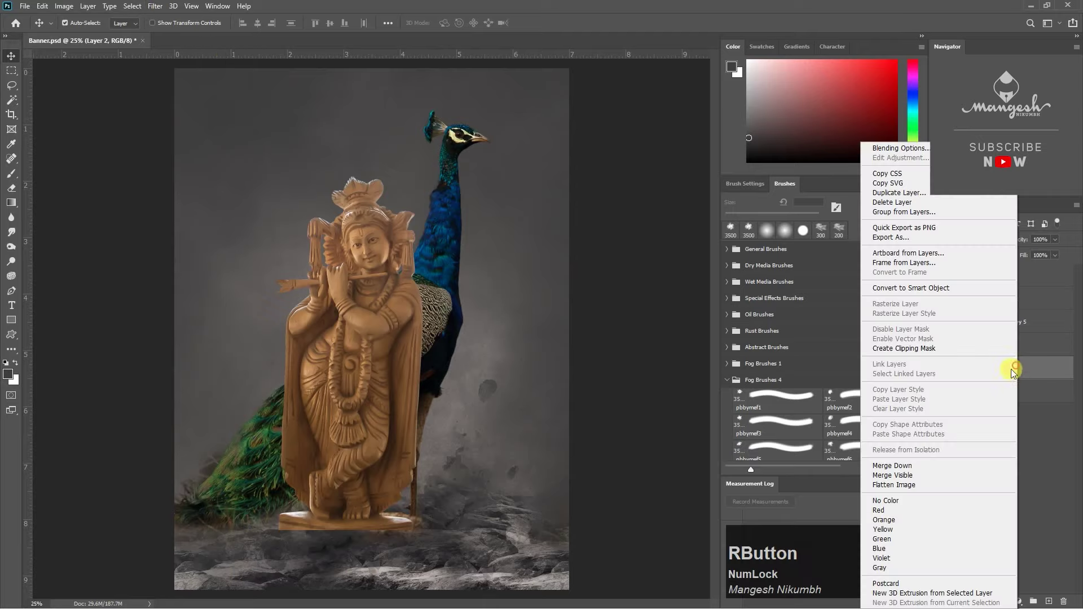
pyautogui.click(925, 289)
# Step: Apply a Camera Raw filter to the stone background with clarity +62 and texture +22
pyautogui.click(174, 7)
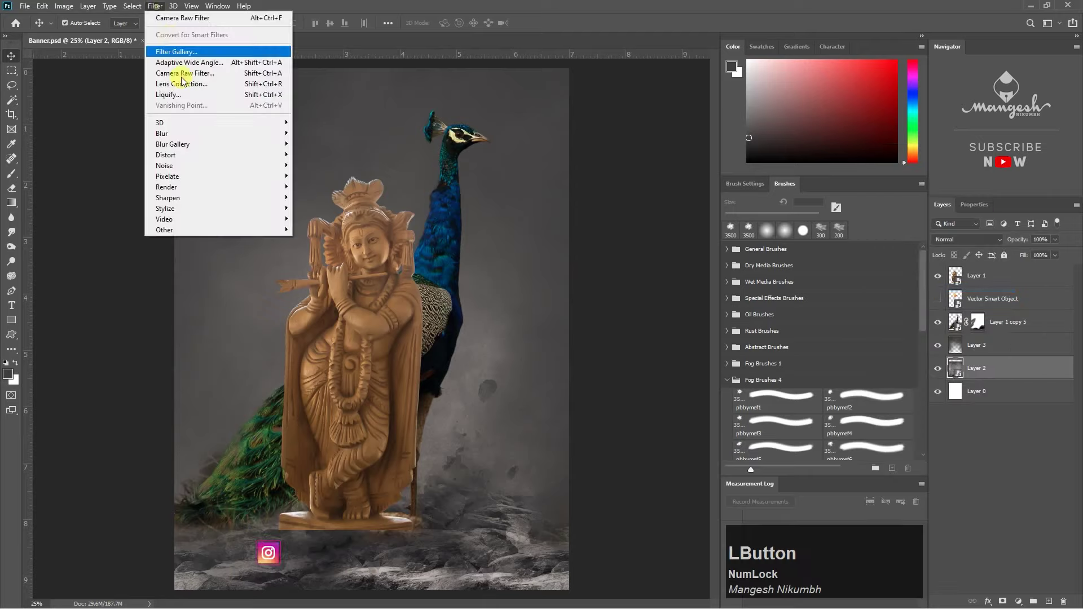
pyautogui.click(177, 70)
pyautogui.click(528, 184)
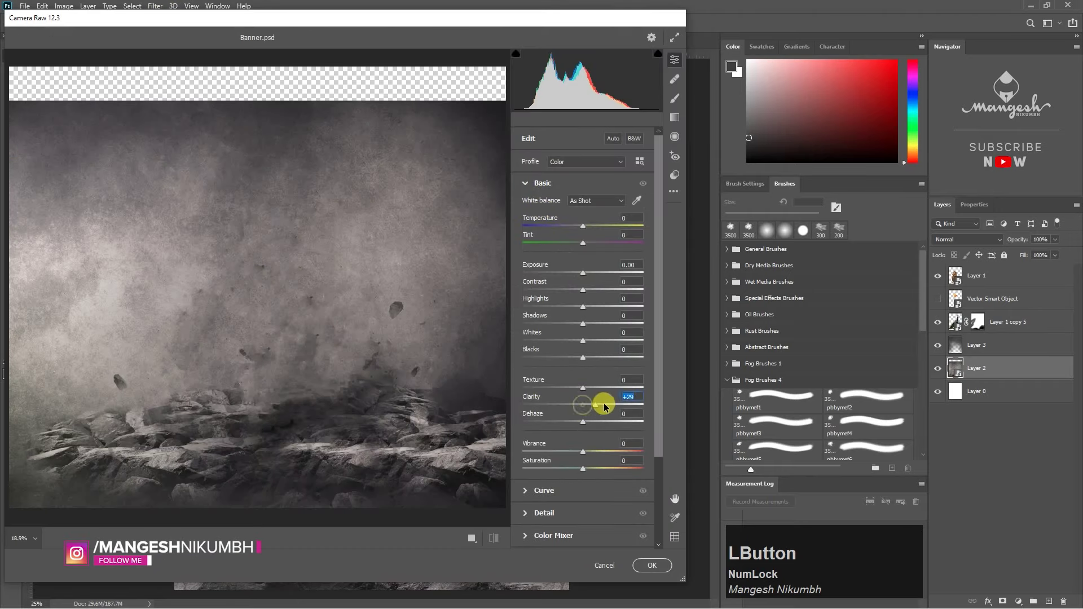
pyautogui.moveTo(604, 403); pyautogui.dragTo(552, 389)
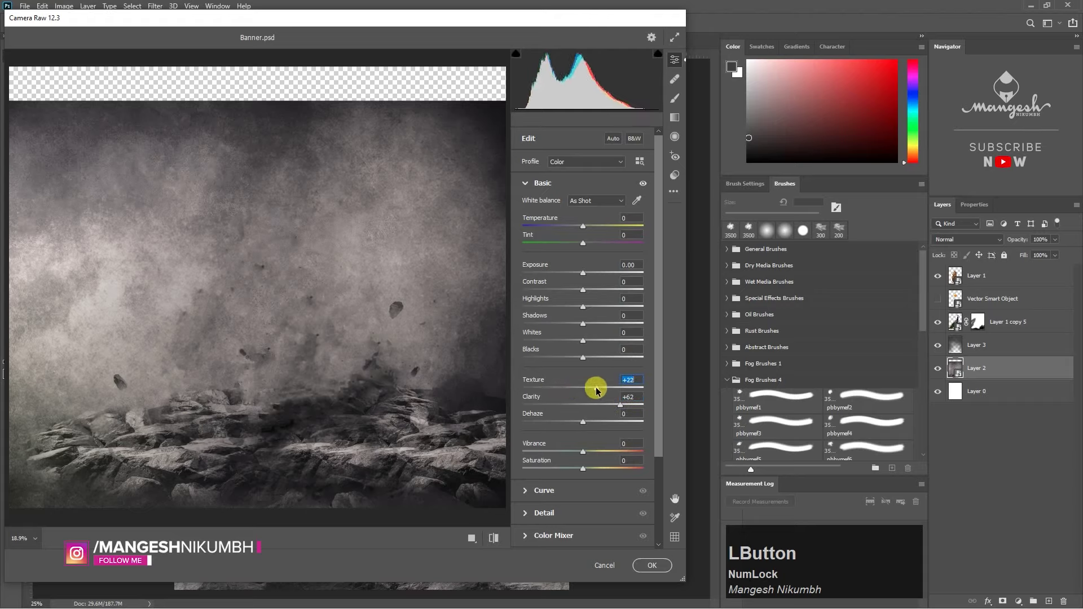
pyautogui.click(648, 566)
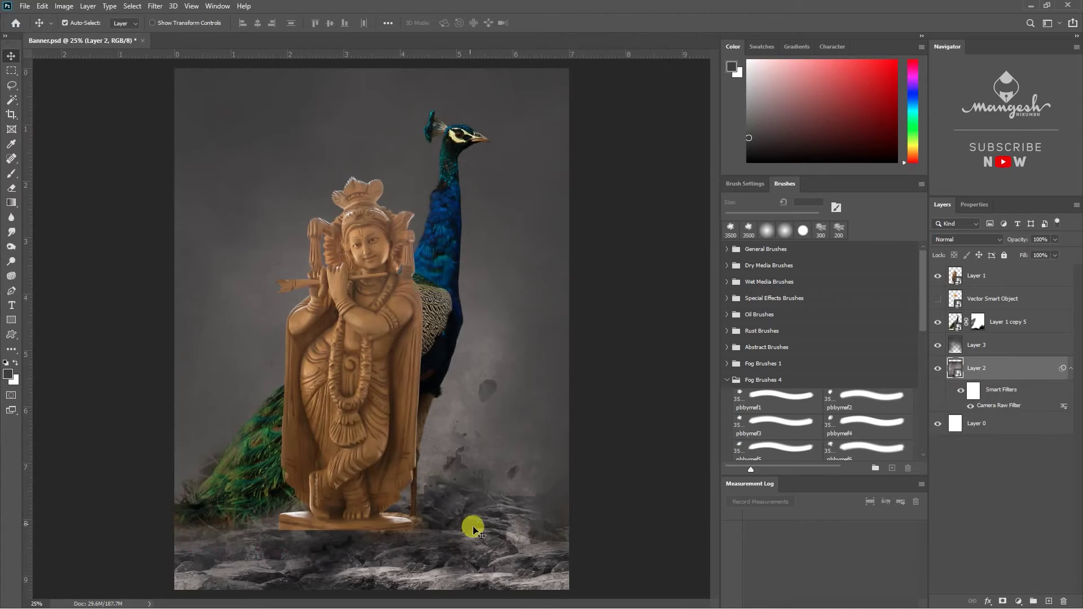
# Step: Hide the peacock layer and add a layer mask to the statue layer
pyautogui.click(938, 322)
pyautogui.hotkey('ctrl', 'z')
pyautogui.click(978, 322)
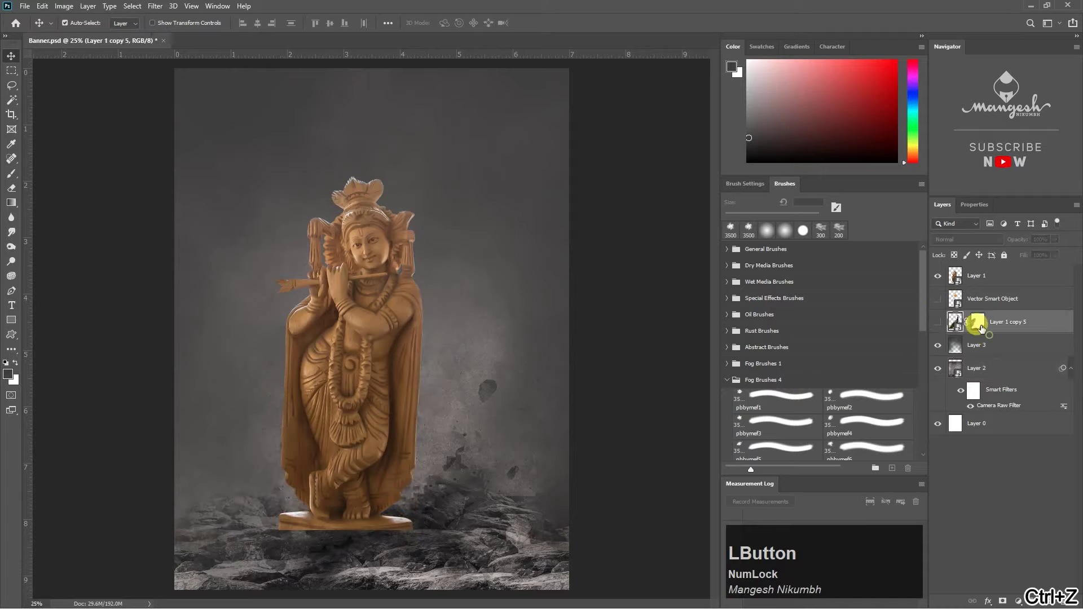
pyautogui.click(975, 284)
pyautogui.click(1002, 602)
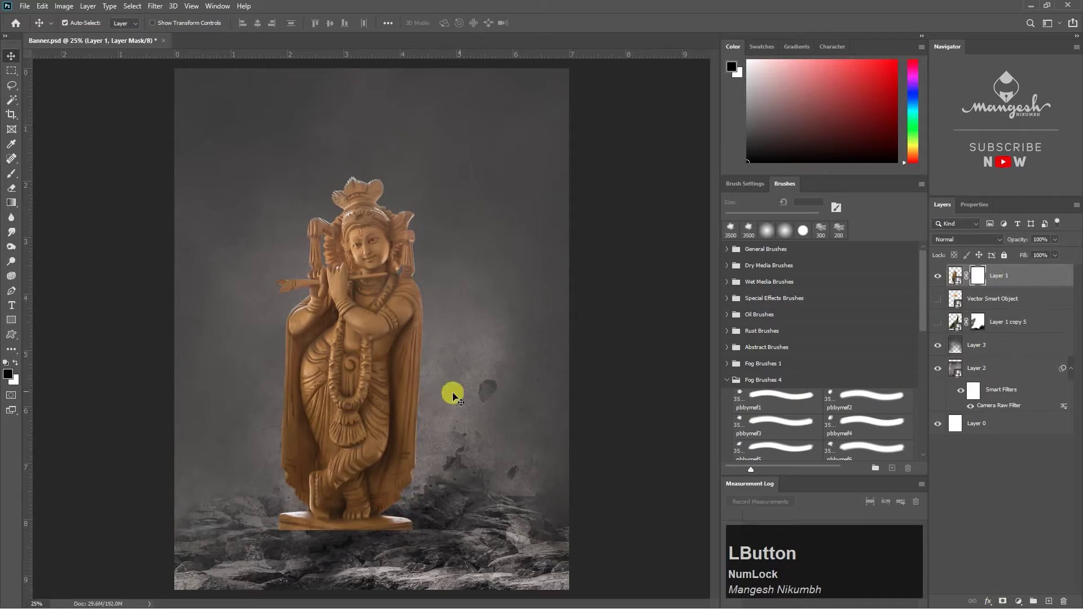
# Step: Paint black on the statue's mask with a 142 px soft round brush to fade the pedestal into the rocks
pyautogui.hotkey('ctrl', '=')
pyautogui.hotkey('ctrl', '=')
pyautogui.press('b')
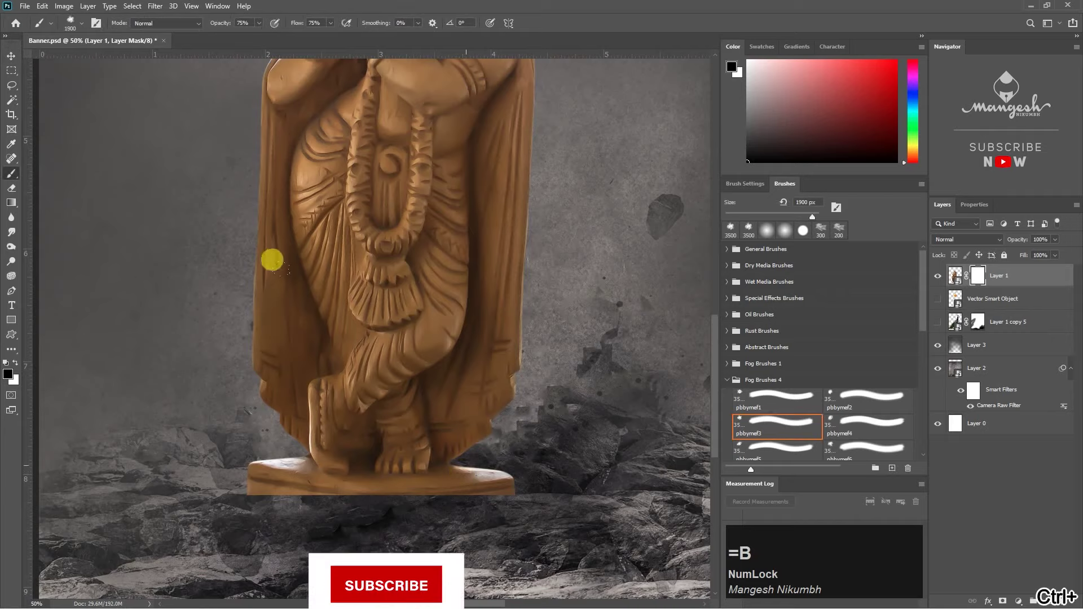
pyautogui.press('[')
pyautogui.click(766, 229)
pyautogui.press('[')
pyautogui.press('[')
pyautogui.click(731, 230)
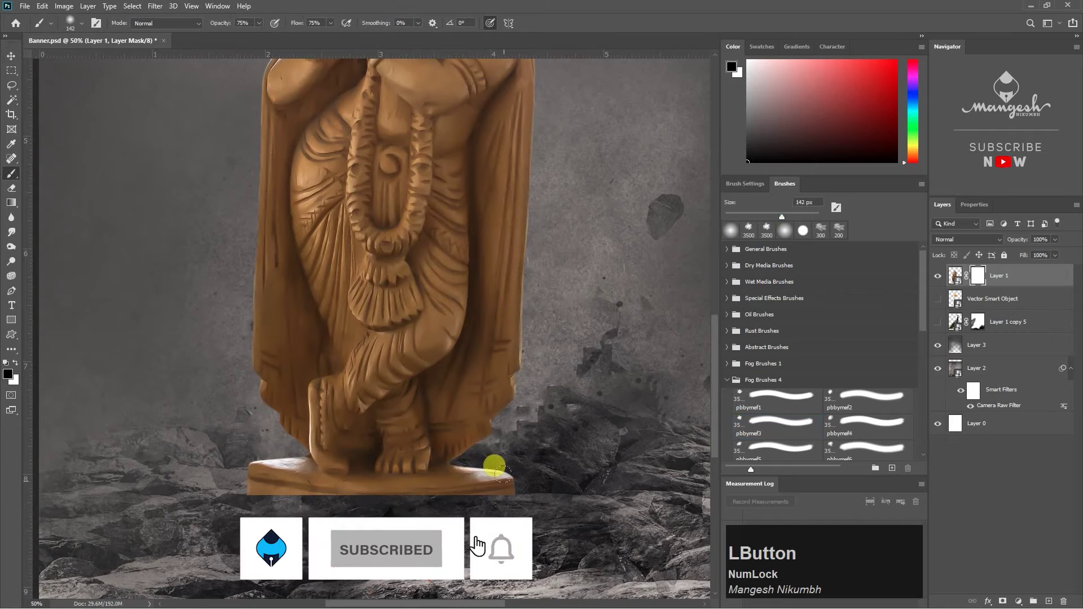
pyautogui.moveTo(496, 473)
pyautogui.mouseDown()
pyautogui.moveTo(442, 499)
pyautogui.moveTo(233, 497)
pyautogui.moveTo(250, 453)
pyautogui.moveTo(278, 469)
pyautogui.moveTo(241, 466)
pyautogui.moveTo(256, 478)
pyautogui.moveTo(448, 494)
pyautogui.mouseUp()
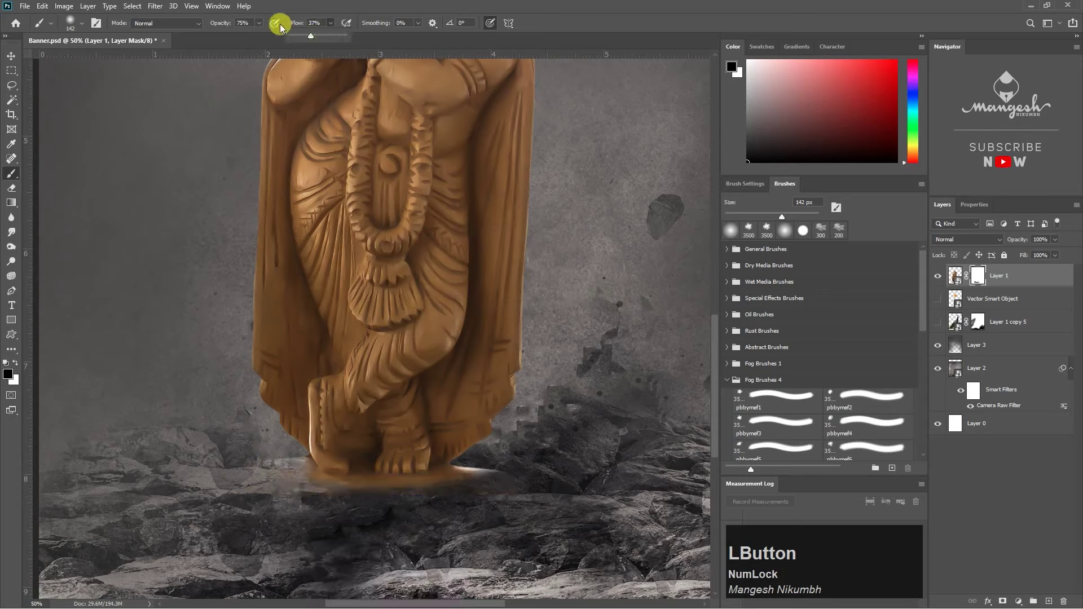
# Step: Lower the brush to 45% opacity and 37% flow and fade the remaining pedestal around the statue's feet
pyautogui.click(259, 25)
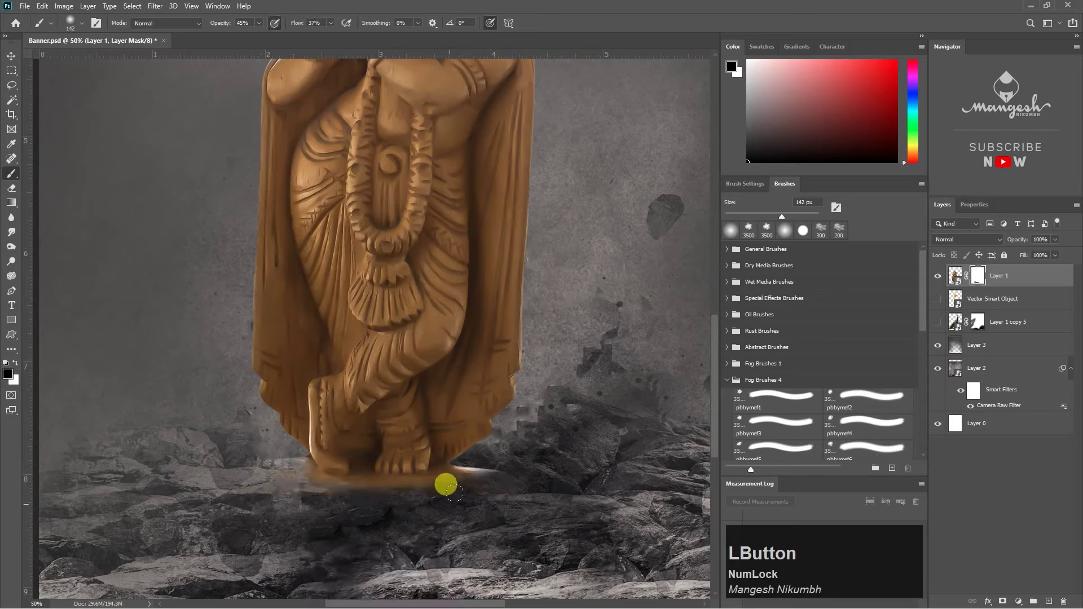
pyautogui.moveTo(453, 492); pyautogui.dragTo(420, 478)
pyautogui.press('x')
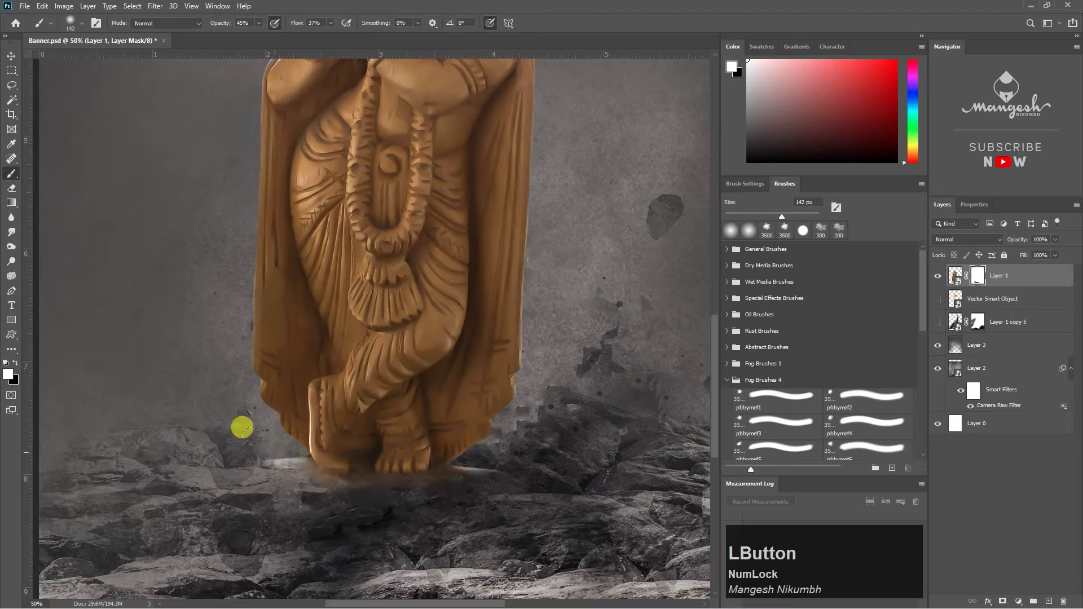
pyautogui.click(16, 363)
pyautogui.hotkey('ctrl', '0')
pyautogui.press('v')
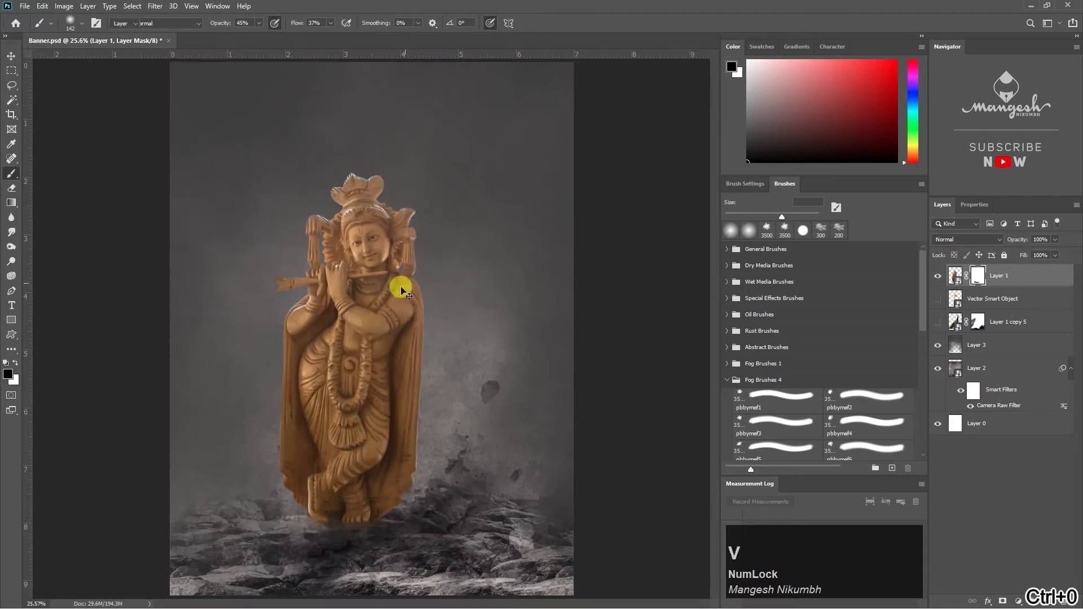
# Step: Drain the statue's colour with a Vibrance adjustment, setting saturation to -100 and lowering vibrance to its minimum
pyautogui.click(957, 275)
pyautogui.click(938, 276)
pyautogui.click(938, 276)
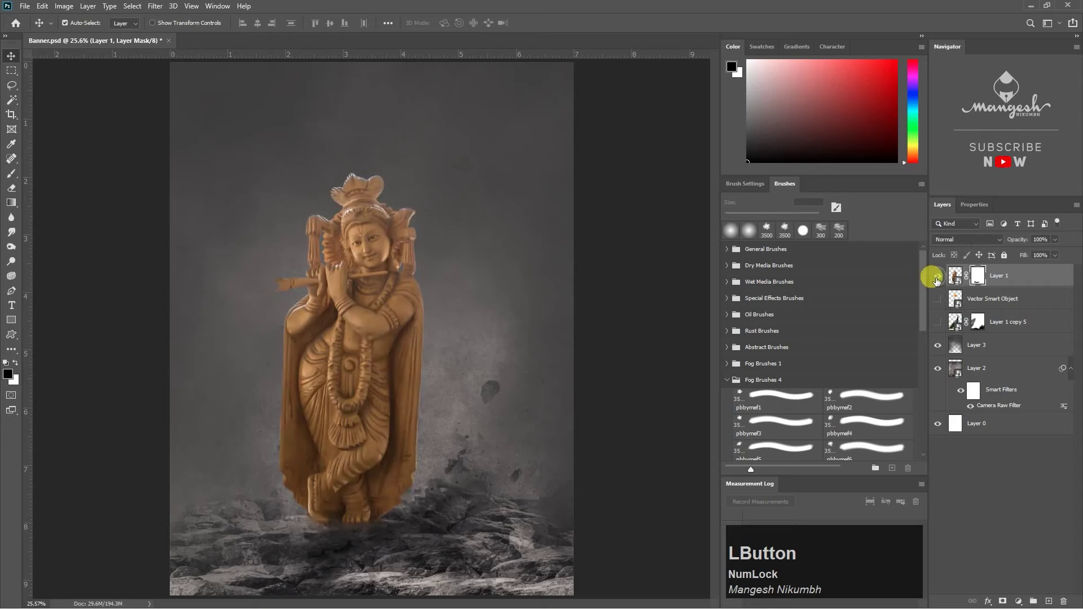
pyautogui.press('Escape')
pyautogui.click(64, 7)
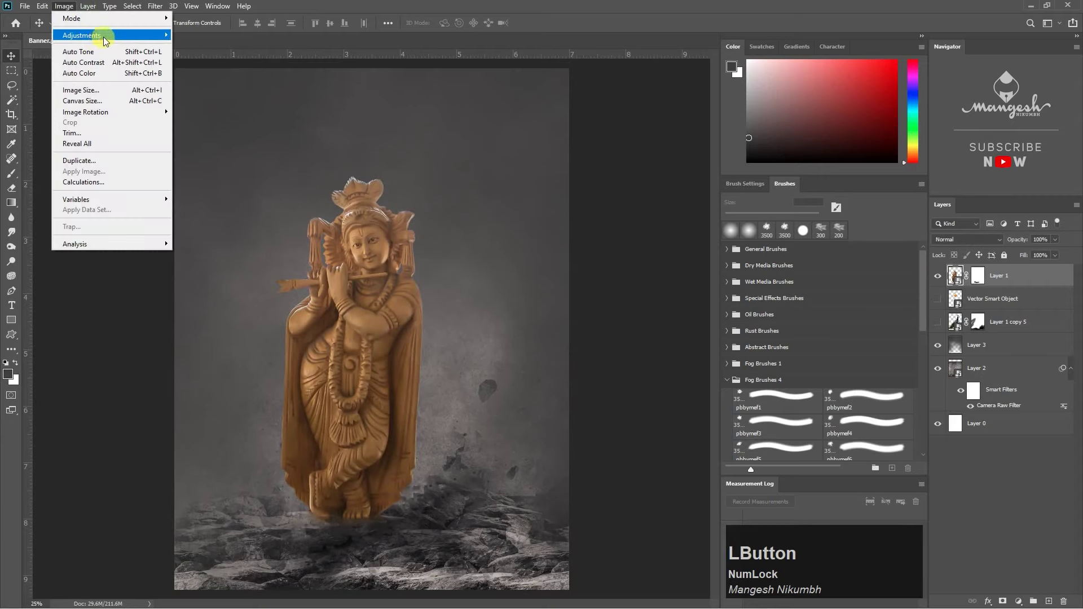
pyautogui.moveTo(93, 35)
pyautogui.click(194, 83)
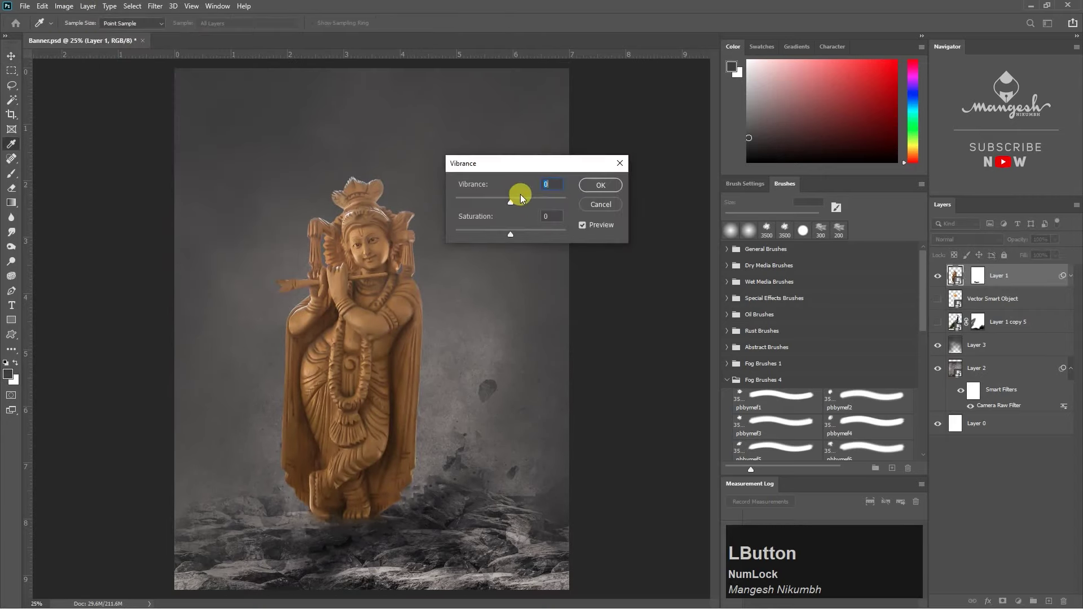
pyautogui.moveTo(518, 229); pyautogui.dragTo(425, 235)
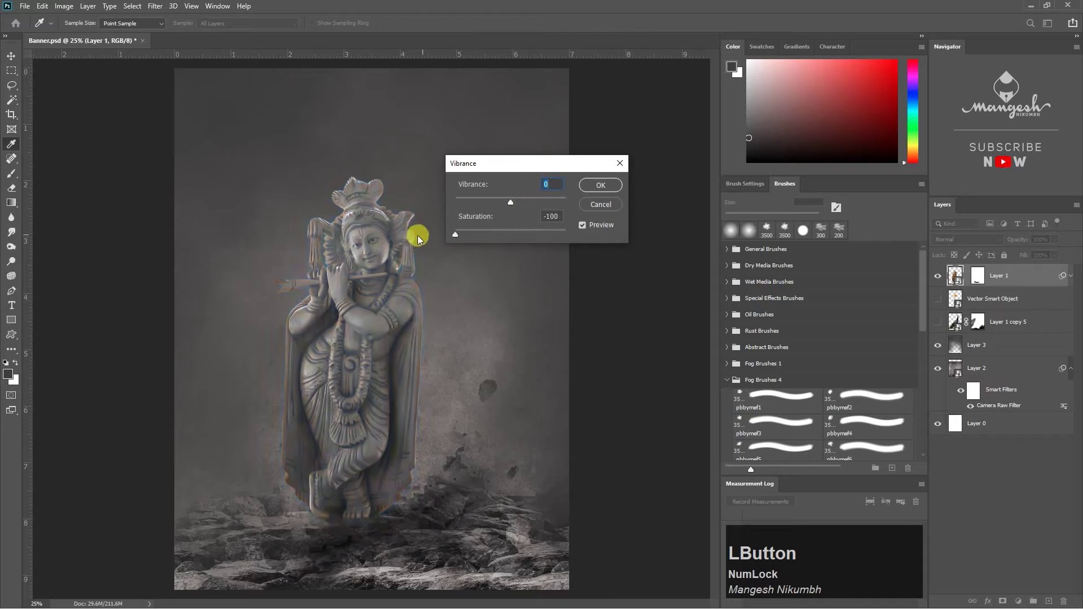
pyautogui.moveTo(510, 201); pyautogui.dragTo(411, 201)
pyautogui.click(601, 185)
pyautogui.press('v')
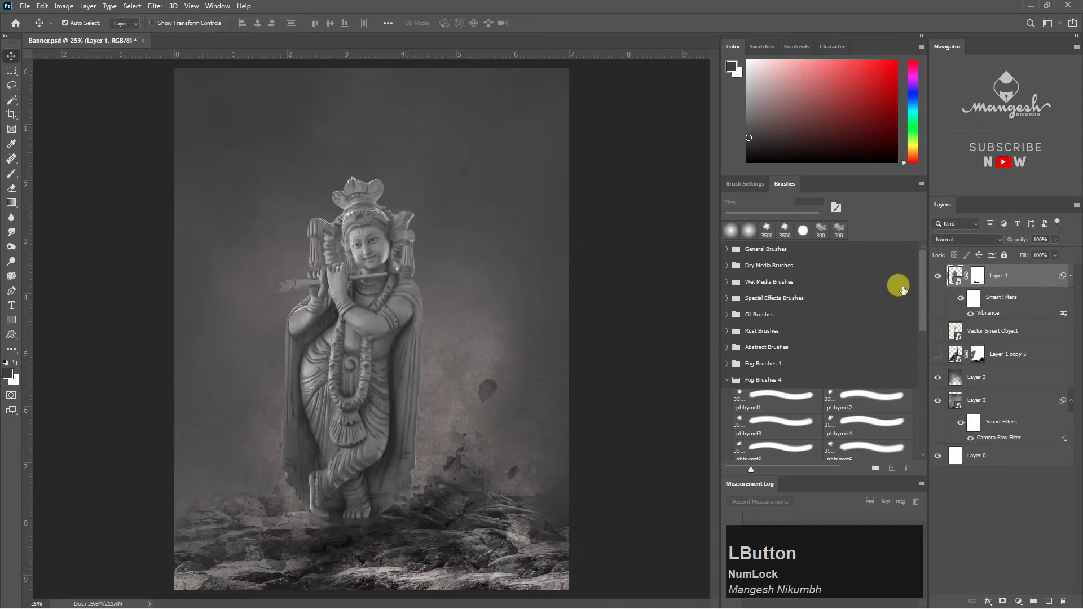
# Step: Apply a Camera Raw filter to the statue with texture +13, clarity +48, exposure +0.35, highlights +12 and shadows -9
pyautogui.click(156, 6)
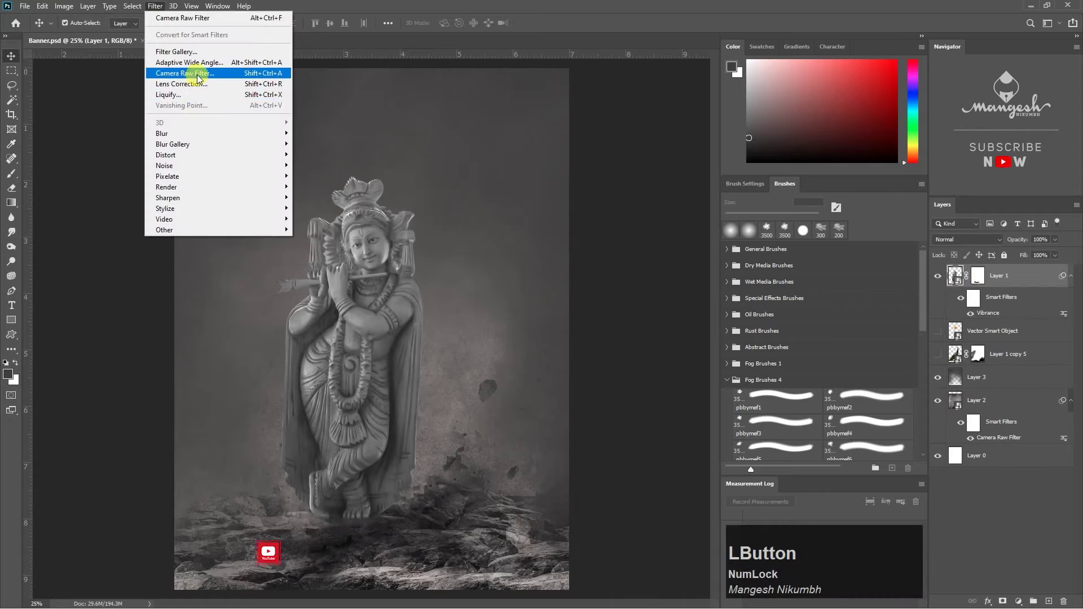
pyautogui.click(198, 75)
pyautogui.moveTo(314, 181); pyautogui.dragTo(315, 270)
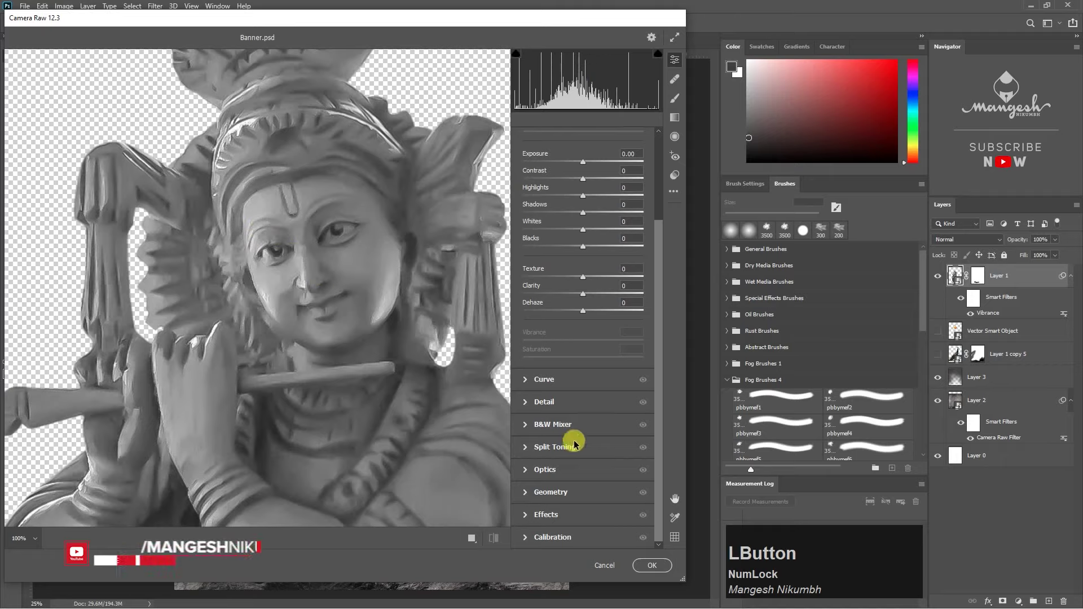
pyautogui.moveTo(601, 298); pyautogui.dragTo(607, 299)
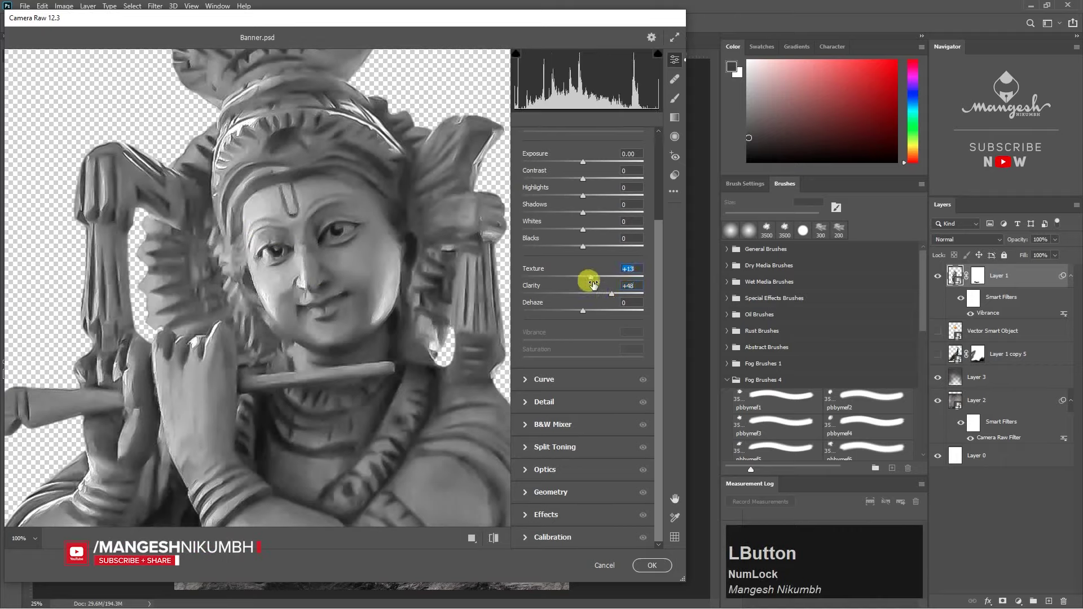
pyautogui.hotkey('ctrl', '-')
pyautogui.hotkey('ctrl', '-')
pyautogui.hotkey('ctrl', '-')
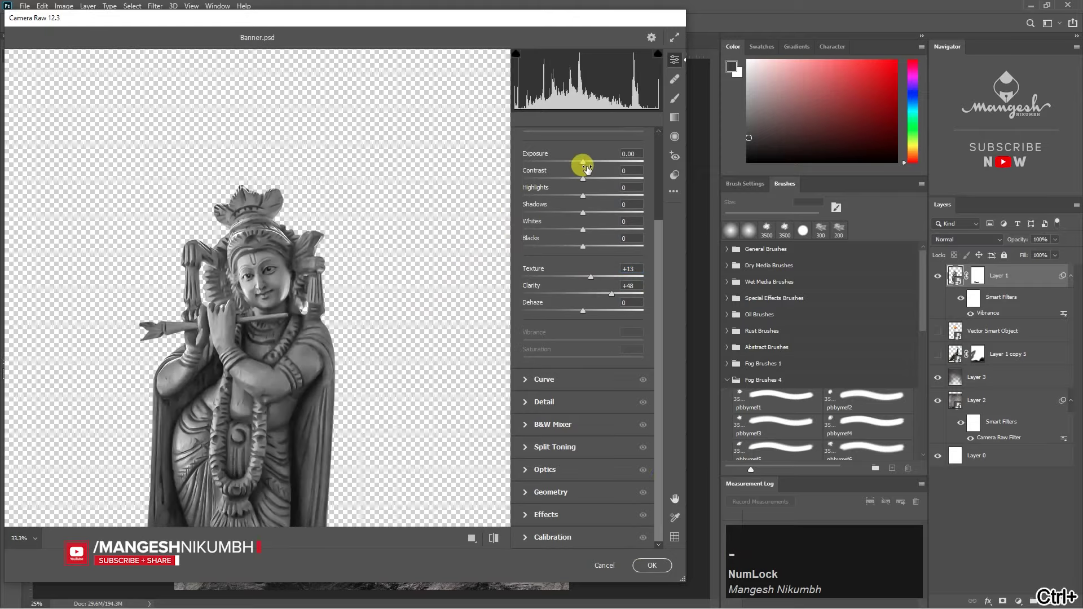
pyautogui.moveTo(582, 162); pyautogui.dragTo(580, 213)
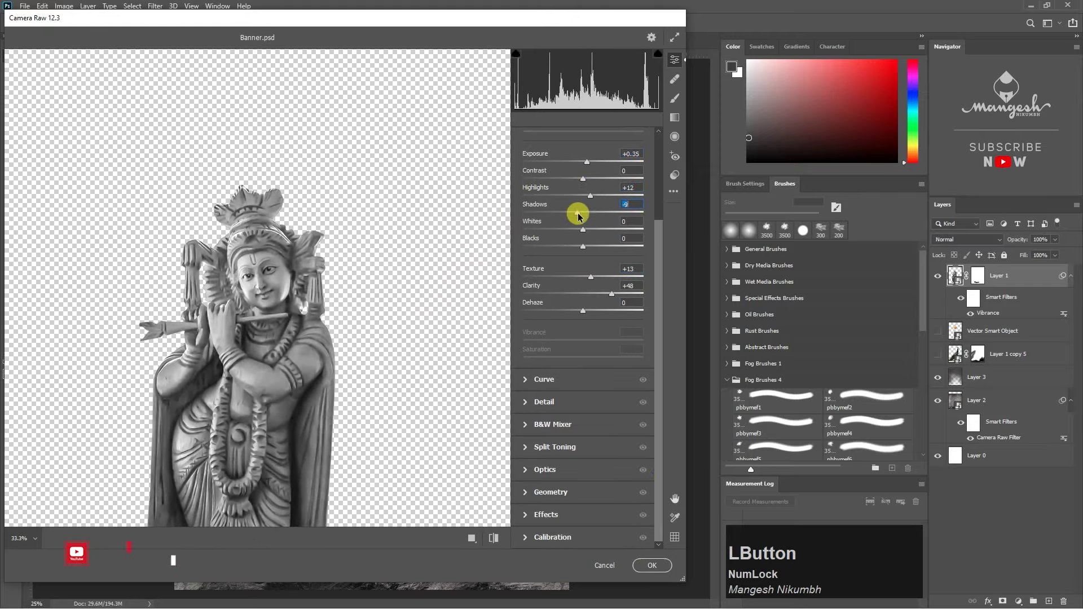
pyautogui.click(638, 565)
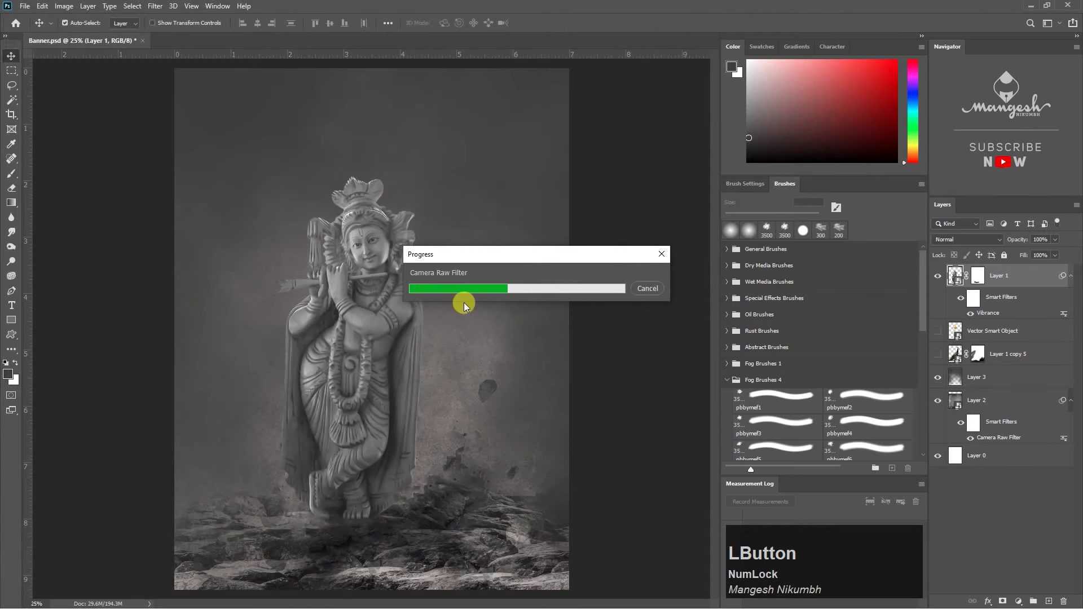
# Step: Bring the cracked wall texture image into the banner above the statue and clip it to the statue layer
pyautogui.click(273, 40)
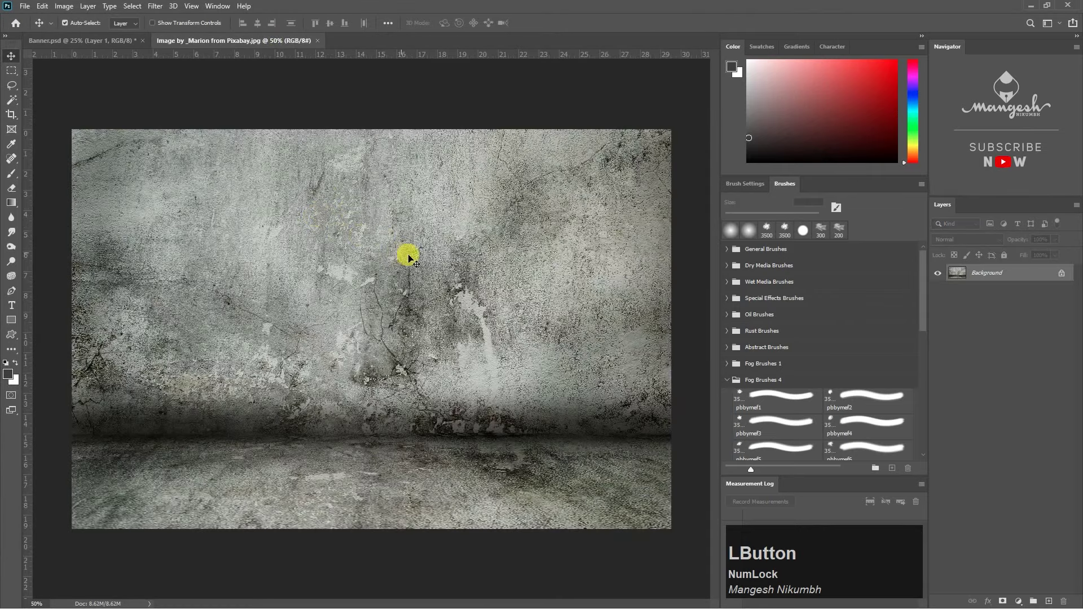
pyautogui.moveTo(406, 272); pyautogui.dragTo(369, 293)
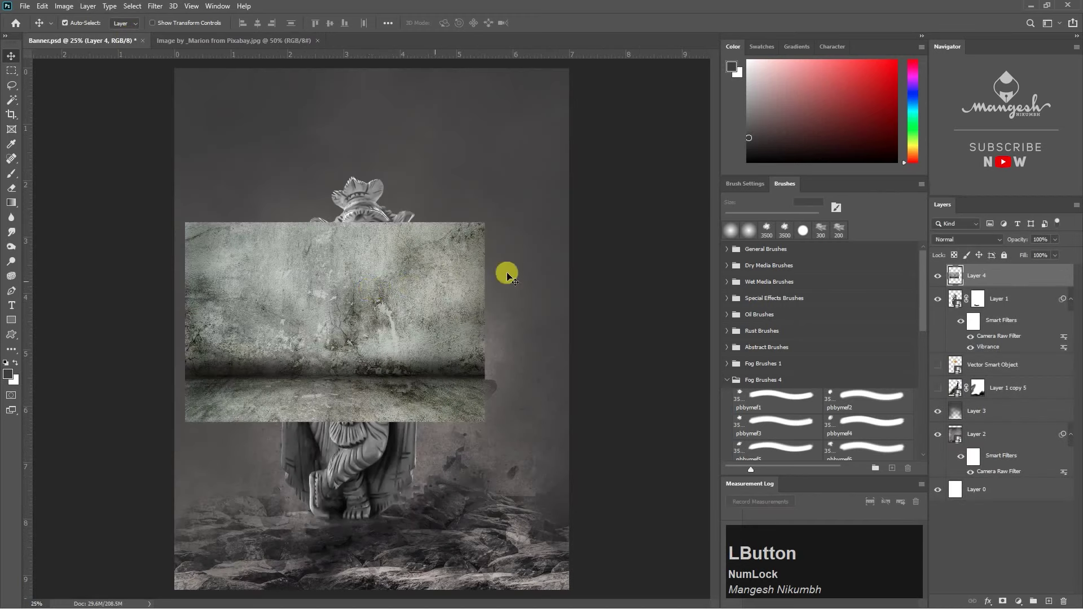
pyautogui.click(937, 276)
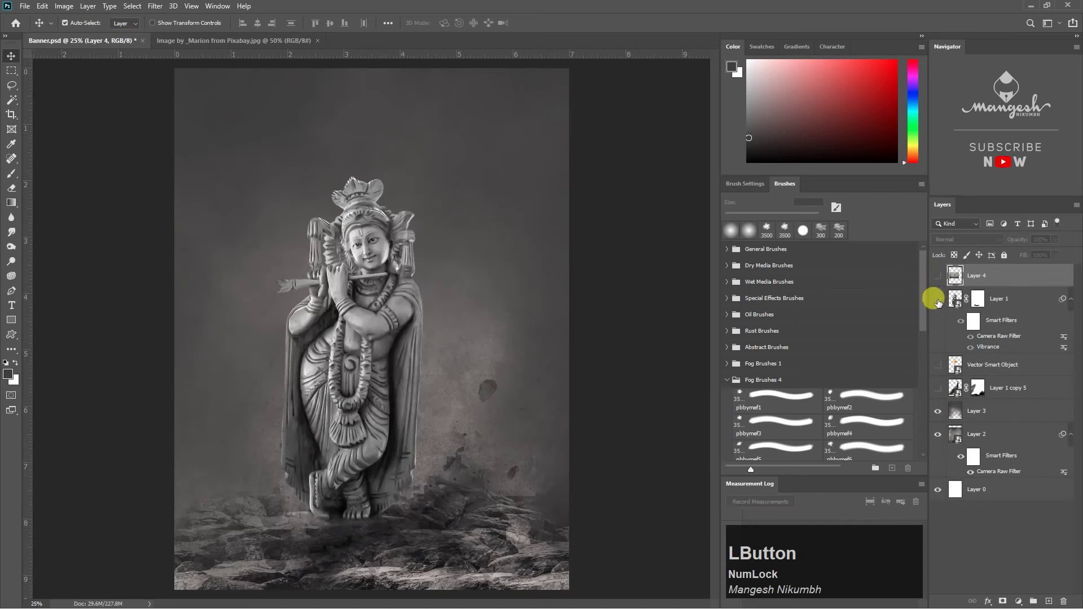
pyautogui.click(937, 299)
pyautogui.click(938, 276)
pyautogui.rightClick(1005, 277)
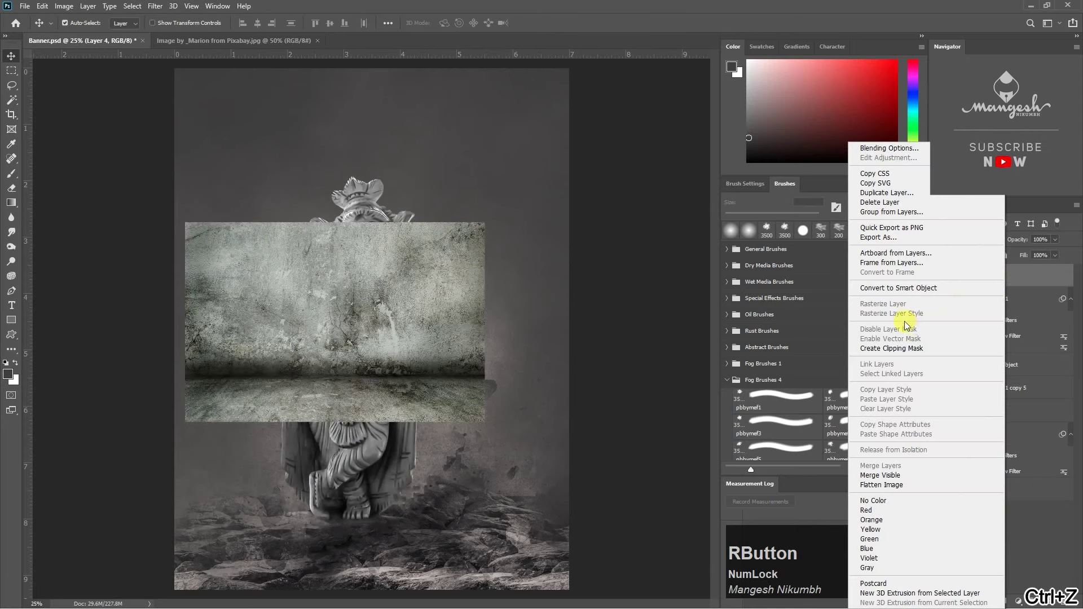
pyautogui.click(895, 350)
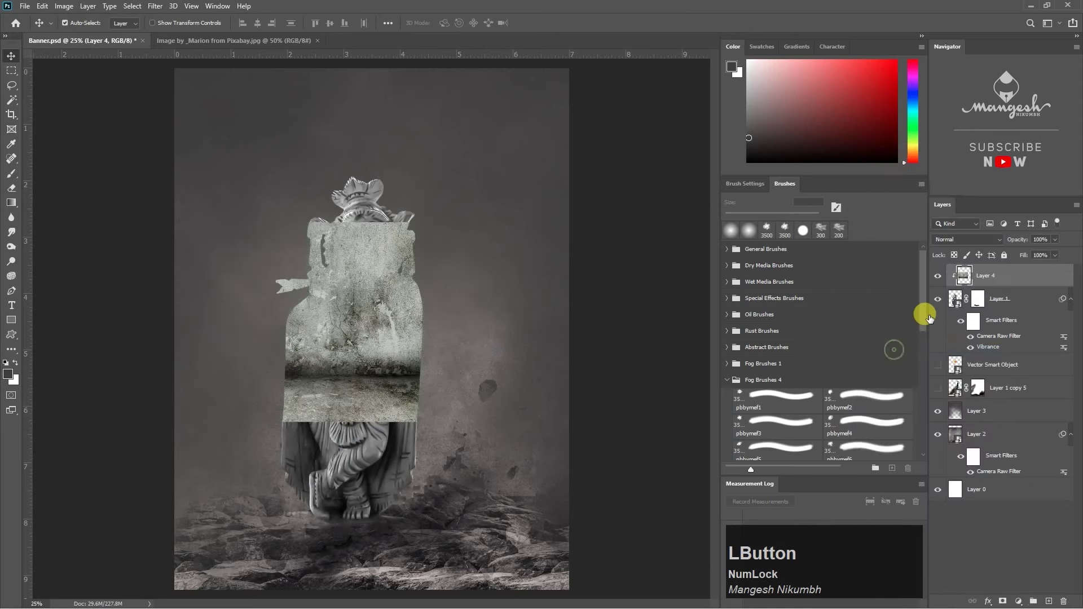
# Step: Scale the clipped wall texture to about 204% and shift it sideways so it covers the whole statue
pyautogui.hotkey('ctrl', 't')
pyautogui.moveTo(515, 314); pyautogui.dragTo(633, 307)
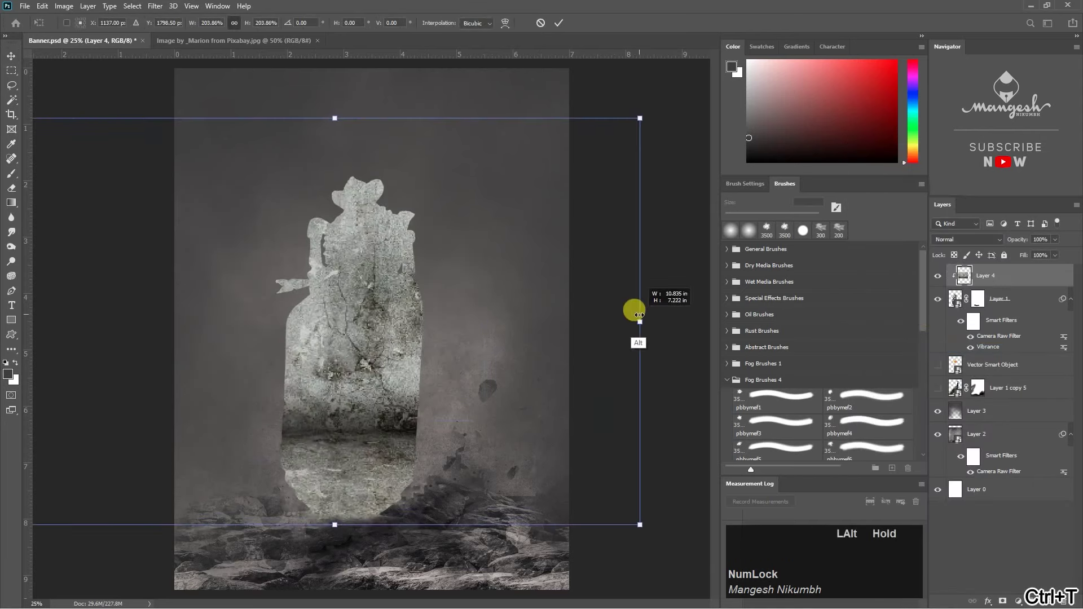
pyautogui.press('Return')
pyautogui.moveTo(348, 358); pyautogui.dragTo(430, 363)
# Step: Set the clipped wall texture's blend mode to Multiply and reposition it so the lighter stone area covers the statue
pyautogui.click(966, 239)
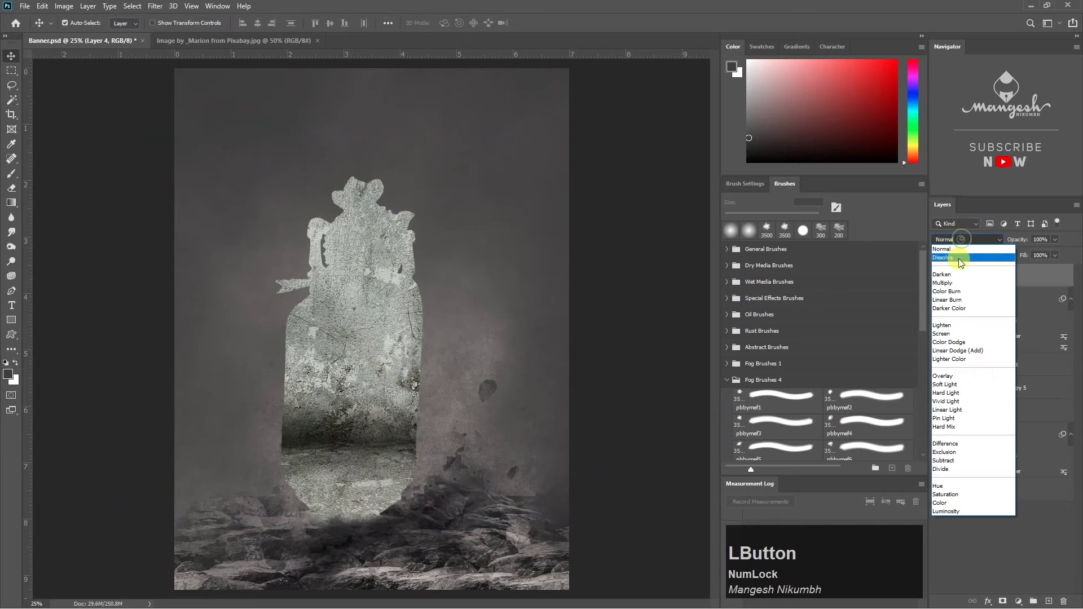
pyautogui.click(948, 283)
pyautogui.hotkey('ctrl', 't')
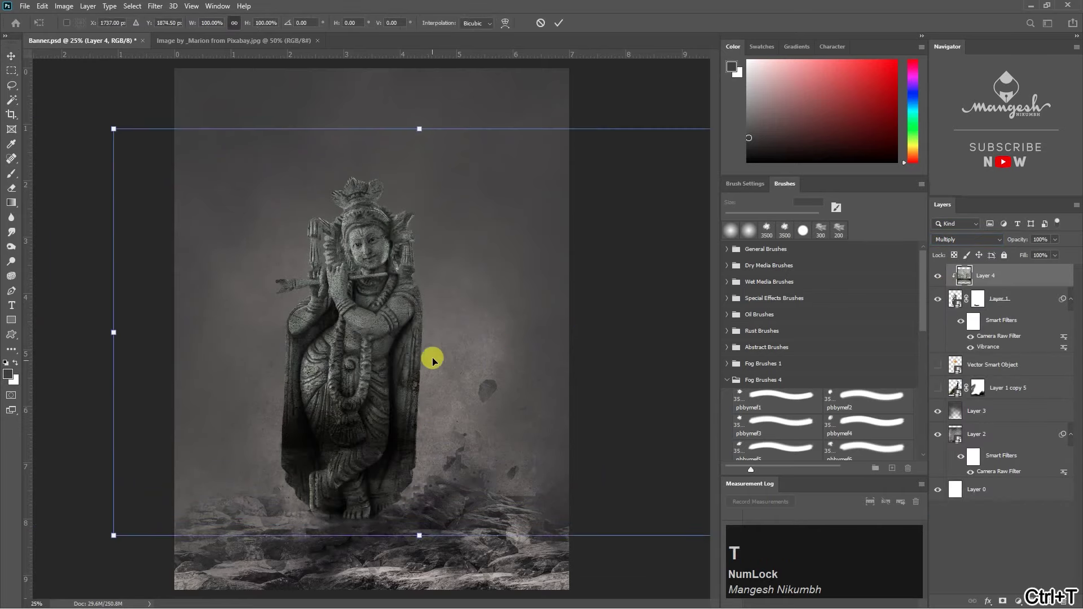
pyautogui.moveTo(432, 215); pyautogui.dragTo(417, 277)
pyautogui.moveTo(417, 192); pyautogui.dragTo(419, 155)
pyautogui.moveTo(418, 280); pyautogui.dragTo(488, 289)
pyautogui.press('Return')
pyautogui.hotkey('ctrl', '+')
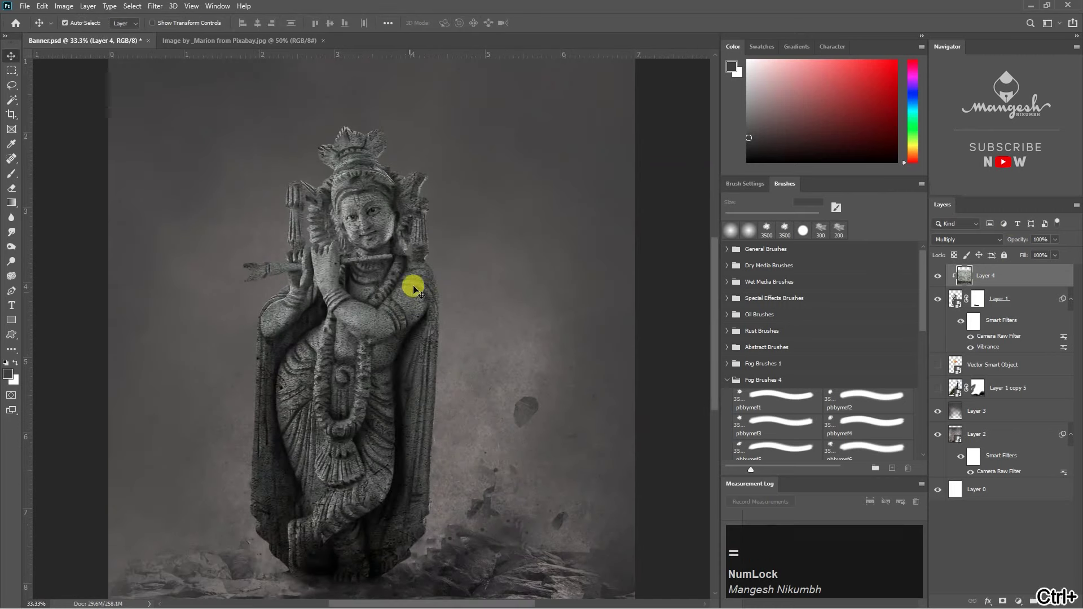
# Step: Brighten the wall texture with a Levels adjustment, setting the midtones to 1.43 and the white input level to 201
pyautogui.hotkey('ctrl', 'l')
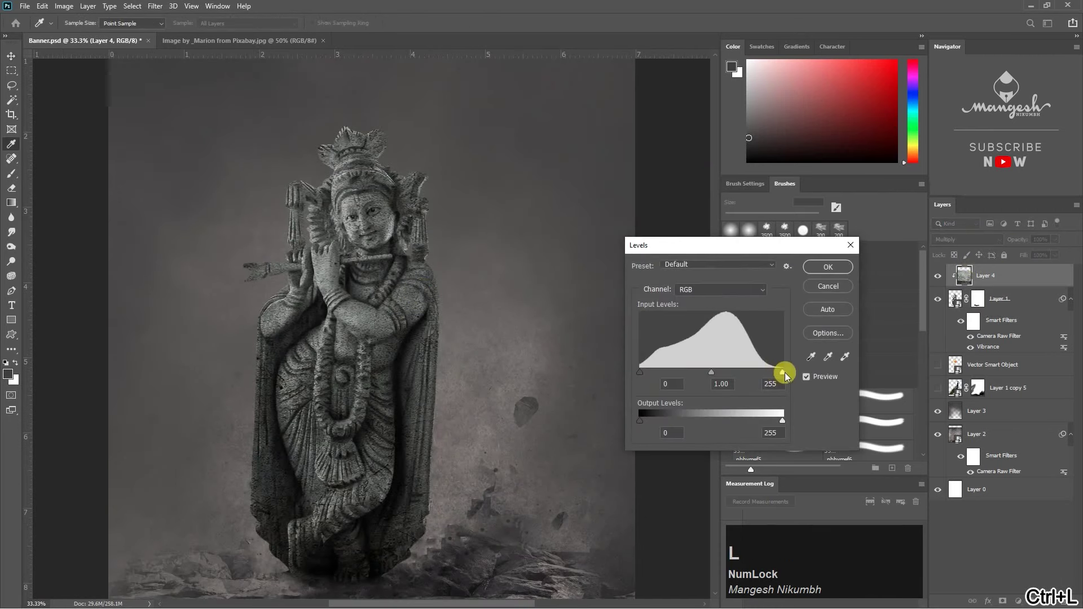
pyautogui.moveTo(770, 374); pyautogui.dragTo(674, 372)
pyautogui.moveTo(730, 372); pyautogui.dragTo(752, 304)
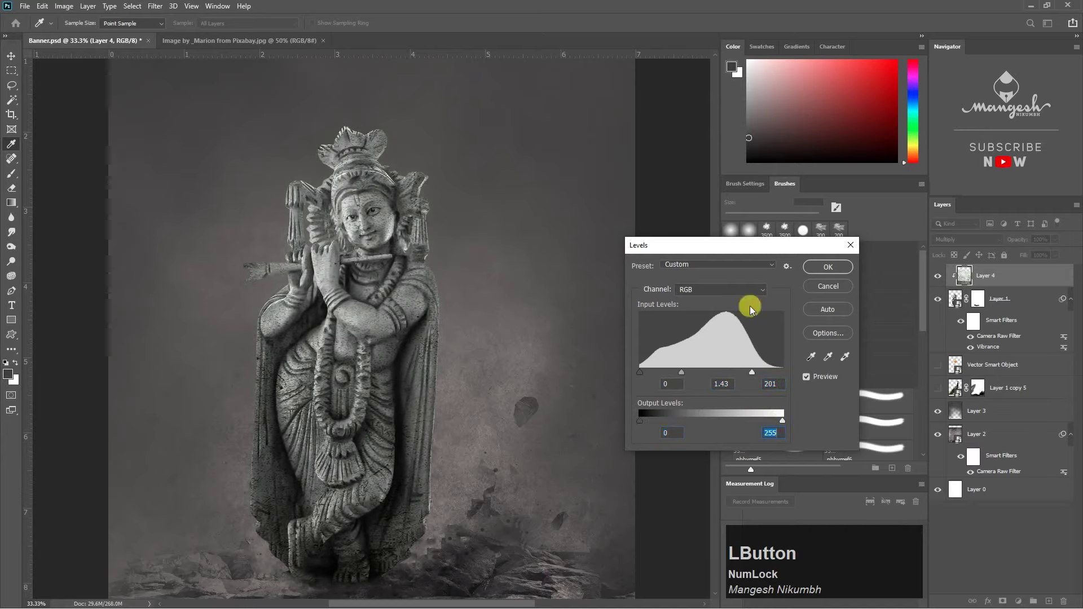
pyautogui.click(828, 273)
pyautogui.click(835, 266)
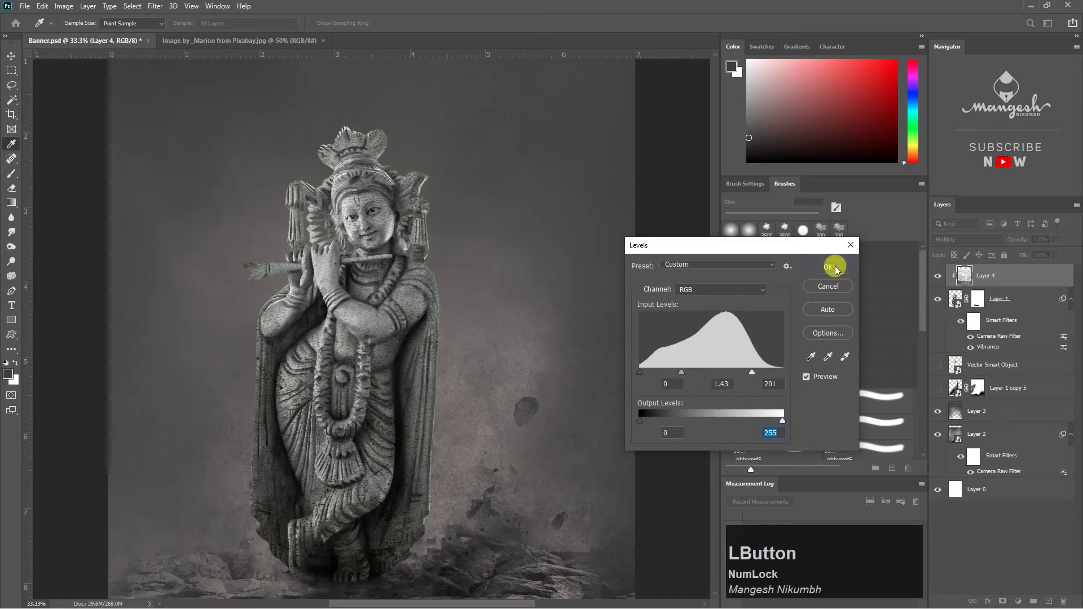
# Step: Group the statue with its wall texture and make the peacock and hanging pot layers visible again
pyautogui.hotkey('ctrl', 'g')
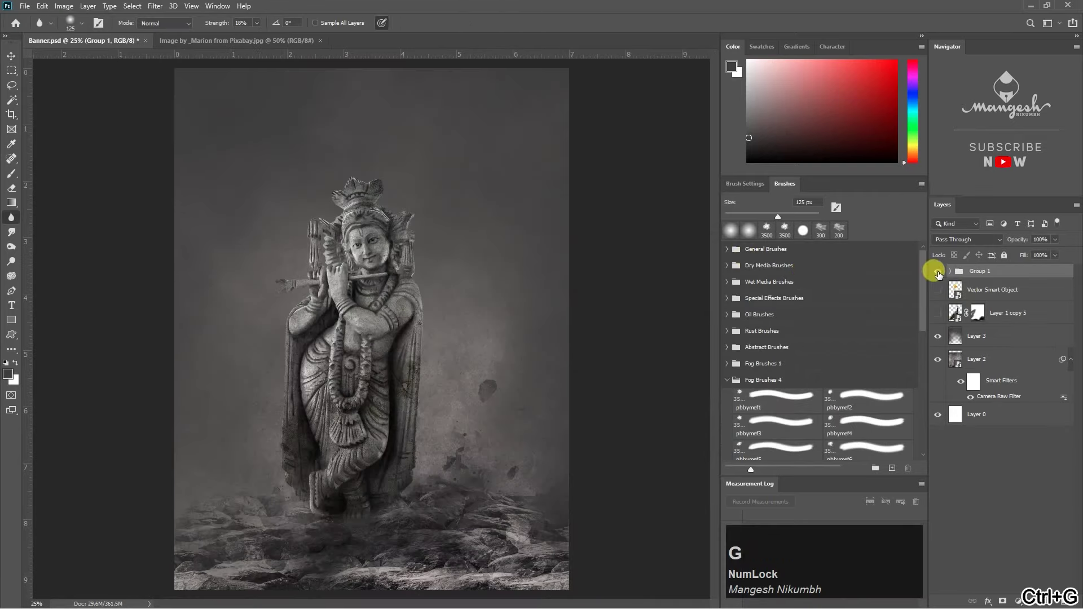
pyautogui.click(938, 272)
pyautogui.click(938, 273)
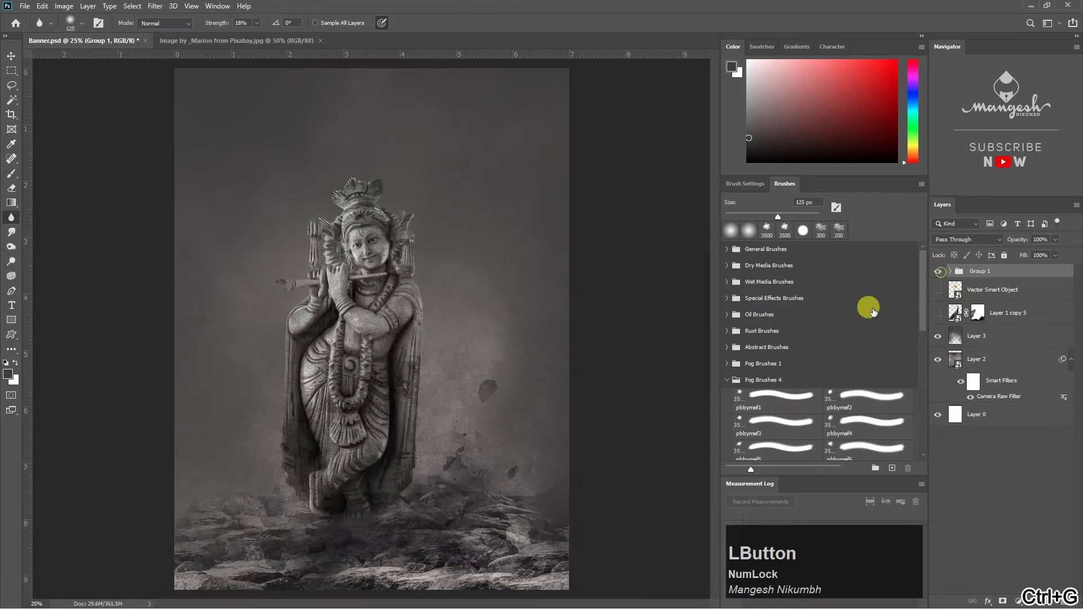
pyautogui.click(938, 313)
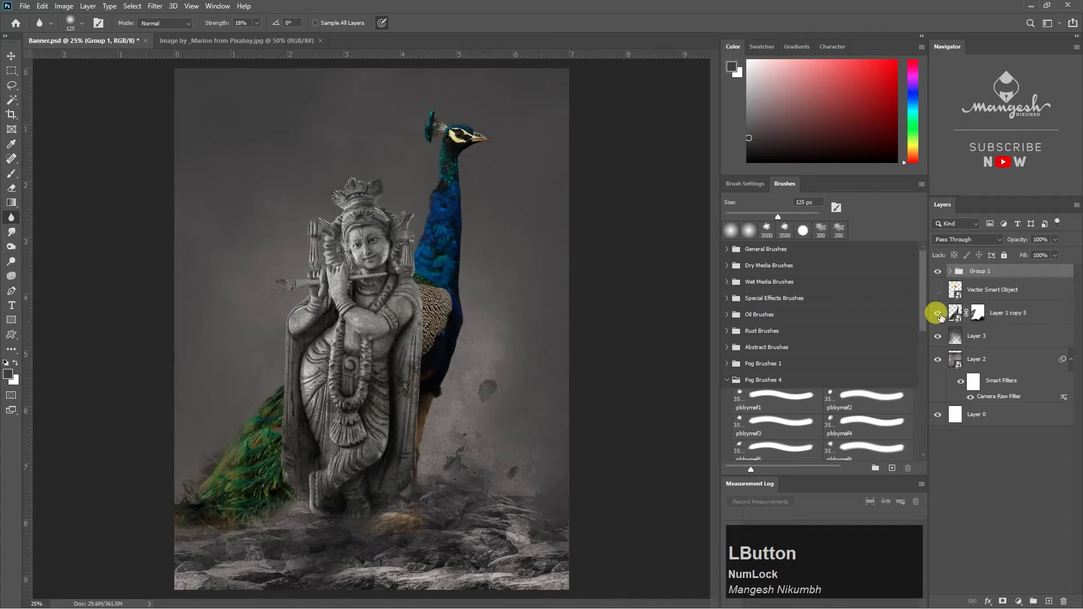
pyautogui.click(937, 291)
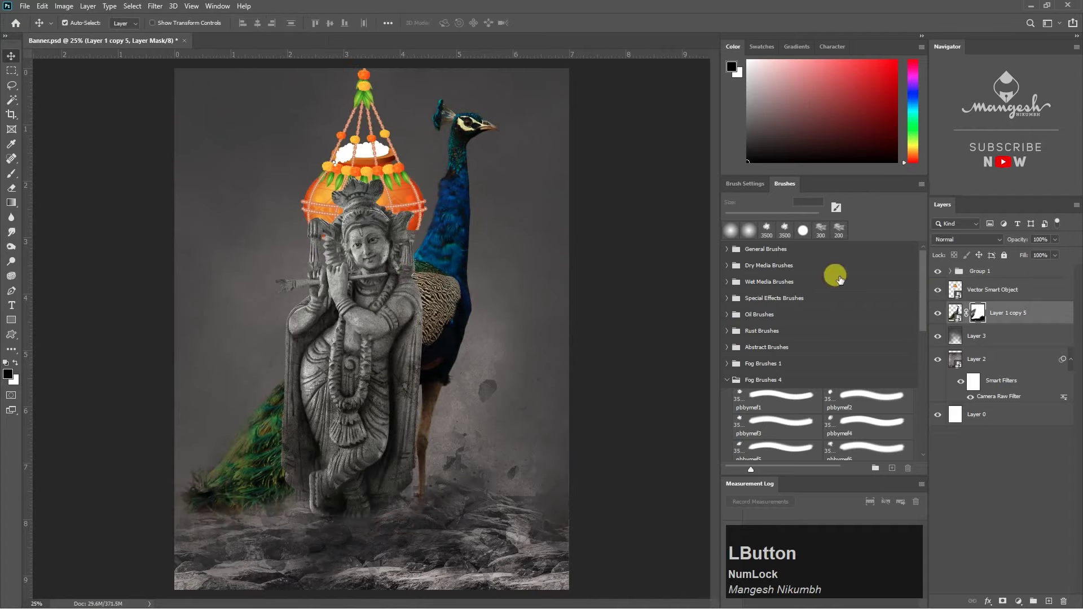
# Step: Apply a Camera Raw filter to the peacock image with exposure +1.60, texture +15 and clarity +28
pyautogui.click(955, 313)
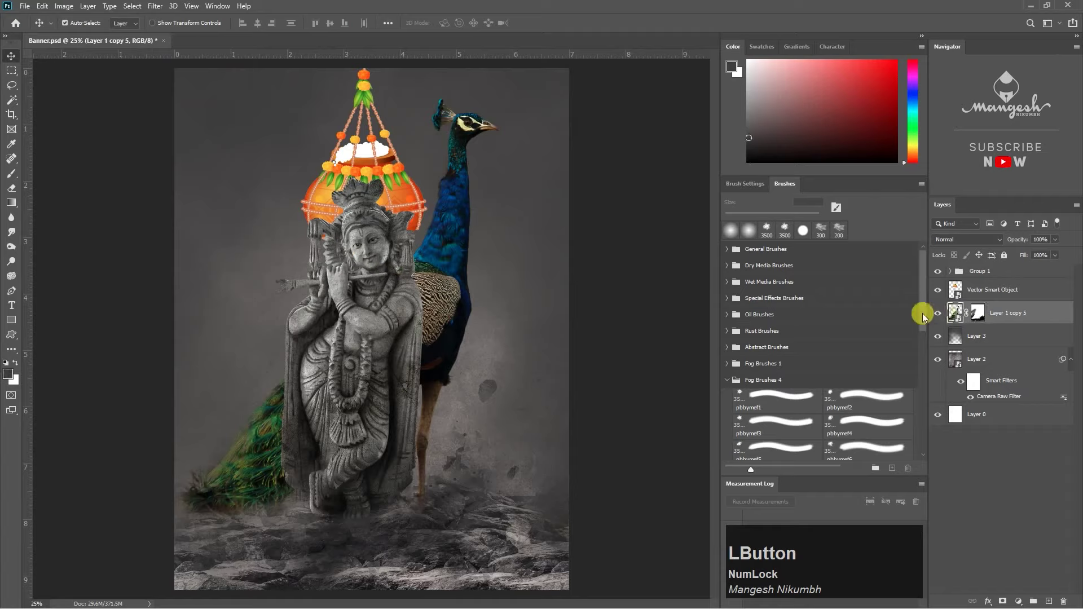
pyautogui.click(155, 6)
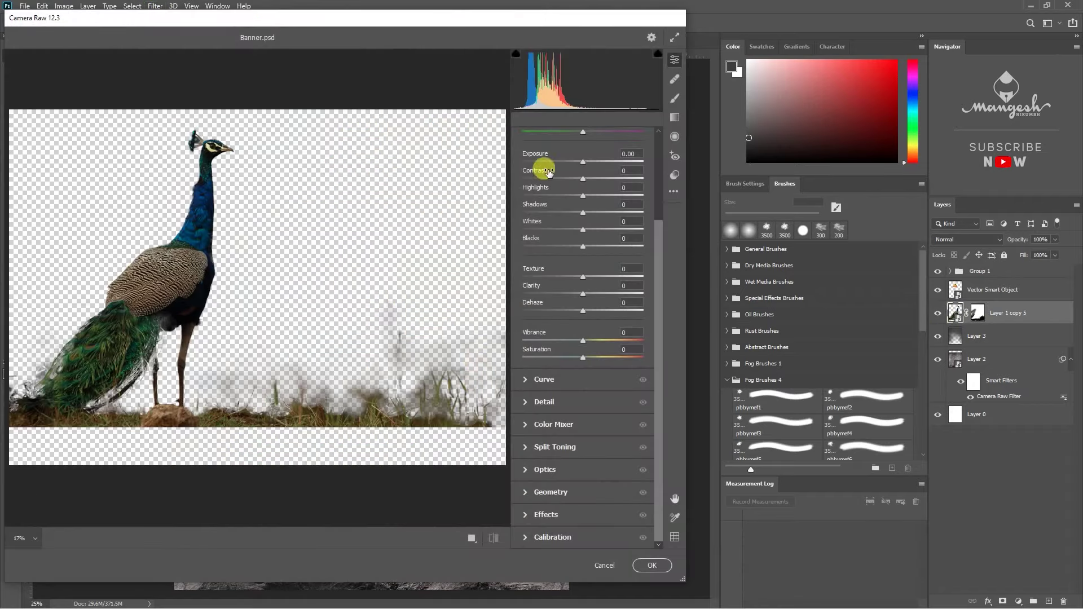
pyautogui.moveTo(583, 163); pyautogui.dragTo(602, 165)
pyautogui.moveTo(586, 295); pyautogui.dragTo(602, 293)
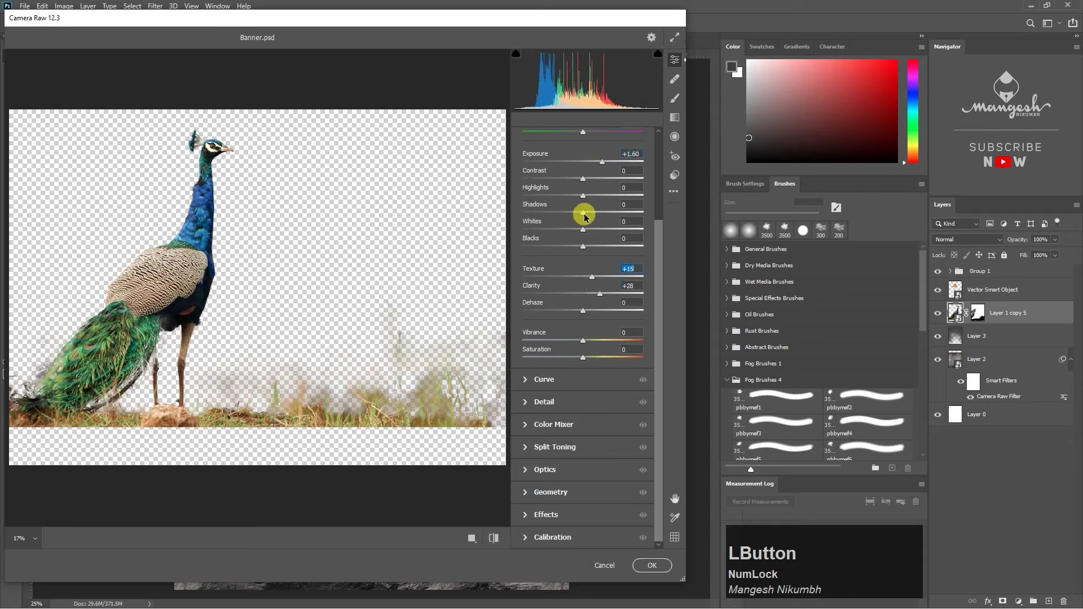
pyautogui.click(650, 565)
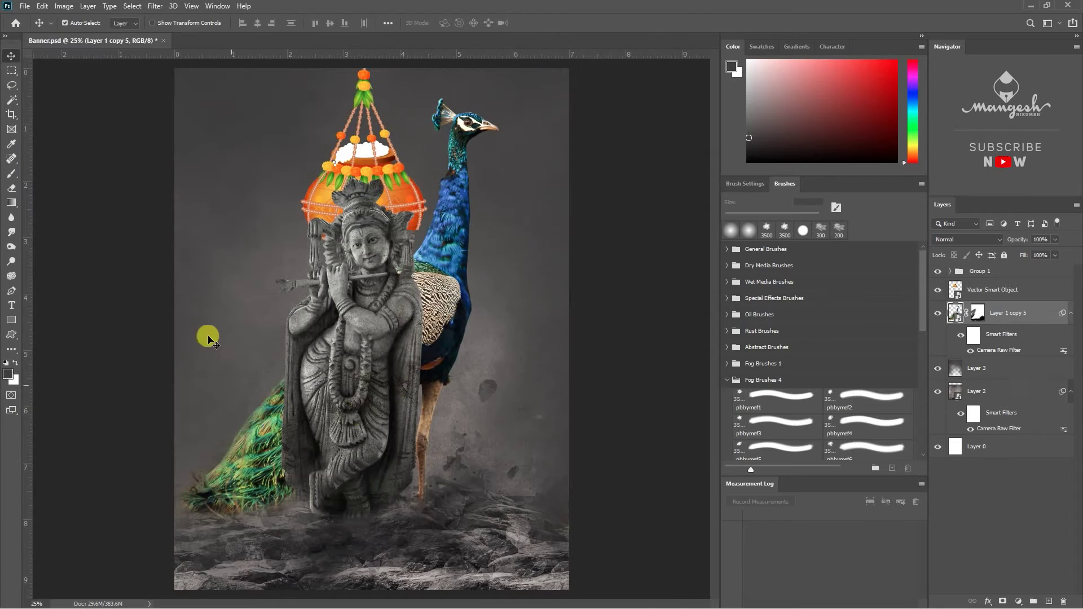
# Step: Select the sky in the temple photo with Quick Selection and hide it with an inverted layer mask
pyautogui.click(256, 41)
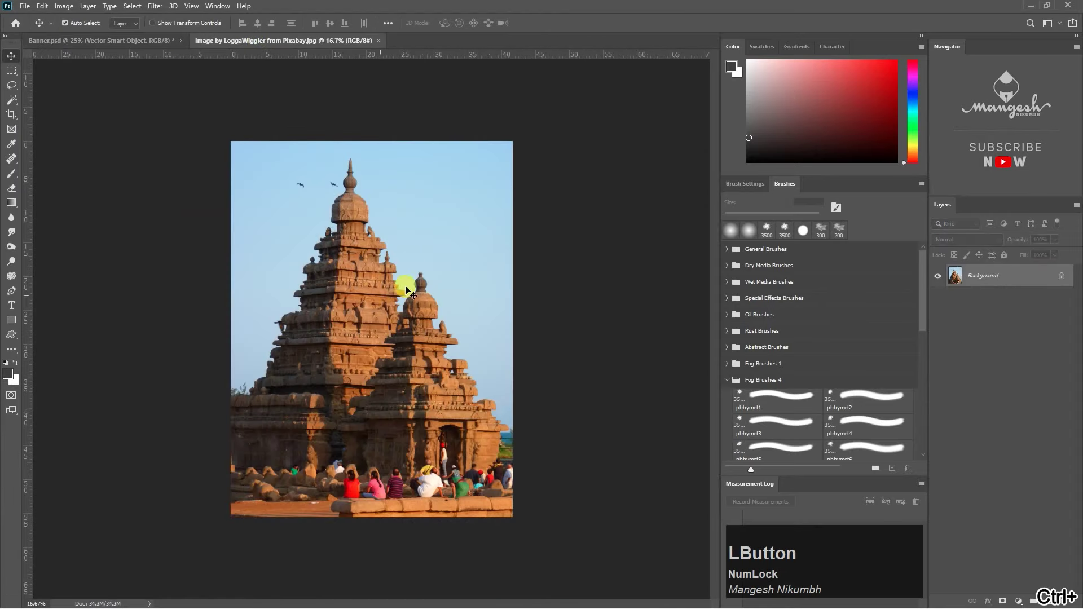
pyautogui.click(11, 99)
pyautogui.hotkey('ctrl', 'd')
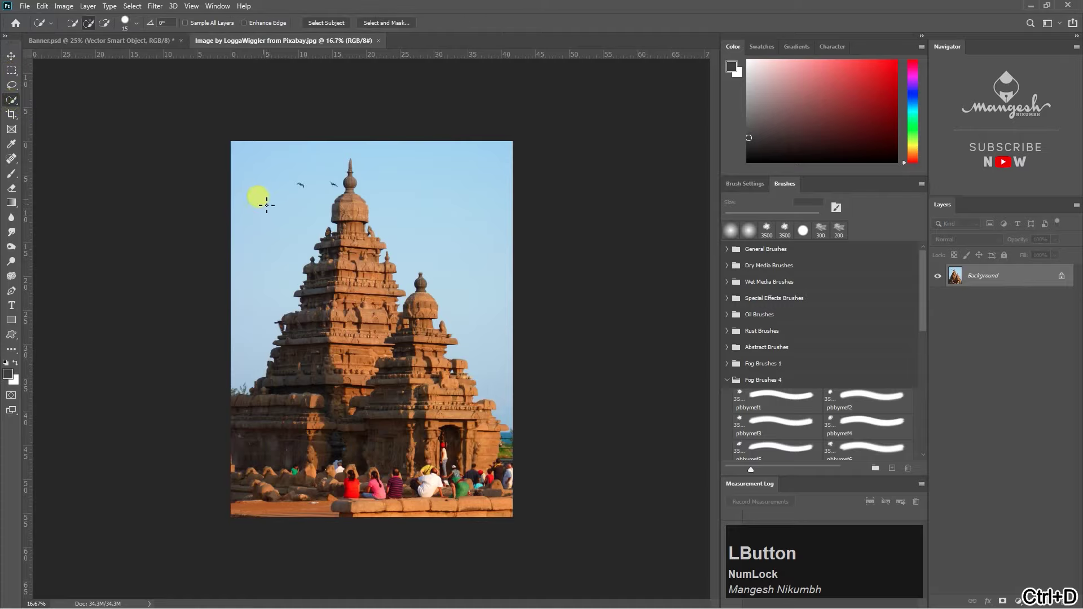
pyautogui.moveTo(316, 164)
pyautogui.mouseDown()
pyautogui.moveTo(362, 149)
pyautogui.moveTo(472, 247)
pyautogui.moveTo(503, 348)
pyautogui.mouseUp()
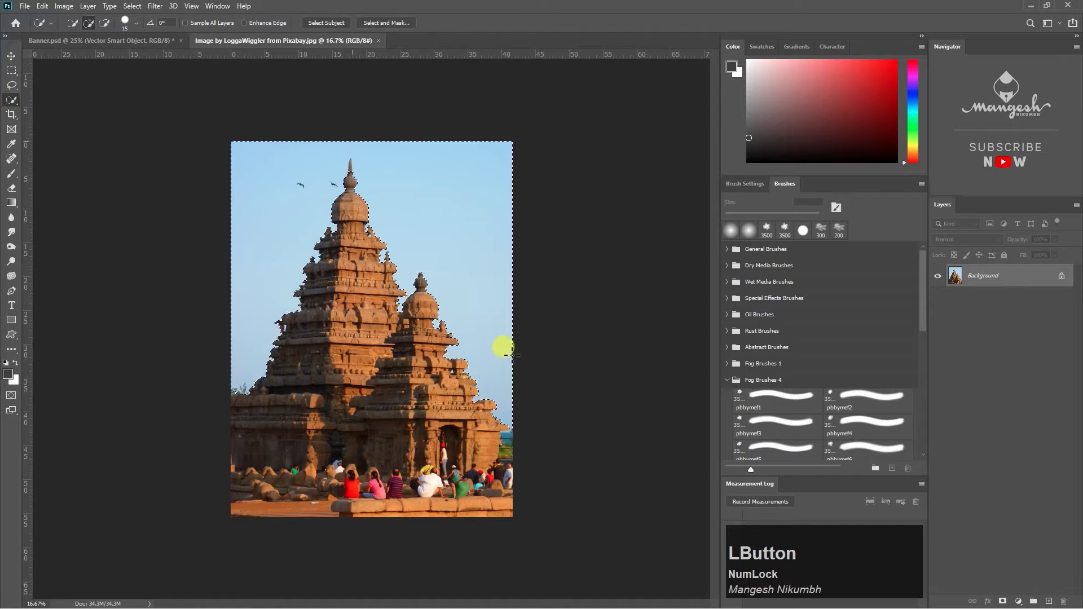
pyautogui.click(1002, 601)
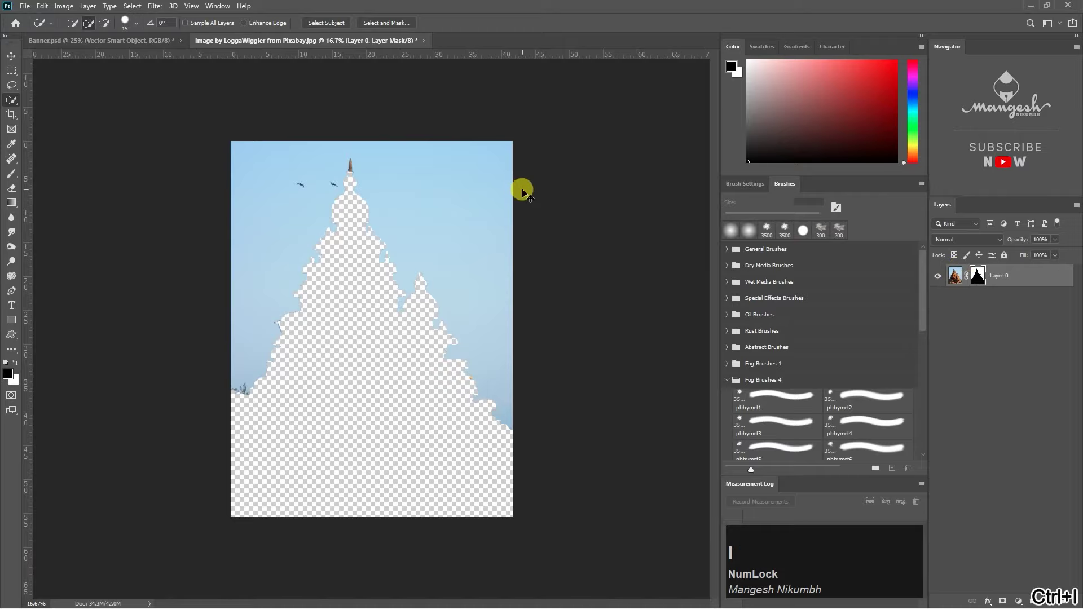
pyautogui.hotkey('ctrl', 'i')
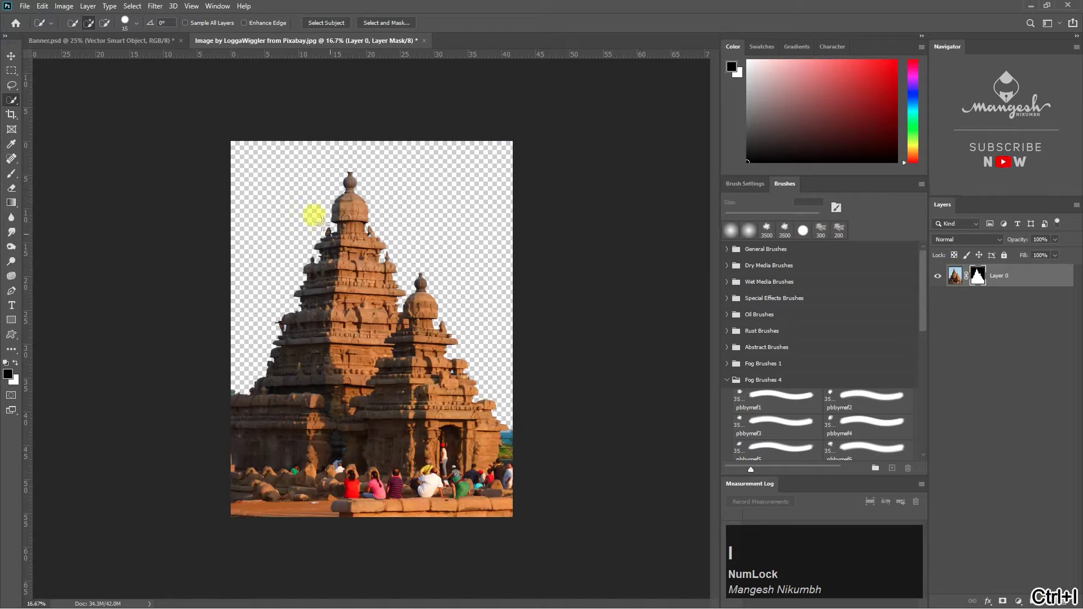
# Step: Bring the cut-out temple into the banner below the peacock layer, scale it down and place it behind the statue's flute side
pyautogui.click(10, 55)
pyautogui.moveTo(359, 233); pyautogui.dragTo(375, 299)
pyautogui.moveTo(1009, 289); pyautogui.dragTo(1019, 355)
pyautogui.hotkey('ctrl', 't')
pyautogui.moveTo(506, 538); pyautogui.dragTo(384, 377)
pyautogui.moveTo(277, 342); pyautogui.dragTo(225, 435)
pyautogui.moveTo(287, 305); pyautogui.dragTo(289, 263)
pyautogui.moveTo(341, 184); pyautogui.dragTo(357, 165)
pyautogui.press('Return')
# Step: Convert the masked temple layer to a smart object and add a new layer mask to it
pyautogui.click(978, 368)
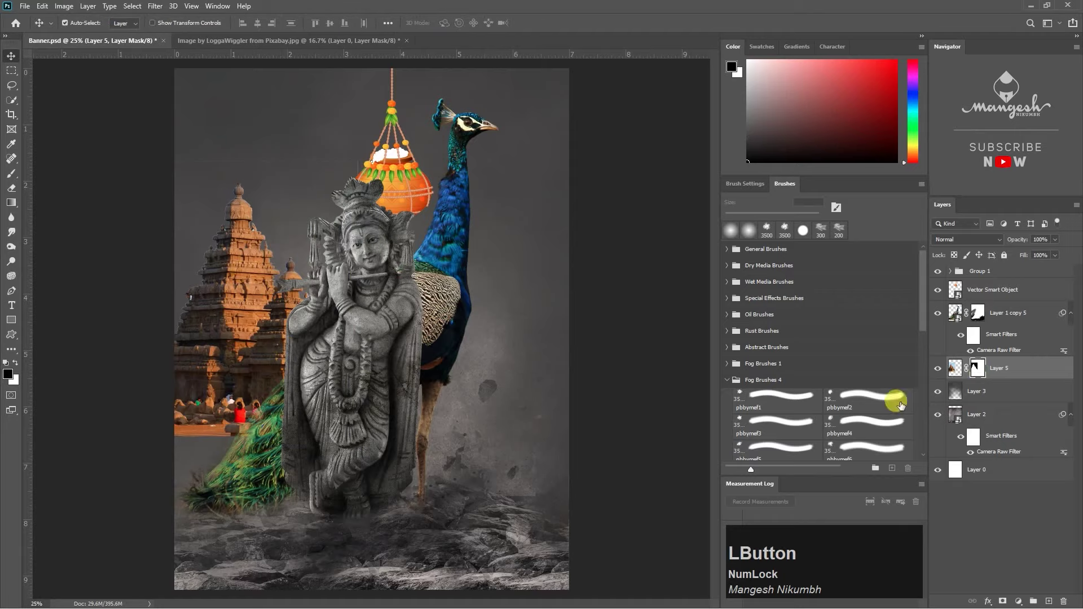
pyautogui.rightClick(1022, 369)
pyautogui.click(908, 331)
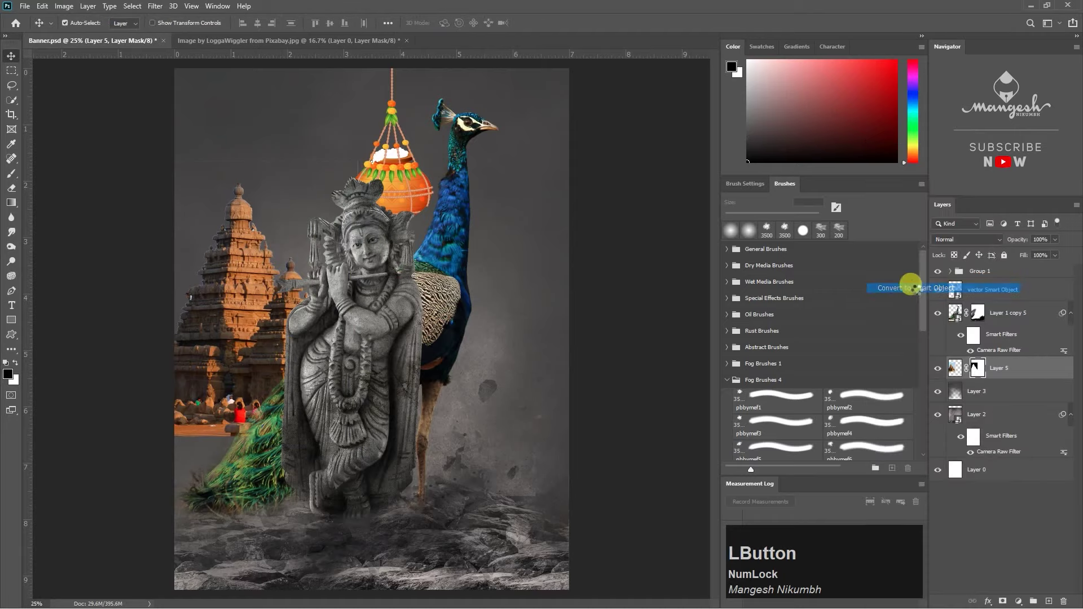
pyautogui.click(1003, 600)
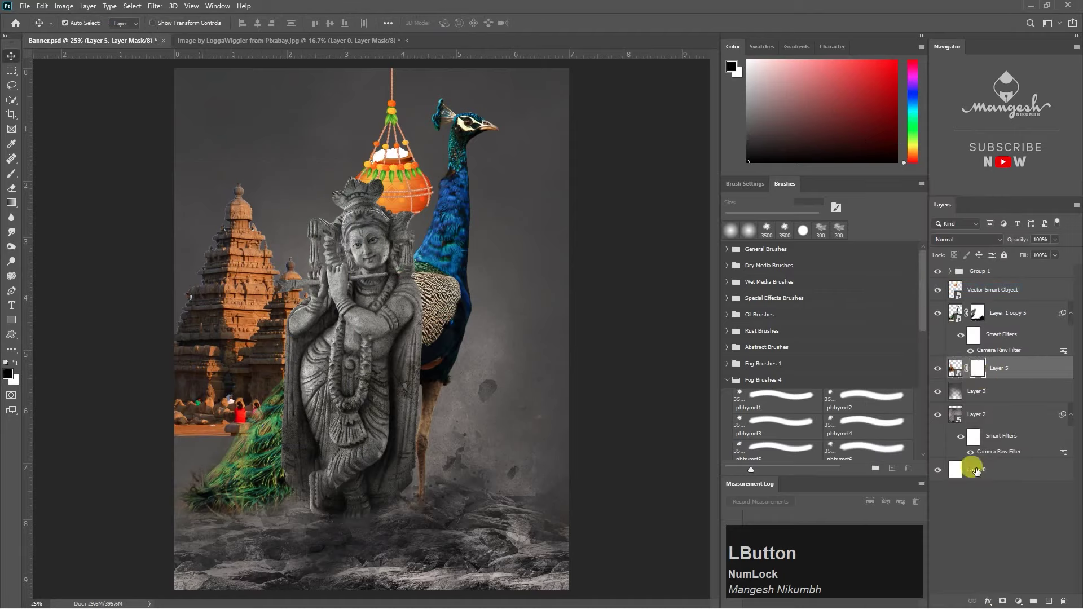
# Step: Set up the 1000 px brush from Fog Brushes 1 with 28% angle jitter and 133% spacing
pyautogui.click(23, 176)
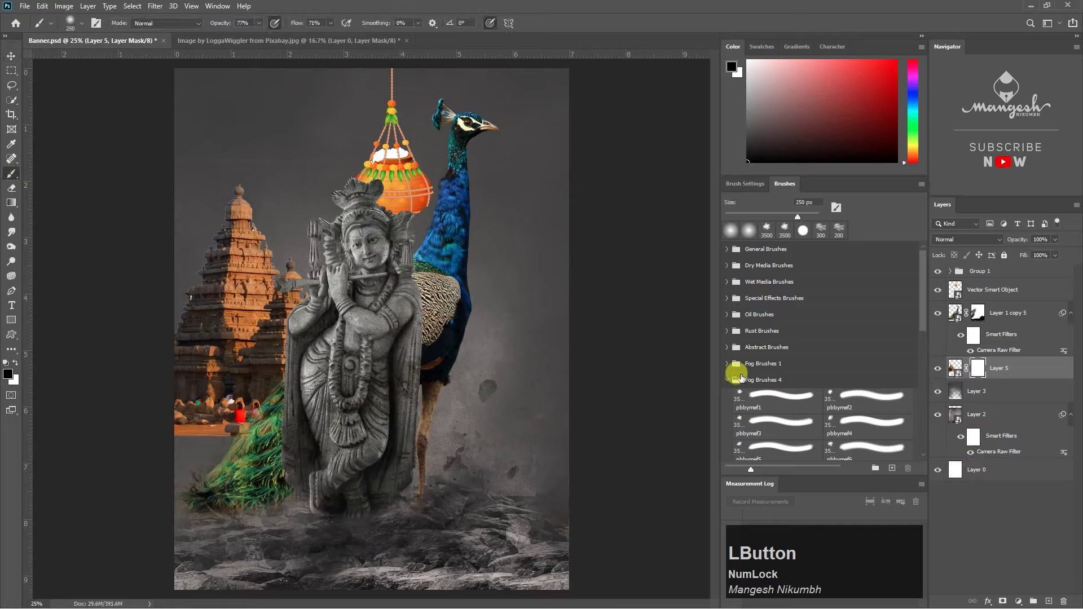
pyautogui.click(730, 380)
pyautogui.click(730, 364)
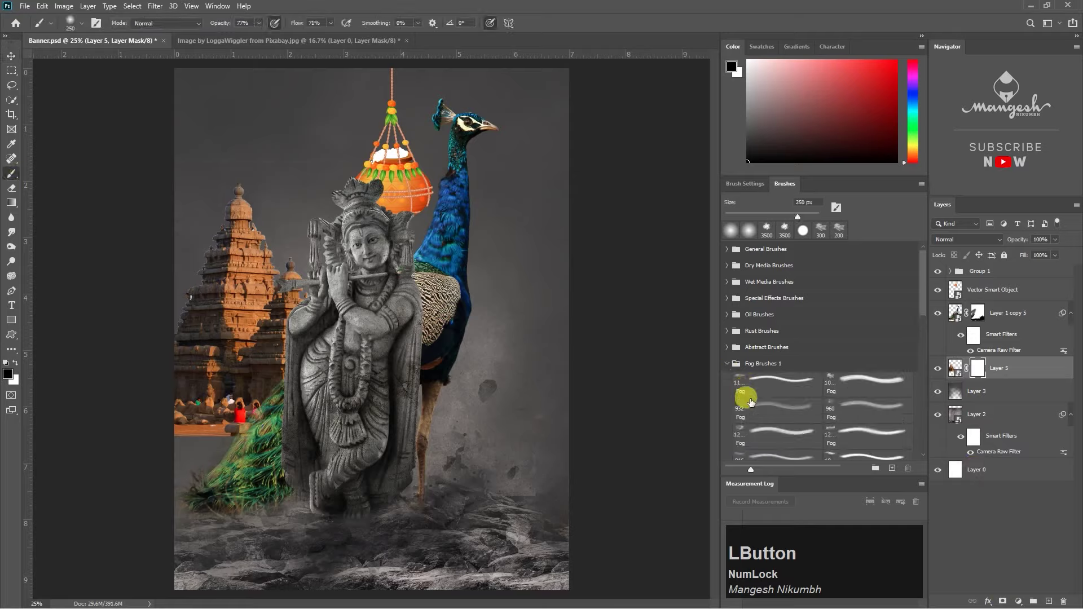
pyautogui.click(843, 381)
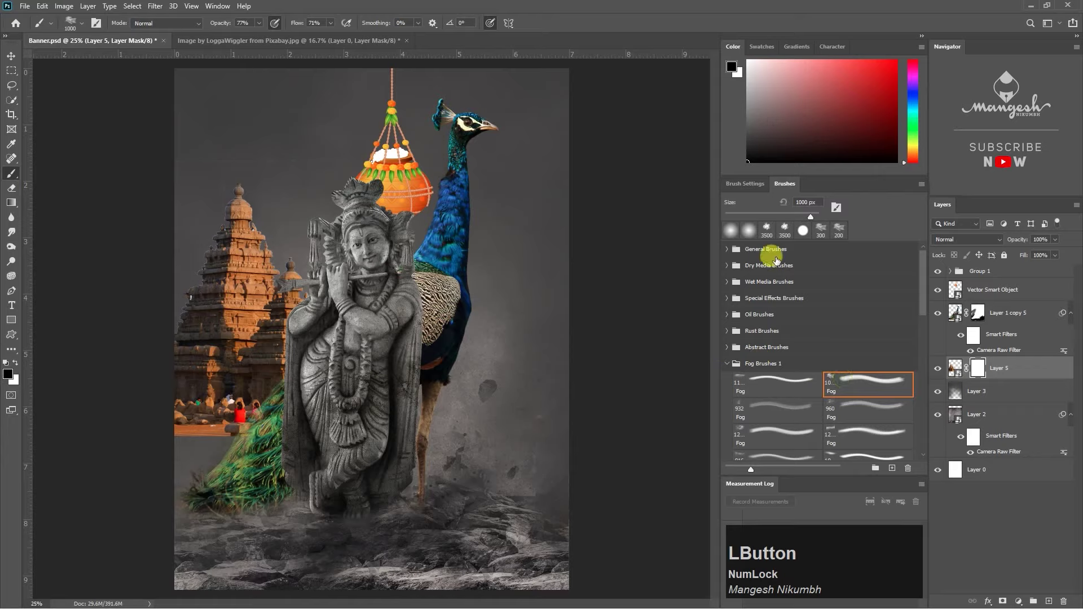
pyautogui.click(755, 186)
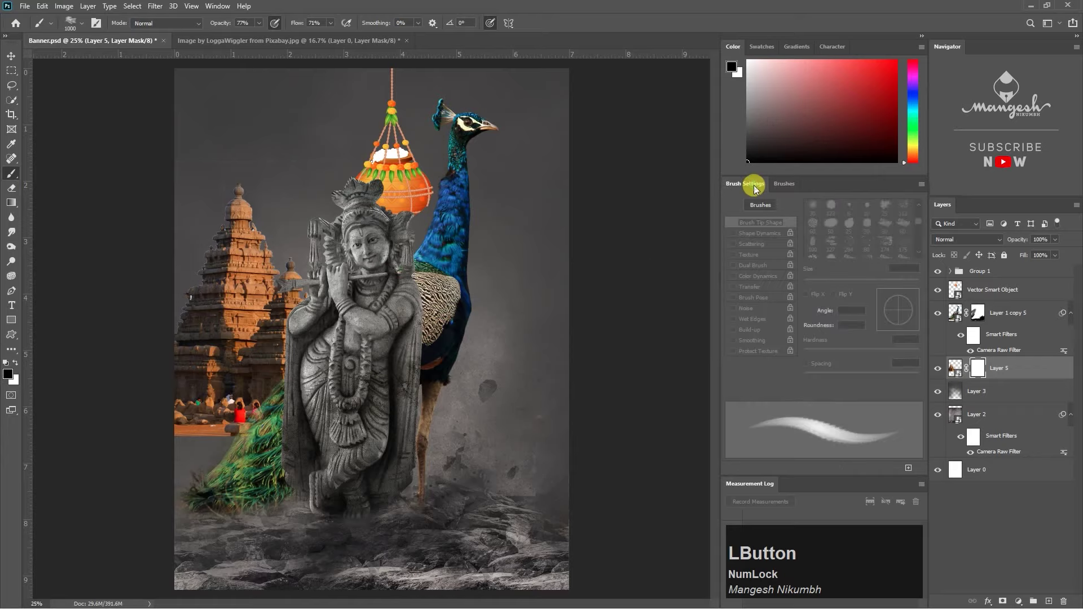
pyautogui.click(769, 237)
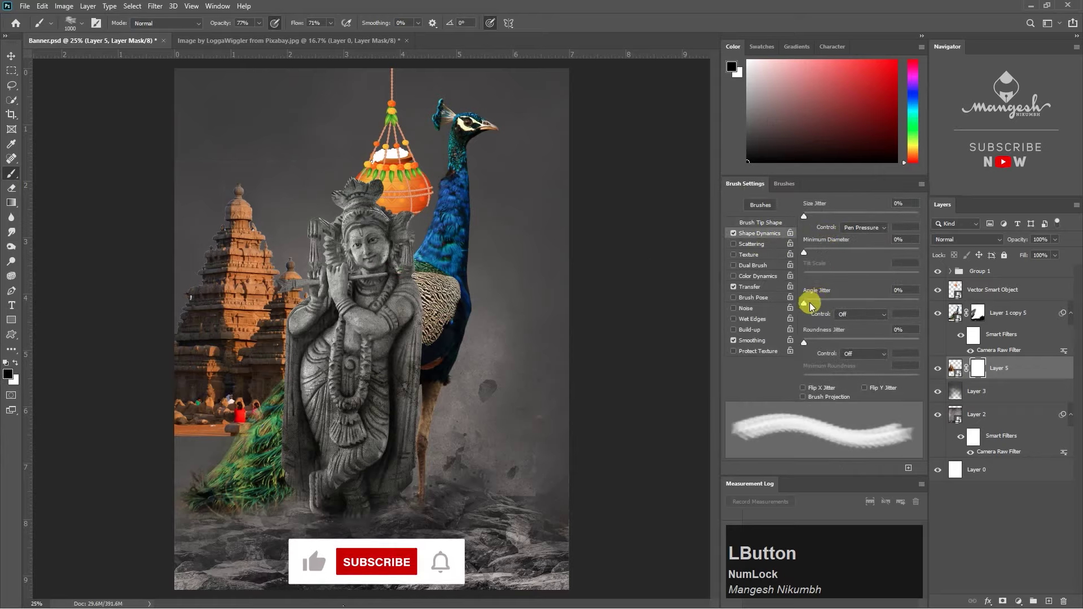
pyautogui.moveTo(821, 303); pyautogui.dragTo(836, 302)
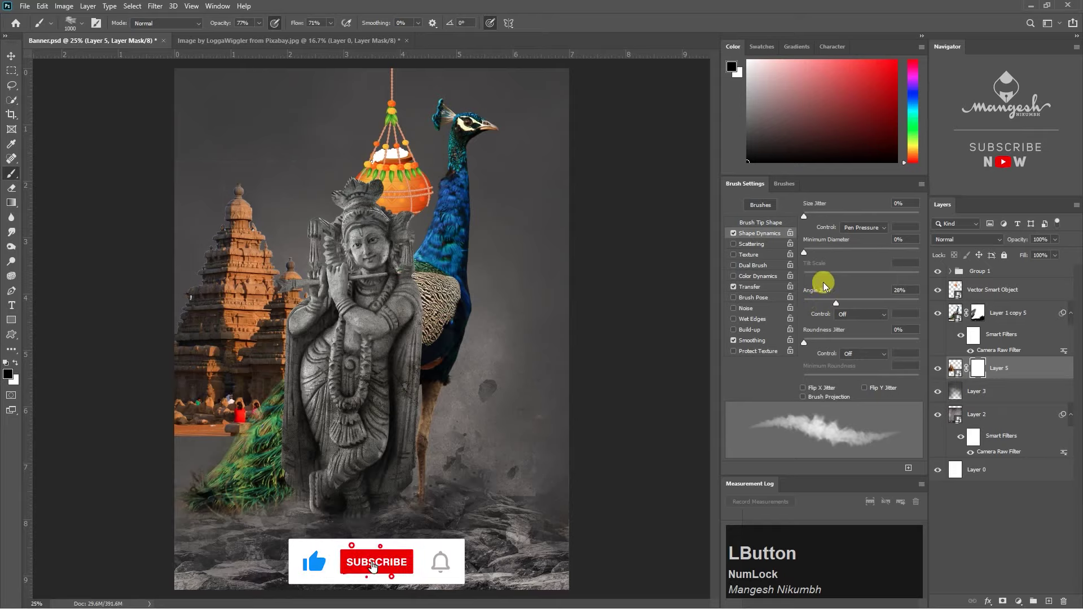
pyautogui.click(762, 223)
pyautogui.moveTo(841, 373); pyautogui.dragTo(871, 370)
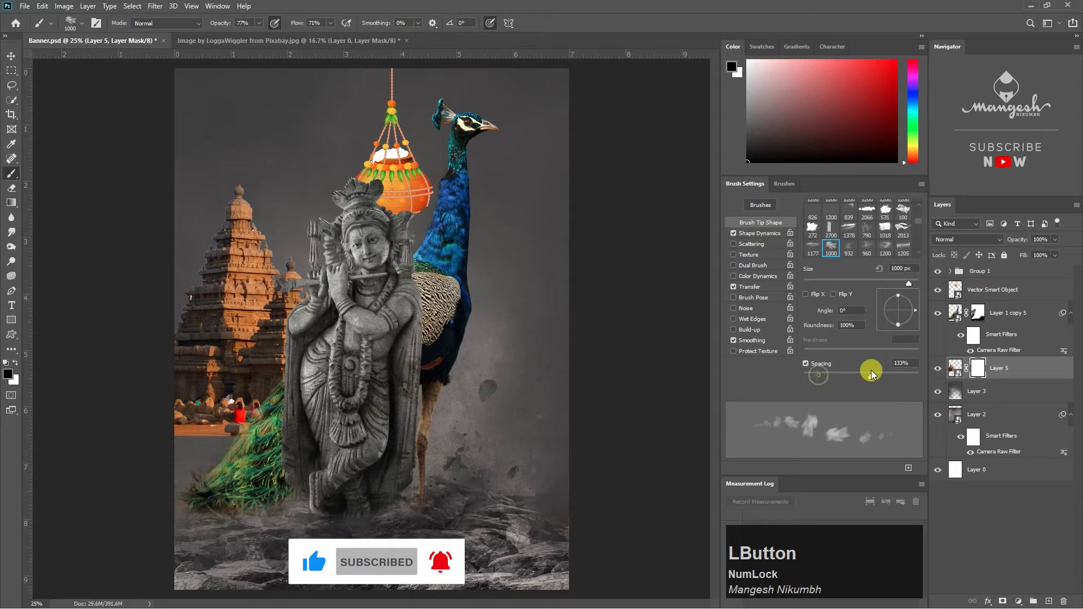
# Step: Enlarge the fog brush to 1400 px and paint black on the temple's mask to fade it into the mist
pyautogui.press(']')
pyautogui.press(']')
pyautogui.press(']')
pyautogui.press(']')
pyautogui.moveTo(176, 301)
pyautogui.mouseDown()
pyautogui.moveTo(141, 219)
pyautogui.moveTo(265, 147)
pyautogui.moveTo(256, 411)
pyautogui.moveTo(195, 386)
pyautogui.mouseUp()
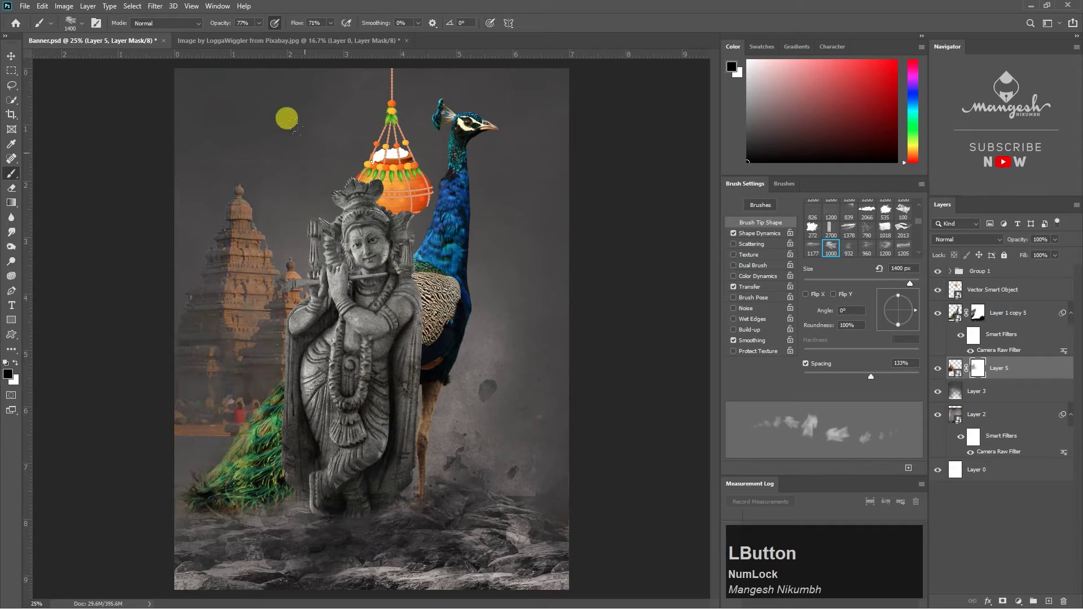
# Step: Fill a rectangular strip of the temple's mask above the spire with black, then clear the selection
pyautogui.press('m')
pyautogui.moveTo(174, 127); pyautogui.dragTo(468, 174)
pyautogui.hotkey('alt', 'BackSpace')
pyautogui.hotkey('ctrl', 'd')
# Step: Paint white on the temple's mask with the 900 px fog brush to bring back part of the tower
pyautogui.press('b')
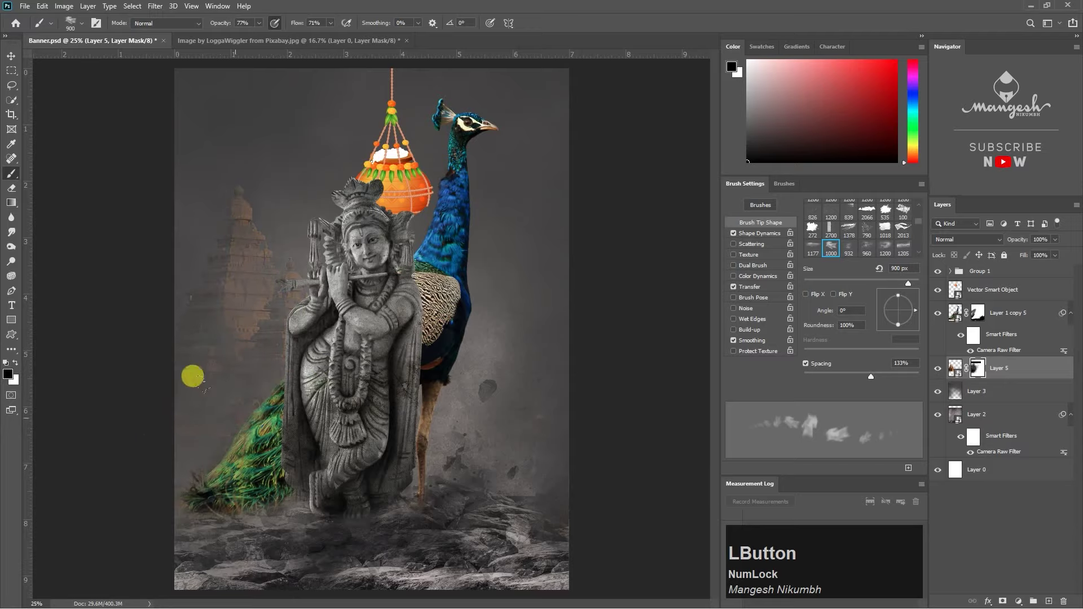
pyautogui.press('x')
pyautogui.moveTo(185, 294)
pyautogui.mouseDown()
pyautogui.moveTo(198, 195)
pyautogui.moveTo(230, 275)
pyautogui.mouseUp()
# Step: Soften the temple's edges by painting black on its mask with a soft round brush at 42% opacity and 47% flow
pyautogui.rightClick(295, 233)
pyautogui.doubleClick(368, 314)
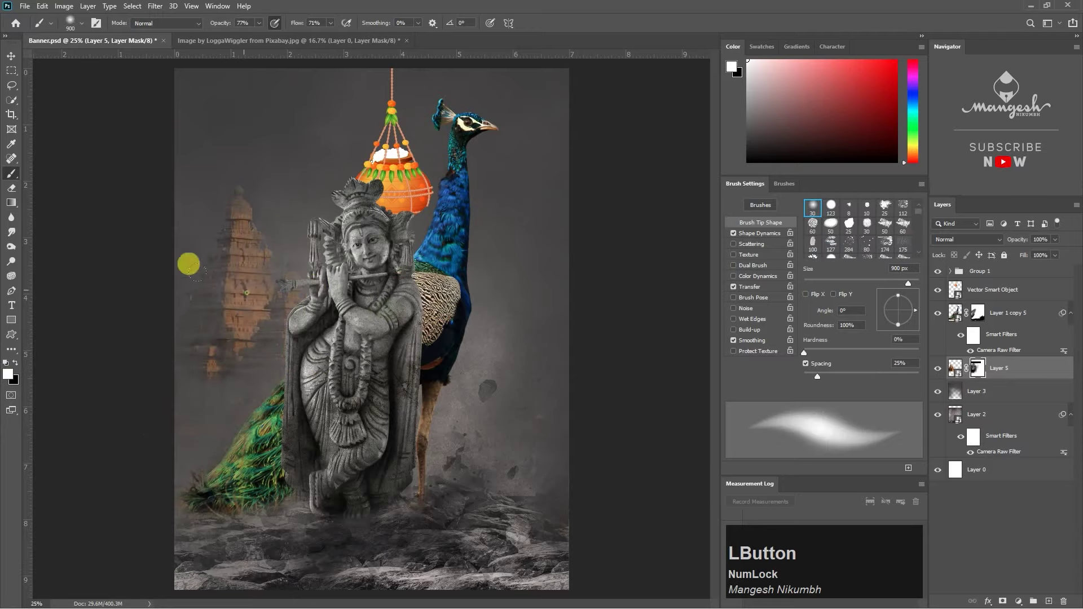
pyautogui.moveTo(331, 23); pyautogui.dragTo(318, 35)
pyautogui.moveTo(259, 23); pyautogui.dragTo(240, 37)
pyautogui.click(14, 362)
pyautogui.moveTo(223, 337); pyautogui.dragTo(197, 228)
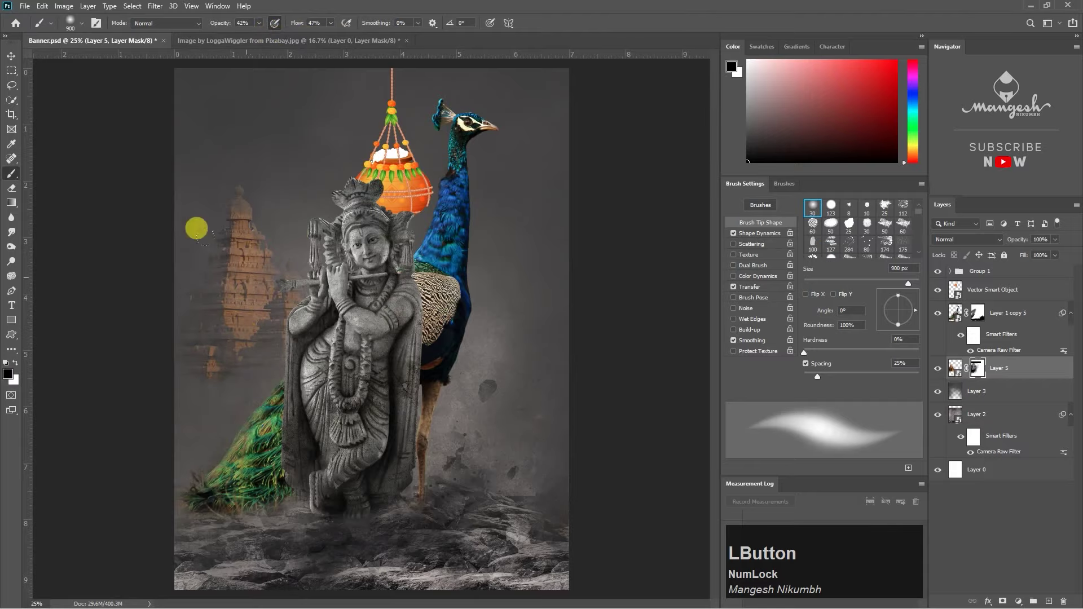
# Step: Desaturate the temple image with the Camera Raw Filter, setting Clarity to +62 and Saturation to -100
pyautogui.hotkey('ctrl', '2')
pyautogui.click(156, 10)
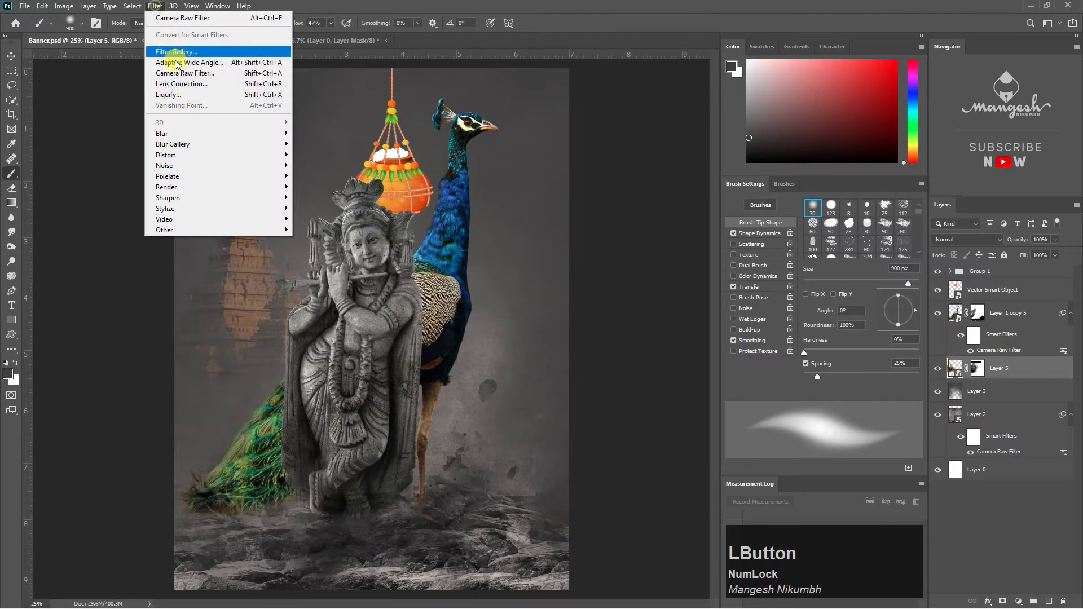
pyautogui.click(181, 71)
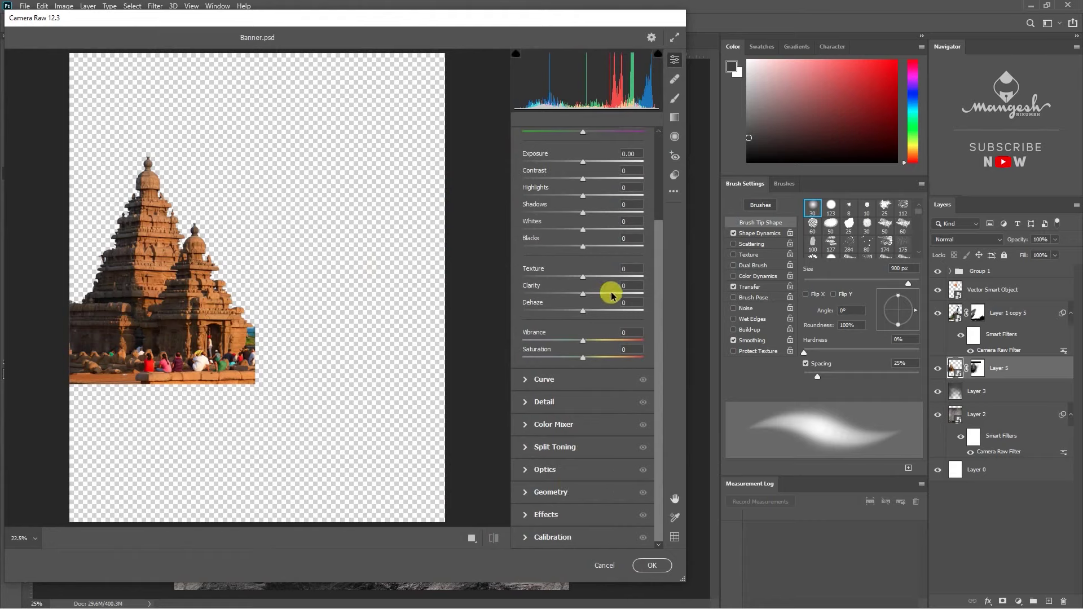
pyautogui.click(613, 293)
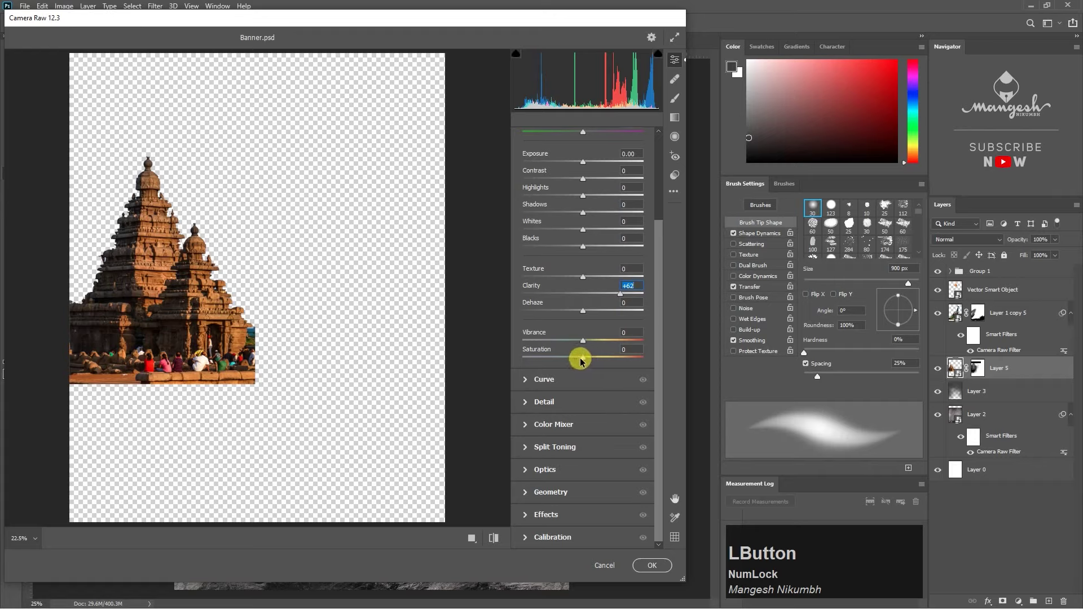
pyautogui.moveTo(581, 361); pyautogui.dragTo(493, 363)
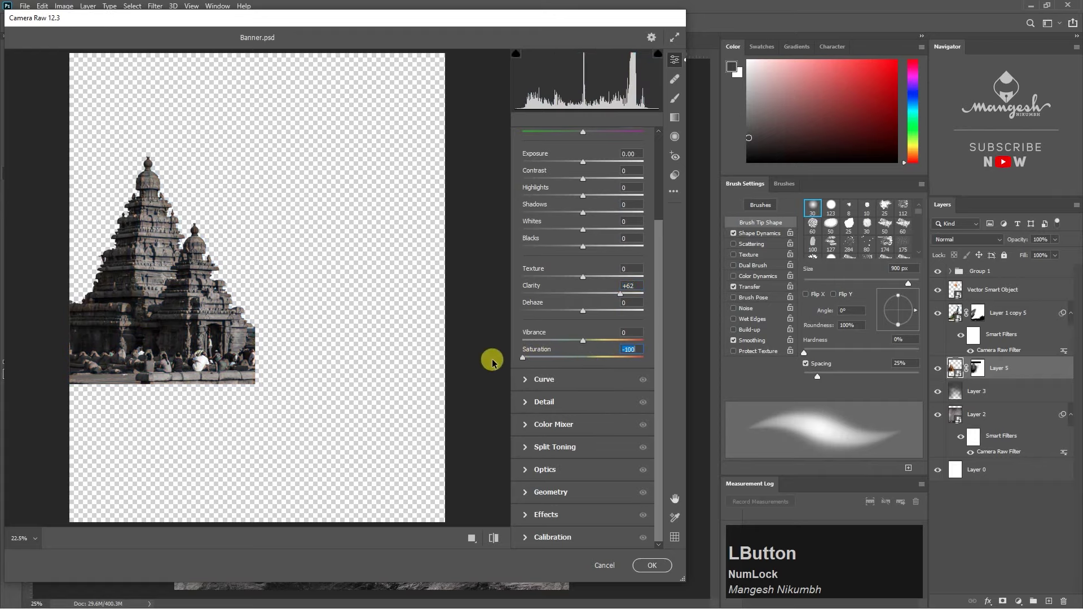
pyautogui.click(650, 566)
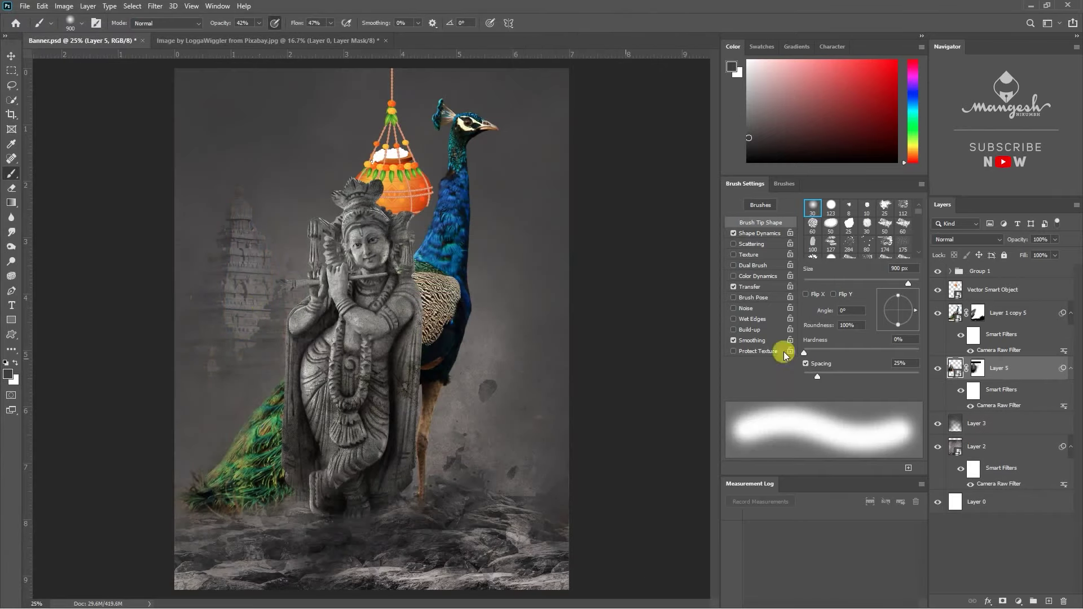
# Step: Adjust the temple layer's Levels to a midtone of 0.61 and a white point of 196
pyautogui.hotkey('ctrl', 'l')
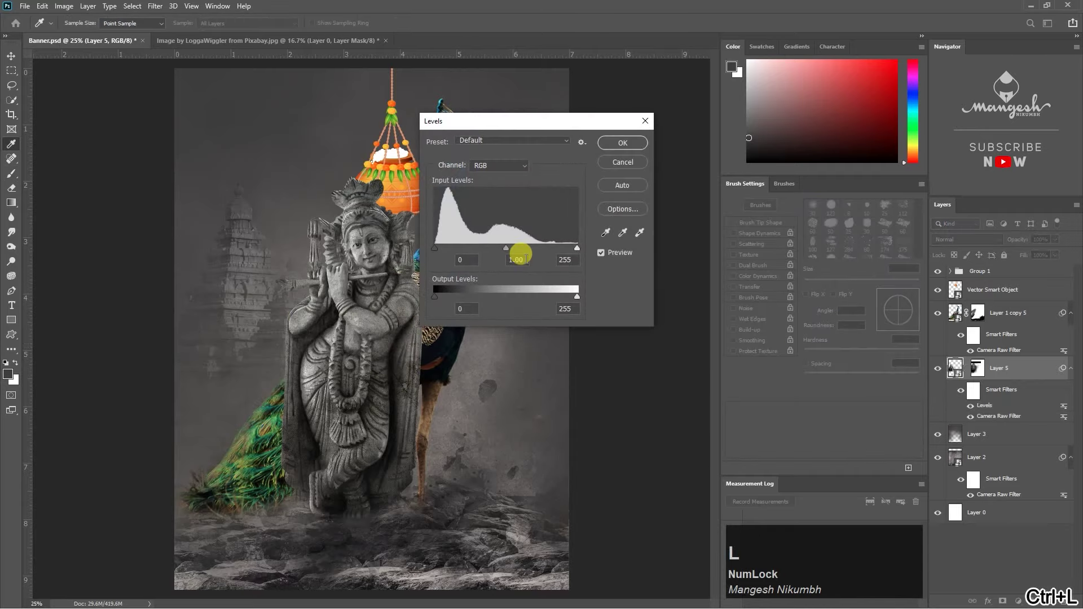
pyautogui.moveTo(506, 249)
pyautogui.mouseDown()
pyautogui.moveTo(559, 248)
pyautogui.moveTo(545, 254)
pyautogui.mouseUp()
pyautogui.hotkey('alt', 'Tab')
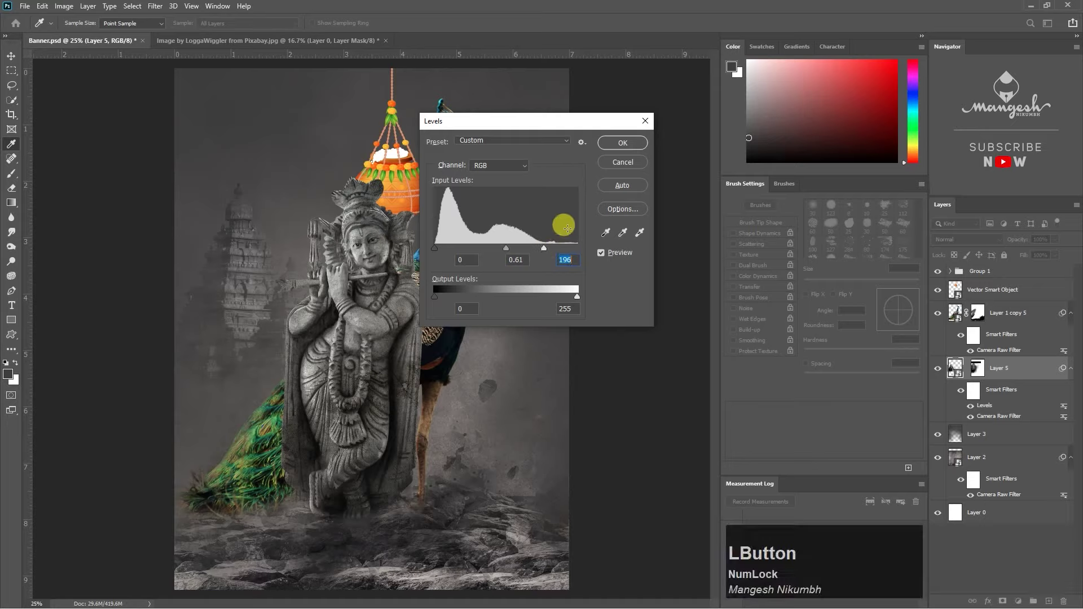
pyautogui.click(623, 145)
pyautogui.press('v')
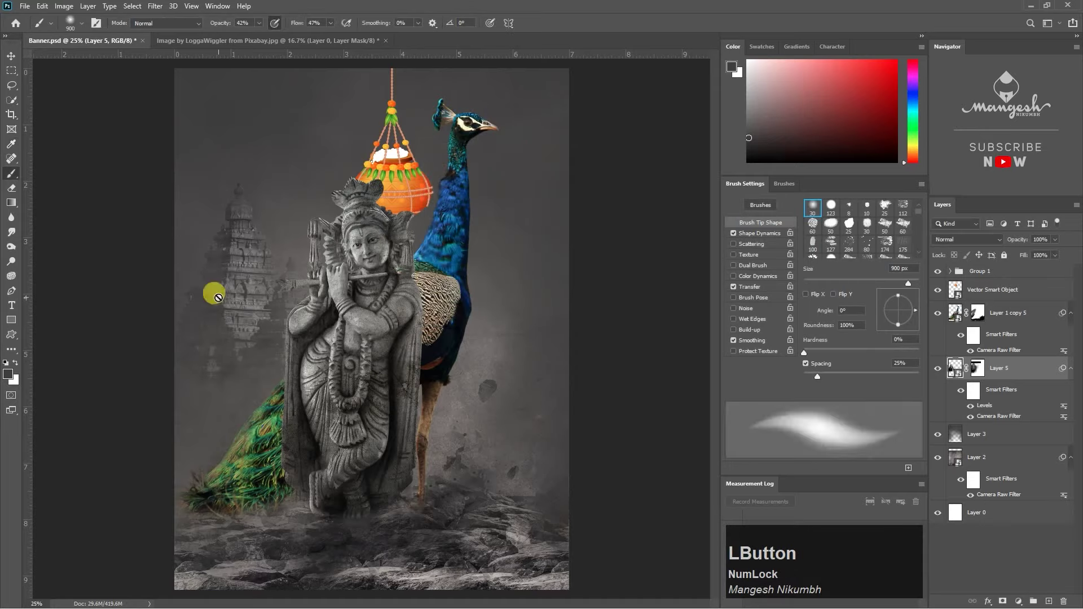
pyautogui.click(939, 368)
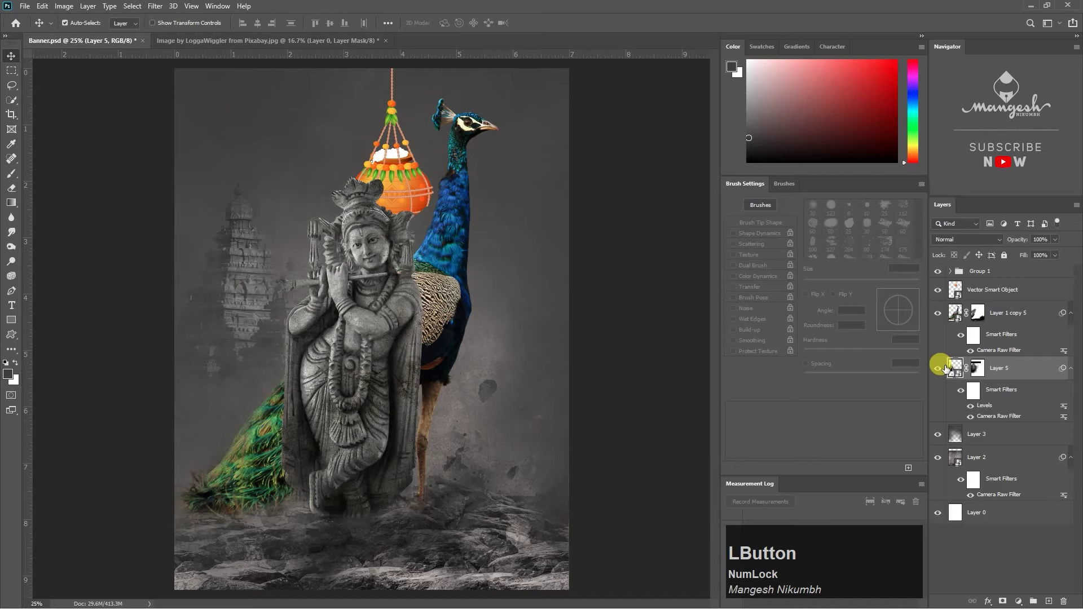
# Step: Add a new layer above Group 1 and choose a Hard Round brush with a bright green foreground colour
pyautogui.click(998, 272)
pyautogui.click(1050, 601)
pyautogui.click(965, 284)
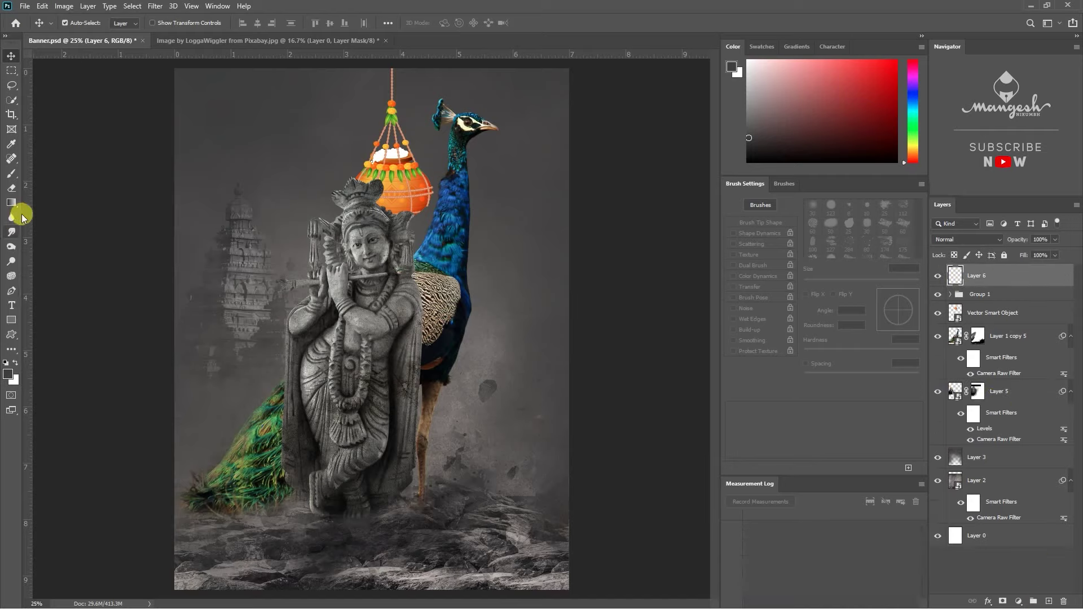
pyautogui.click(12, 177)
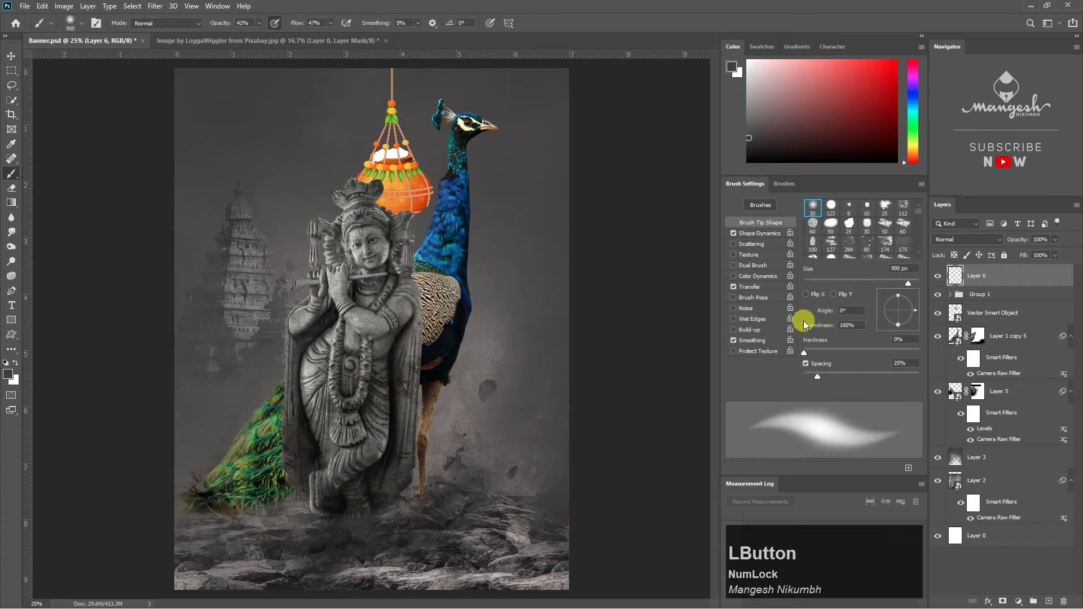
pyautogui.click(785, 187)
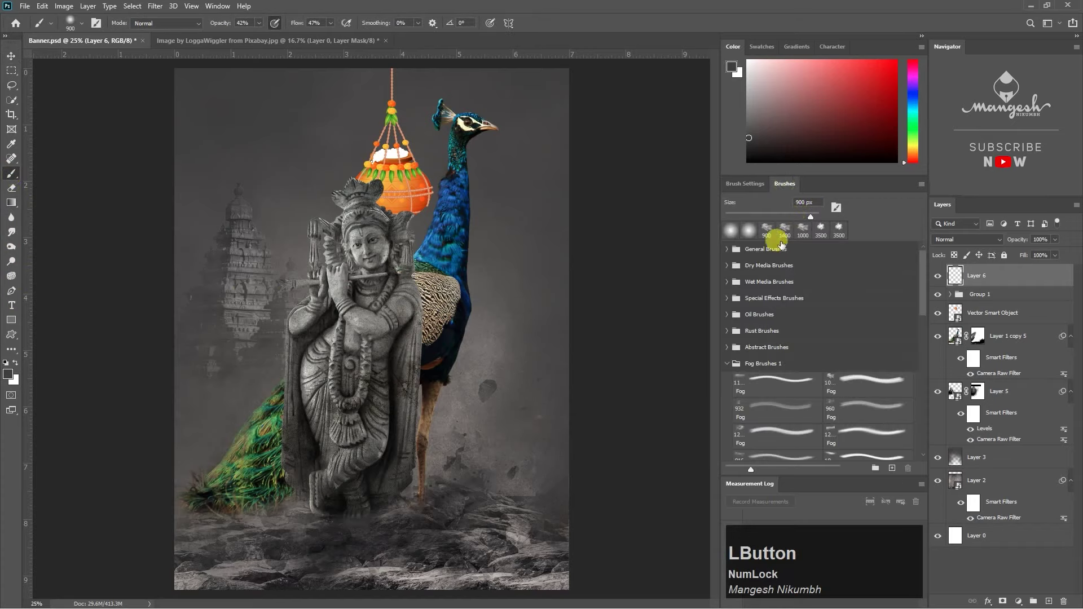
pyautogui.click(731, 255)
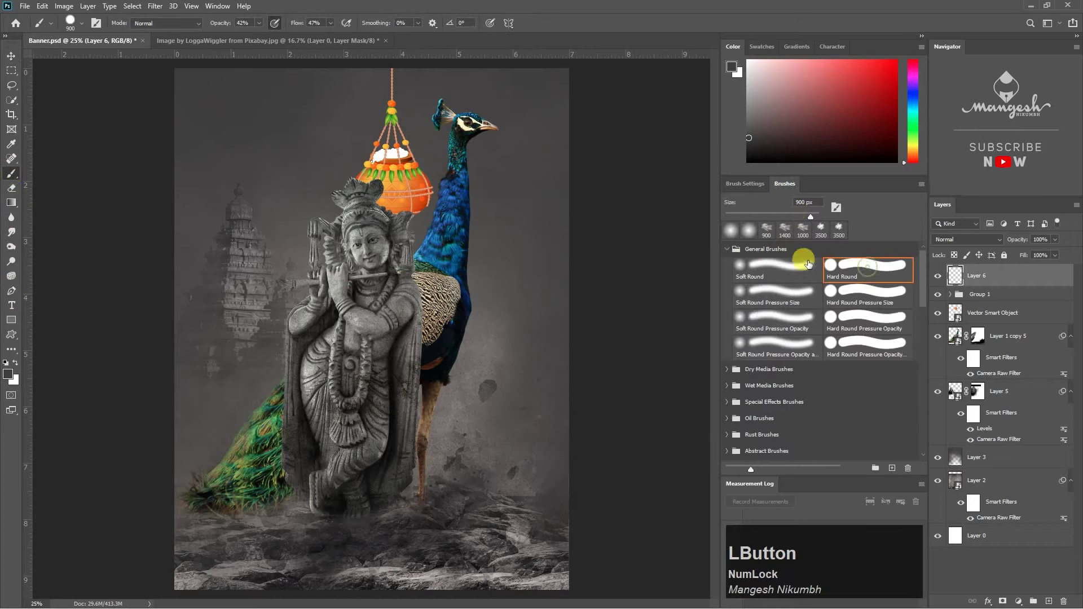
pyautogui.hotkey('ctrl', 'd')
pyautogui.click(913, 134)
pyautogui.click(829, 70)
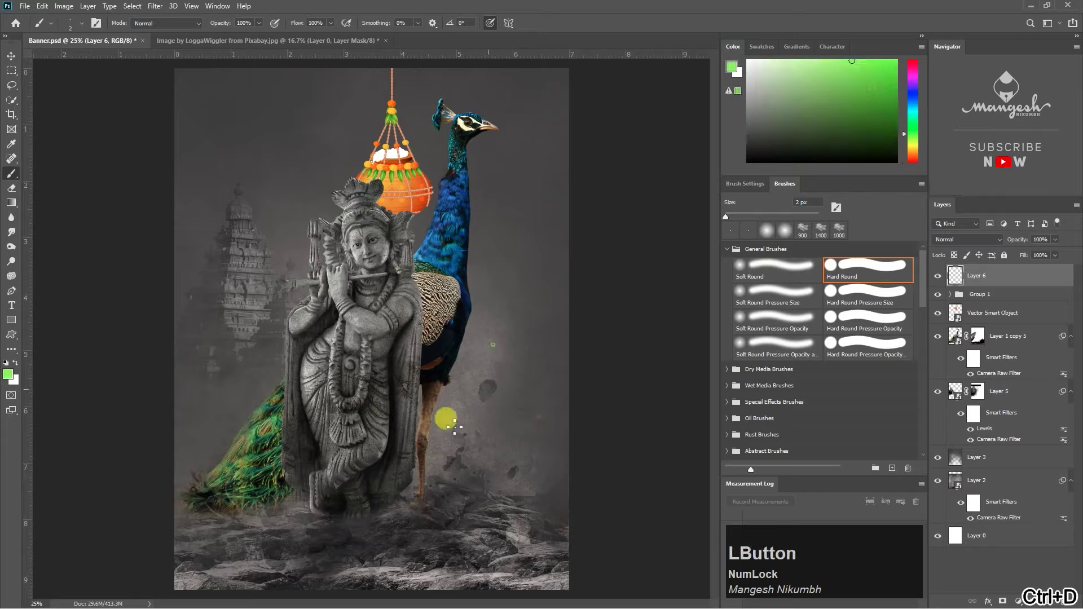
# Step: Undo the tiny stroke and paint a curling bright green test stroke across the statue's legs at 90 px
pyautogui.hotkey('ctrl', 'z')
pyautogui.press(']')
pyautogui.moveTo(481, 413)
pyautogui.mouseDown()
pyautogui.moveTo(345, 387)
pyautogui.moveTo(355, 420)
pyautogui.mouseUp()
# Step: Add a Bevel & Emboss effect to the stroke's layer and set its shadow colour to a dark green
pyautogui.doubleClick(1027, 280)
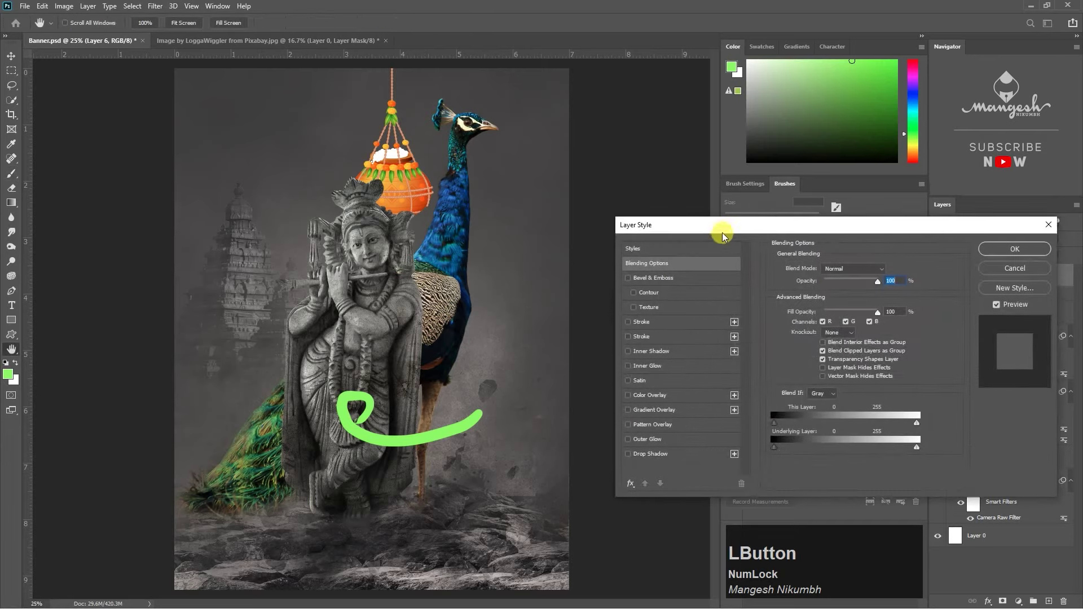
pyautogui.moveTo(718, 230); pyautogui.dragTo(604, 269)
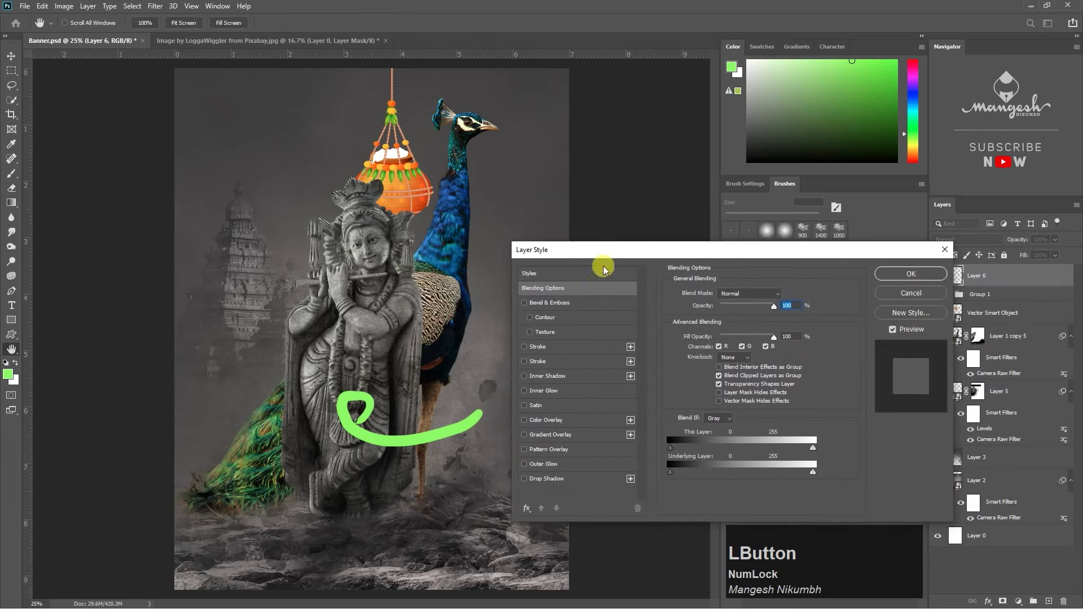
pyautogui.click(550, 305)
pyautogui.click(787, 471)
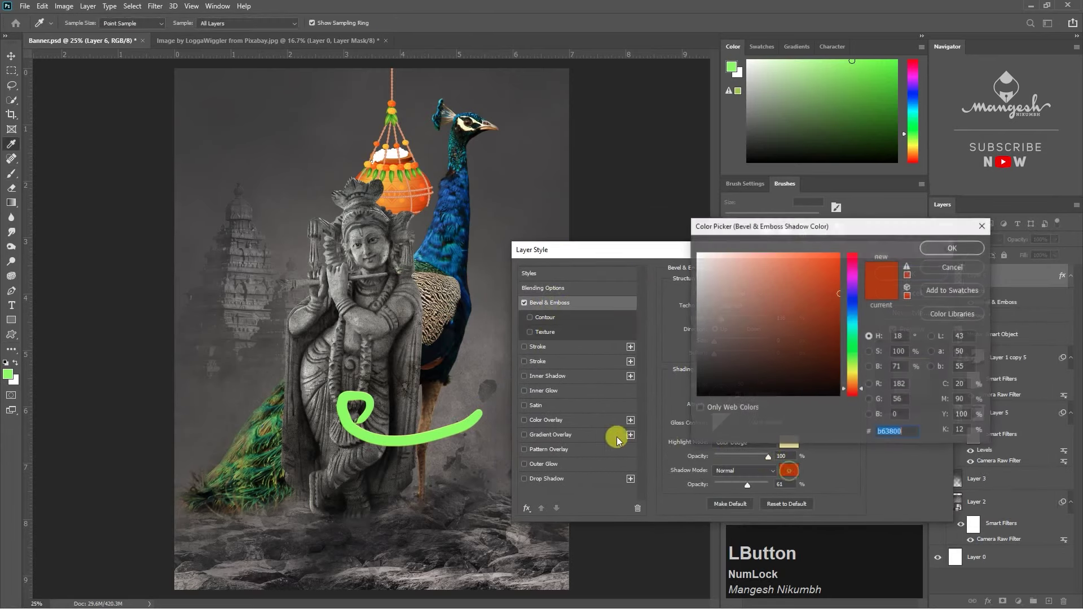
pyautogui.click(417, 419)
pyautogui.click(264, 481)
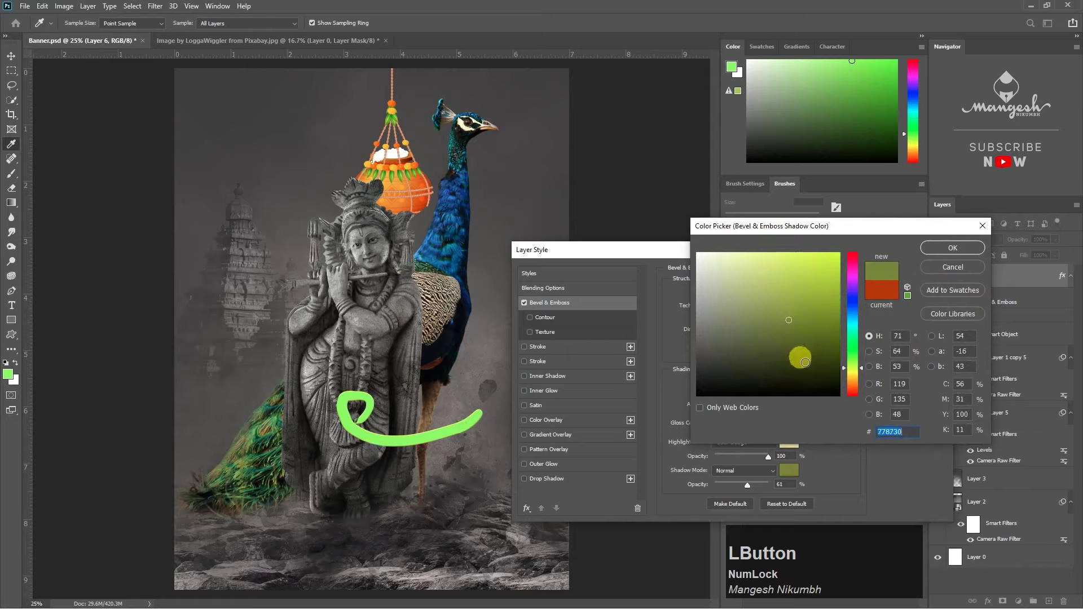
pyautogui.click(805, 367)
pyautogui.click(853, 357)
pyautogui.click(935, 248)
# Step: Set the bevel's highlight to a pale cream in Overlay mode and its shadow mode to Multiply
pyautogui.click(788, 441)
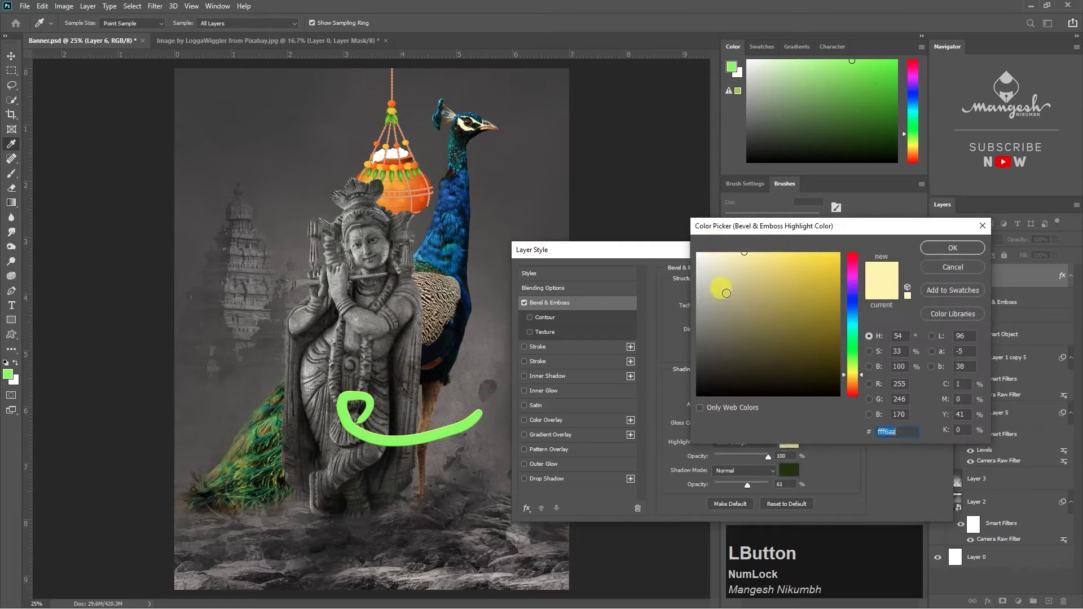
pyautogui.click(959, 248)
pyautogui.click(758, 442)
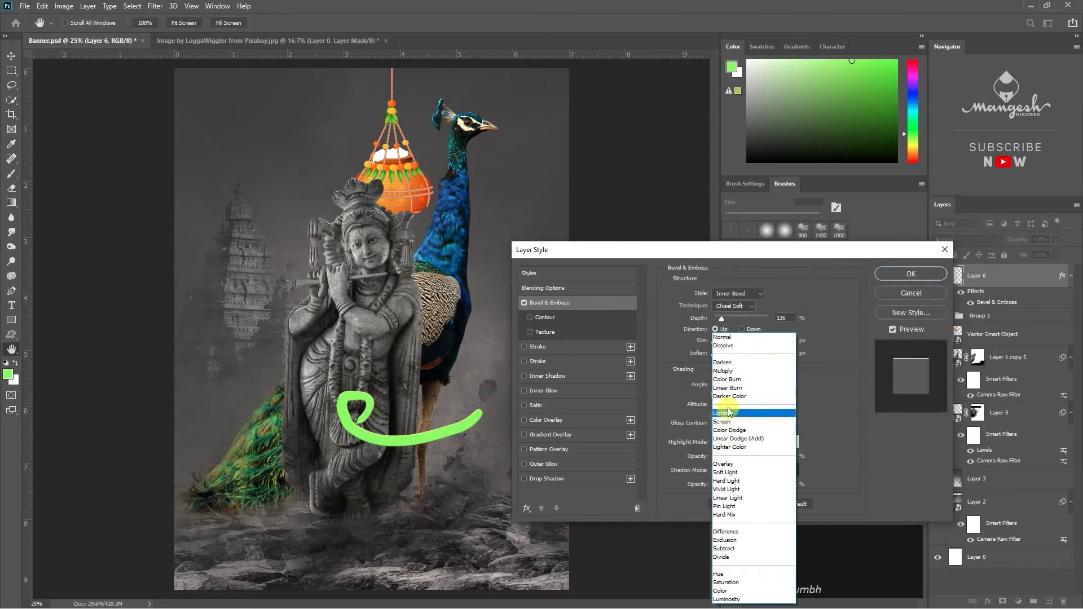
pyautogui.click(729, 464)
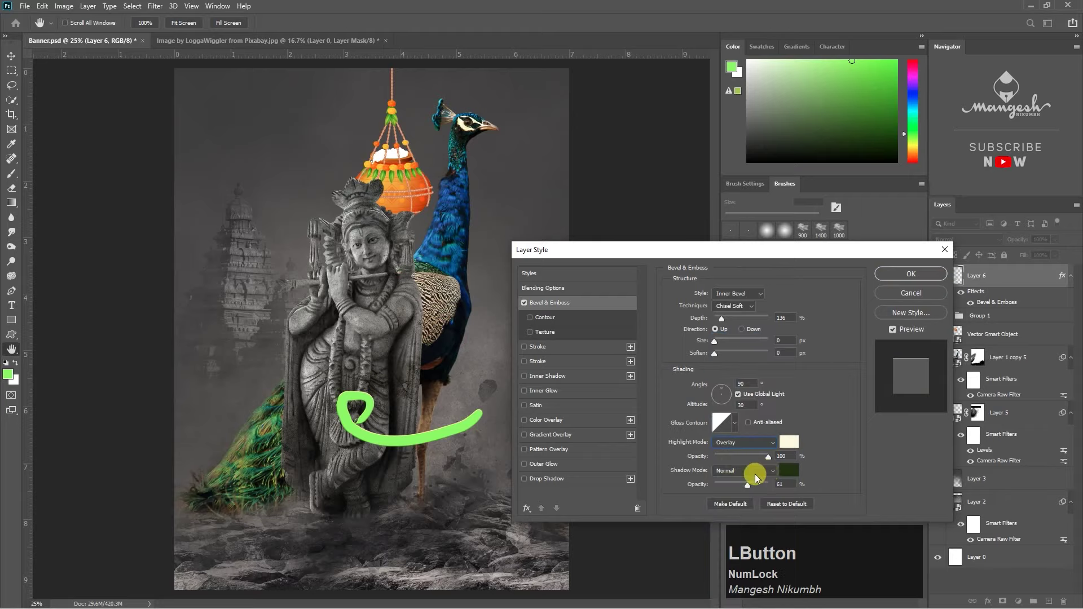
pyautogui.click(755, 471)
pyautogui.click(745, 371)
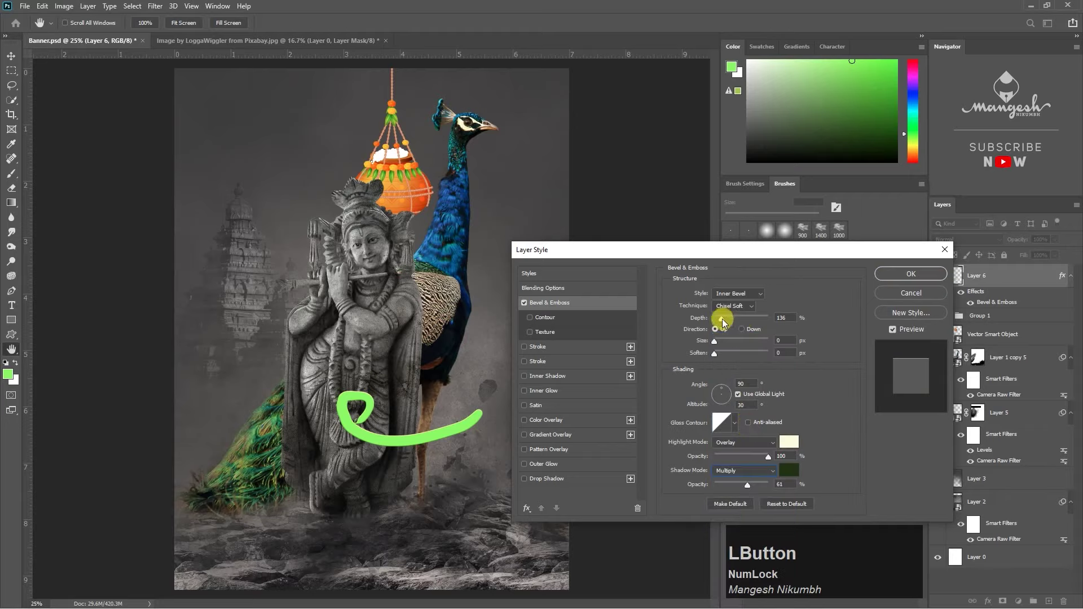
# Step: Set the bevel to the Smooth technique with 188% depth and 21 px size, and apply the style
pyautogui.moveTo(730, 345); pyautogui.dragTo(719, 339)
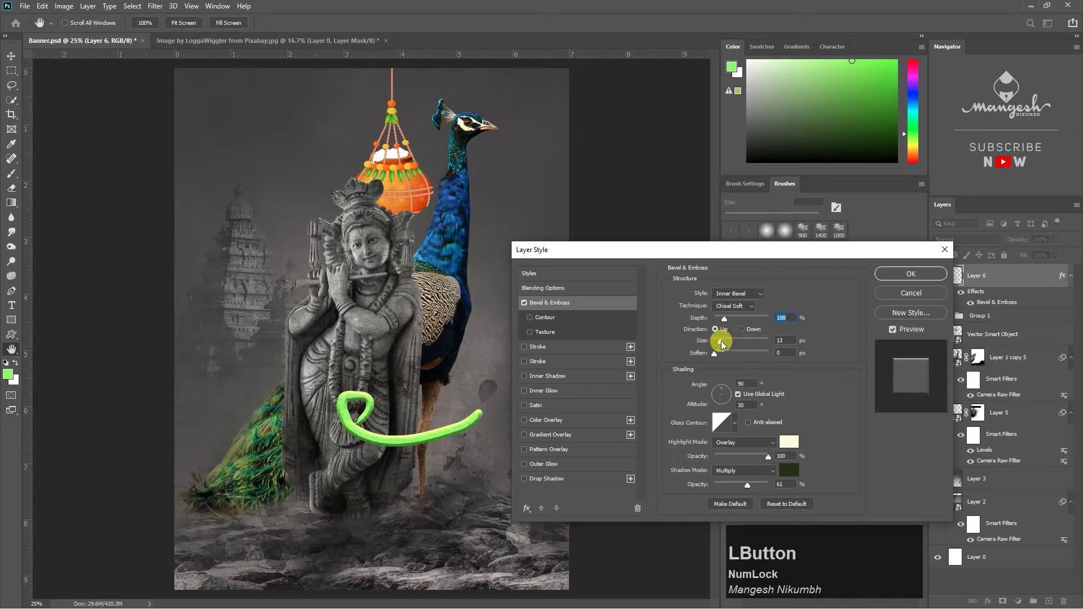
pyautogui.click(734, 306)
pyautogui.click(732, 316)
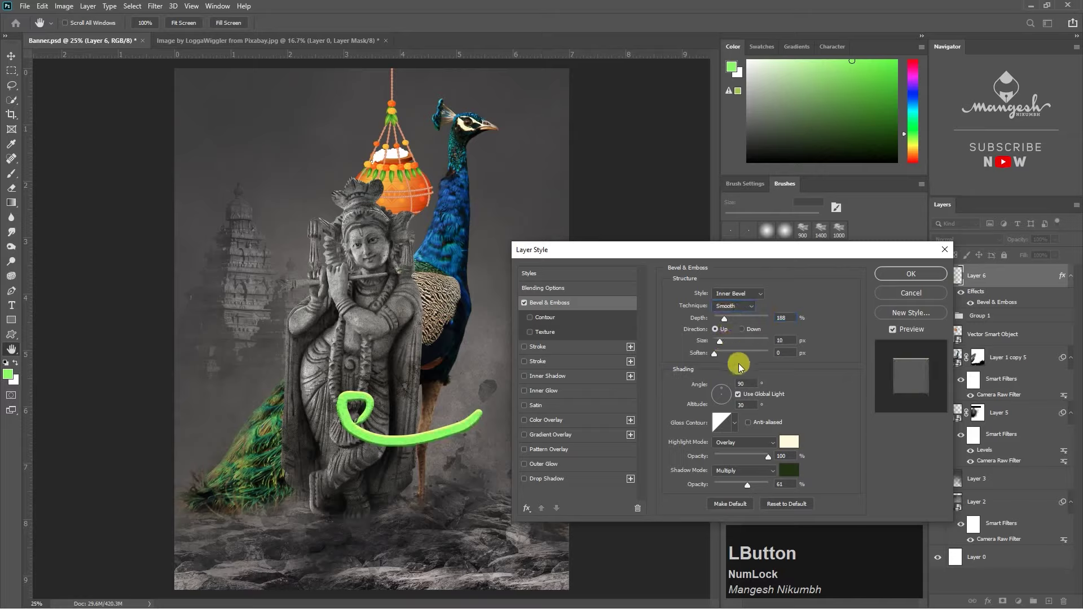
pyautogui.moveTo(720, 340); pyautogui.dragTo(723, 344)
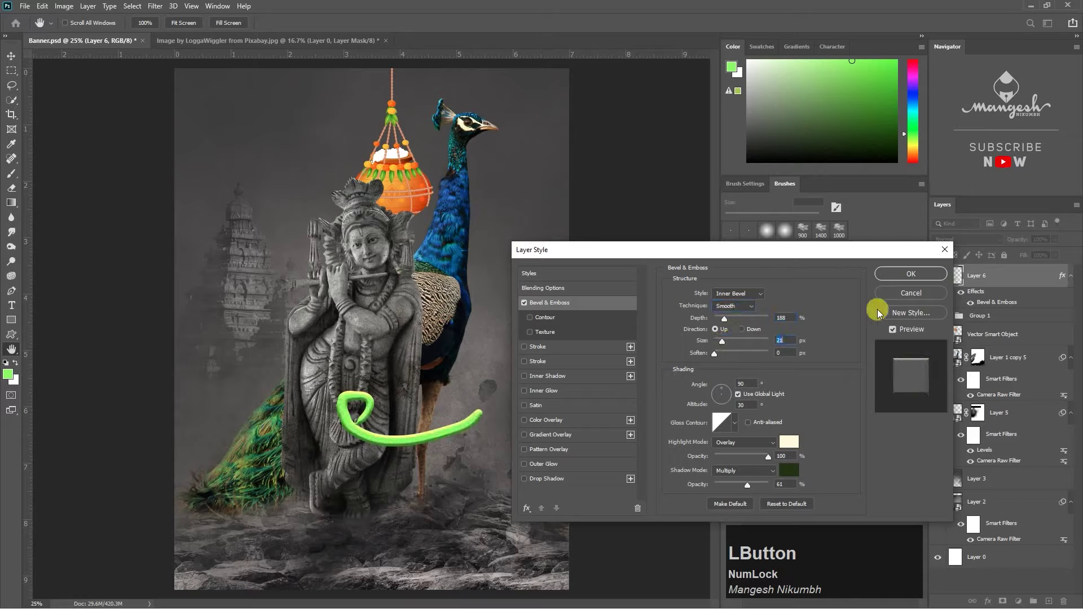
pyautogui.click(901, 277)
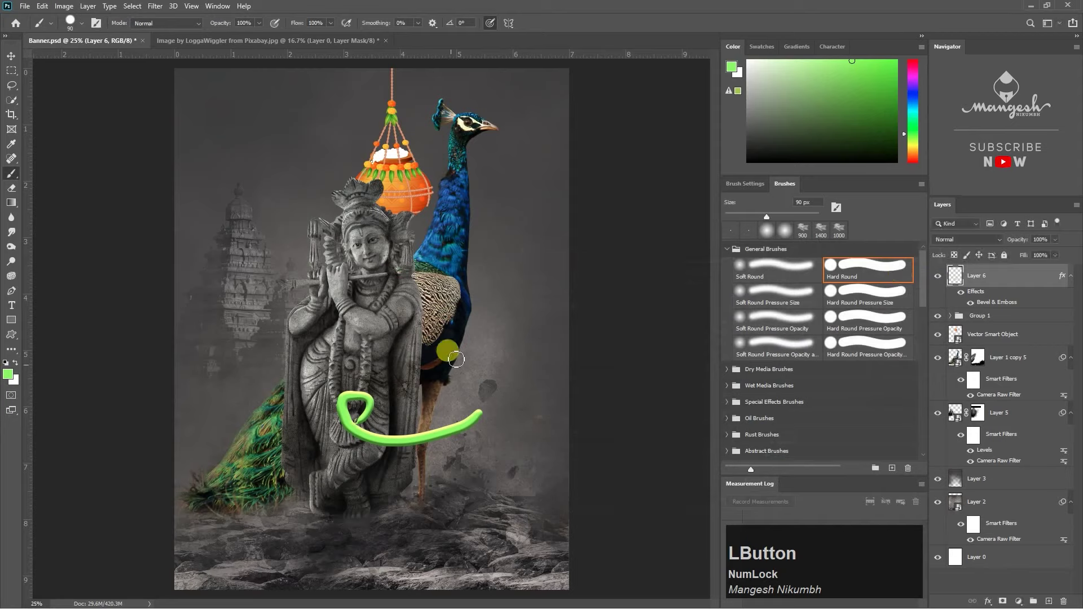
# Step: Clear the test stroke, paint dark green 15 px vines over the rocks near the peacock's leg, and deselect
pyautogui.hotkey('ctrl', 'a')
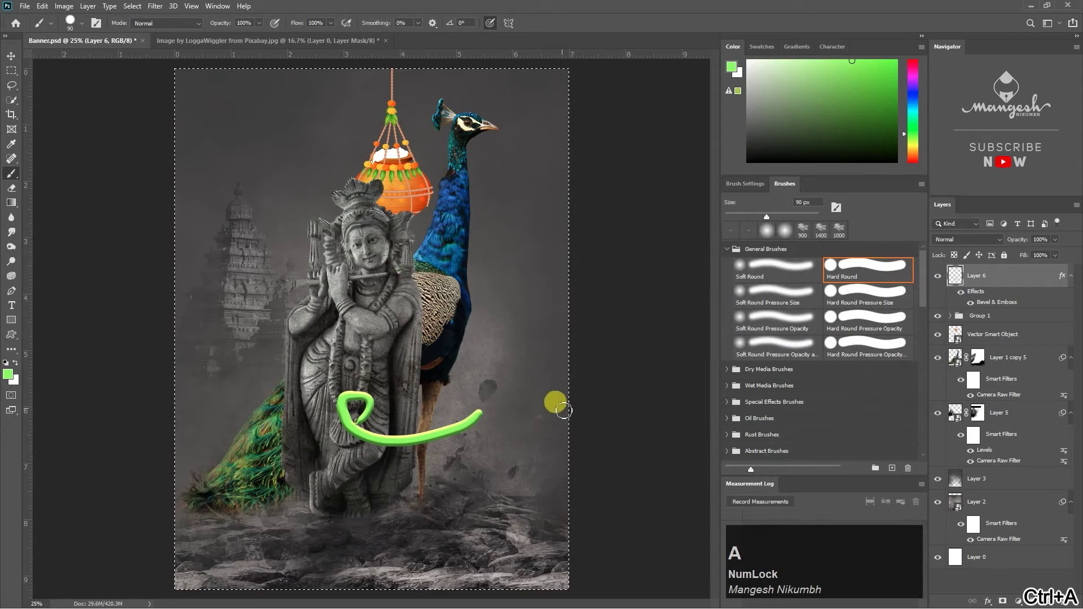
pyautogui.press('Delete')
pyautogui.hotkey('ctrl', '+')
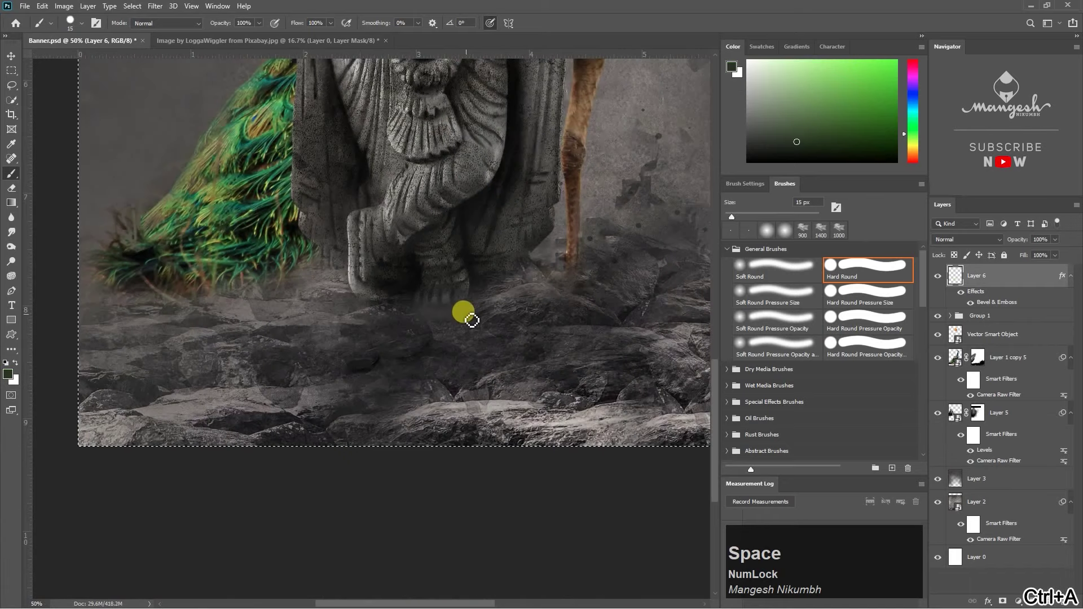
pyautogui.moveTo(466, 314)
pyautogui.mouseDown()
pyautogui.moveTo(540, 298)
pyautogui.moveTo(576, 299)
pyautogui.mouseUp()
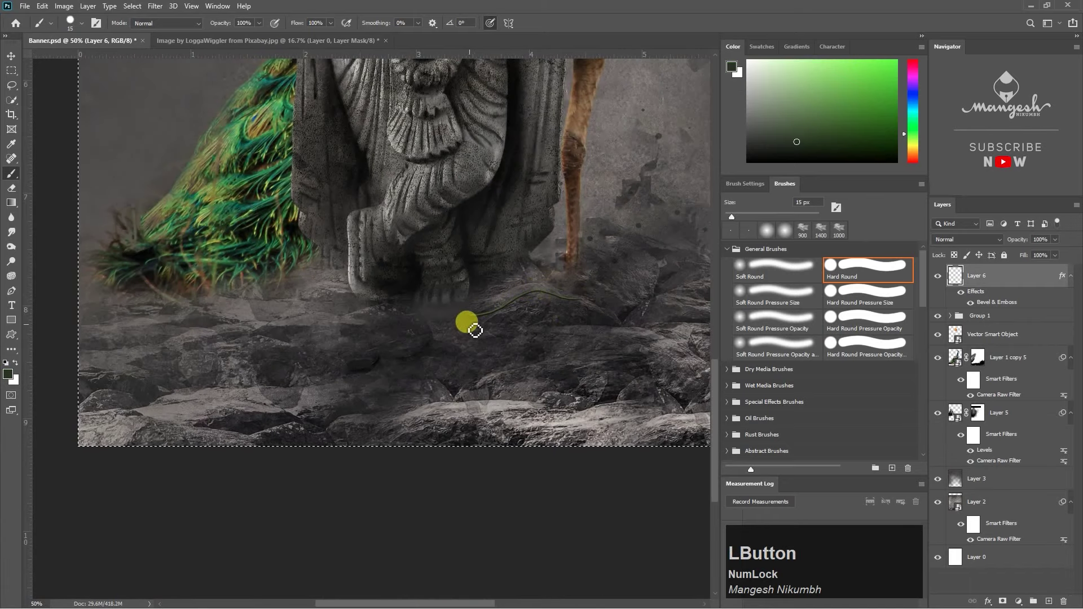
pyautogui.moveTo(532, 335); pyautogui.dragTo(685, 407)
pyautogui.press('space')
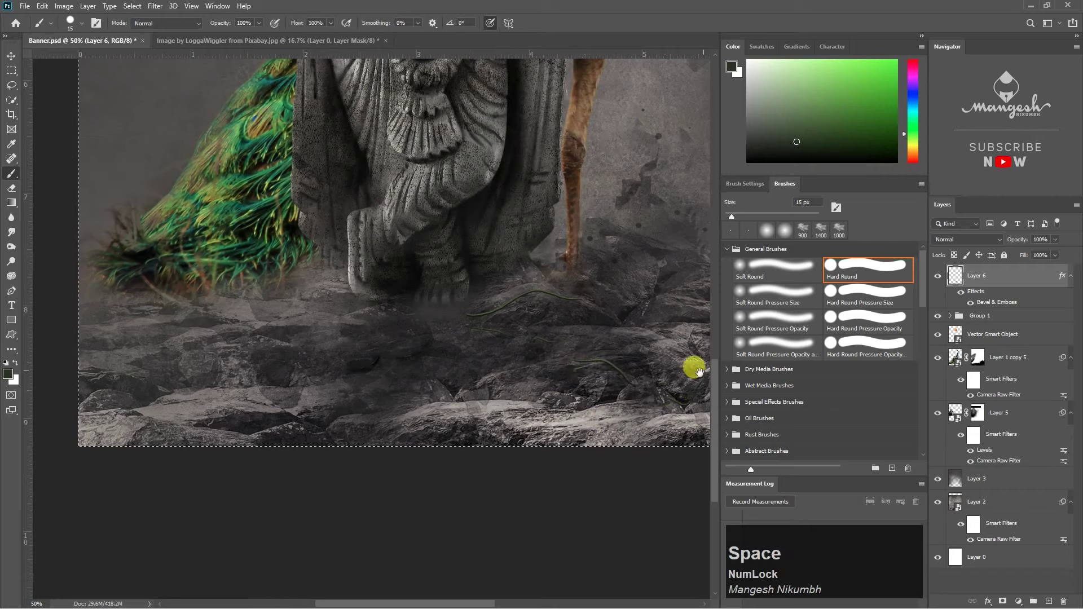
pyautogui.moveTo(694, 366); pyautogui.dragTo(541, 379)
pyautogui.moveTo(468, 332); pyautogui.dragTo(548, 295)
pyautogui.hotkey('ctrl', 'd')
# Step: Paint branching 15 px green vines across the rocks below the peacock's tail and in front of the statue's feet
pyautogui.press('space')
pyautogui.moveTo(328, 308); pyautogui.dragTo(397, 356)
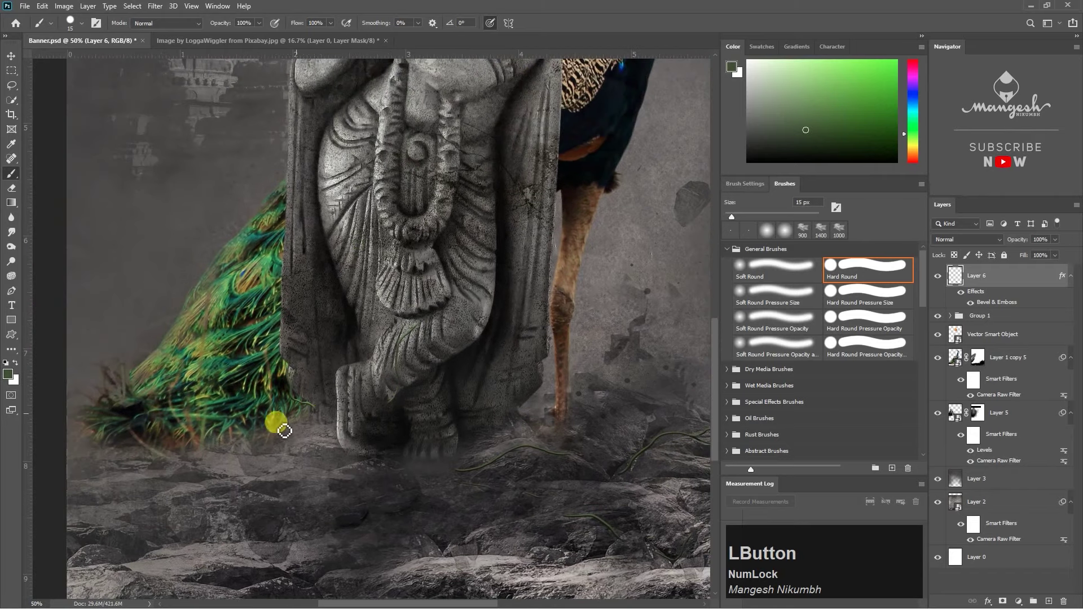
pyautogui.moveTo(284, 430)
pyautogui.mouseDown()
pyautogui.moveTo(209, 453)
pyautogui.moveTo(63, 434)
pyautogui.moveTo(126, 468)
pyautogui.moveTo(77, 441)
pyautogui.mouseUp()
pyautogui.moveTo(306, 449); pyautogui.dragTo(367, 446)
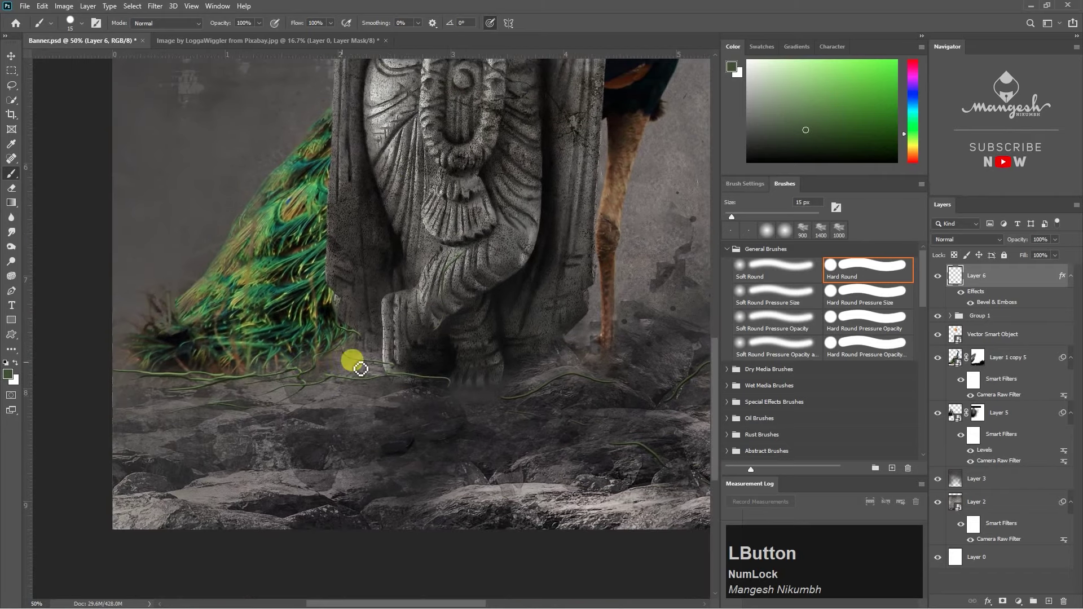
pyautogui.moveTo(354, 361); pyautogui.dragTo(450, 438)
pyautogui.moveTo(331, 387)
pyautogui.mouseDown()
pyautogui.moveTo(384, 472)
pyautogui.moveTo(408, 483)
pyautogui.mouseUp()
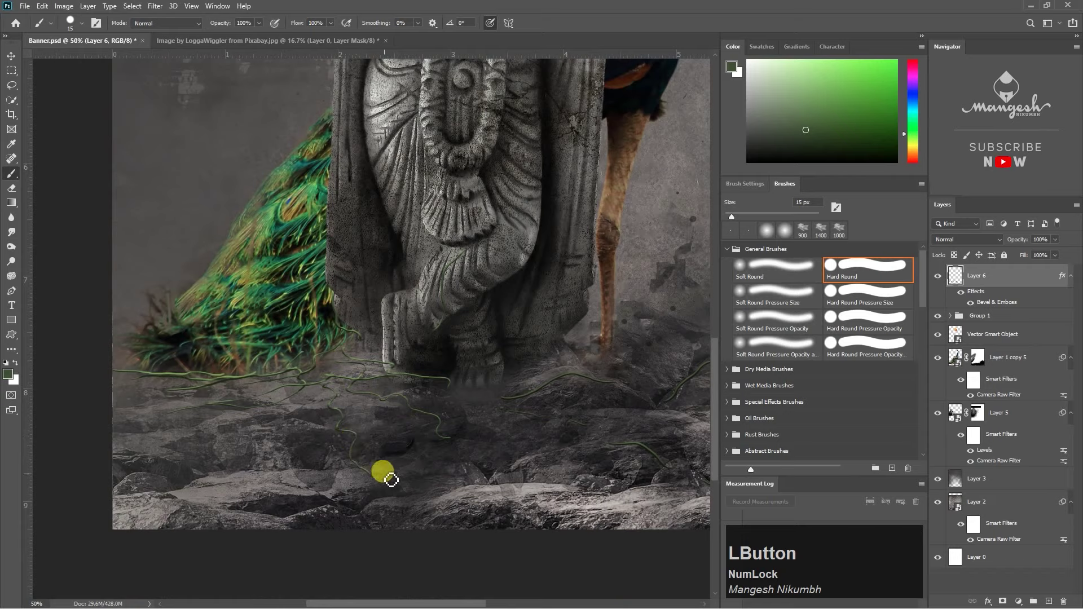
# Step: Paint thin 8 px green vine branches on the rocks below the statue and by the peacock's tail, undoing the last stroke
pyautogui.moveTo(352, 435); pyautogui.dragTo(373, 448)
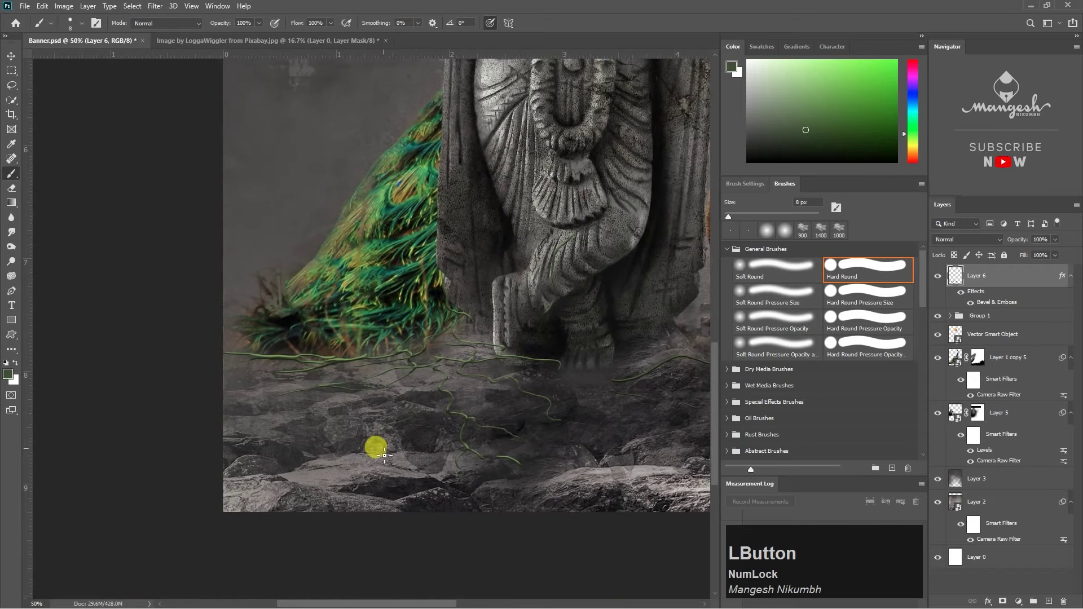
pyautogui.moveTo(384, 455); pyautogui.dragTo(306, 484)
pyautogui.moveTo(361, 456); pyautogui.dragTo(336, 450)
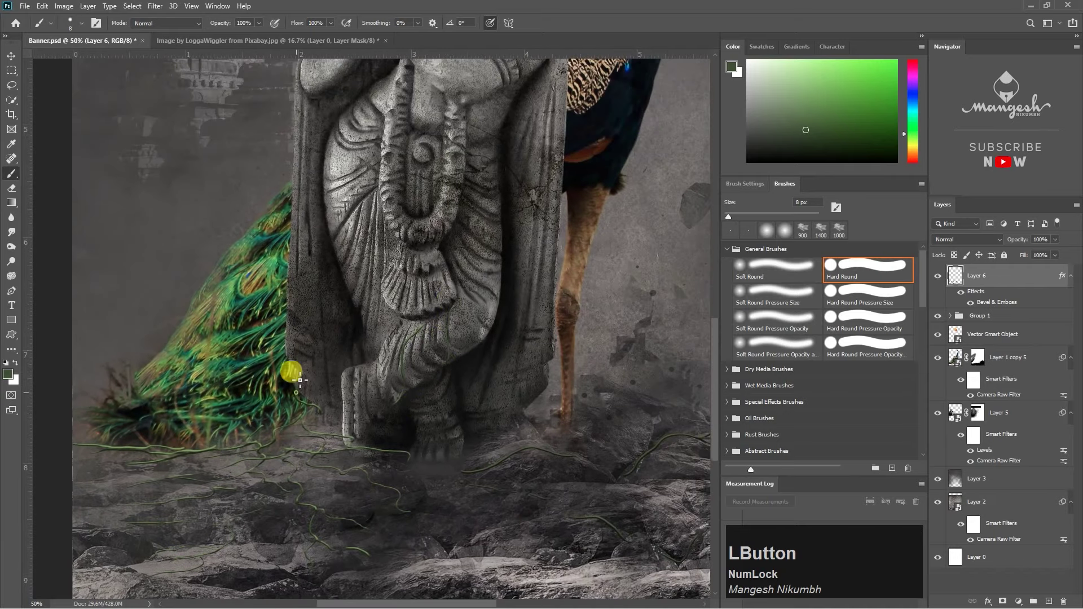
pyautogui.press('space')
pyautogui.moveTo(426, 440); pyautogui.dragTo(457, 448)
pyautogui.hotkey('ctrl', 'z')
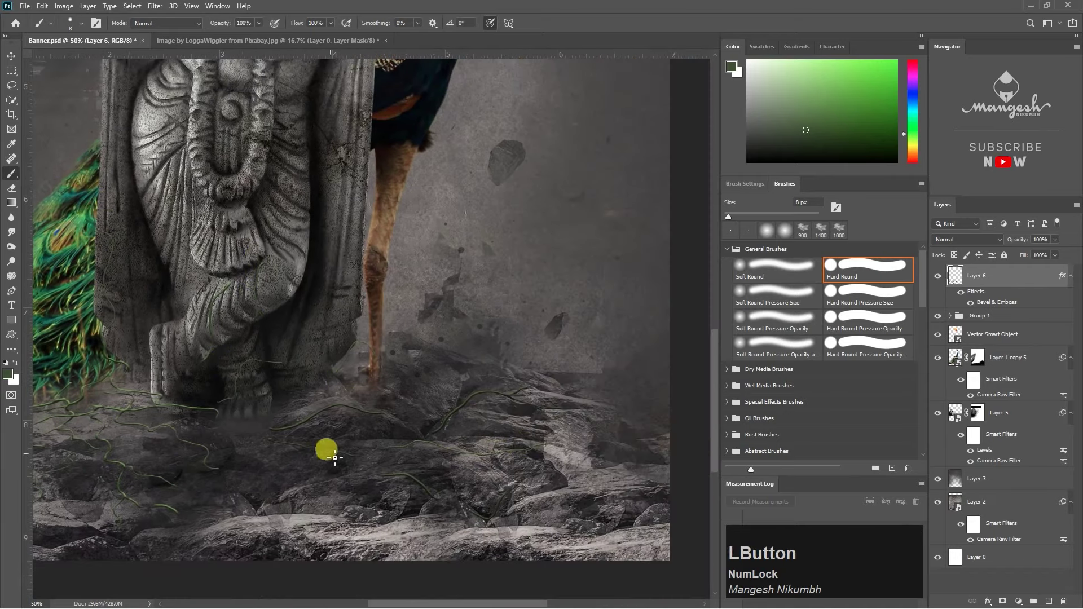
# Step: Paint 8 px vines across the rocks beside the peacock's leg and up the grey wall behind it
pyautogui.moveTo(486, 390); pyautogui.dragTo(534, 381)
pyautogui.press('space')
pyautogui.moveTo(297, 426); pyautogui.dragTo(423, 426)
pyautogui.moveTo(523, 345)
pyautogui.mouseDown()
pyautogui.moveTo(442, 411)
pyautogui.moveTo(536, 285)
pyautogui.mouseUp()
pyautogui.moveTo(488, 310); pyautogui.dragTo(492, 288)
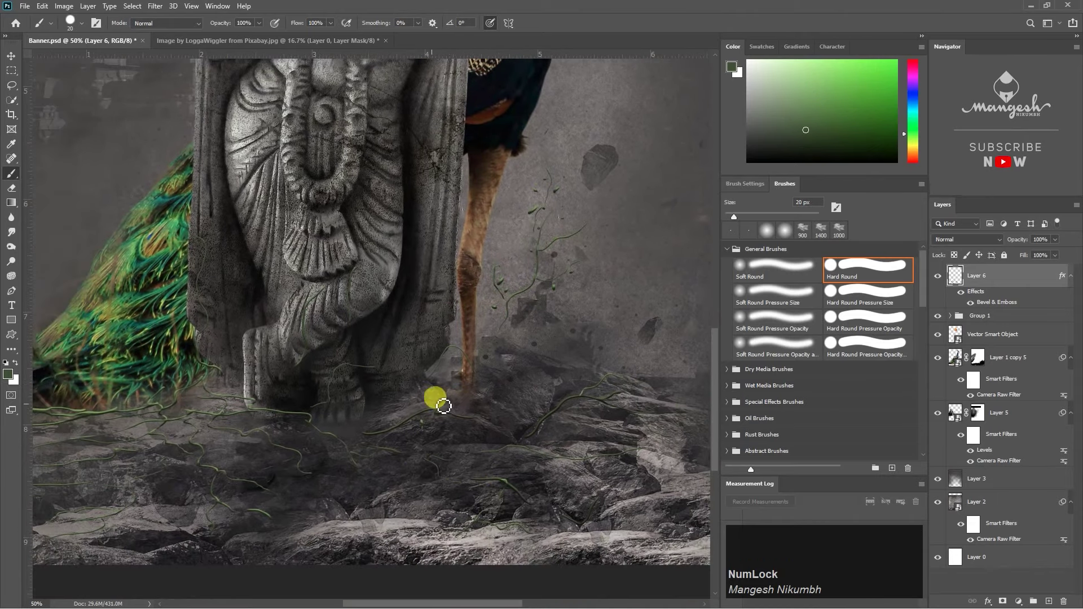
# Step: Dab small 20 px green leaves along the vines on the rocks around the statue's feet and below the peacock's tail
pyautogui.click(420, 413)
pyautogui.press('space')
pyautogui.moveTo(239, 448); pyautogui.dragTo(423, 425)
pyautogui.moveTo(317, 409); pyautogui.dragTo(287, 413)
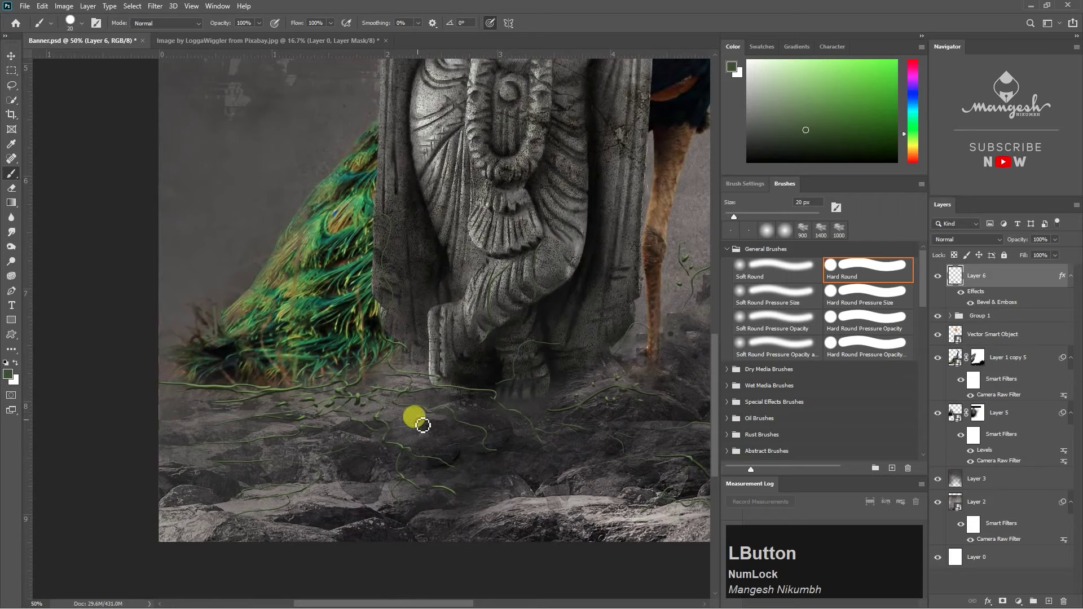
pyautogui.hotkey('ctrl', '-')
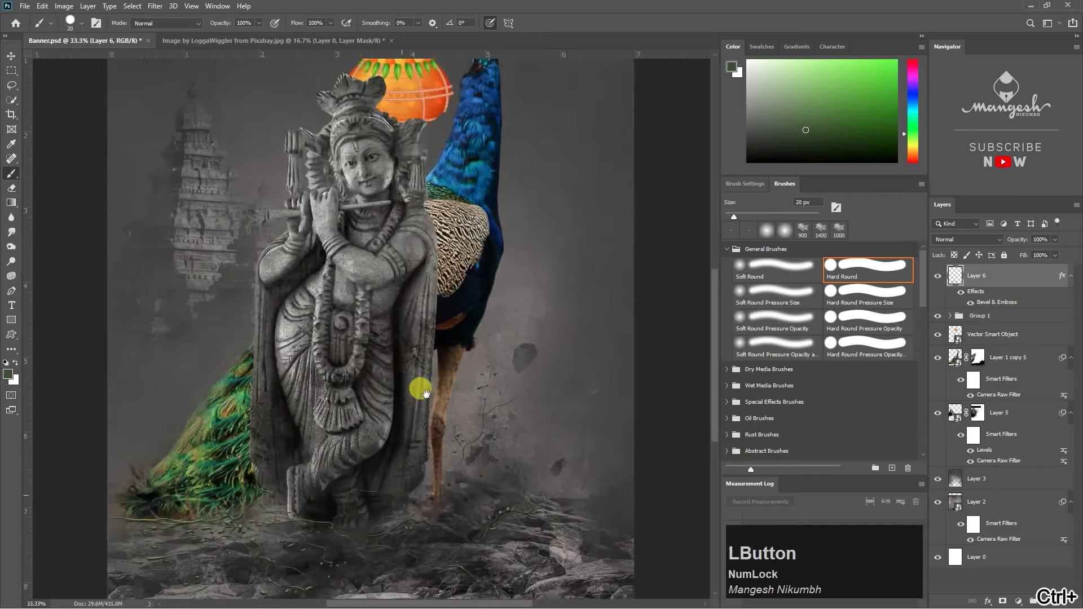
pyautogui.hotkey('ctrl', 'z')
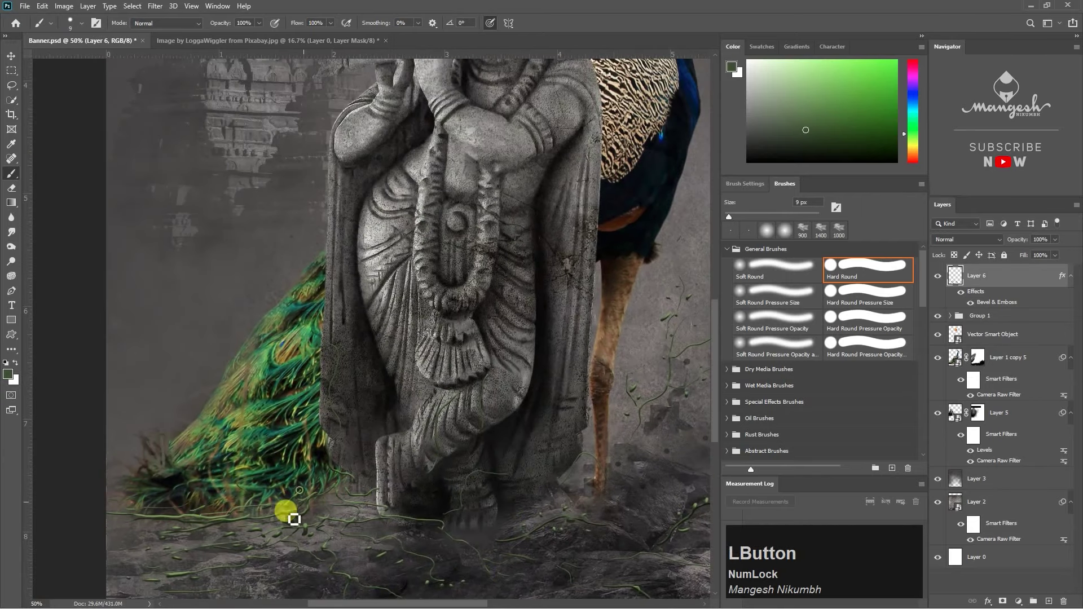
# Step: Paint 9 px vines climbing the statue's base, legs and side slab
pyautogui.moveTo(375, 521); pyautogui.dragTo(343, 472)
pyautogui.moveTo(528, 390); pyautogui.dragTo(410, 433)
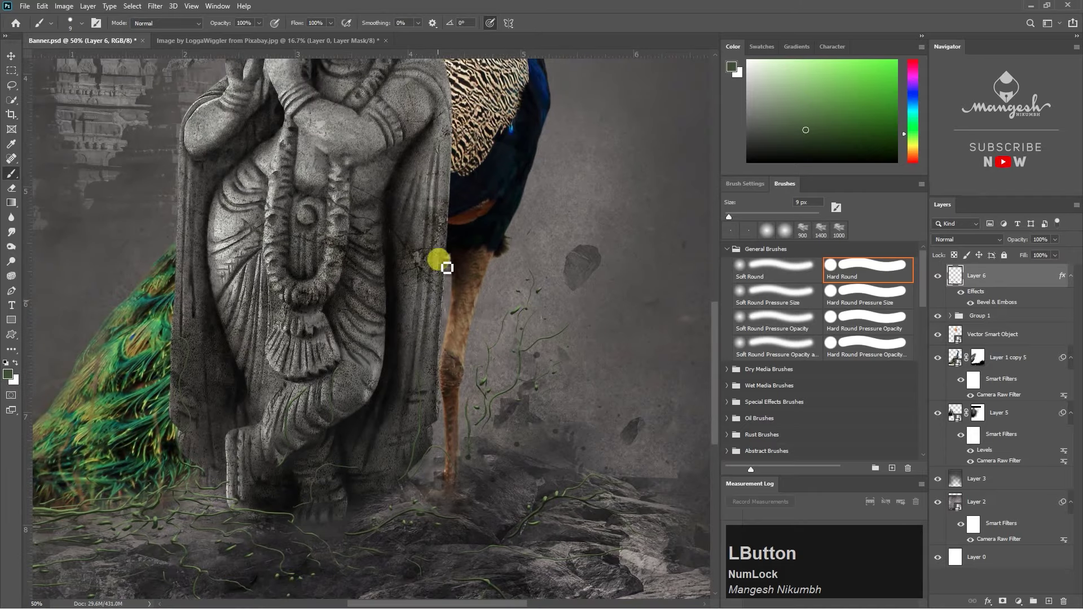
pyautogui.moveTo(416, 320); pyautogui.dragTo(435, 269)
pyautogui.moveTo(426, 368)
pyautogui.mouseDown()
pyautogui.moveTo(447, 396)
pyautogui.moveTo(396, 487)
pyautogui.moveTo(420, 500)
pyautogui.moveTo(358, 407)
pyautogui.mouseUp()
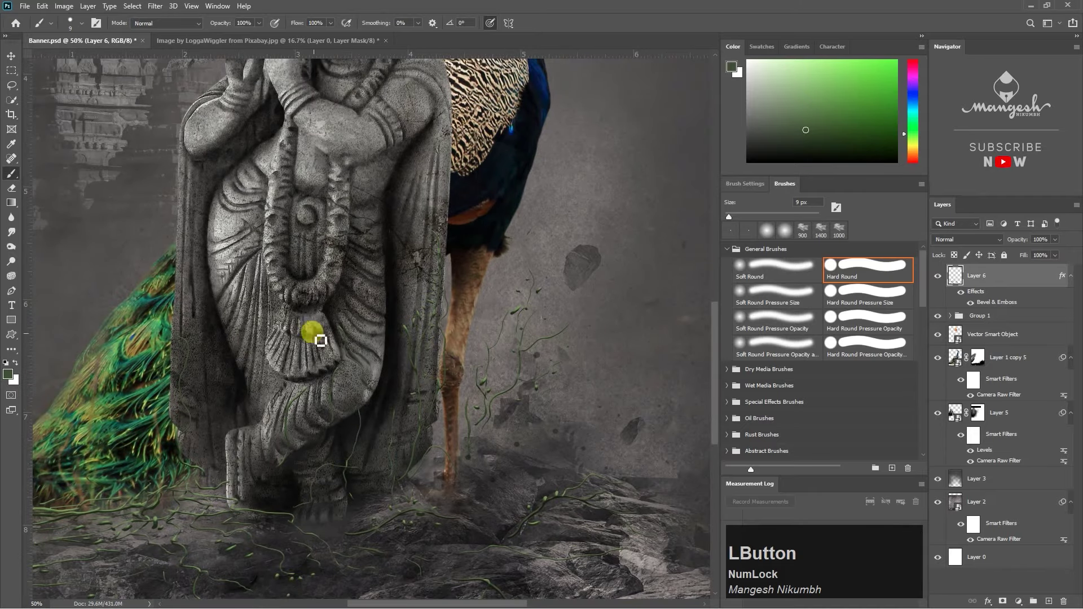
pyautogui.moveTo(244, 432); pyautogui.dragTo(352, 444)
pyautogui.moveTo(158, 436); pyautogui.dragTo(238, 437)
pyautogui.moveTo(319, 451); pyautogui.dragTo(300, 333)
pyautogui.moveTo(492, 496); pyautogui.dragTo(224, 494)
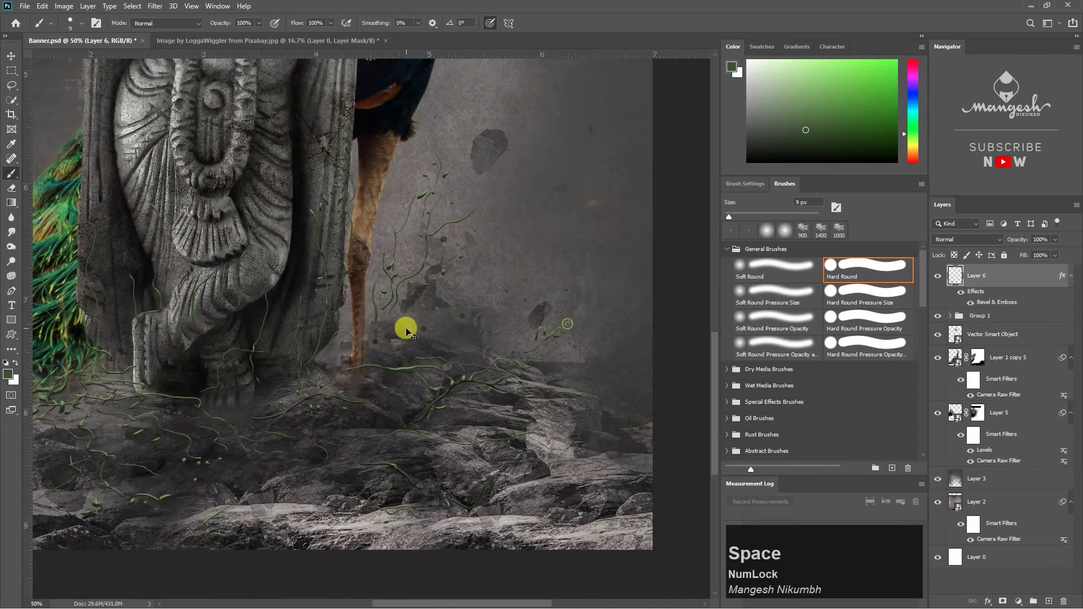
# Step: Rasterize the vine layer's style and add a layer mask to that layer
pyautogui.hotkey('ctrl', '0')
pyautogui.click(938, 276)
pyautogui.click(939, 277)
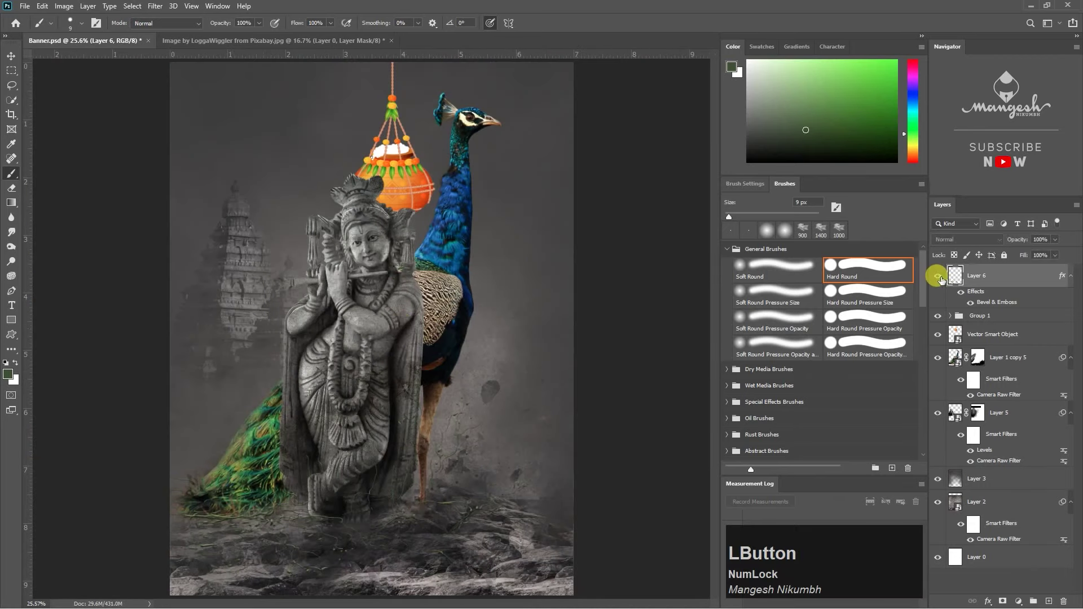
pyautogui.rightClick(949, 277)
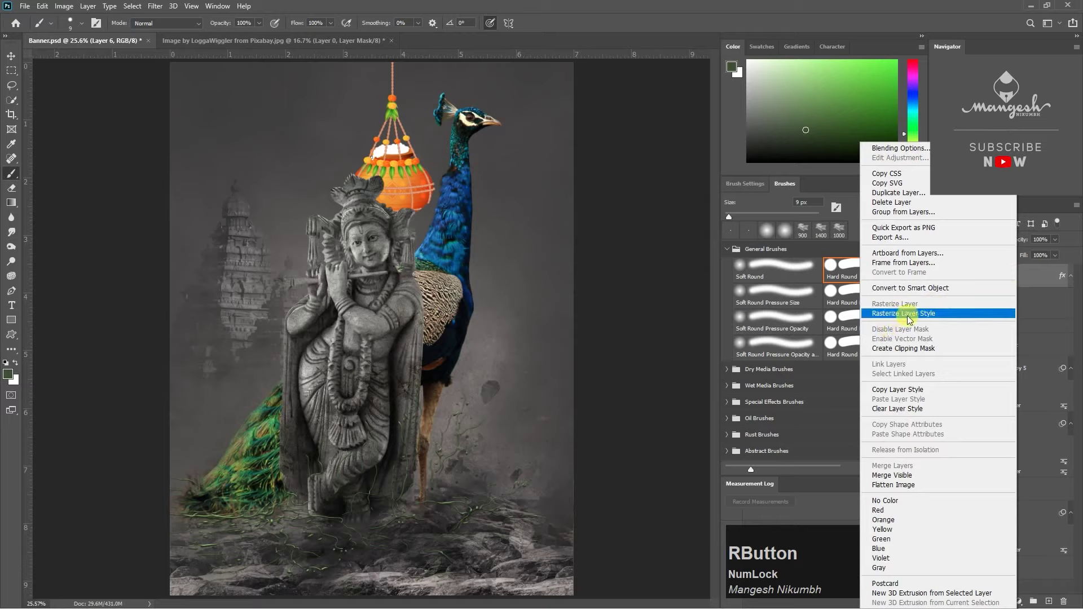
pyautogui.click(906, 315)
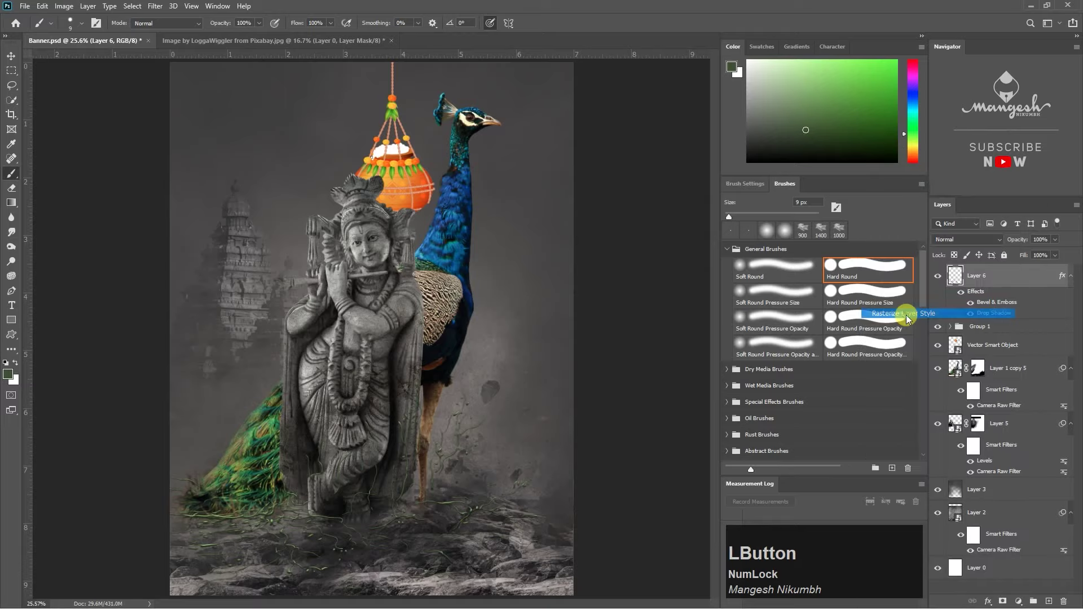
pyautogui.click(1002, 601)
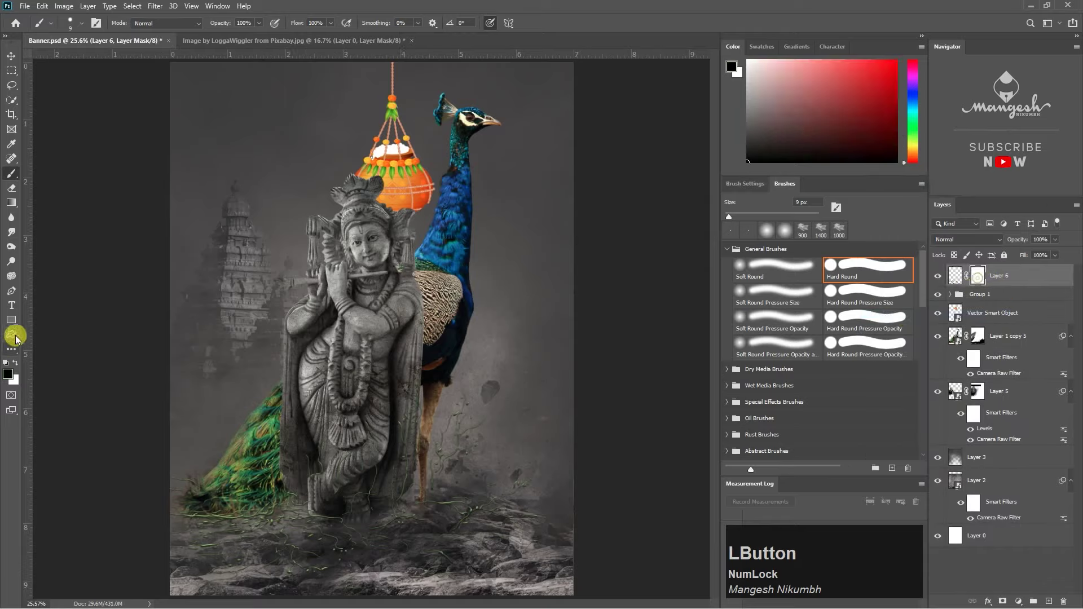
# Step: Choose the Soft Round brush at 175 px for the vine mask, and undo a test stroke on the statue's leg
pyautogui.click(769, 275)
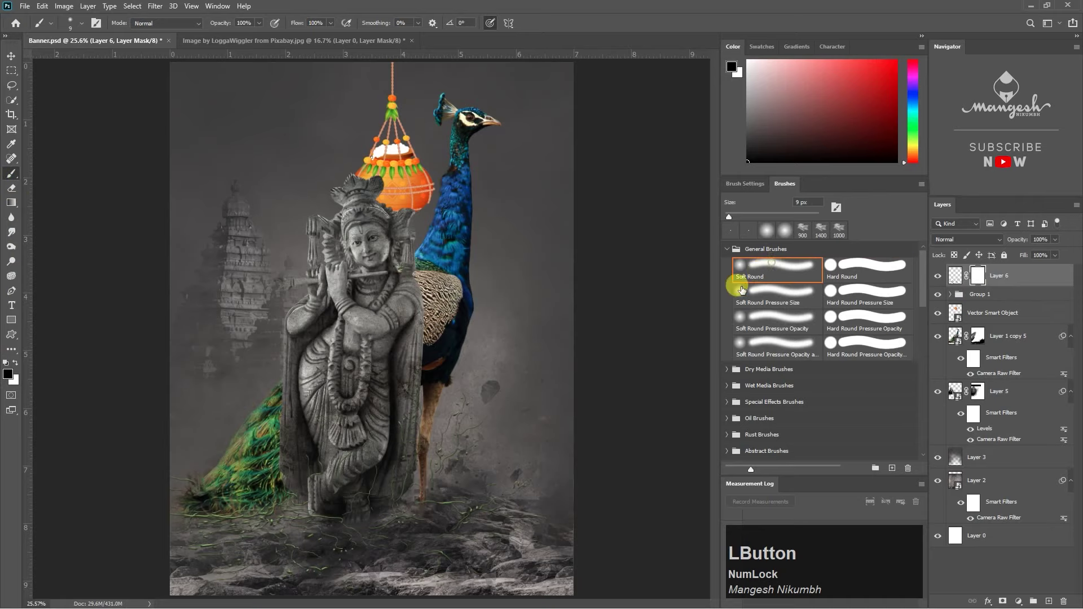
pyautogui.press(']')
pyautogui.press(']')
pyautogui.press(']')
pyautogui.press(']')
pyautogui.press(']')
pyautogui.press(']')
pyautogui.press(']')
pyautogui.press(']')
pyautogui.press(']')
pyautogui.press(']')
pyautogui.hotkey('ctrl', '+')
pyautogui.hotkey('ctrl', '+')
pyautogui.press('[')
pyautogui.press('[')
pyautogui.press('[')
pyautogui.press('[')
pyautogui.press('[')
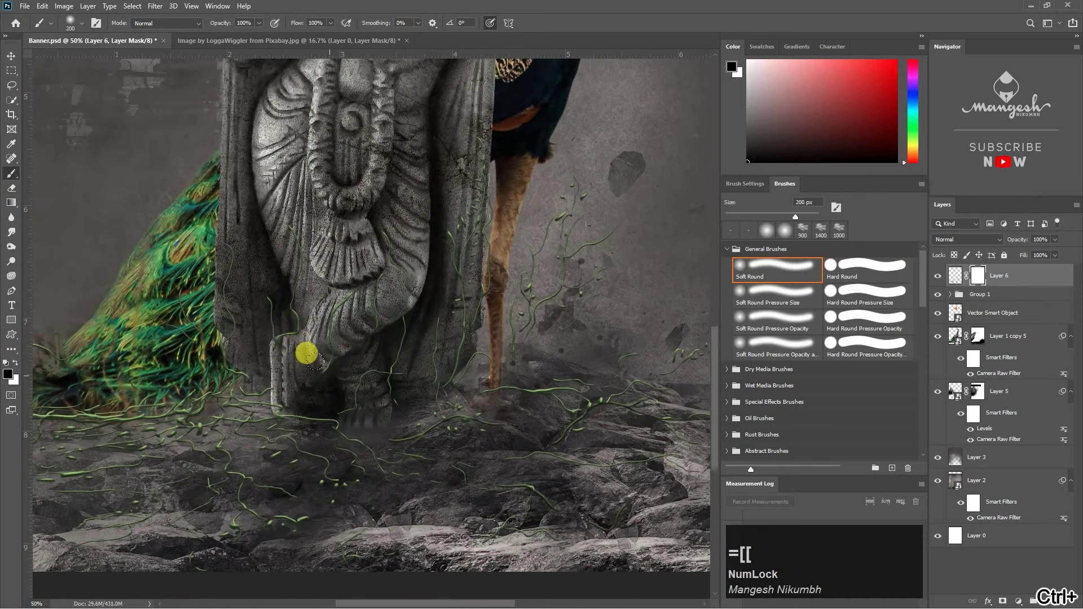
pyautogui.moveTo(307, 351); pyautogui.dragTo(314, 333)
pyautogui.hotkey('ctrl', 'z')
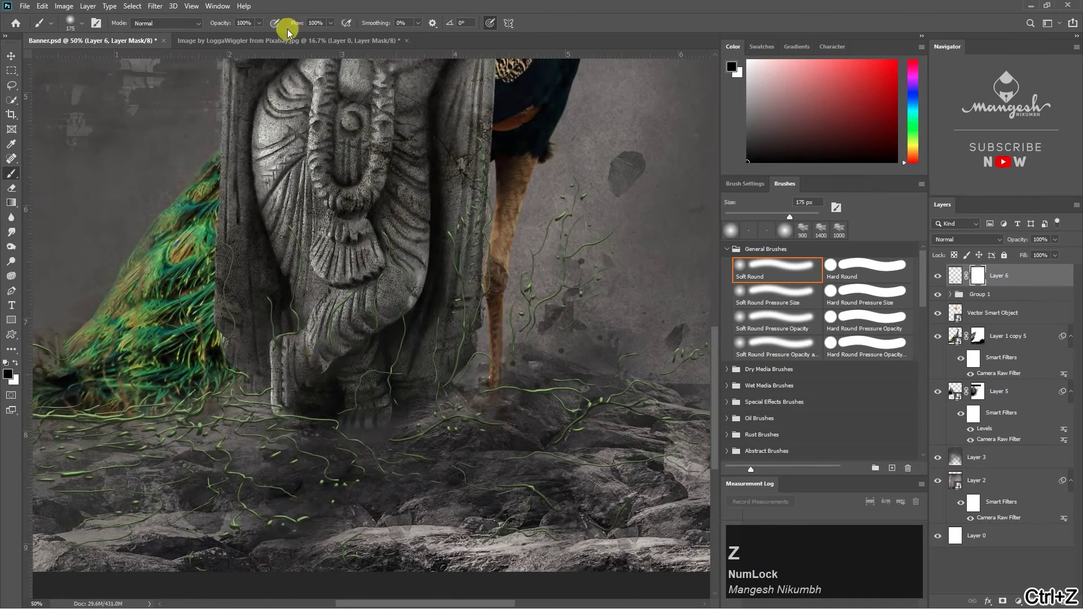
# Step: With 55% opacity and 52% flow, fade parts of the vines on the mask around the statue's feet and the rocks
pyautogui.click(331, 22)
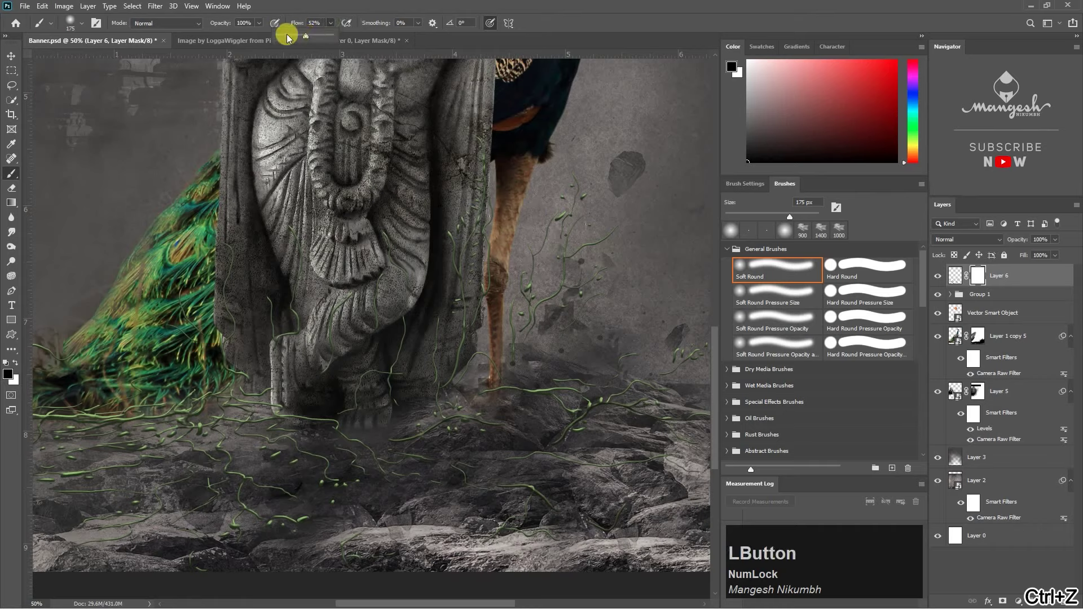
pyautogui.moveTo(259, 22); pyautogui.dragTo(235, 34)
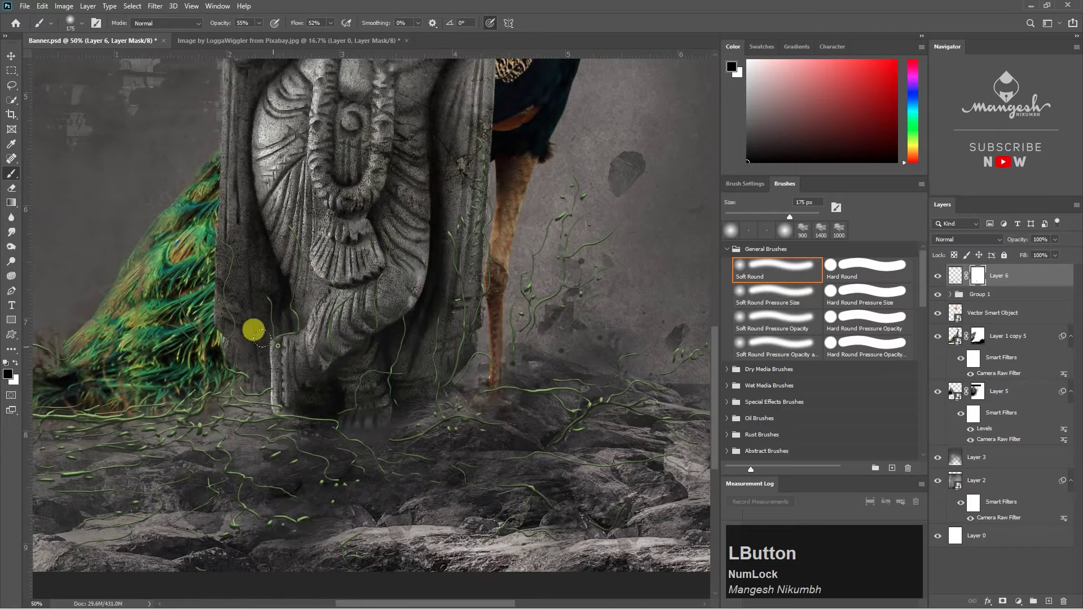
pyautogui.moveTo(262, 339); pyautogui.dragTo(347, 373)
pyautogui.moveTo(444, 469); pyautogui.dragTo(312, 365)
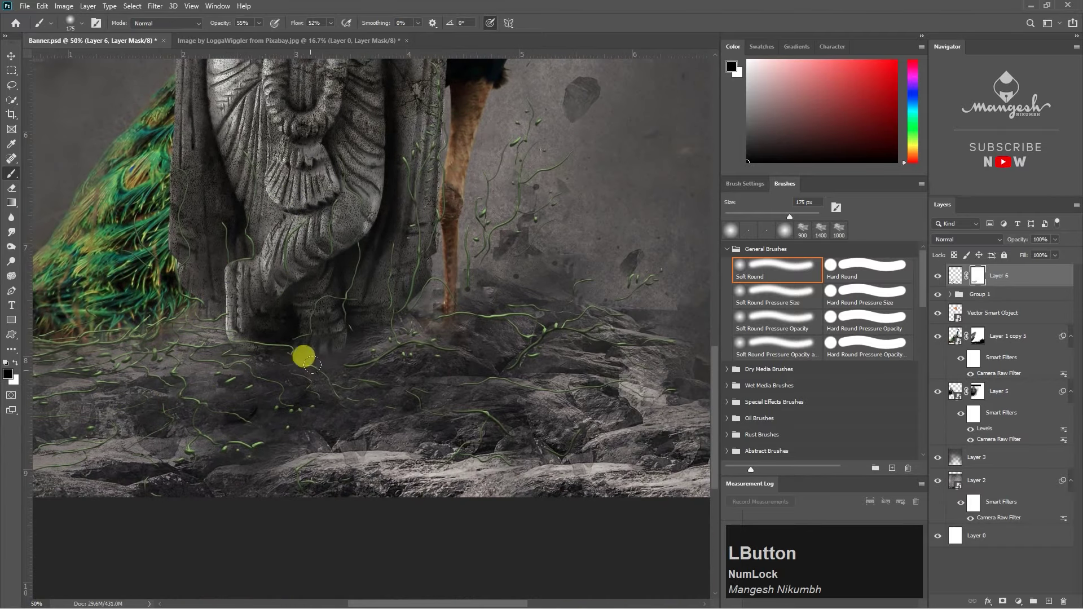
pyautogui.moveTo(201, 395); pyautogui.dragTo(518, 296)
pyautogui.moveTo(379, 429); pyautogui.dragTo(563, 425)
pyautogui.moveTo(615, 366); pyautogui.dragTo(462, 399)
pyautogui.hotkey('ctrl', '0')
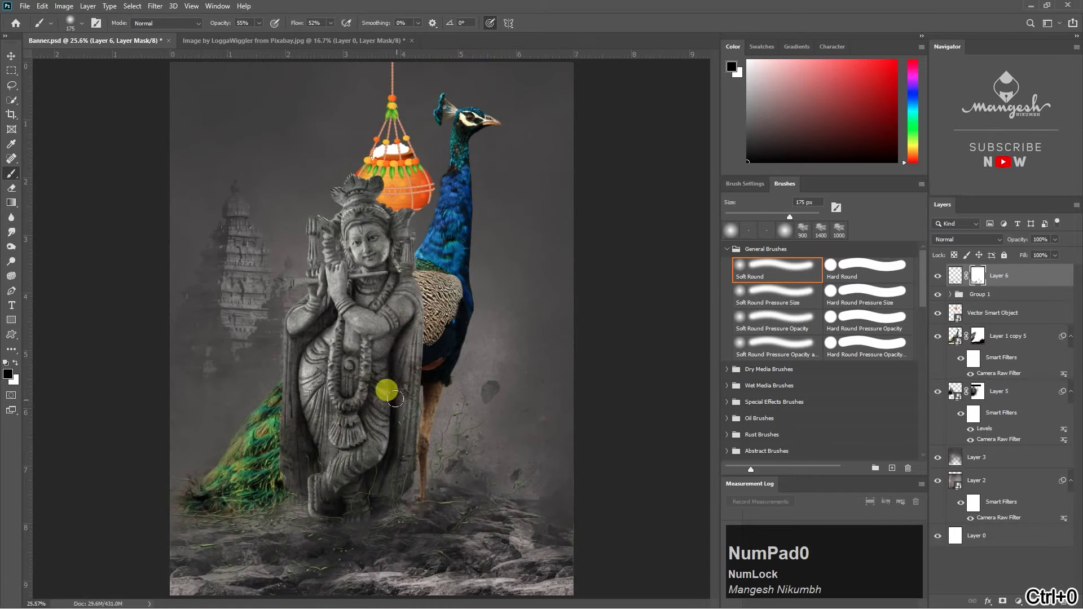
pyautogui.click(937, 277)
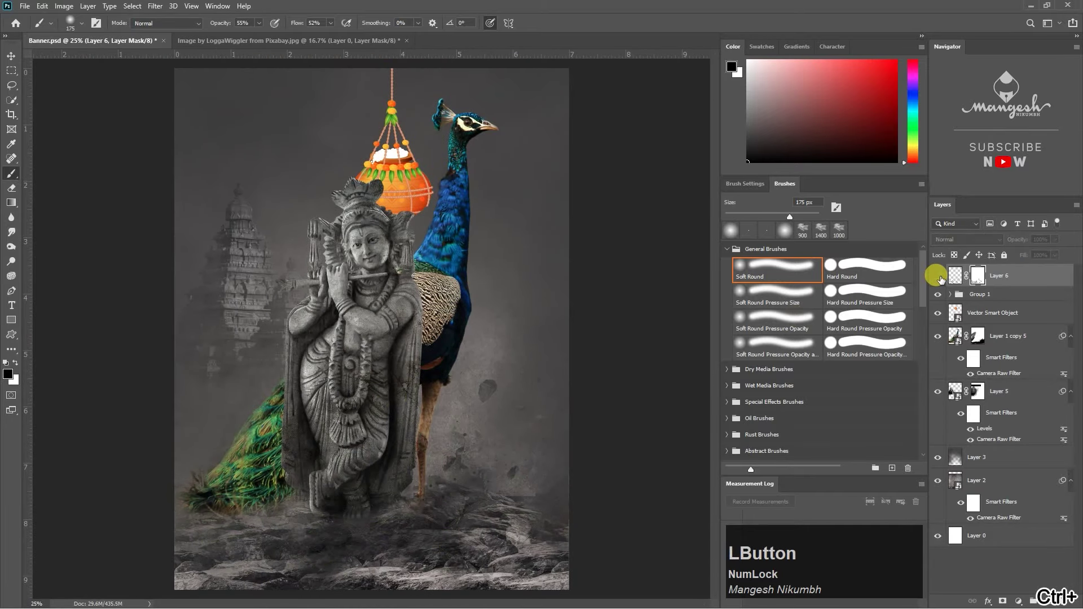
pyautogui.click(937, 276)
# Step: Add a new layer above the vines and set the Hard Round Pressure Size brush to 96% opacity and 96% flow
pyautogui.click(1050, 601)
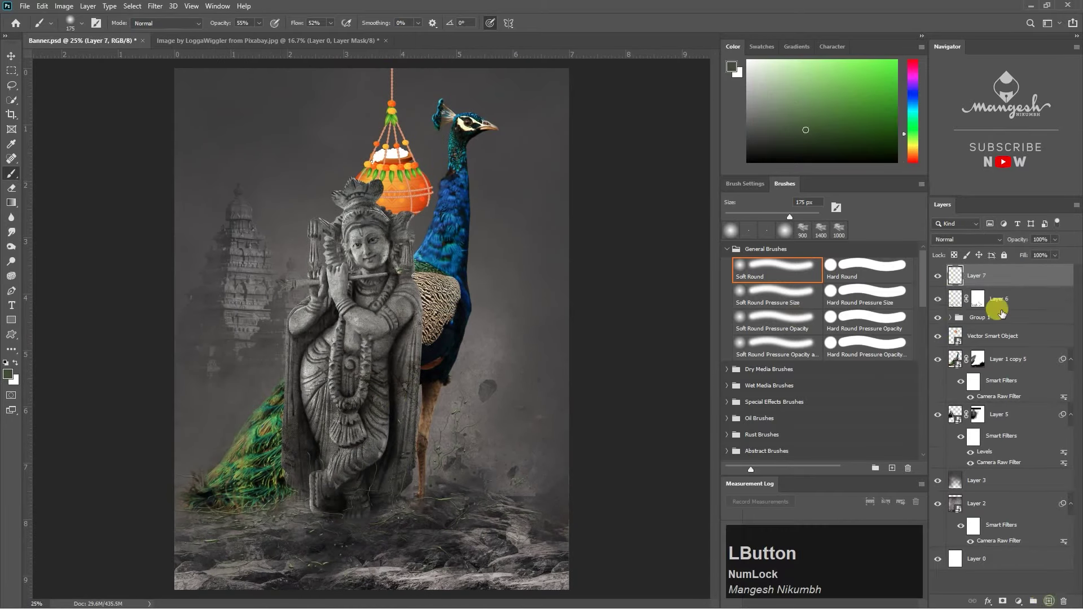
pyautogui.hotkey('ctrl', '=')
pyautogui.press('space')
pyautogui.moveTo(480, 480); pyautogui.dragTo(450, 267)
pyautogui.hotkey('ctrl', '=')
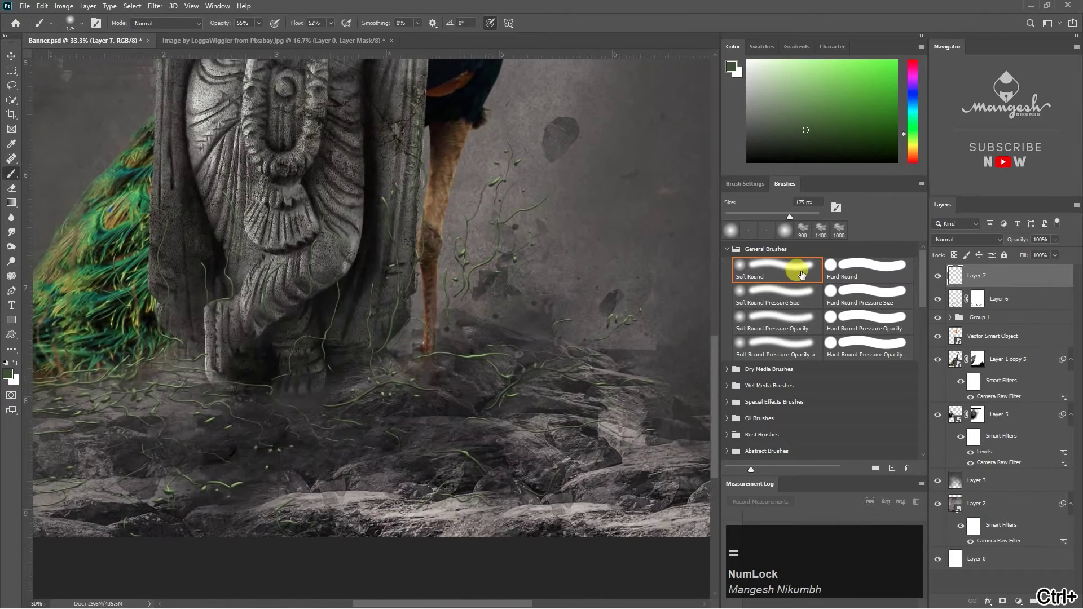
pyautogui.click(870, 297)
pyautogui.click(330, 22)
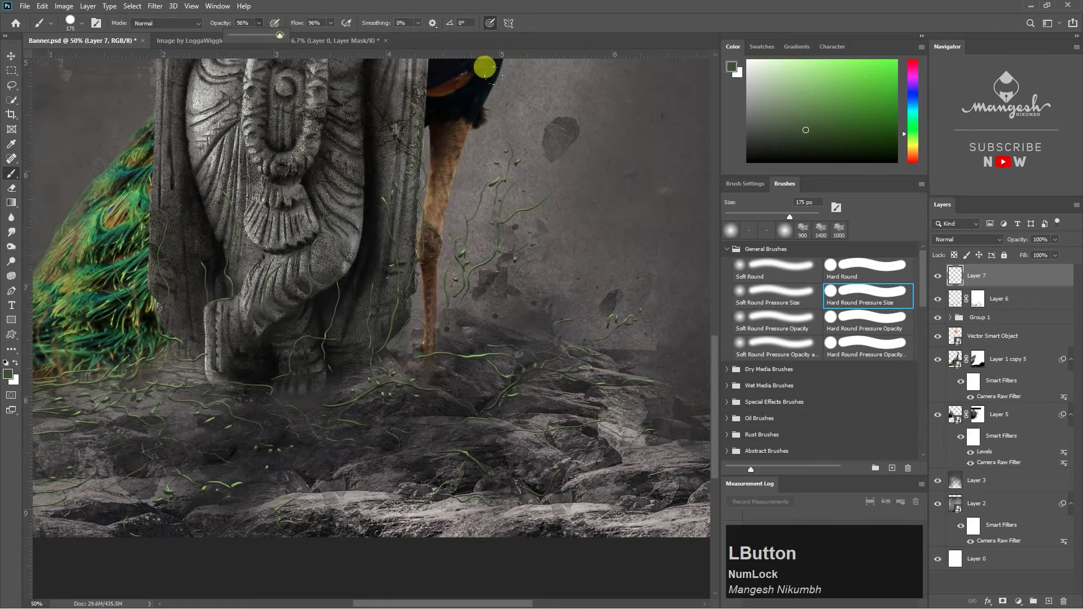
# Step: Dab small bright orange 25 px flowers on the vines beside the peacock's leg and on the rocks behind it
pyautogui.click(916, 157)
pyautogui.click(887, 61)
pyautogui.press('[')
pyautogui.press('[')
pyautogui.press('[')
pyautogui.press('[')
pyautogui.press('[')
pyautogui.press('[')
pyautogui.press('[')
pyautogui.press('[')
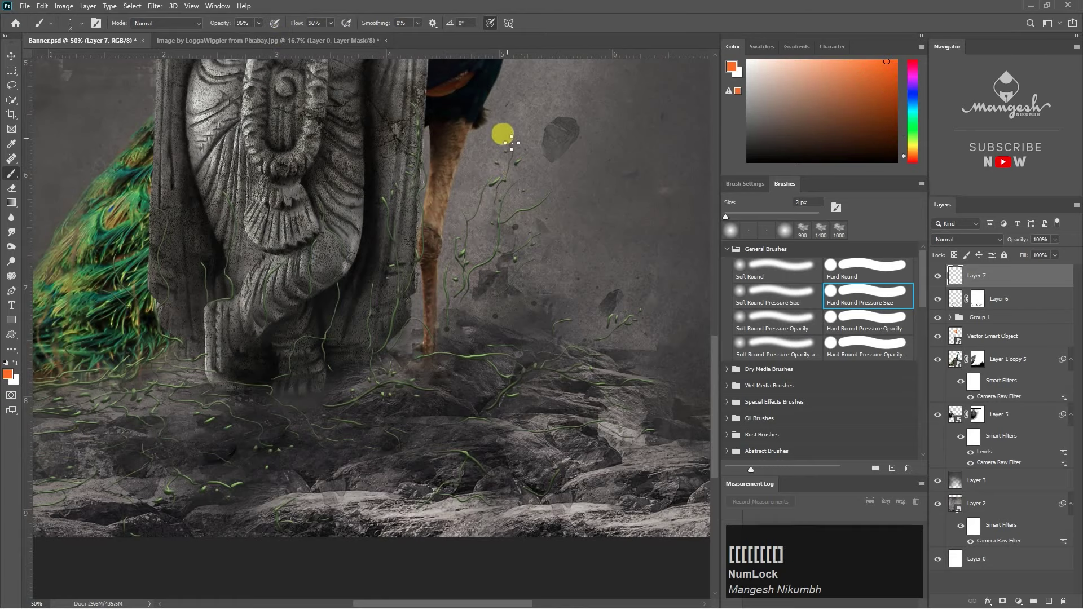
pyautogui.click(513, 129)
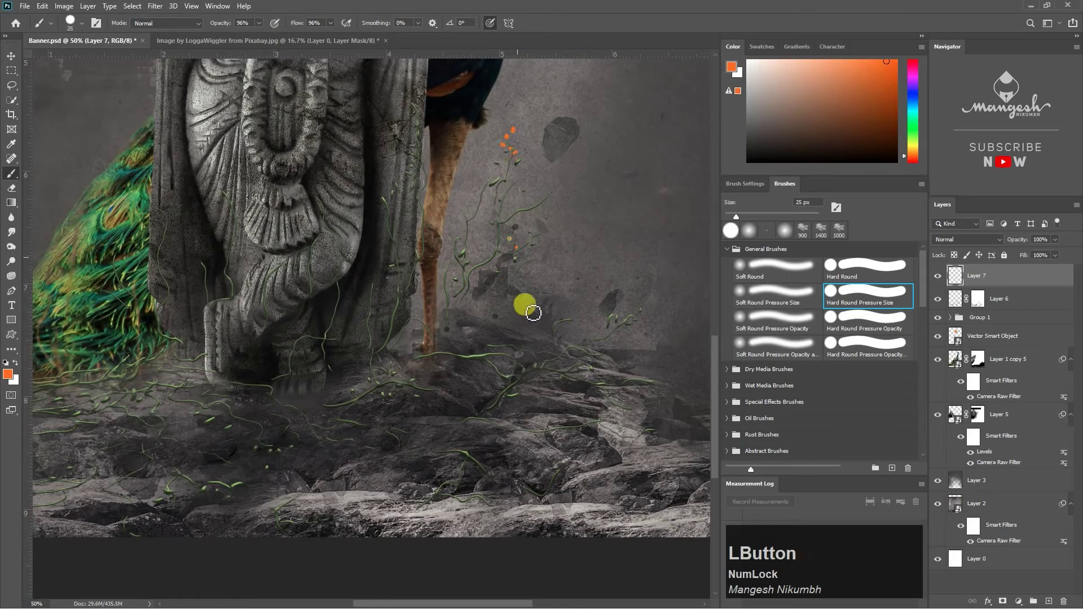
pyautogui.click(633, 318)
pyautogui.click(638, 384)
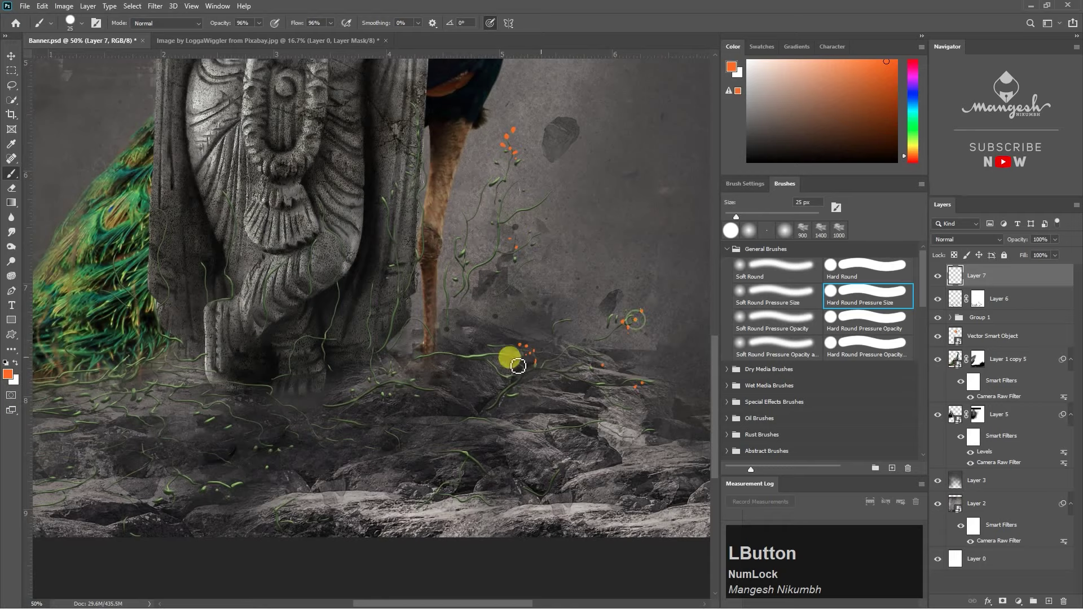
# Step: Dab 25 px orange flowers on the vines over the statue, at its feet and on the rocks below the peacock's tail
pyautogui.click(397, 393)
pyautogui.moveTo(406, 166); pyautogui.dragTo(486, 237)
pyautogui.click(485, 228)
pyautogui.click(460, 348)
pyautogui.click(357, 457)
pyautogui.moveTo(322, 387)
pyautogui.mouseDown()
pyautogui.moveTo(276, 428)
pyautogui.moveTo(394, 386)
pyautogui.mouseUp()
pyautogui.click(186, 438)
pyautogui.click(308, 526)
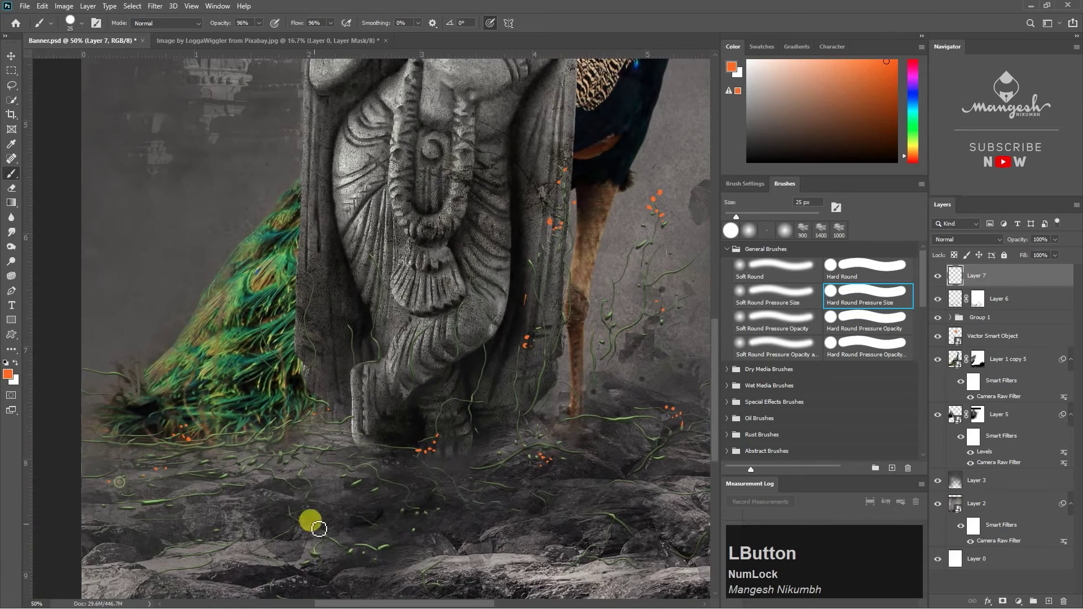
# Step: Dab 45 px yellow-orange flowers with pressure-controlled opacity on the foreground rock vines, plus a reddish one on the rocks near the banner's right edge
pyautogui.click(913, 147)
pyautogui.click(846, 61)
pyautogui.click(274, 23)
pyautogui.press(']')
pyautogui.press(']')
pyautogui.press(']')
pyautogui.press(']')
pyautogui.click(318, 522)
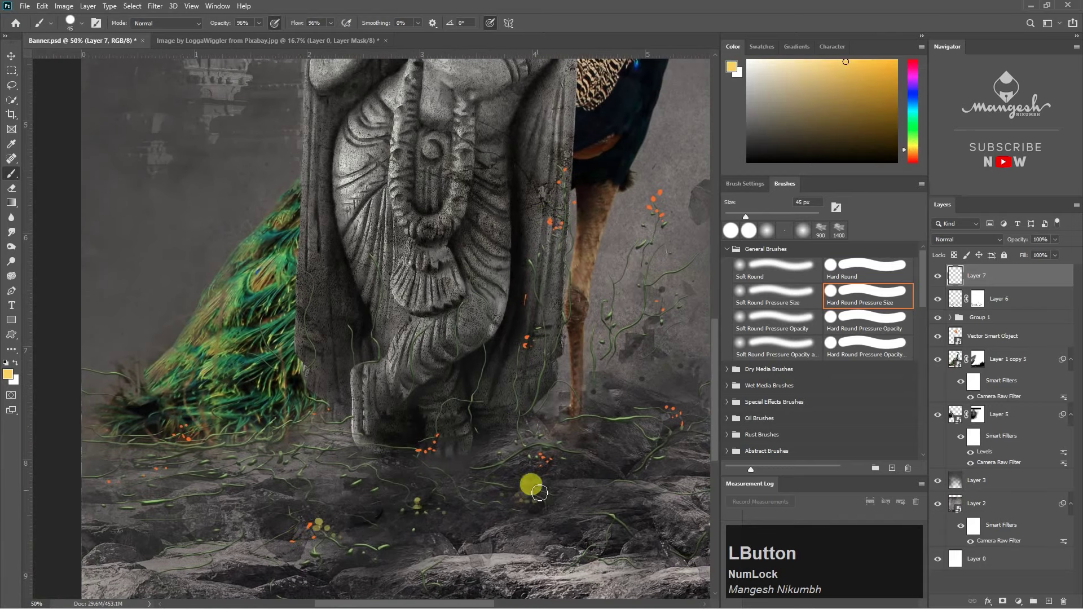
pyautogui.hotkey('ctrl', '0')
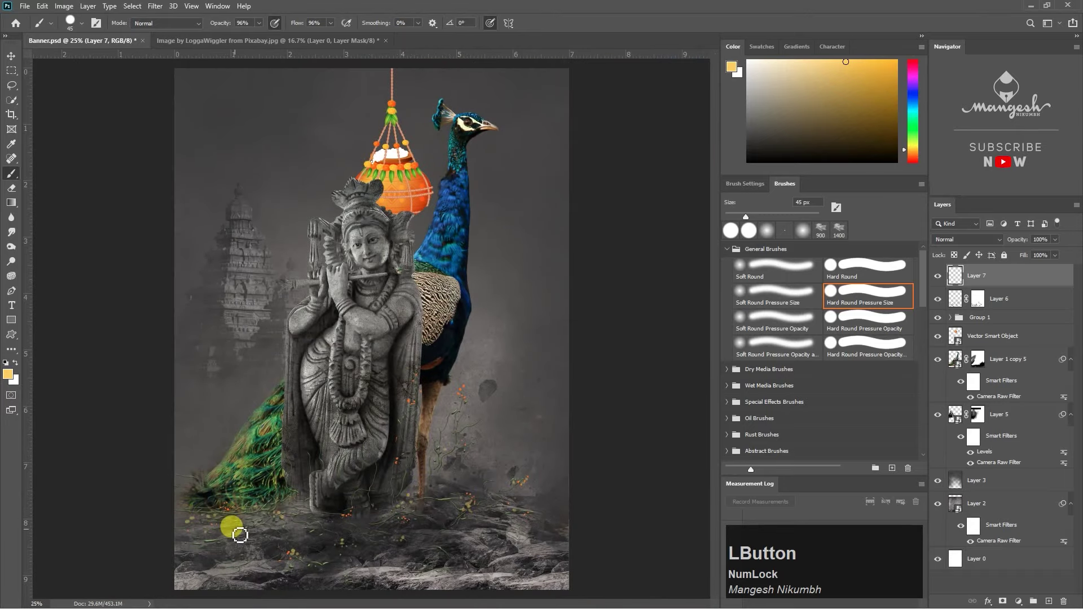
pyautogui.click(912, 163)
pyautogui.click(539, 517)
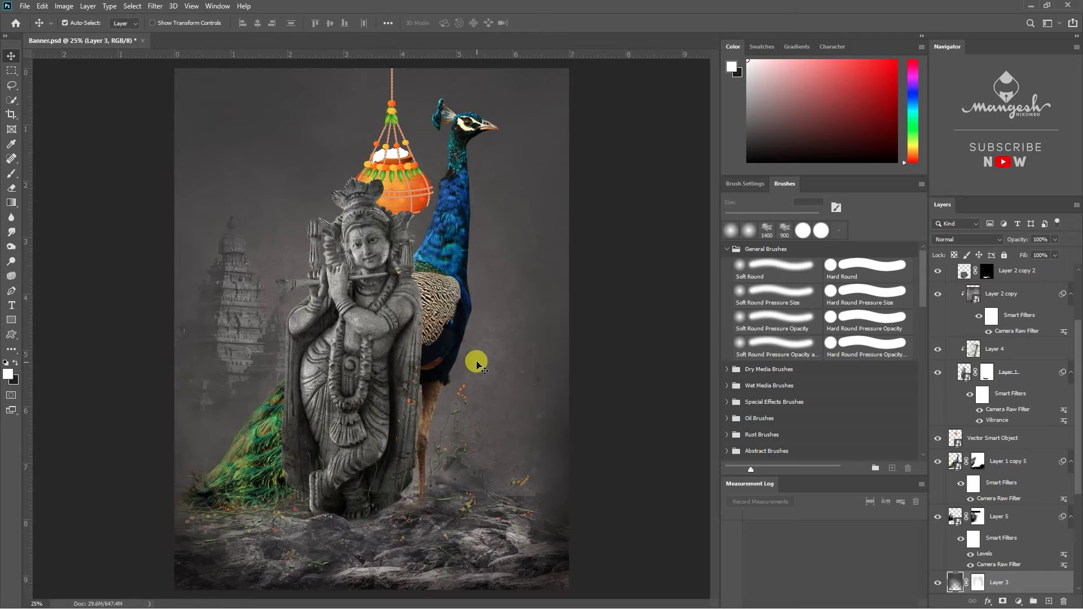
# Step: Add a new layer above the statue's Soft Light texture layer and clip it to the statue
pyautogui.click(368, 251)
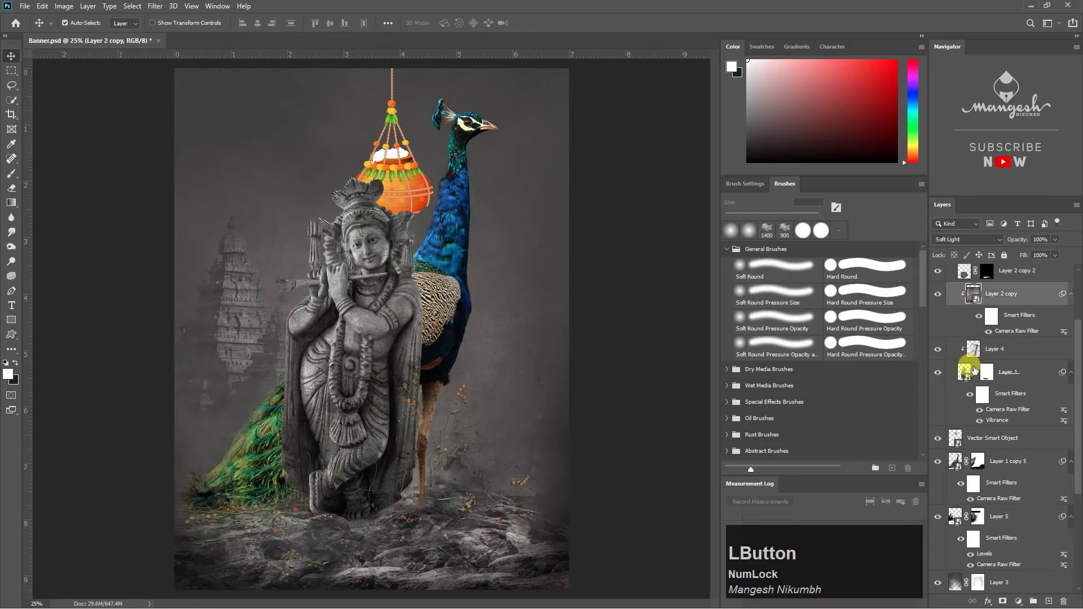
pyautogui.click(1048, 601)
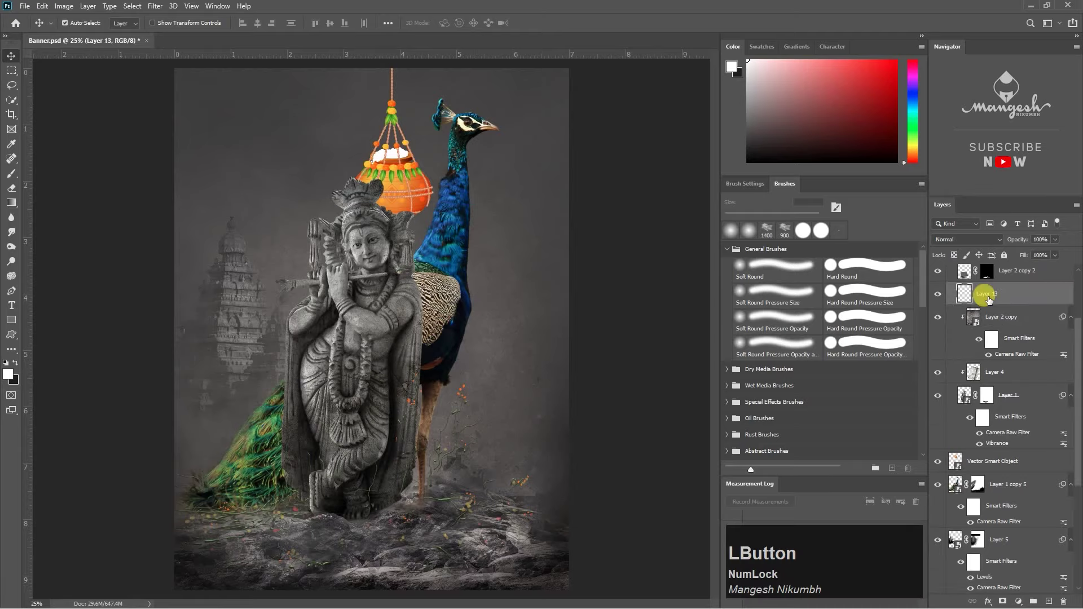
pyautogui.keyDown('alt'); pyautogui.click(981, 305); pyautogui.keyUp('alt')
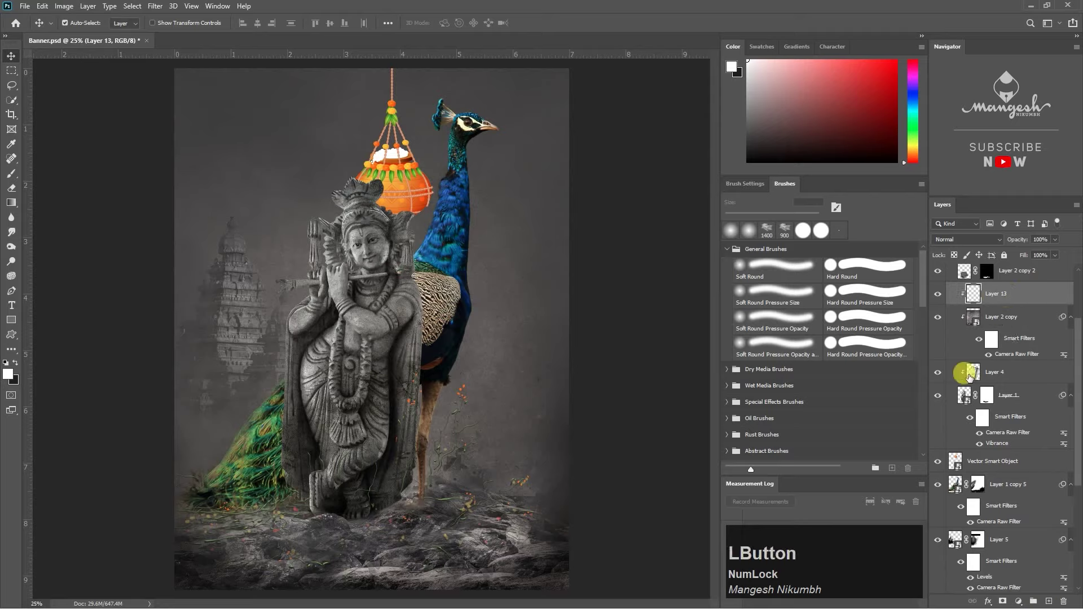
# Step: Choose a pale yellow foreground colour and a large soft round brush for tinting the statue on the clipped layer
pyautogui.click(936, 396)
pyautogui.click(935, 396)
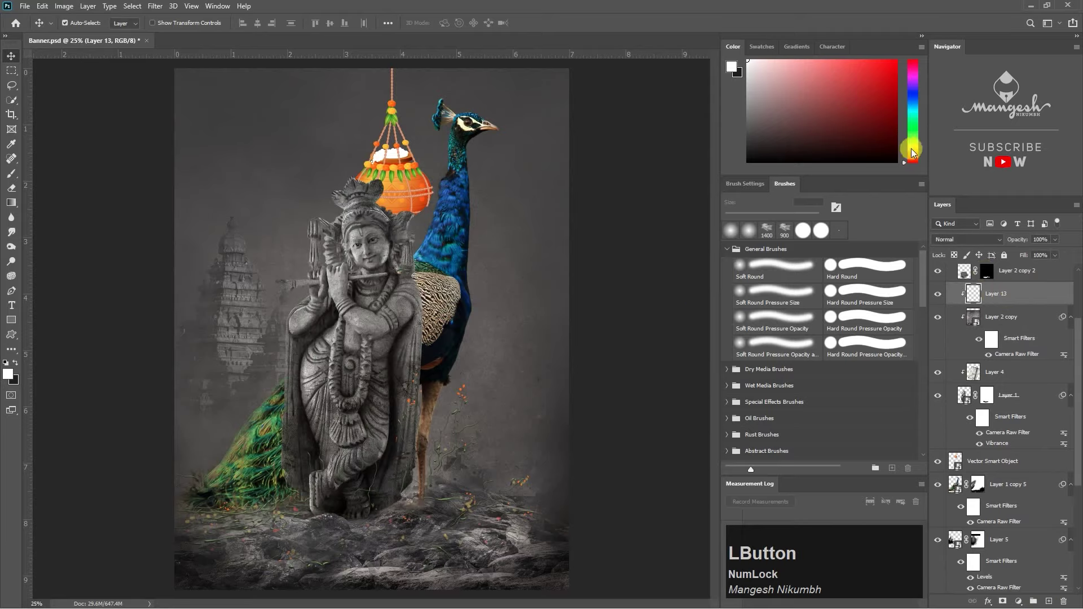
pyautogui.click(913, 152)
pyautogui.click(834, 119)
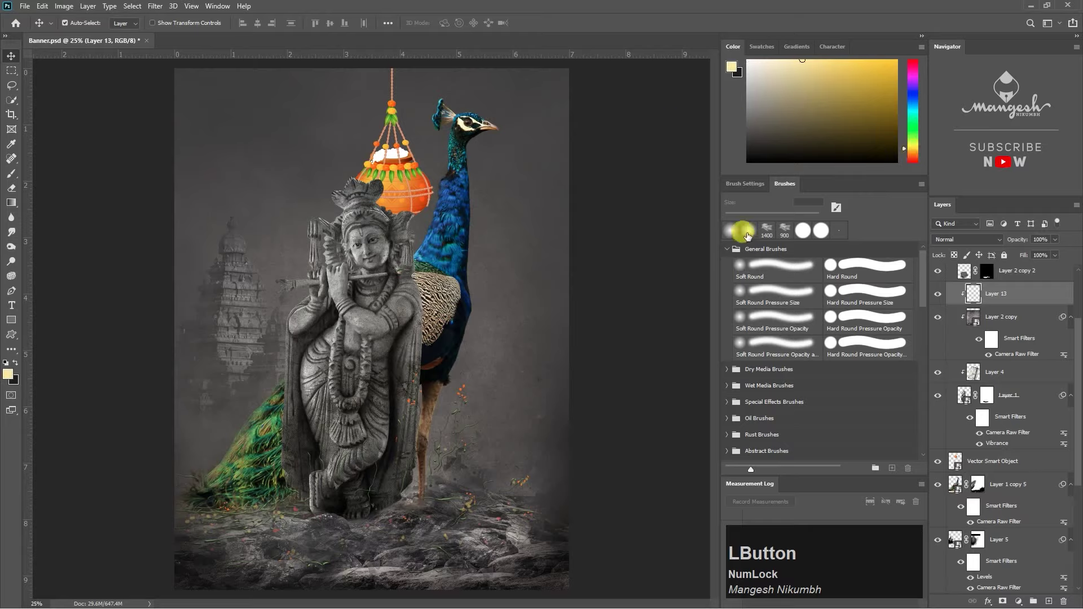
pyautogui.click(747, 235)
pyautogui.press(']')
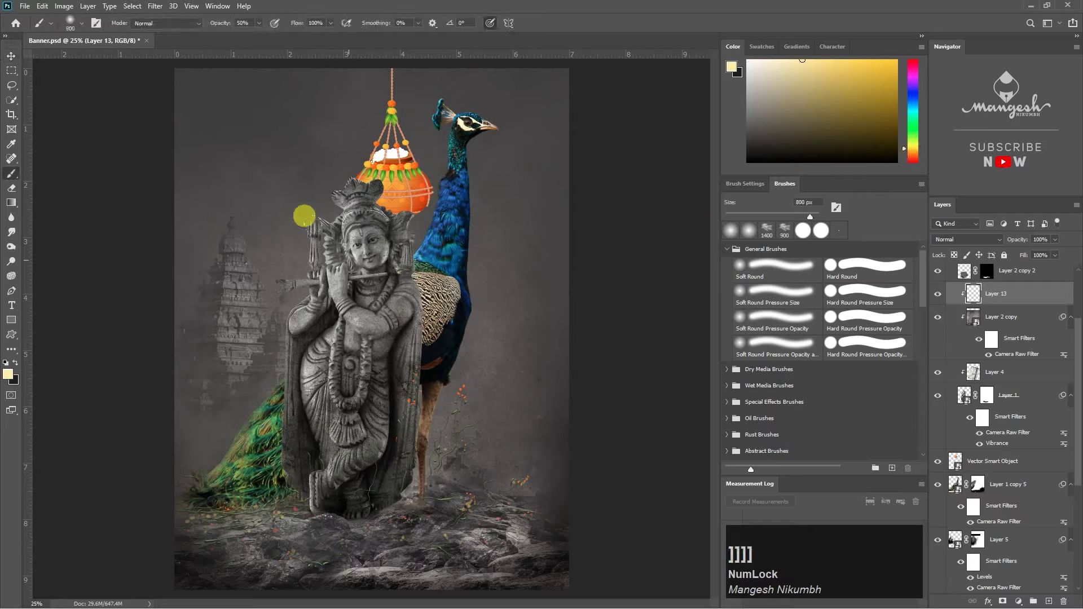
# Step: Tint the statue pale yellow with the clipped layer set to Soft Light, and compare it with the tint hidden
pyautogui.click(965, 239)
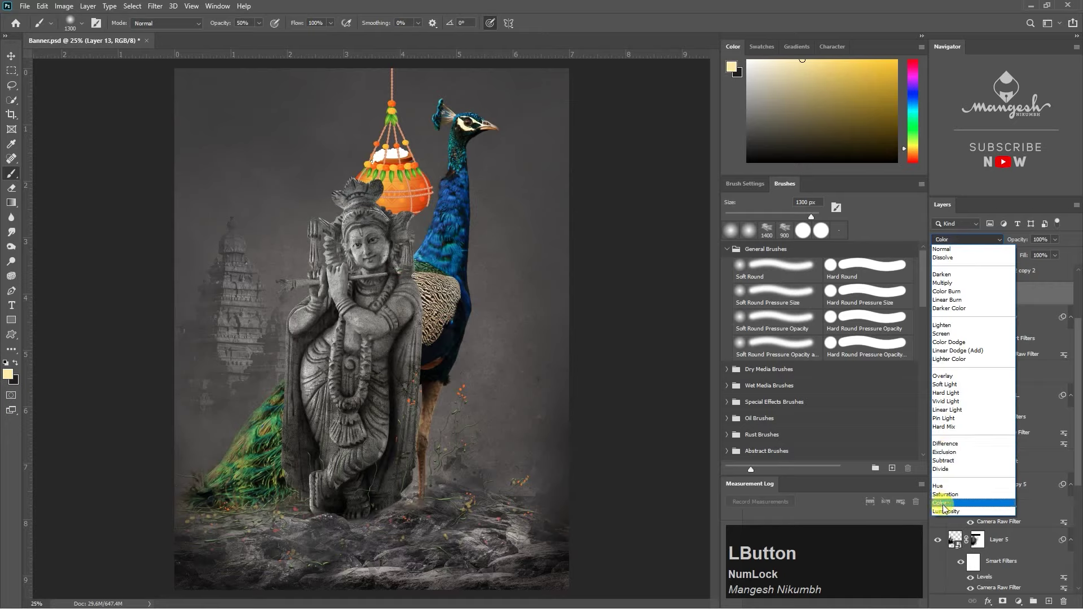
pyautogui.click(959, 501)
pyautogui.click(966, 239)
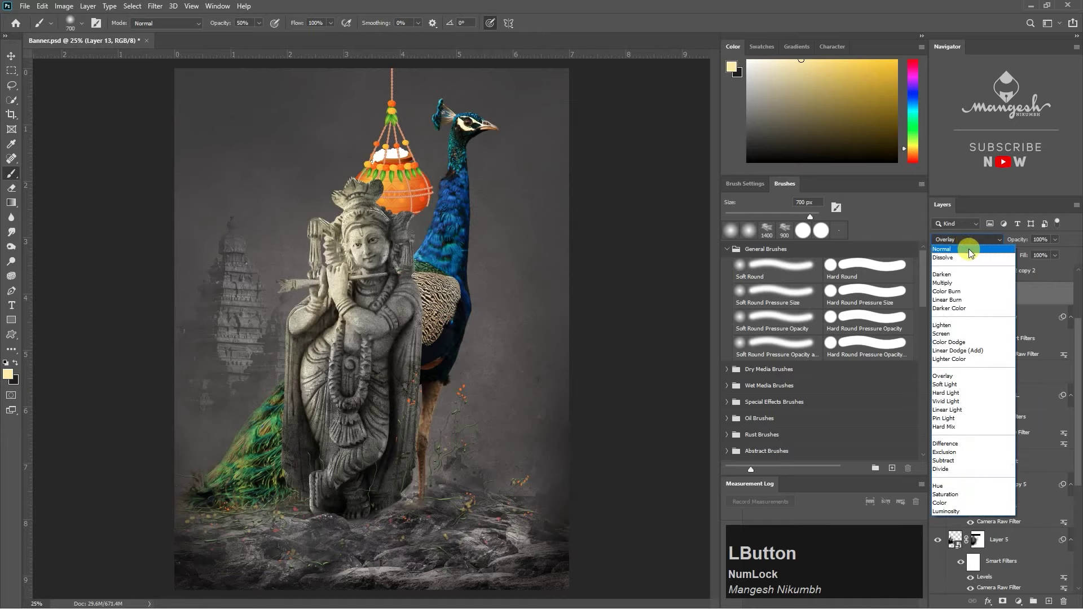
pyautogui.click(954, 386)
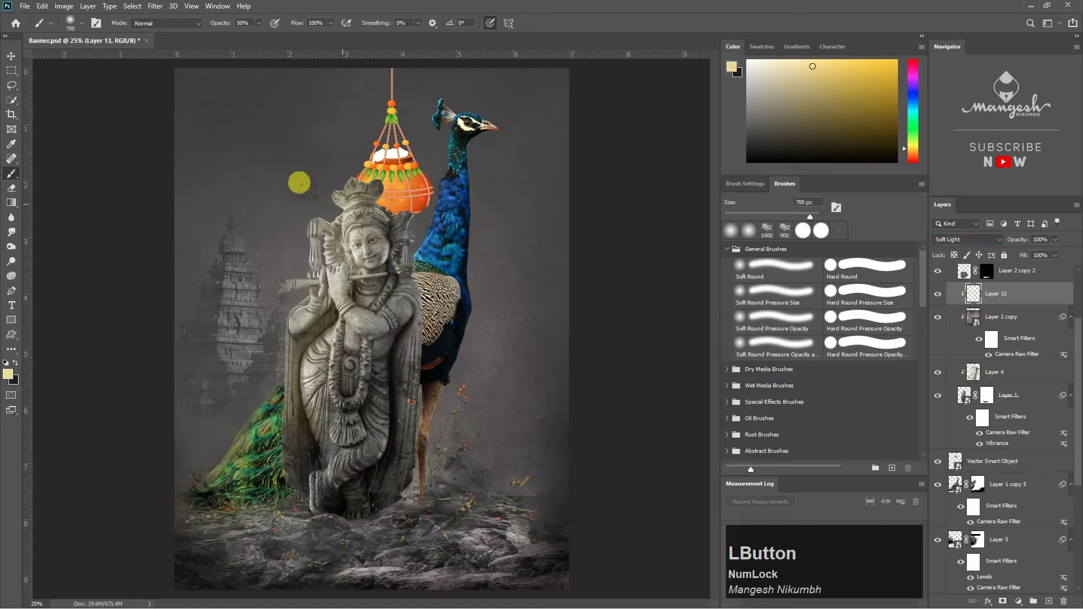
pyautogui.click(937, 294)
pyautogui.click(938, 297)
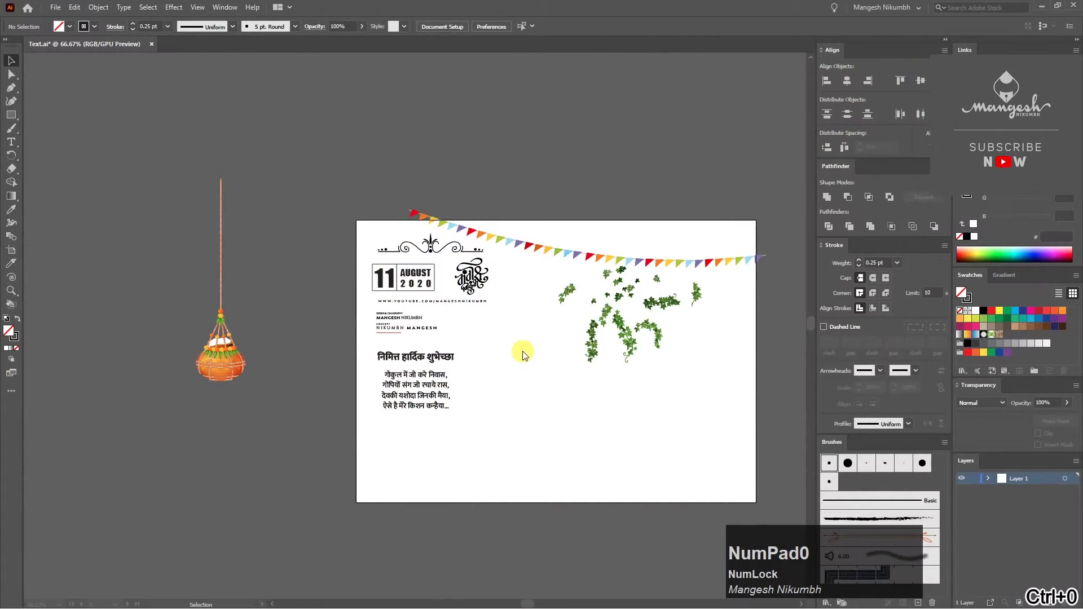
# Step: Switch to Text.ai in Illustrator and copy the middle hanging ivy sprig
pyautogui.hotkey('ctrl', '0')
pyautogui.hotkey('ctrl', '=')
pyautogui.hotkey('ctrl', '-')
pyautogui.press('v')
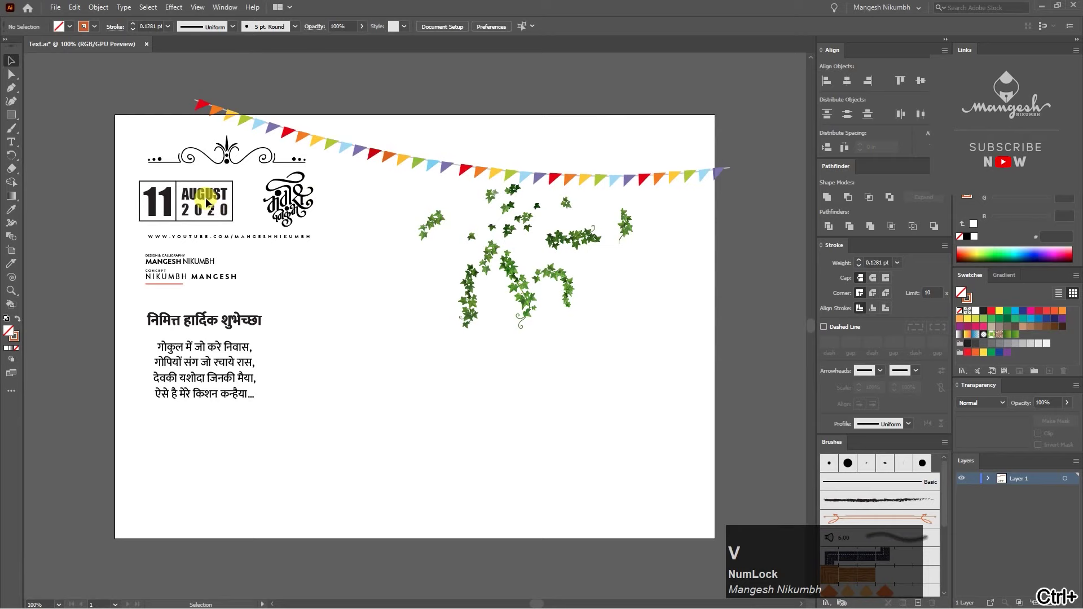
pyautogui.click(516, 283)
pyautogui.click(75, 7)
pyautogui.click(73, 60)
# Step: Paste the ivy into the Photoshop banner as a smart object, bring it to the front and move it to the statue's feet
pyautogui.hotkey('alt', 'Tab')
pyautogui.click(43, 6)
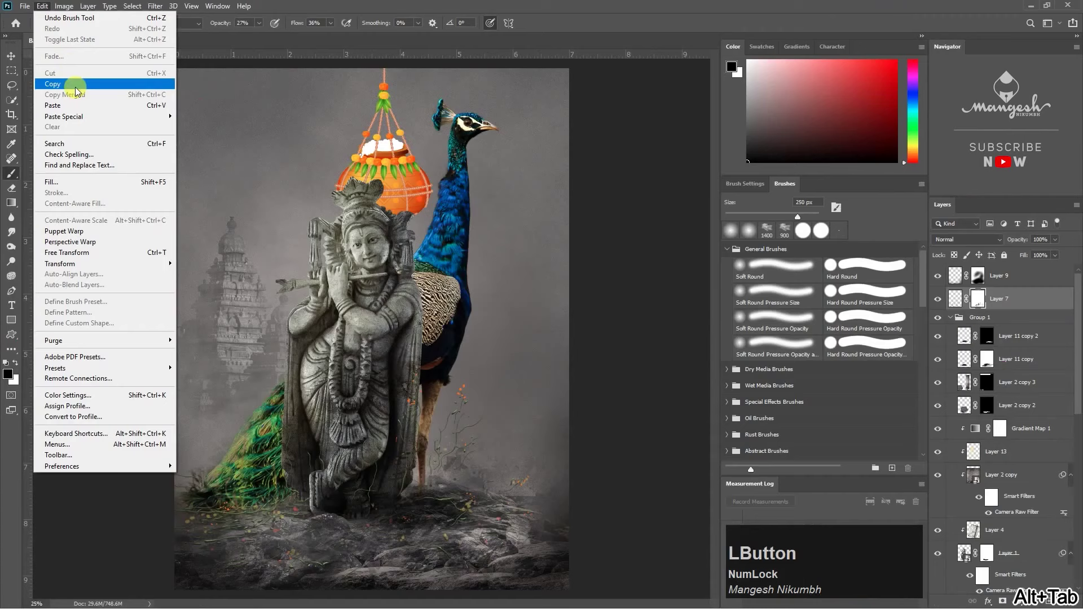
pyautogui.click(54, 105)
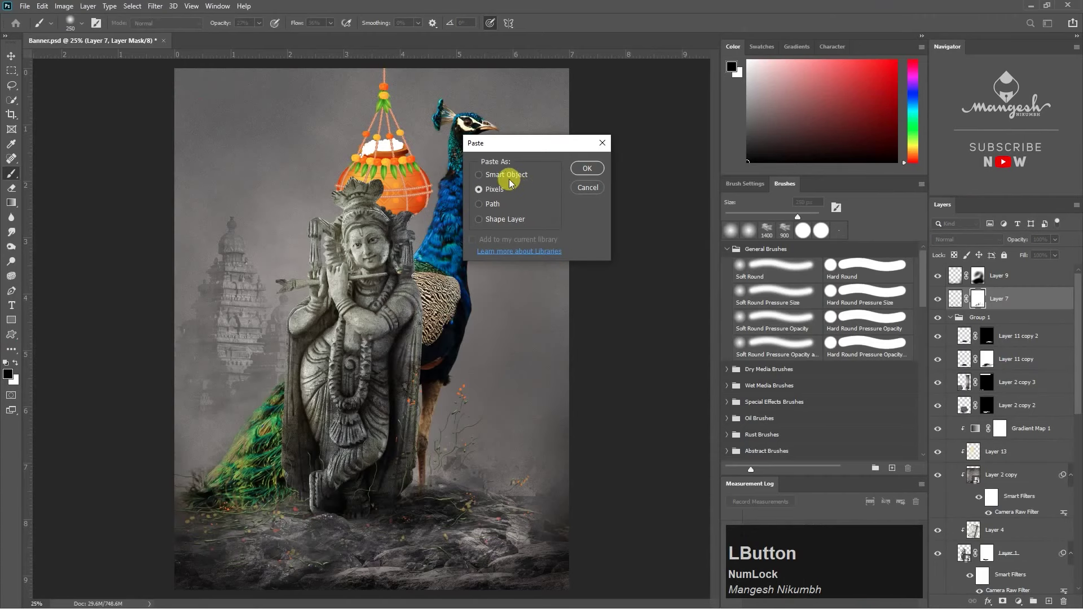
pyautogui.click(586, 170)
pyautogui.press('Return')
pyautogui.hotkey('ctrl', 'shift', ']')
pyautogui.moveTo(376, 329); pyautogui.dragTo(380, 406)
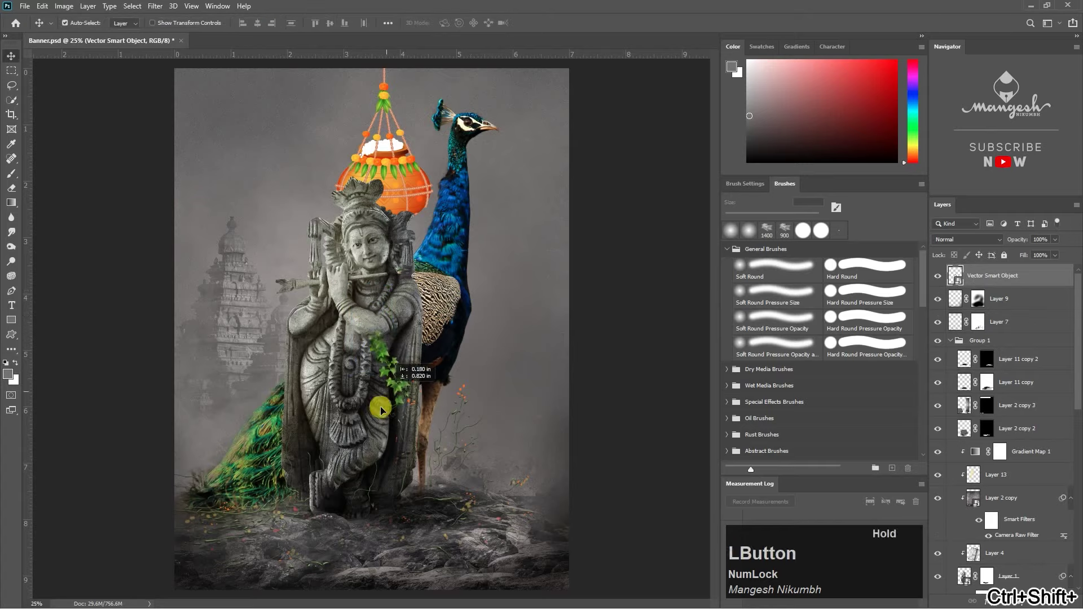
# Step: Return to Illustrator and copy the framed 11 August 2020 date block
pyautogui.hotkey('alt', 'Tab')
pyautogui.click(194, 194)
pyautogui.click(75, 7)
pyautogui.click(93, 61)
pyautogui.click(101, 62)
# Step: Paste the date block into the Photoshop banner as a smart object and reposition it
pyautogui.hotkey('alt', 'Tab')
pyautogui.hotkey('ctrl', 'v')
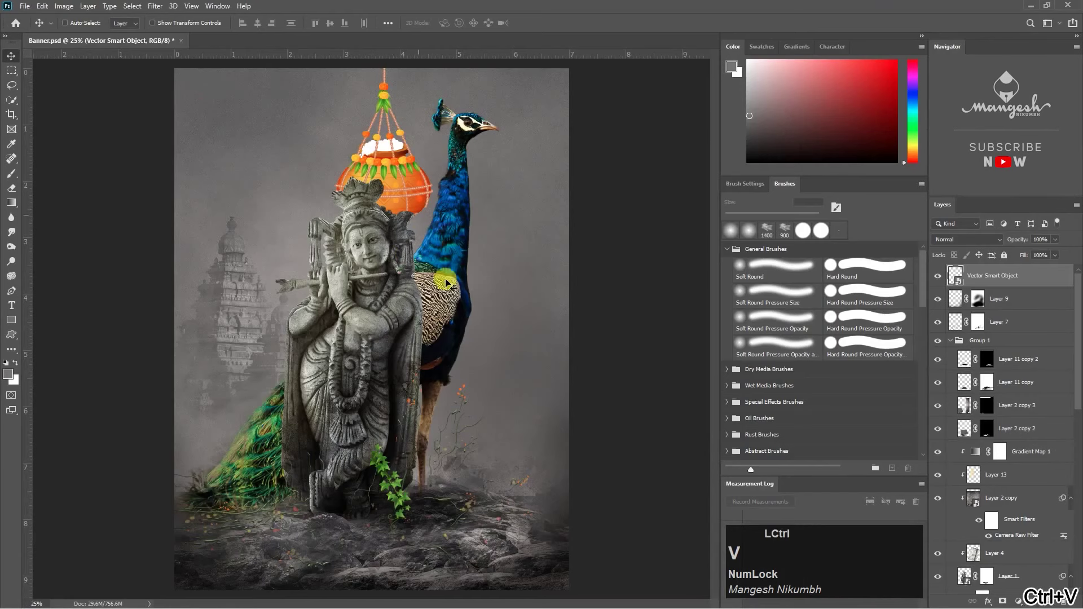
pyautogui.click(590, 168)
pyautogui.moveTo(389, 333); pyautogui.dragTo(529, 354)
pyautogui.press('Return')
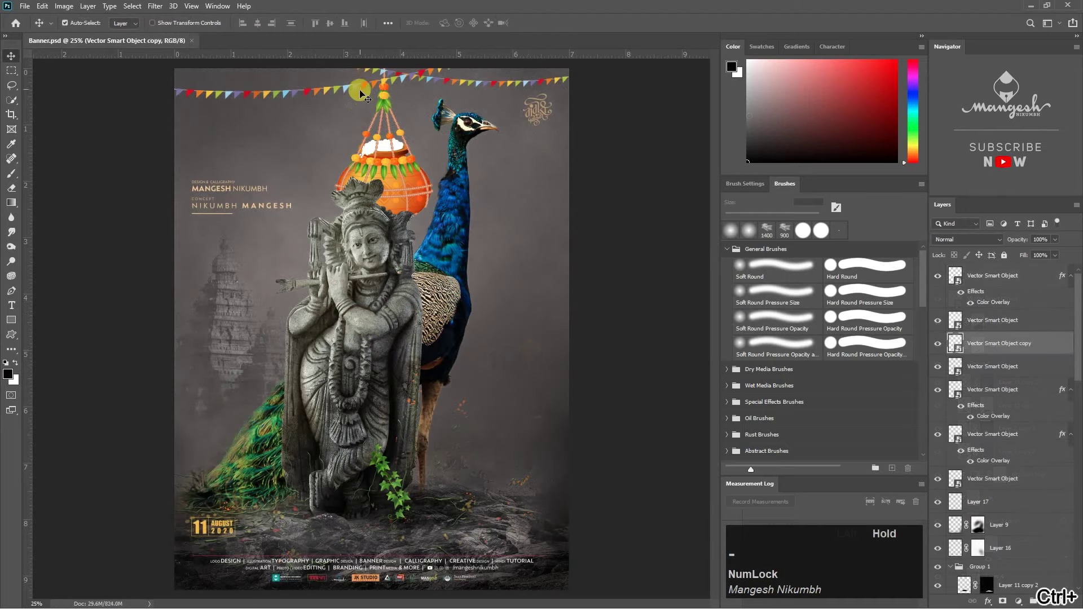
# Step: Apply a Gaussian Blur with an 8.0 pixel radius to the copied bunting string at the banner's upper left
pyautogui.click(348, 90)
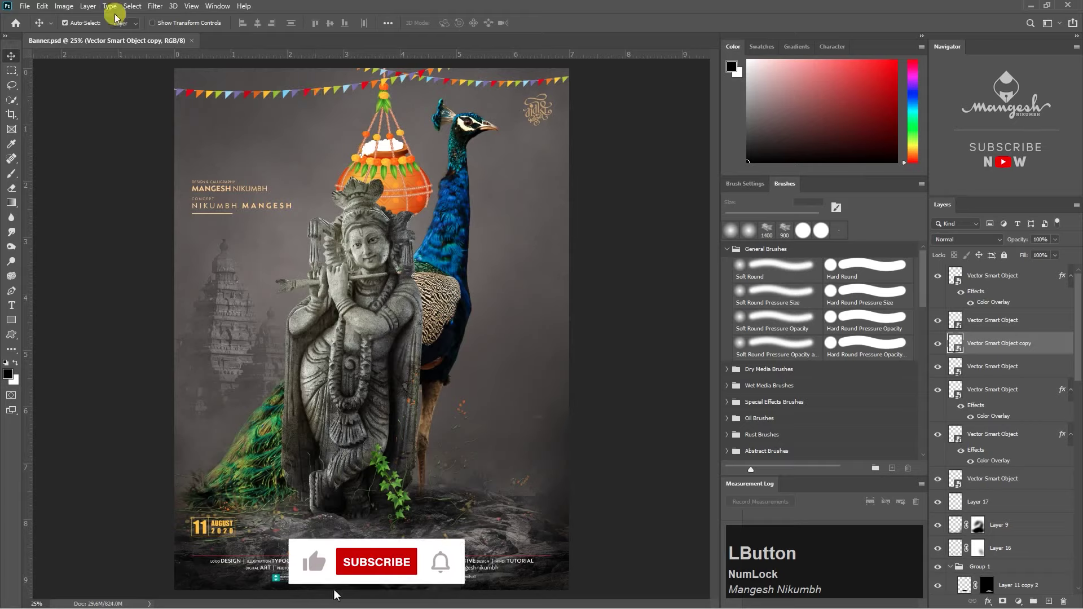
pyautogui.click(154, 7)
pyautogui.moveTo(175, 132)
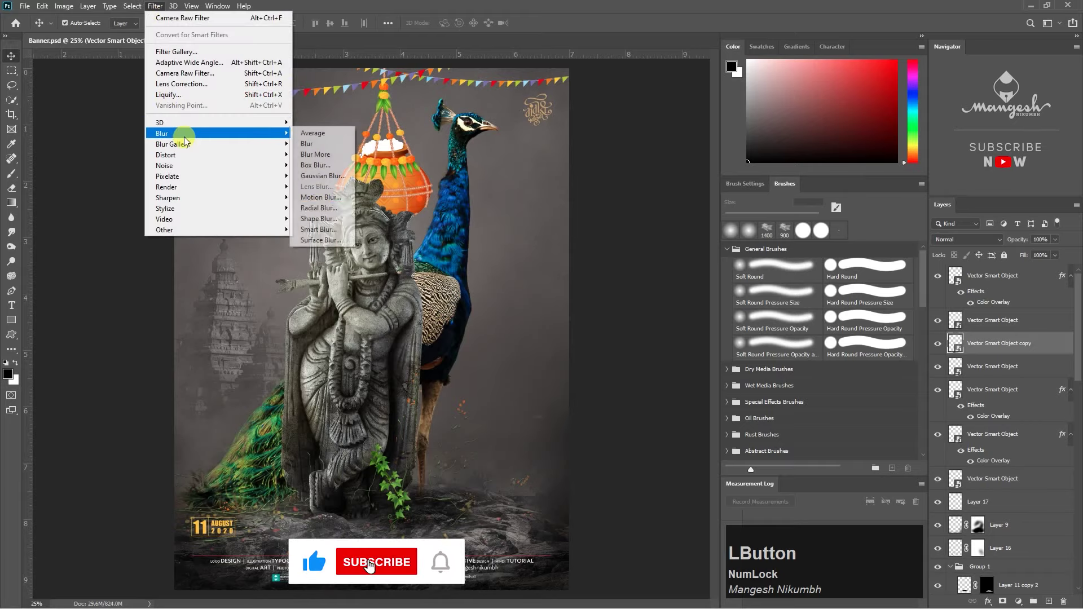
pyautogui.click(327, 182)
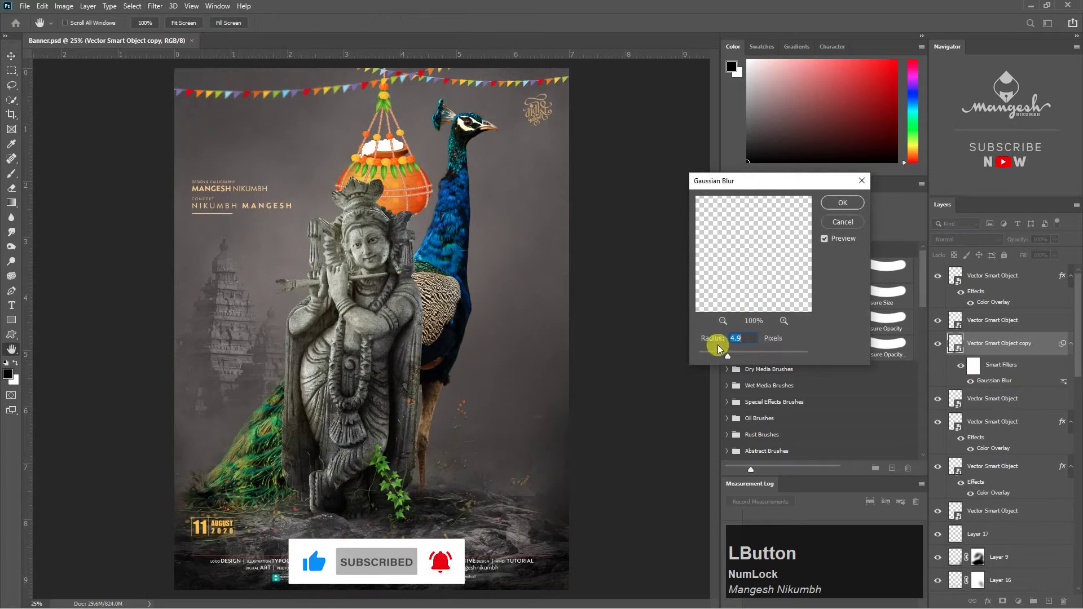
pyautogui.moveTo(727, 355); pyautogui.dragTo(739, 355)
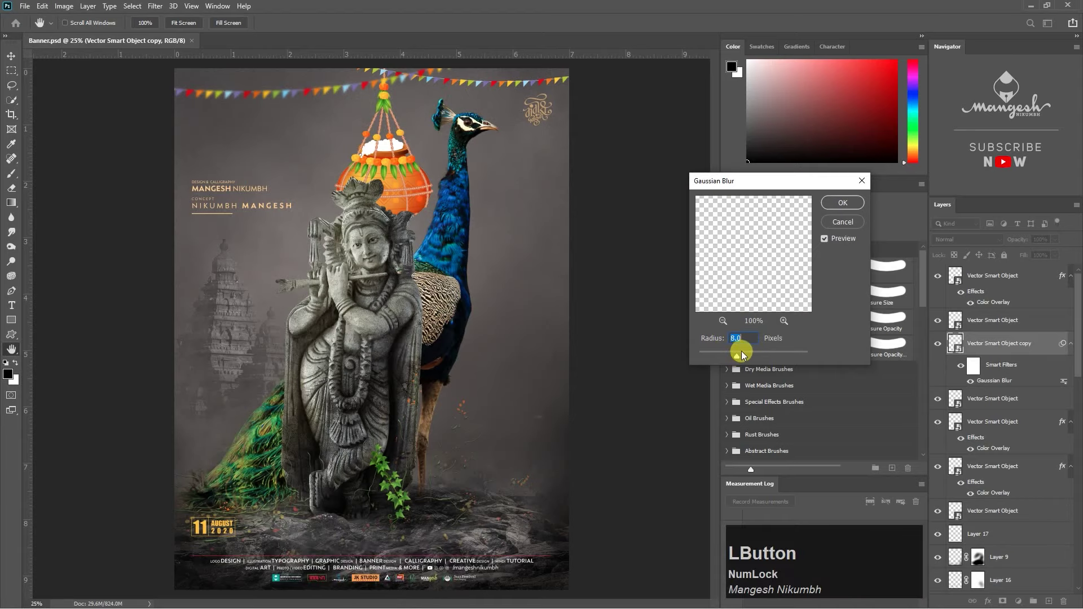
pyautogui.press('Return')
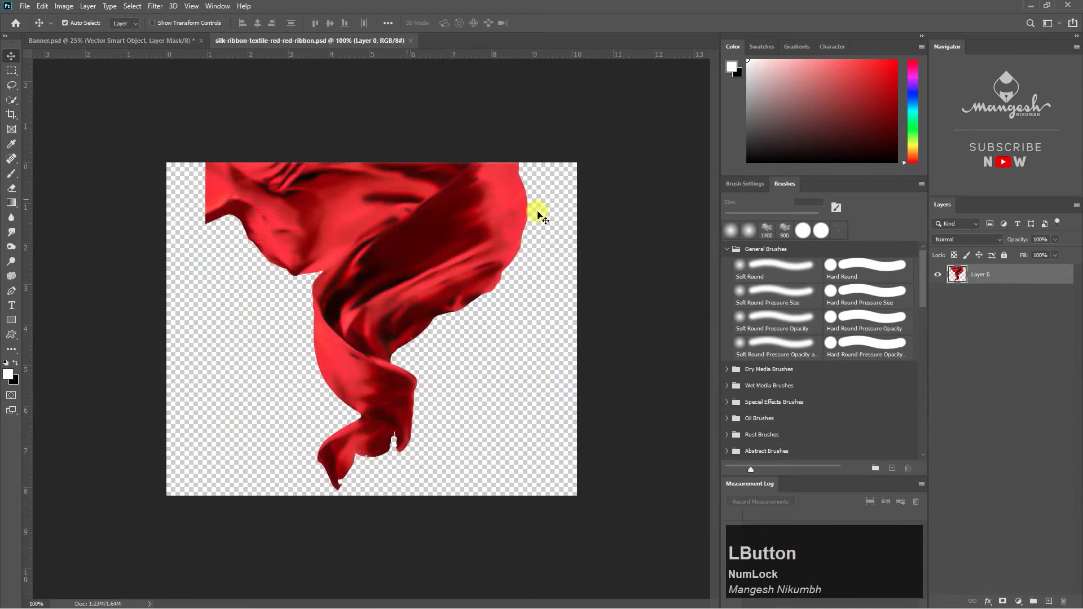
# Step: Bring the red silk ribbon into the banner and place its layer directly above Layer 15
pyautogui.moveTo(350, 212); pyautogui.dragTo(427, 210)
pyautogui.hotkey('ctrl', 'shift', '[')
pyautogui.moveTo(991, 582); pyautogui.dragTo(991, 387)
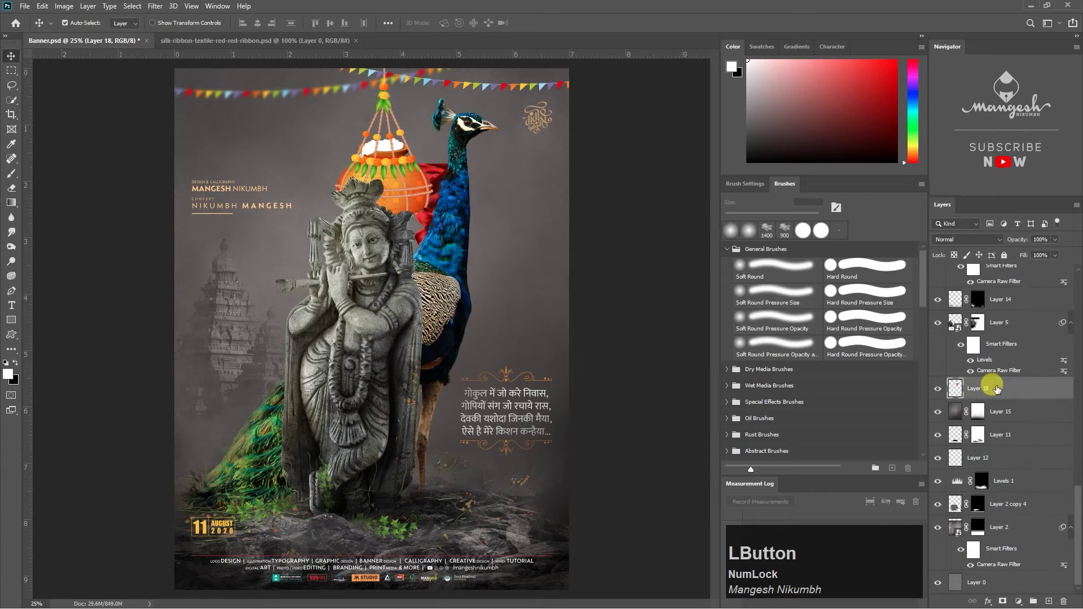
# Step: Enlarge the red ribbon across the banner's full width and position it draping from the top edge behind the peacock and statue
pyautogui.hotkey('ctrl', 't')
pyautogui.moveTo(464, 217); pyautogui.dragTo(683, 238)
pyautogui.moveTo(524, 238); pyautogui.dragTo(459, 314)
pyautogui.press('Return')
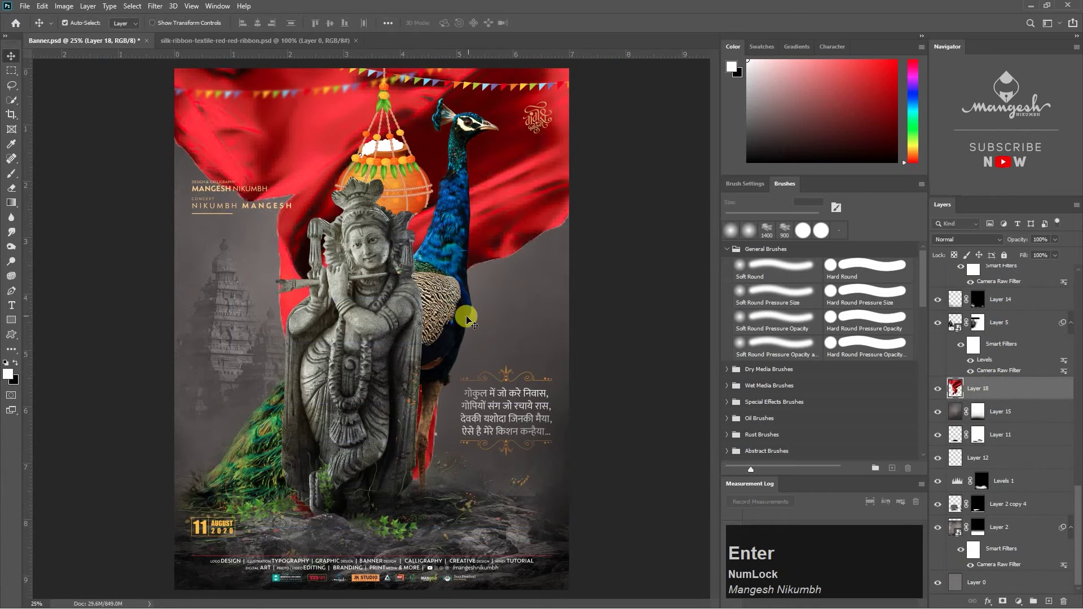
# Step: Scale down the design and concept credit text above the temple, and select the calligraphy emblem in the banner's upper right
pyautogui.click(247, 206)
pyautogui.hotkey('ctrl', 't')
pyautogui.moveTo(292, 180); pyautogui.dragTo(254, 220)
pyautogui.press('Return')
pyautogui.click(543, 117)
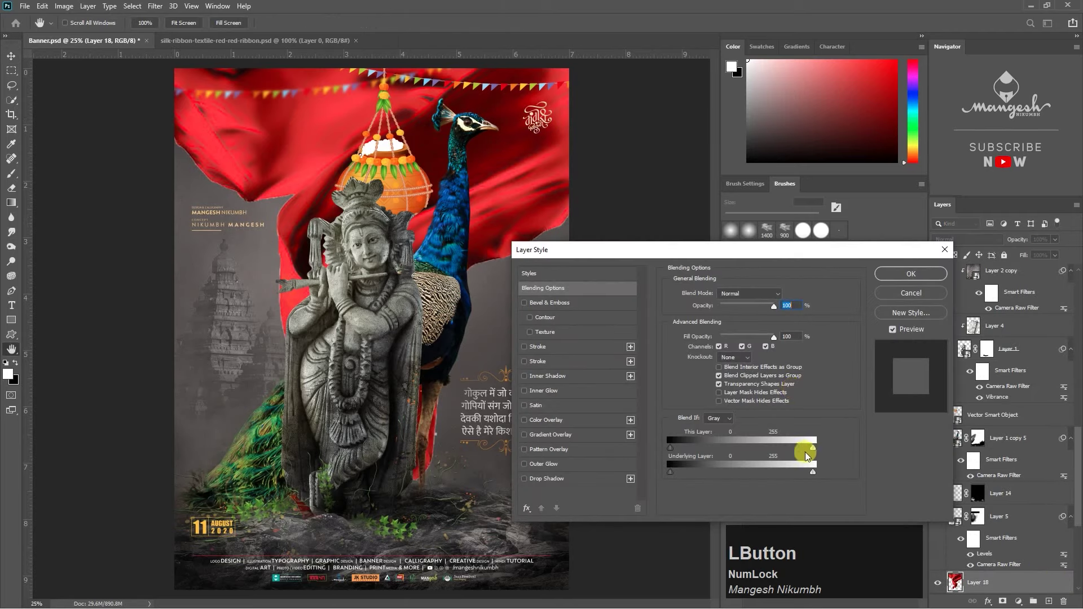
# Step: Blend the red ribbon into the background with the Underlying Layer Blend If sliders and lower its opacity to 67%
pyautogui.moveTo(812, 471); pyautogui.dragTo(748, 473)
pyautogui.moveTo(672, 473); pyautogui.dragTo(808, 468)
pyautogui.moveTo(774, 306)
pyautogui.mouseDown()
pyautogui.moveTo(739, 307)
pyautogui.moveTo(761, 312)
pyautogui.mouseUp()
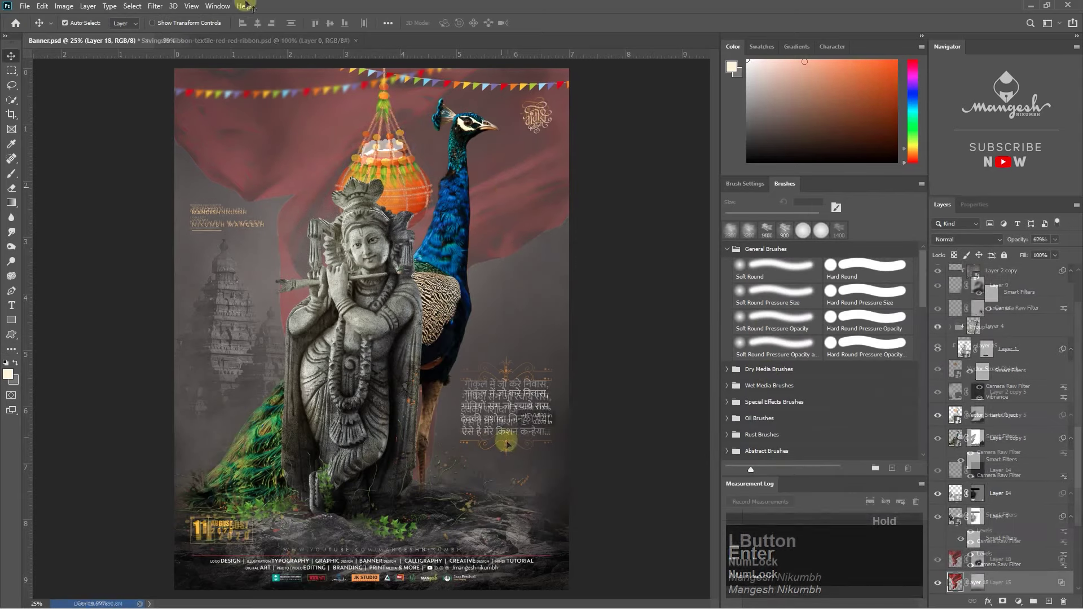
pyautogui.hotkey('ctrl', 'z')
# Step: Browse the YouTube channel's uploaded videos in the browser and open the channel's Facebook link
pyautogui.scroll(-1, 448, 369)
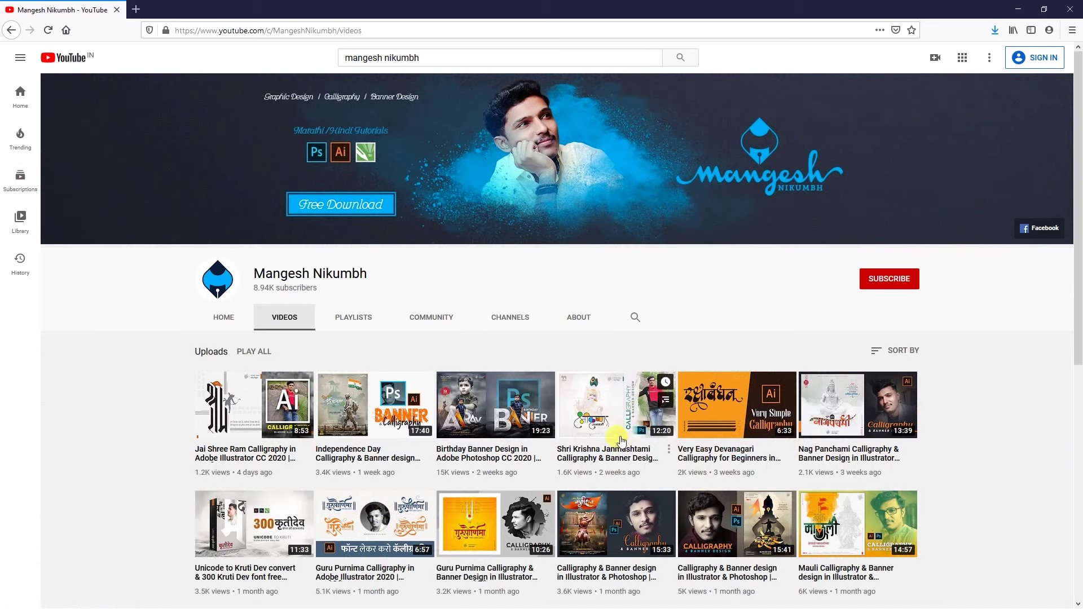
pyautogui.scroll(-10, 591, 347)
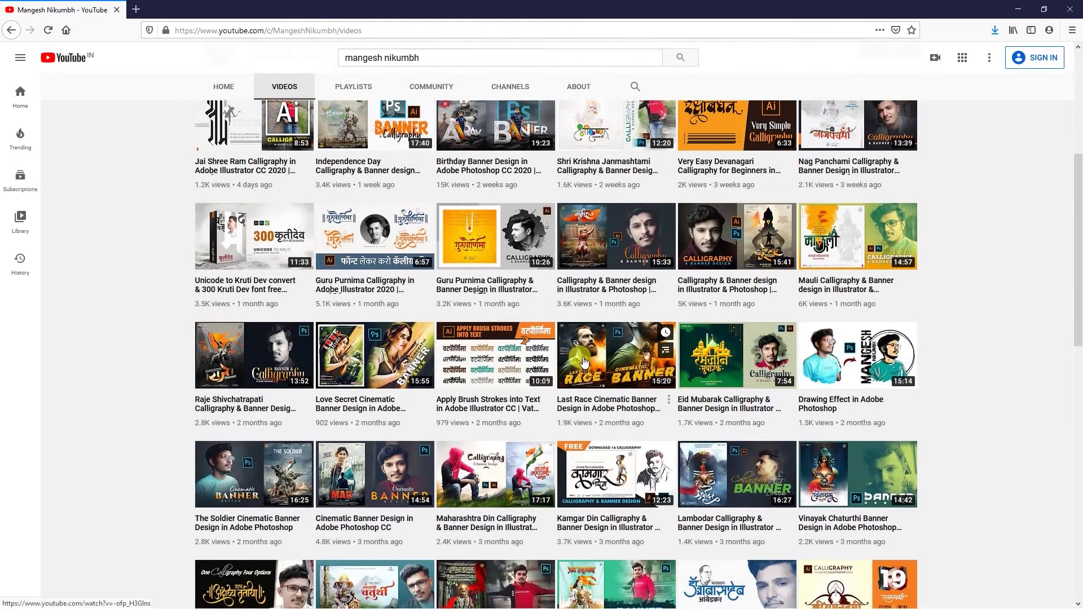
pyautogui.scroll(-6, 582, 378)
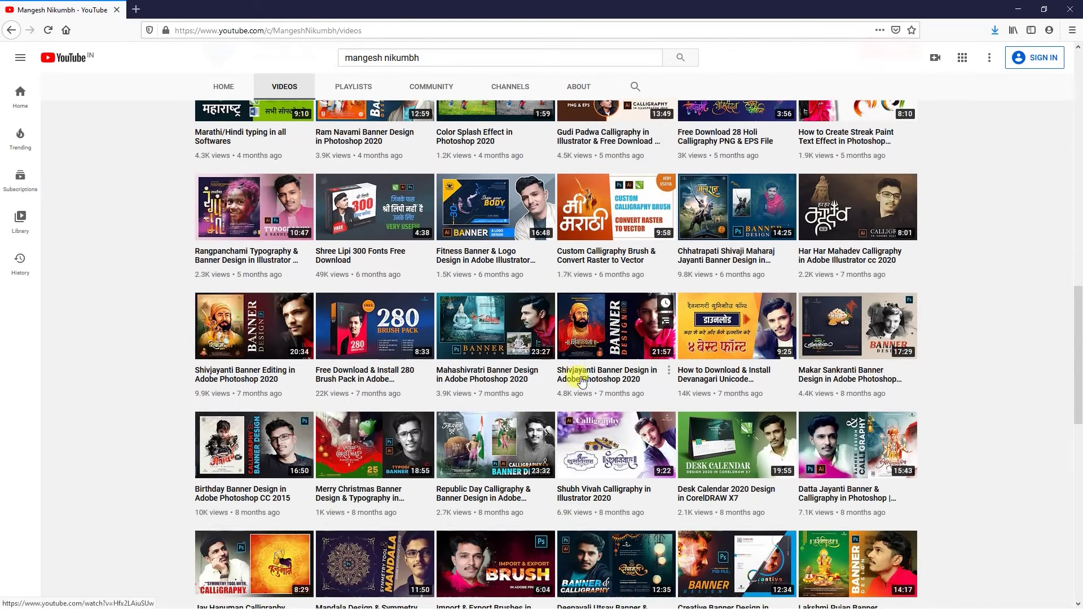
pyautogui.scroll(-10, 583, 383)
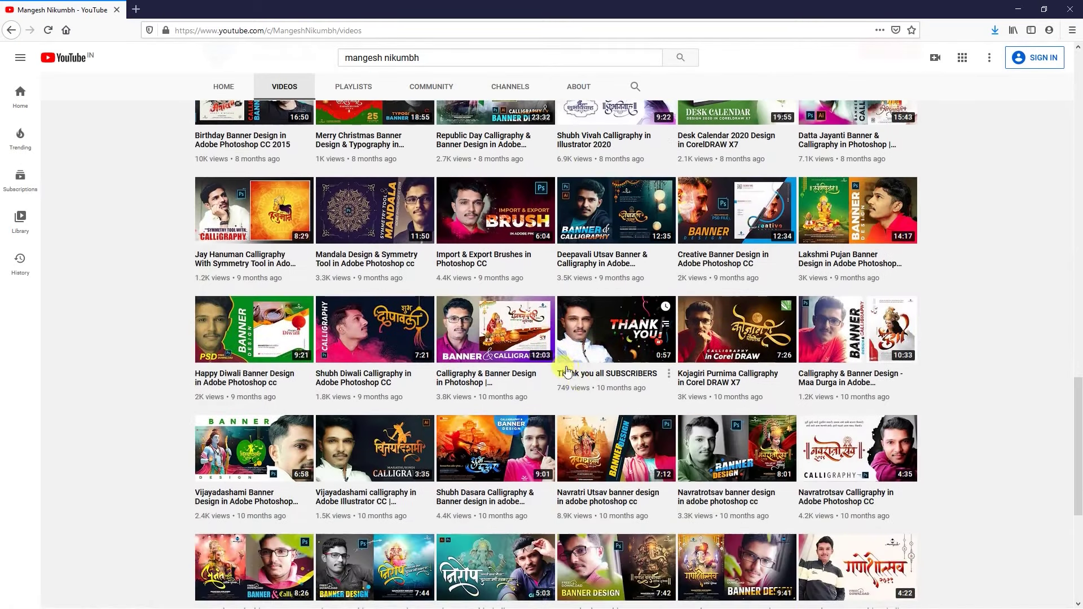
pyautogui.scroll(-2, 581, 390)
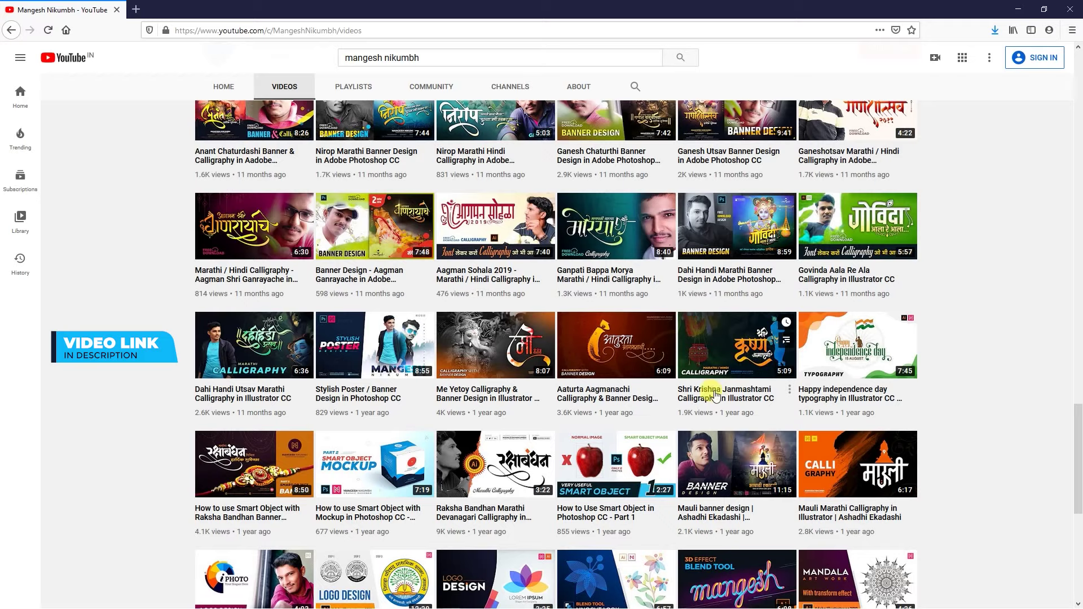
pyautogui.scroll(-4, 713, 395)
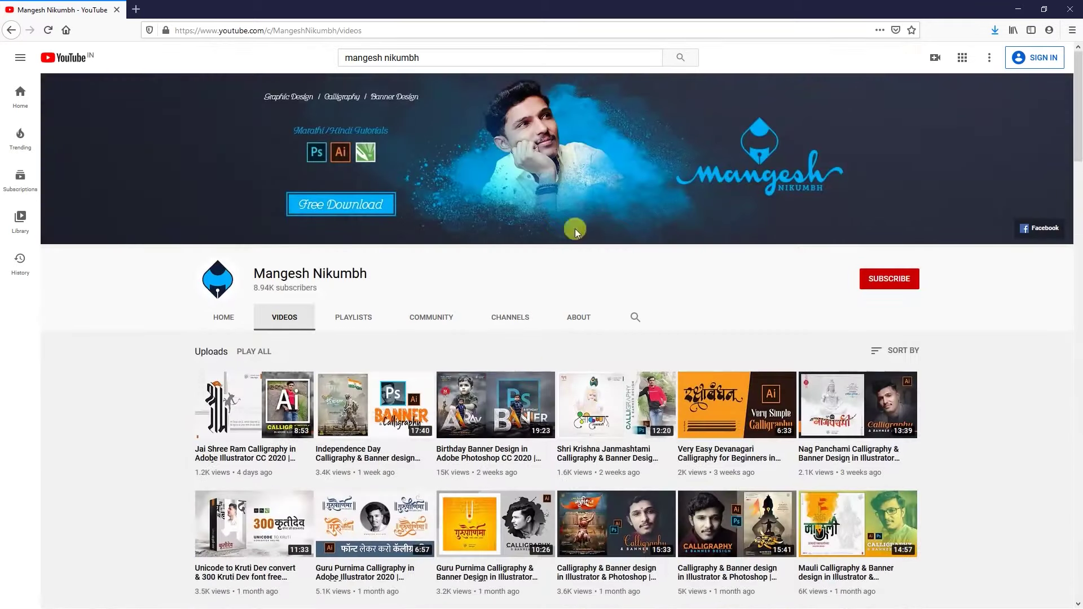
pyautogui.click(1037, 229)
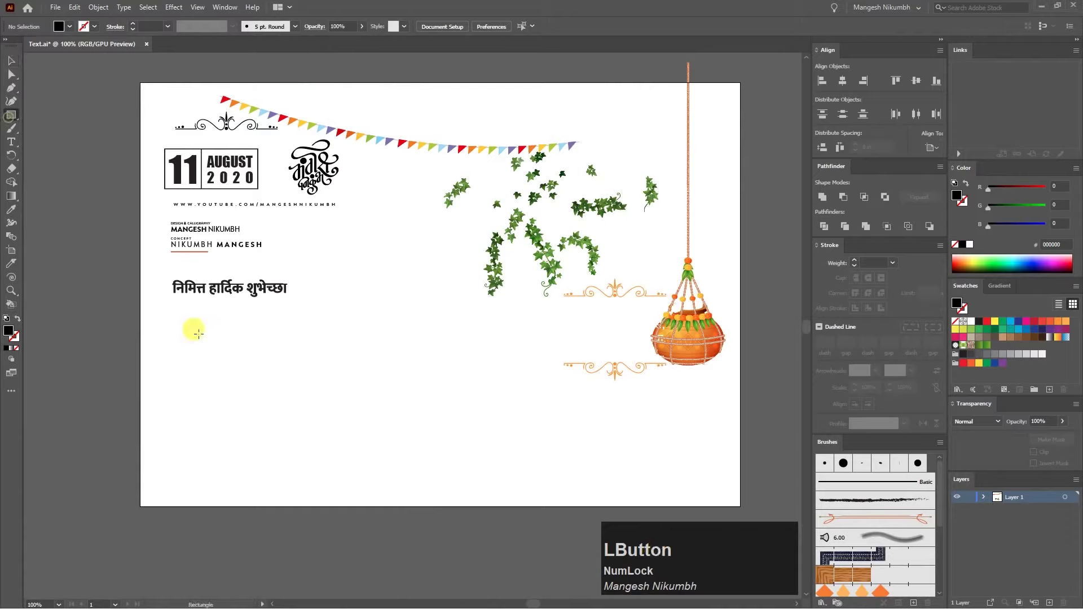
# Step: In Illustrator, draw a thin black bar about 3.68 in wide and 0.11 in high below the Devanagari greeting text
pyautogui.moveTo(233, 391); pyautogui.dragTo(422, 396)
pyautogui.click(11, 60)
pyautogui.click(397, 327)
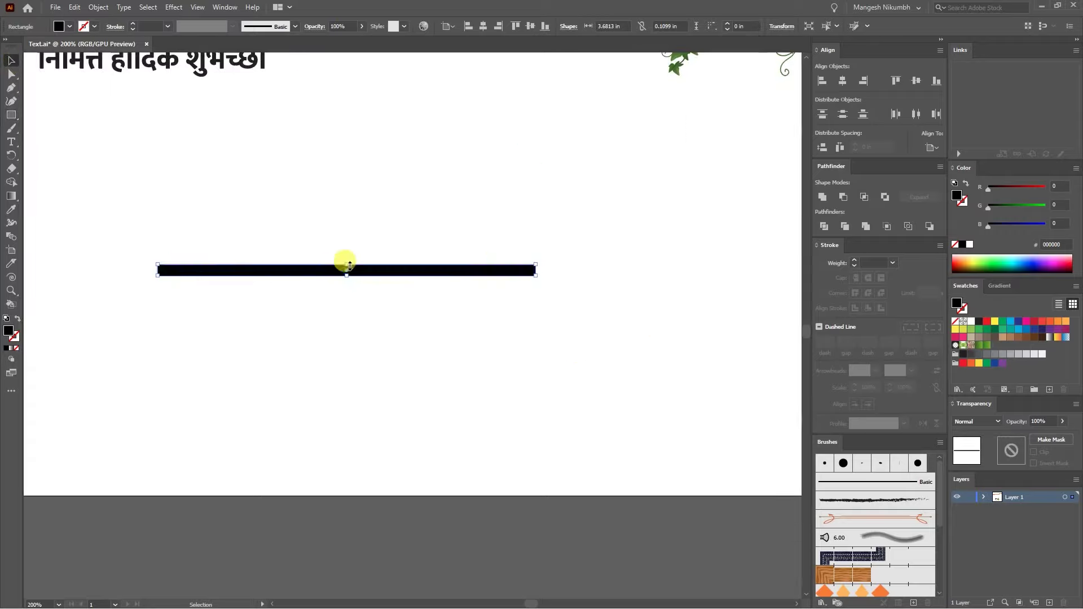
# Step: Thicken the bar to about 0.14 in and save it as an art brush with the default options
pyautogui.moveTo(347, 263)
pyautogui.mouseDown()
pyautogui.moveTo(551, 324)
pyautogui.moveTo(842, 509)
pyautogui.mouseUp()
pyautogui.click(390, 237)
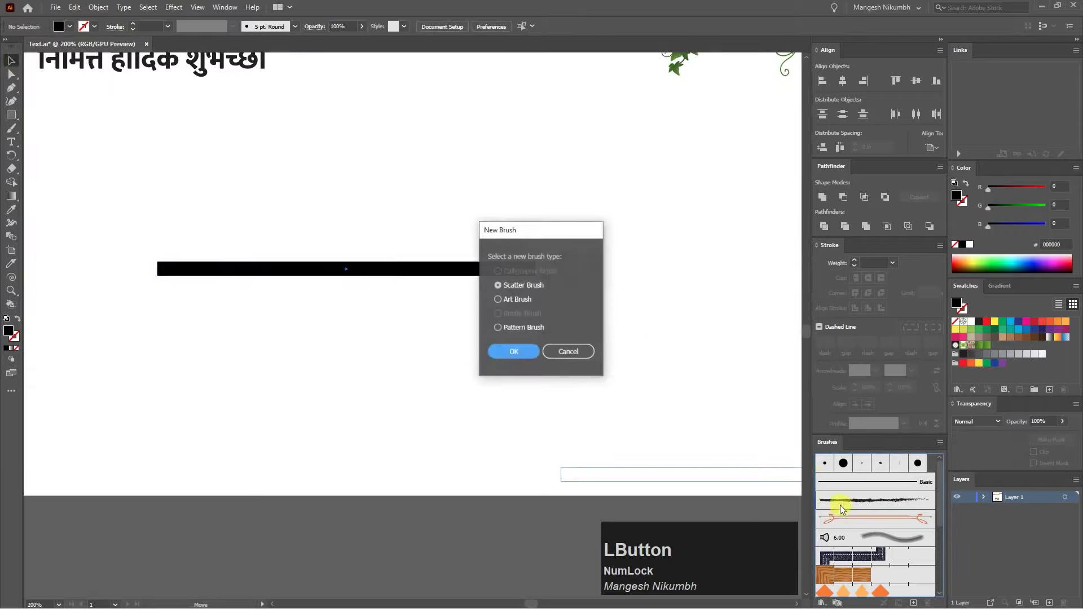
pyautogui.click(524, 304)
pyautogui.click(513, 353)
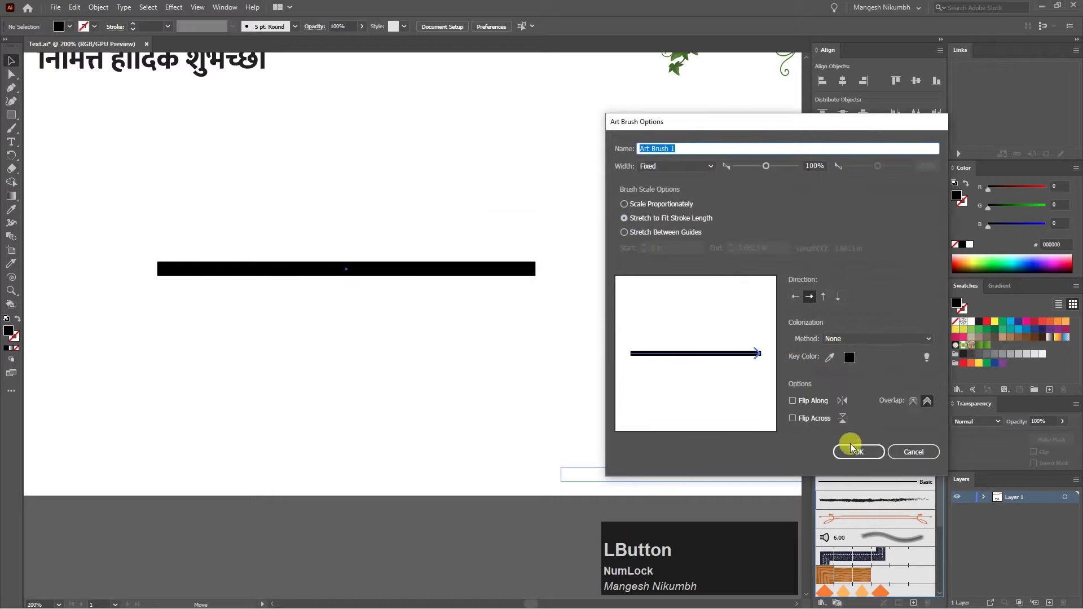
pyautogui.click(856, 451)
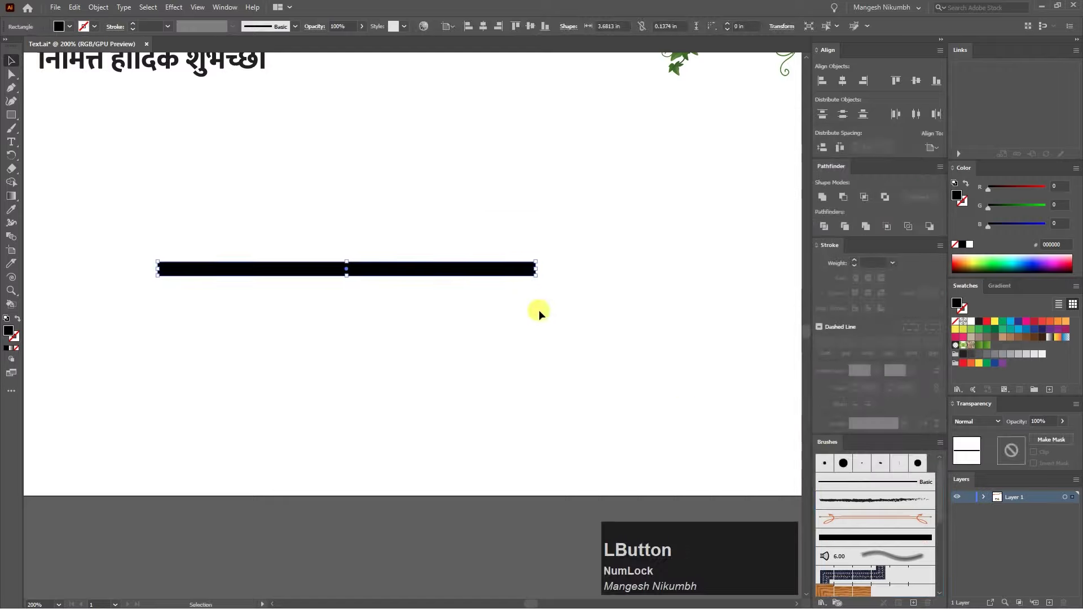
# Step: Delete the black bar from the artboard and choose the new solid bar art brush for the stroke
pyautogui.click(496, 265)
pyautogui.press('Delete')
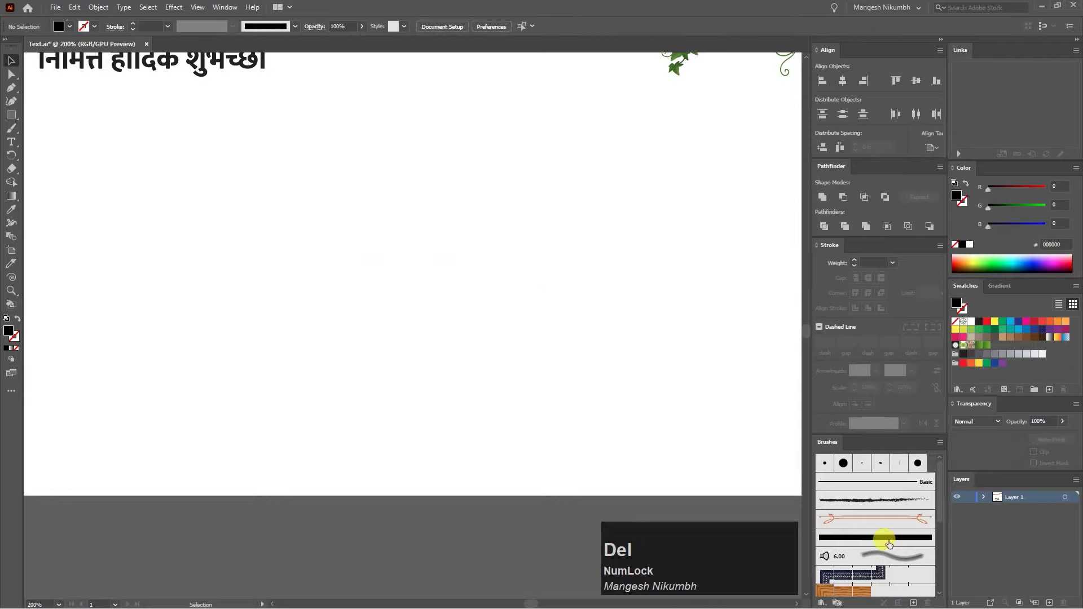
pyautogui.click(888, 540)
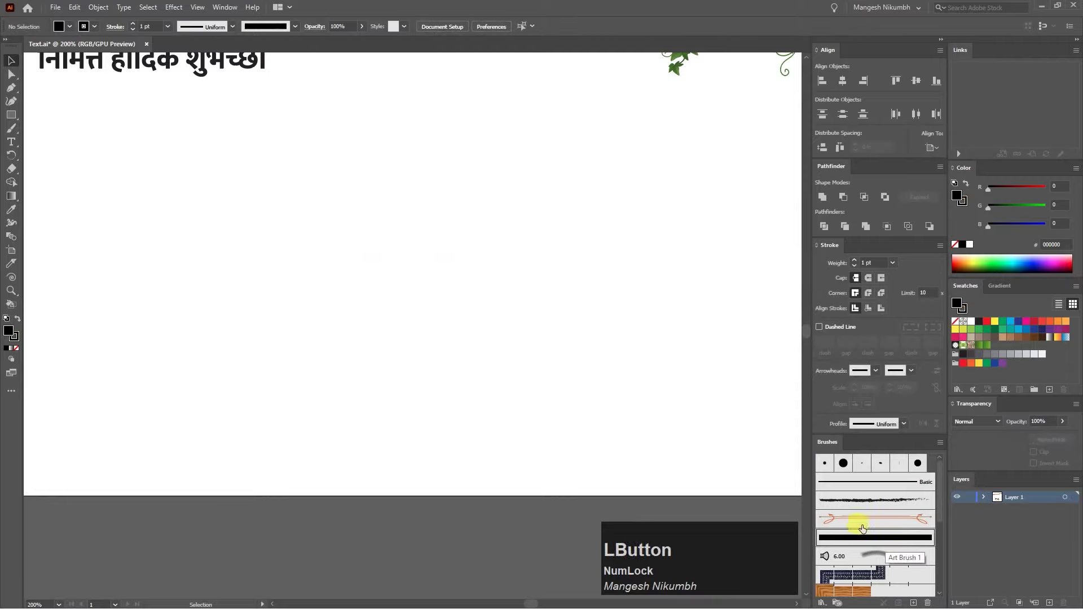
# Step: Paint a straight horizontal bar about 5.38 in wide below the greeting text with the new art brush
pyautogui.click(12, 129)
pyautogui.moveTo(121, 264); pyautogui.dragTo(674, 299)
pyautogui.press('v')
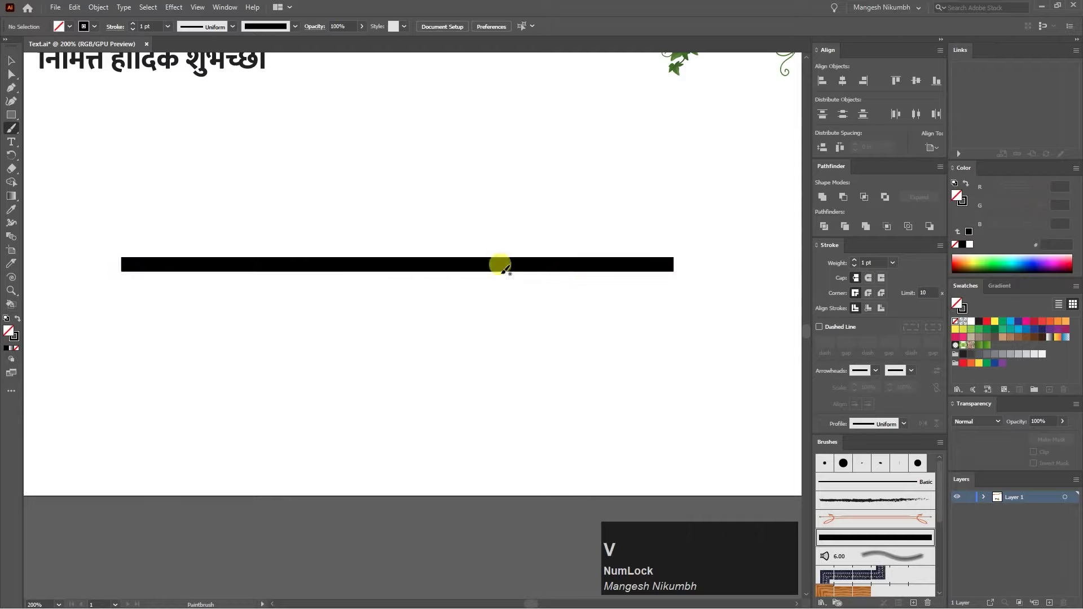
# Step: Select the painted bar and try brownish gray and green (8DC63F) as its stroke colour
pyautogui.moveTo(484, 315); pyautogui.dragTo(431, 220)
pyautogui.click(15, 337)
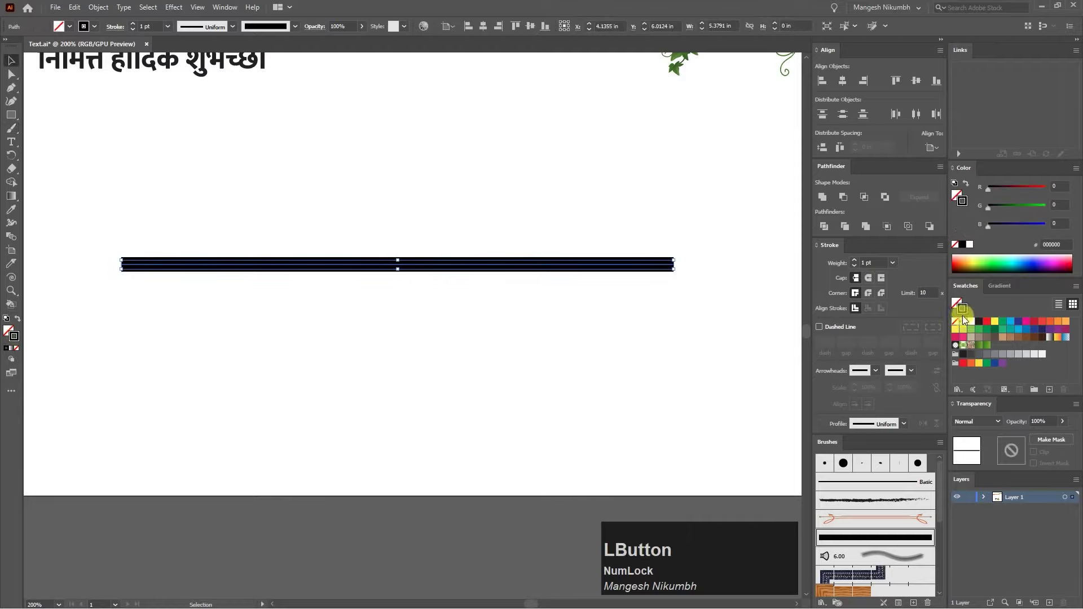
pyautogui.click(987, 337)
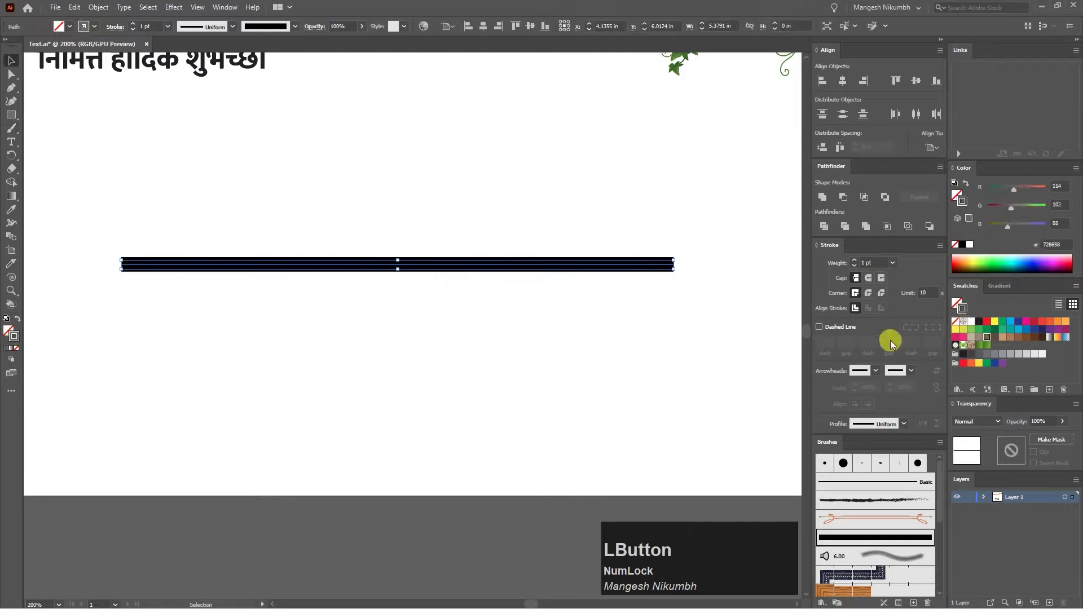
pyautogui.click(971, 330)
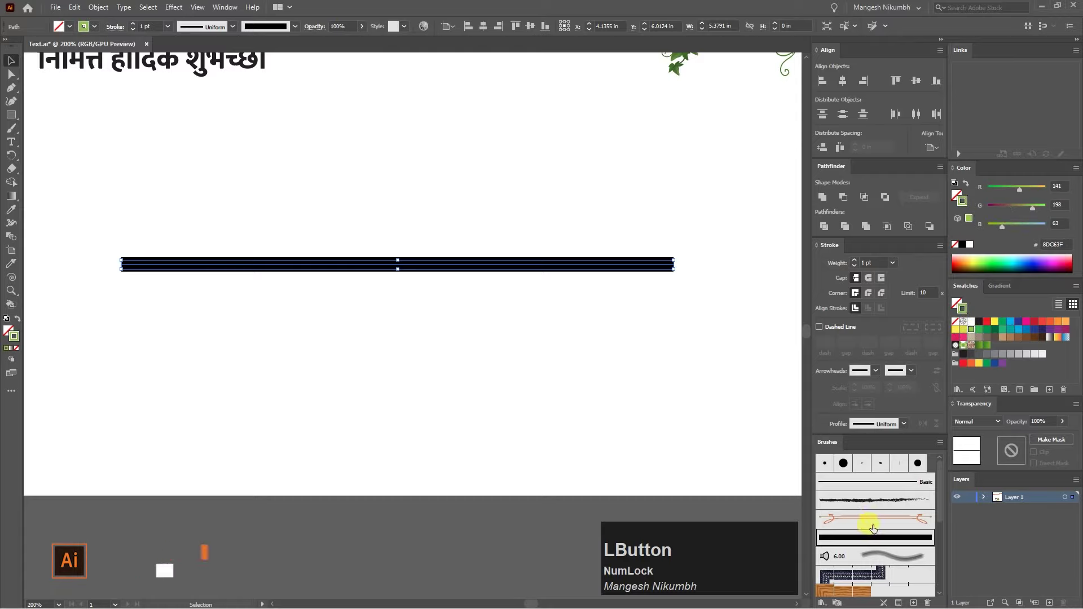
# Step: Set the art brush's colorization method to Tints and apply the change to existing strokes
pyautogui.doubleClick(873, 531)
pyautogui.click(874, 340)
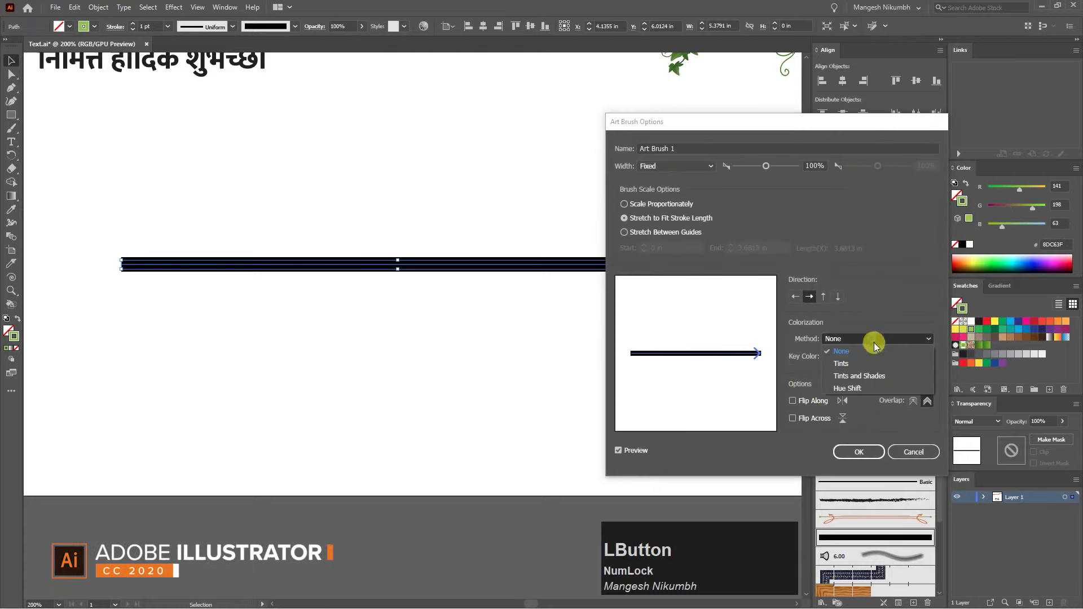
pyautogui.click(842, 364)
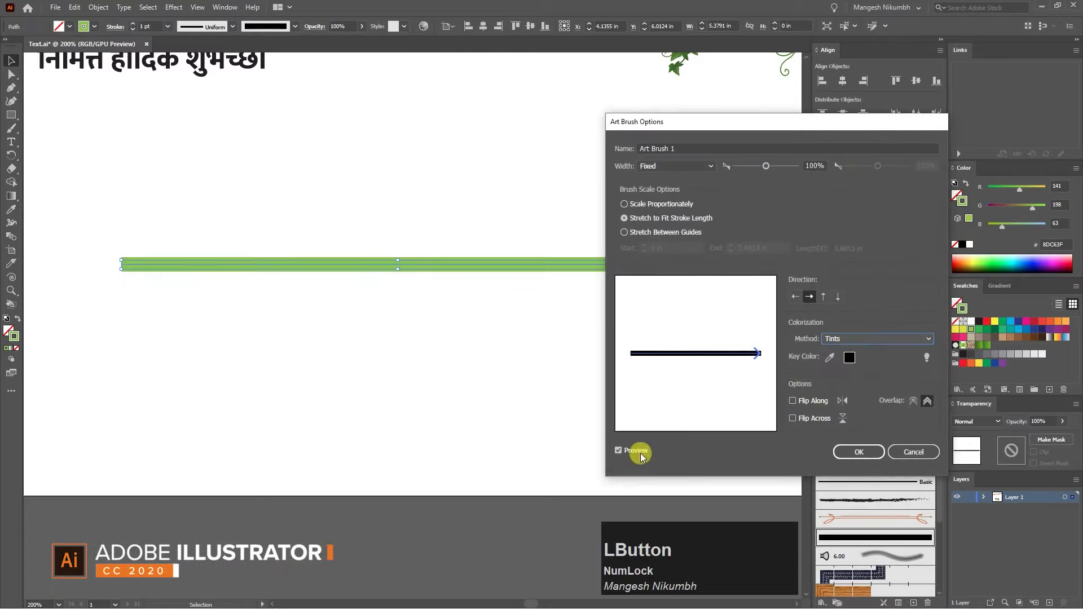
pyautogui.click(846, 339)
pyautogui.click(847, 374)
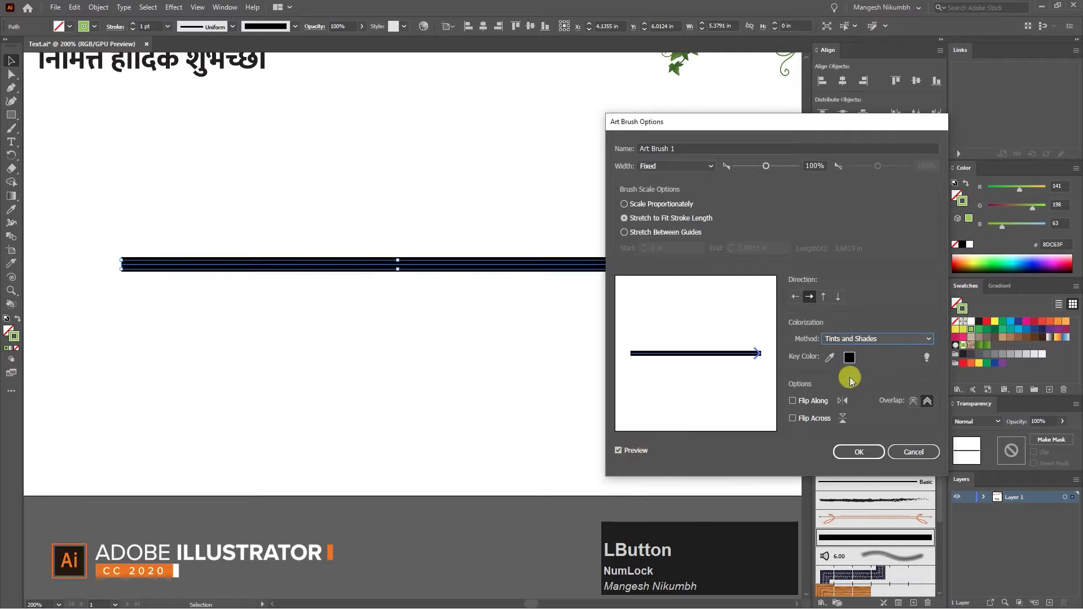
pyautogui.click(851, 344)
pyautogui.click(840, 363)
pyautogui.click(863, 453)
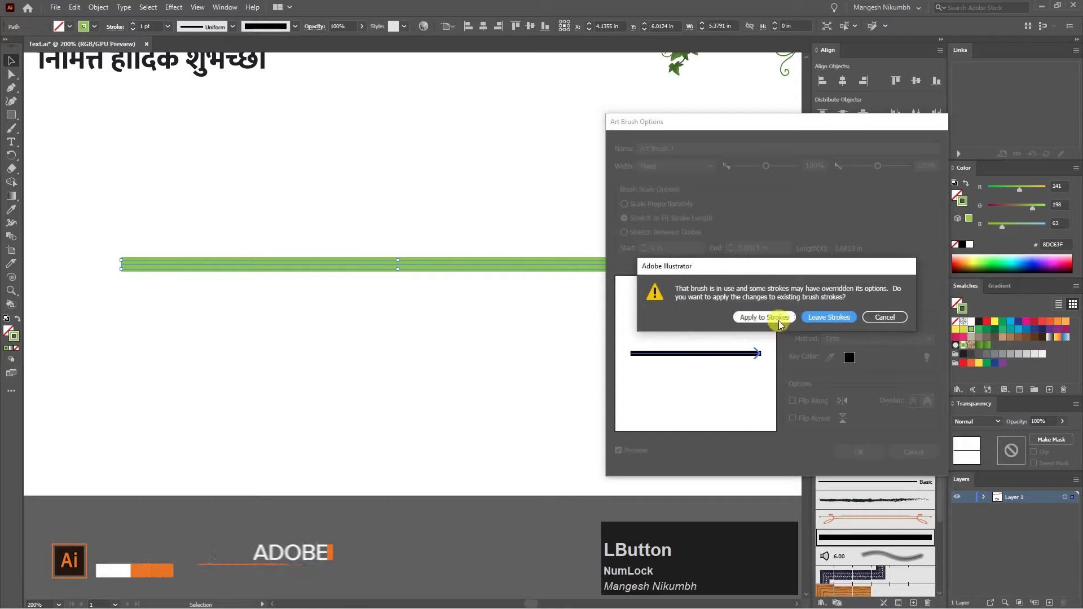
pyautogui.click(749, 315)
# Step: Recolour the bar's stroke light gray (D1D3D4) and move the bar up closer to the greeting text
pyautogui.click(978, 354)
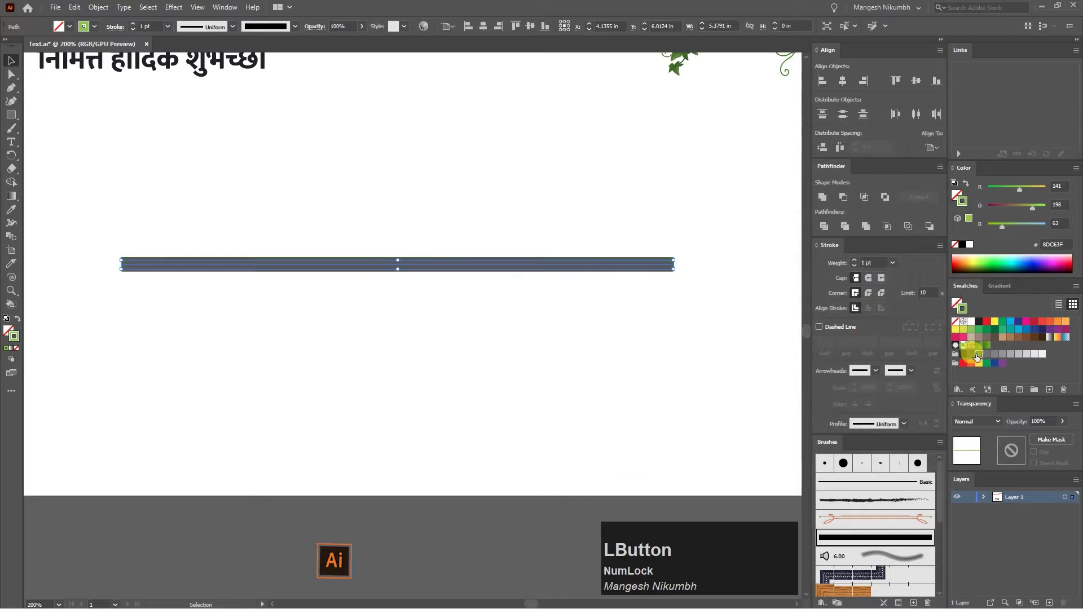
pyautogui.click(1026, 354)
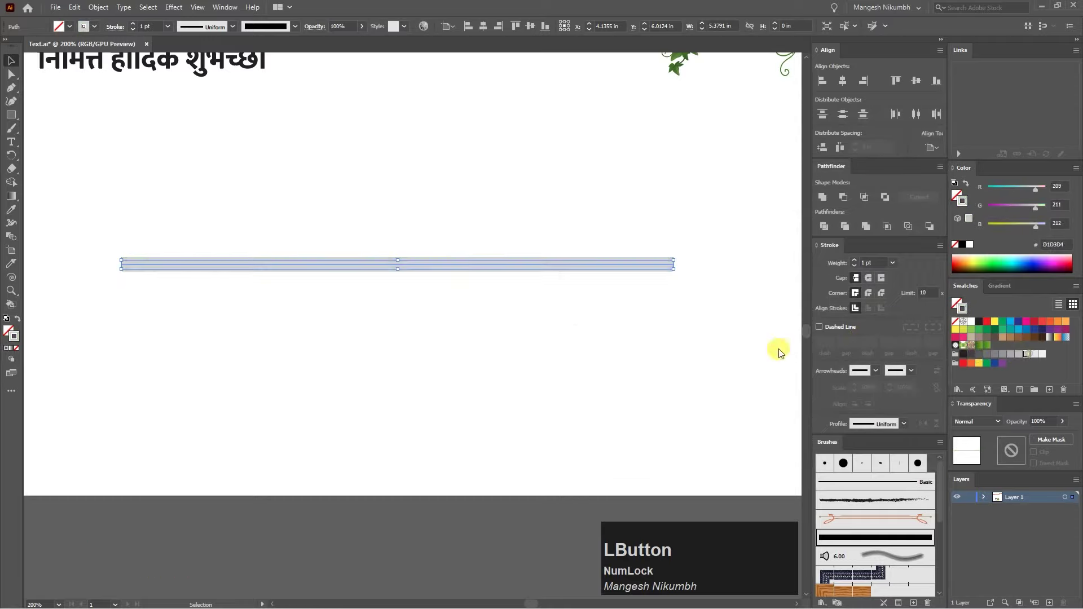
pyautogui.click(584, 340)
pyautogui.hotkey('ctrl', '-')
pyautogui.moveTo(456, 337); pyautogui.dragTo(446, 356)
pyautogui.moveTo(434, 297); pyautogui.dragTo(423, 254)
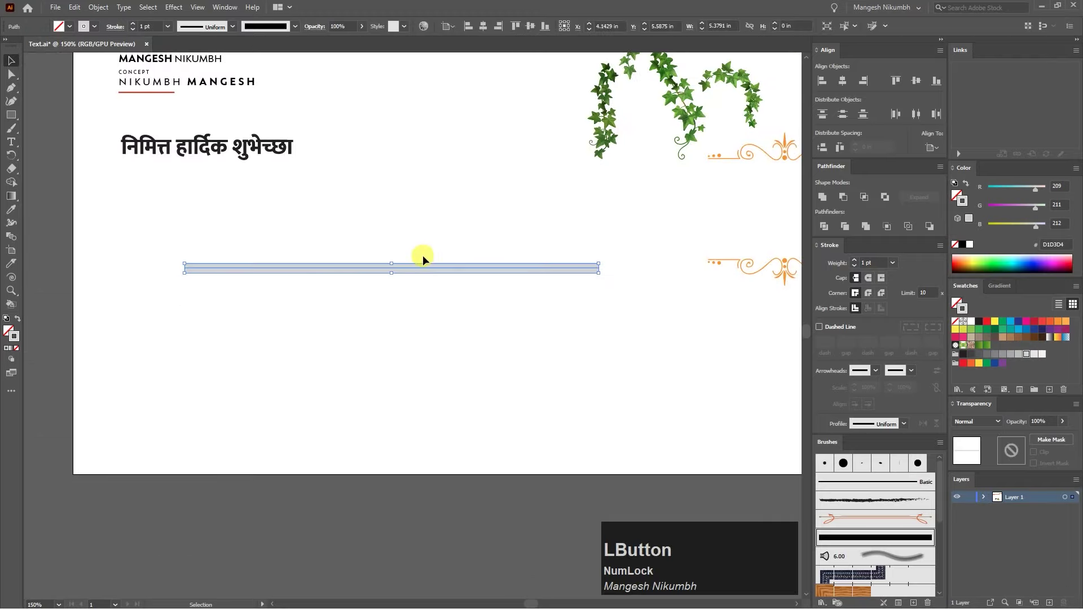
pyautogui.click(268, 316)
pyautogui.hscroll(-2, 226, 276)
# Step: Paint a vertical stem about 1 in long hanging from the bar's left part and copy it a short distance to the right
pyautogui.press('b')
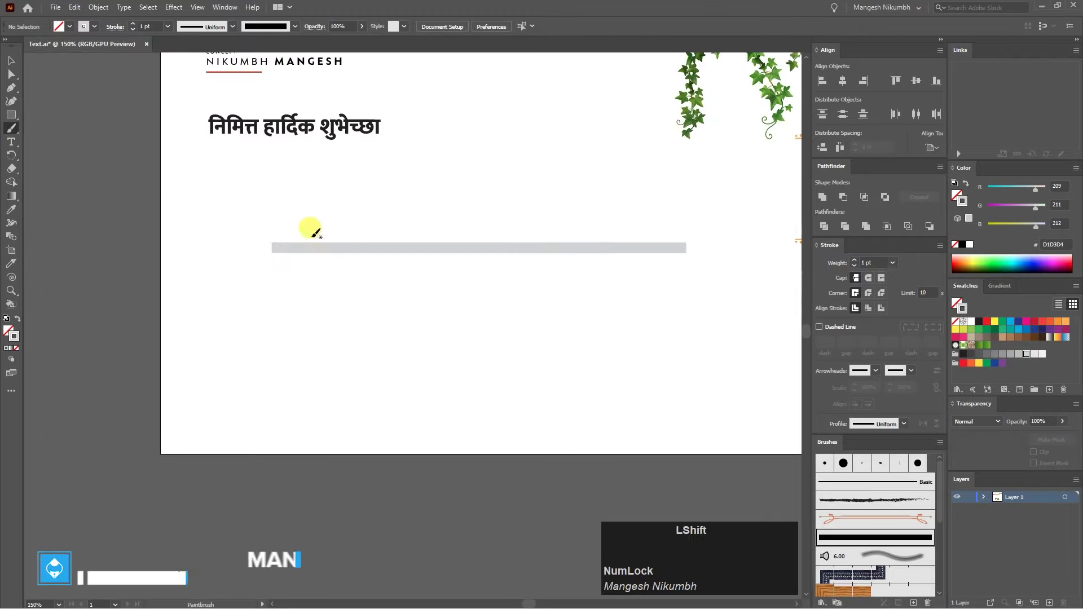
pyautogui.moveTo(318, 248); pyautogui.dragTo(322, 321)
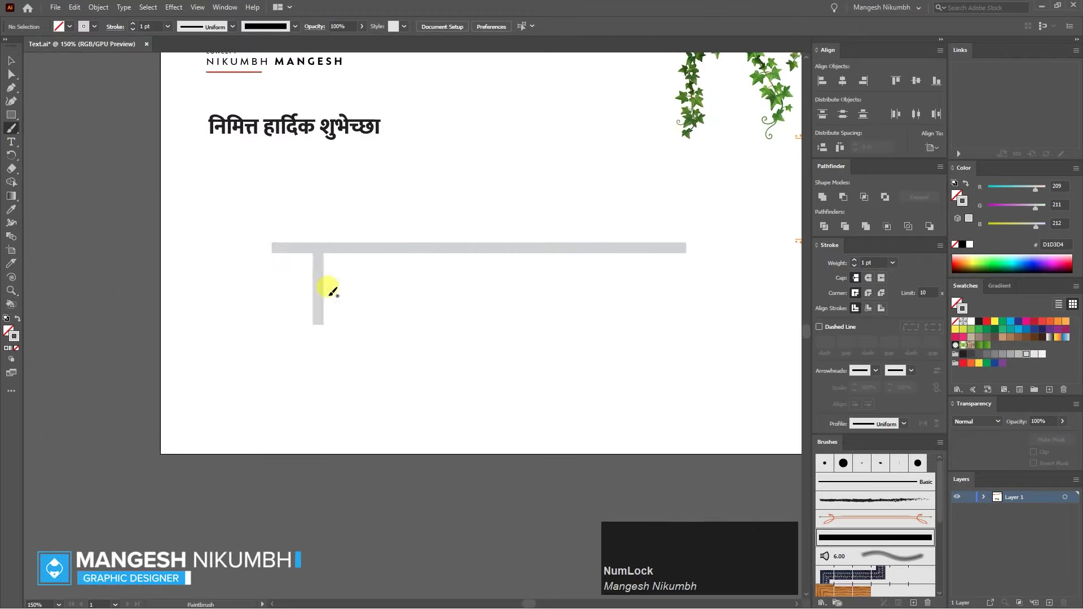
pyautogui.moveTo(319, 282); pyautogui.dragTo(353, 283)
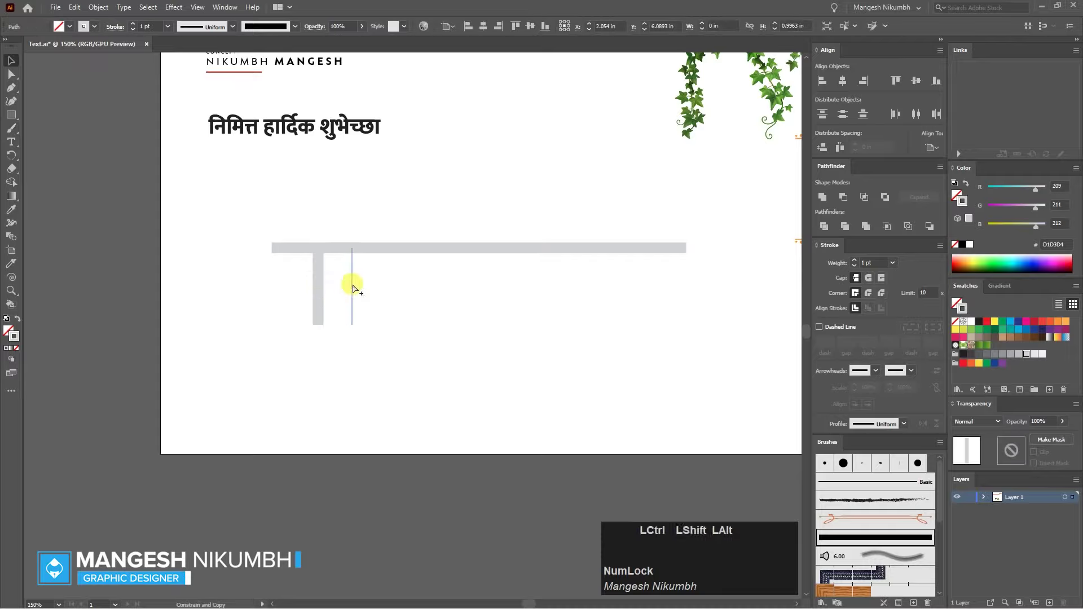
# Step: Continue the first stem's lower end leftwards, up and back right to form an open squared bowl
pyautogui.press('p')
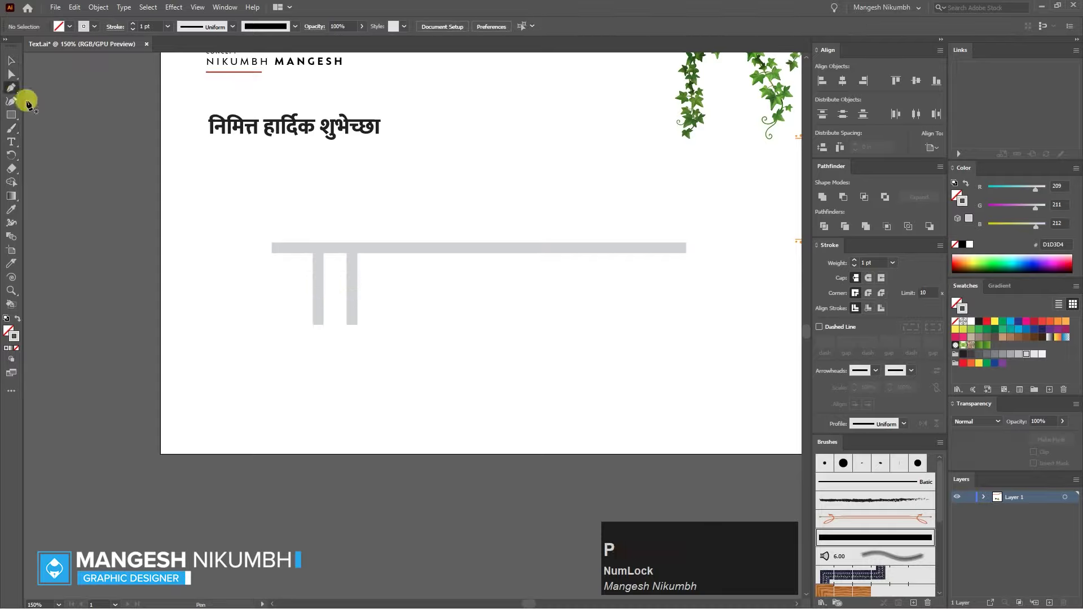
pyautogui.click(60, 123)
pyautogui.click(318, 325)
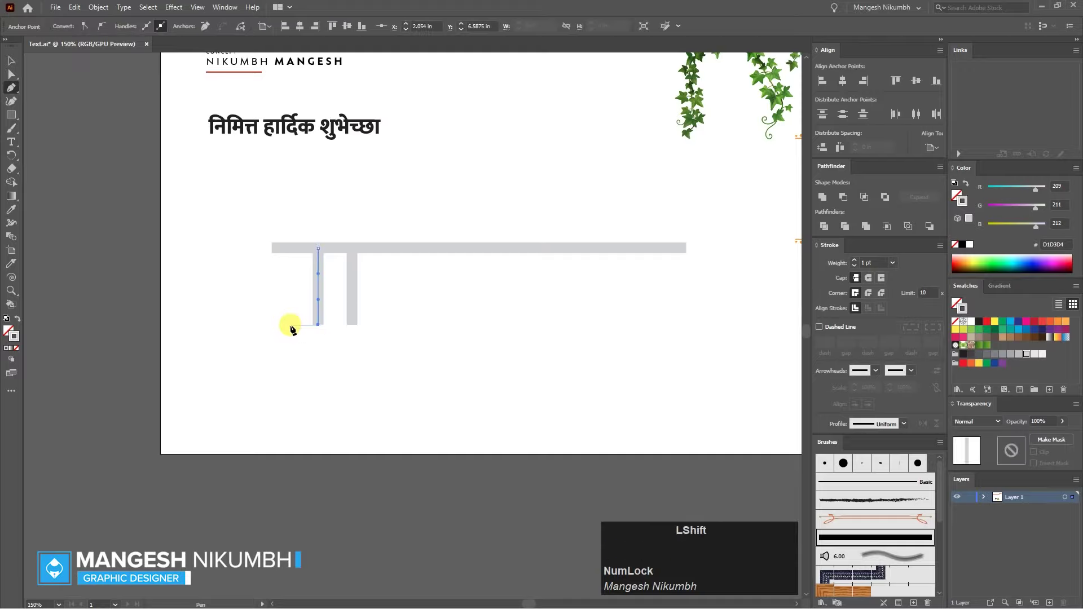
pyautogui.keyDown('shift'); pyautogui.click(284, 273); pyautogui.keyUp('shift')
pyautogui.keyDown('shift'); pyautogui.click(308, 273); pyautogui.keyUp('shift')
pyautogui.press('v')
pyautogui.click(254, 268)
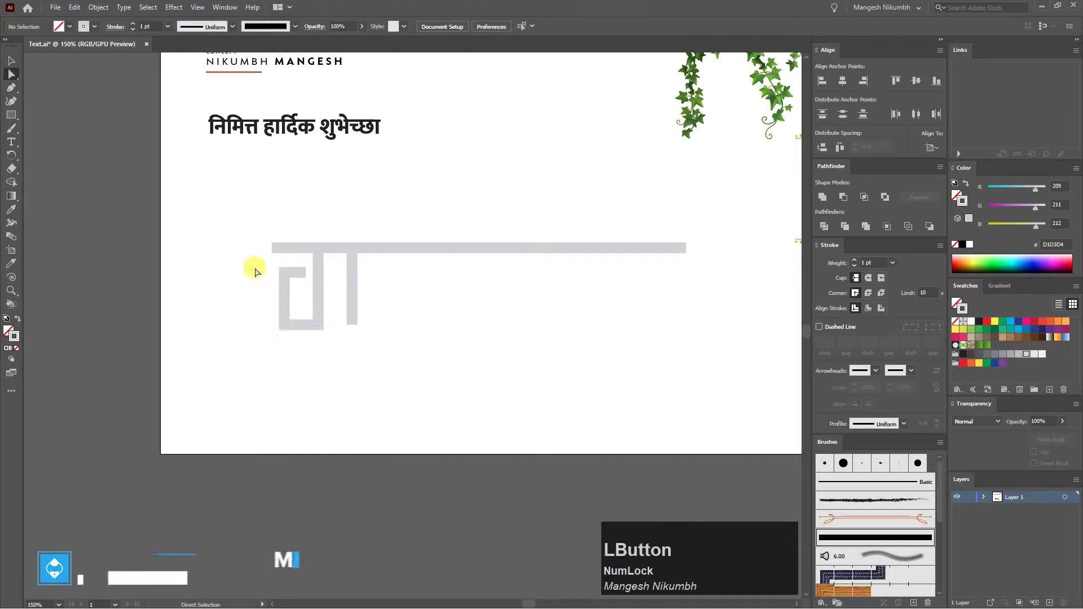
# Step: Set the stroke weight of all the gray lettering strokes to 1.5 pt
pyautogui.scroll(1, 341, 268)
pyautogui.moveTo(457, 387); pyautogui.dragTo(228, 193)
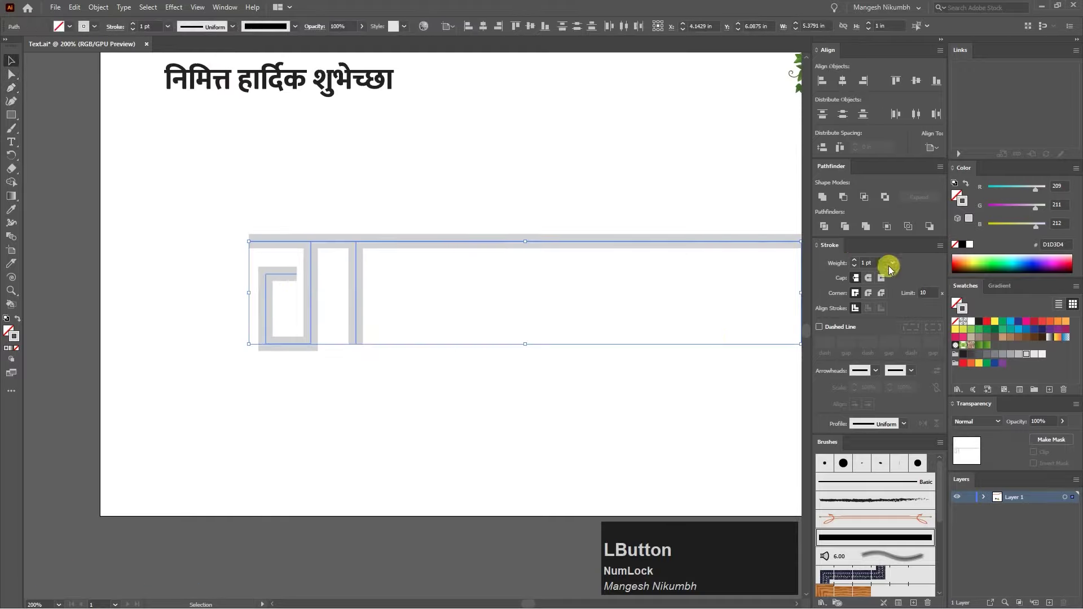
pyautogui.write('1.5')
pyautogui.press('Return')
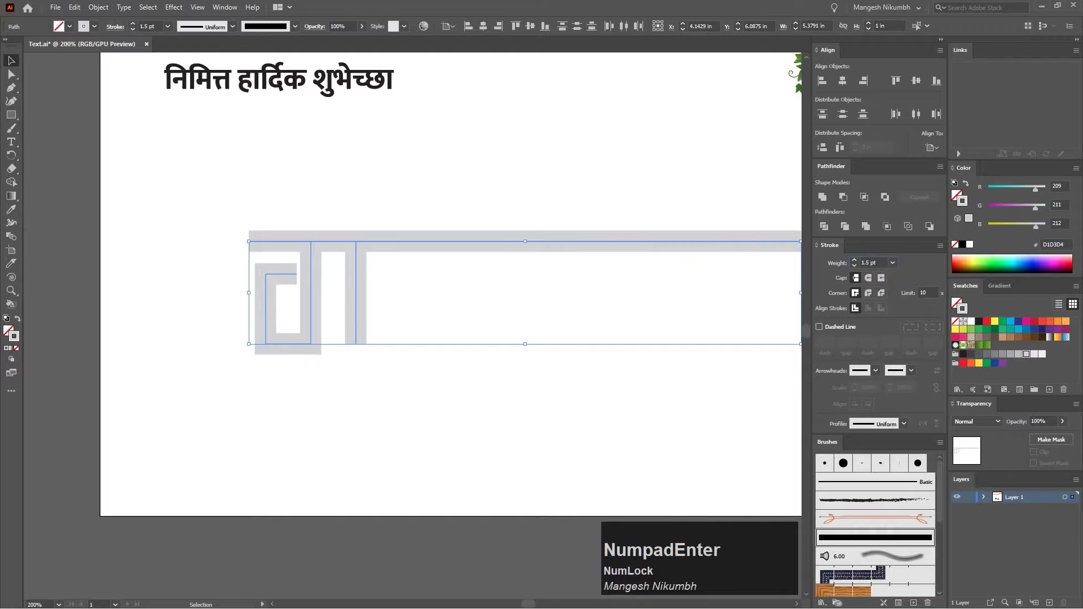
pyautogui.click(411, 329)
# Step: Lengthen the separate vertical stem downwards and place a copy of it just to its right
pyautogui.moveTo(475, 299); pyautogui.dragTo(420, 318)
pyautogui.moveTo(302, 364); pyautogui.dragTo(302, 386)
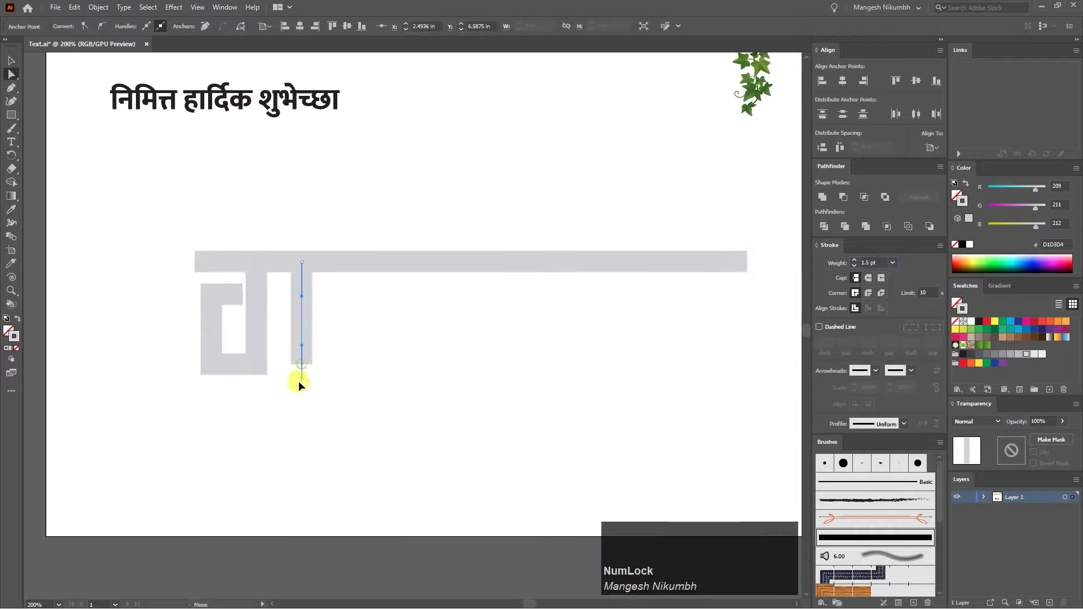
pyautogui.click(366, 346)
pyautogui.click(301, 331)
pyautogui.keyDown('alt'); pyautogui.keyDown('shift'); pyautogui.moveTo(302, 329); pyautogui.dragTo(343, 325); pyautogui.keyUp('shift'); pyautogui.keyUp('alt')
pyautogui.moveTo(344, 325); pyautogui.dragTo(466, 339)
# Step: Round the two left corners of the first letter's squared bowl into a smooth curve
pyautogui.press('a')
pyautogui.moveTo(288, 297); pyautogui.dragTo(342, 405)
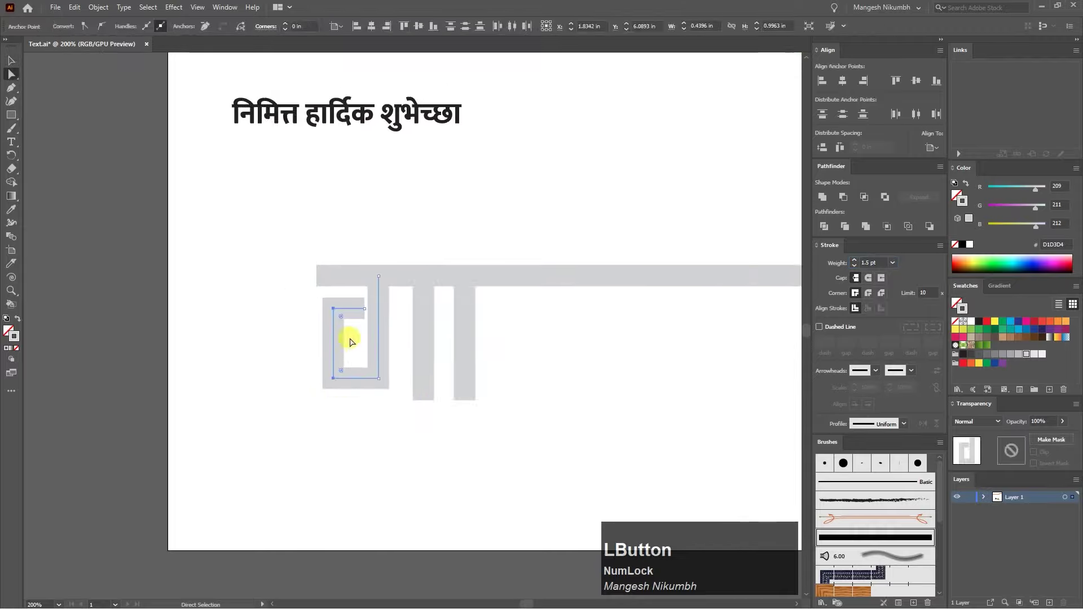
pyautogui.moveTo(427, 338)
pyautogui.mouseDown()
pyautogui.moveTo(544, 350)
pyautogui.moveTo(486, 357)
pyautogui.moveTo(395, 338)
pyautogui.mouseUp()
pyautogui.click(558, 355)
# Step: Tighten the spacing of the two long stems and nudge their lower ends up slightly
pyautogui.press('v')
pyautogui.moveTo(433, 344); pyautogui.dragTo(427, 344)
pyautogui.click(506, 400)
pyautogui.click(397, 395)
pyautogui.press('Right')
pyautogui.press('Right')
pyautogui.press('a')
pyautogui.moveTo(372, 369); pyautogui.dragTo(449, 401)
pyautogui.press('Up')
pyautogui.press('Up')
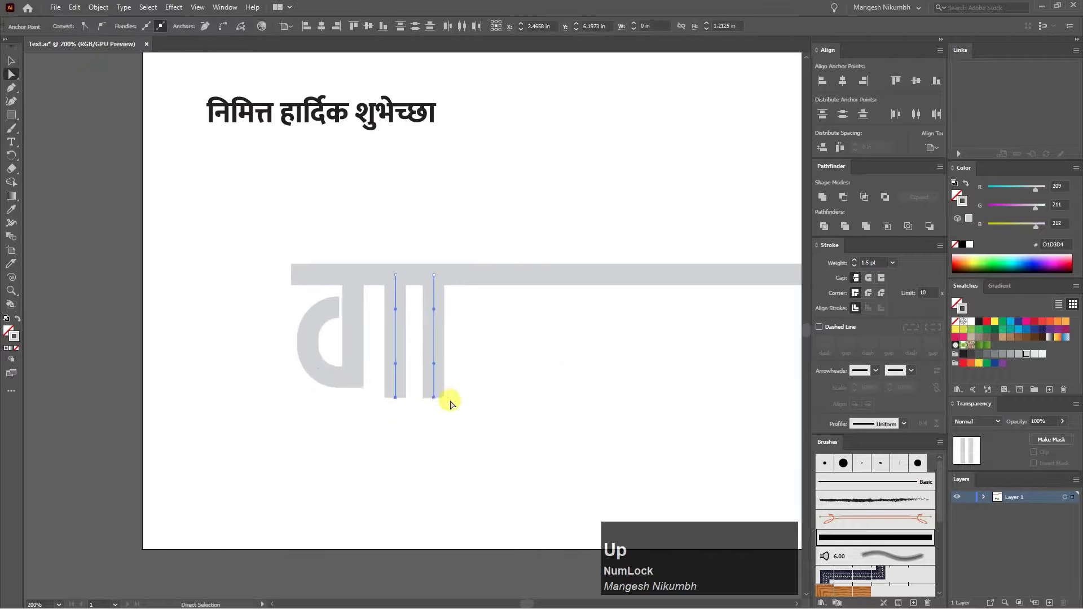
pyautogui.click(474, 395)
# Step: Draw a curved vowel stroke rising up and left from the headline bar above the two stems
pyautogui.hotkey('ctrl', '-')
pyautogui.moveTo(536, 324); pyautogui.dragTo(413, 341)
pyautogui.moveTo(295, 276); pyautogui.dragTo(341, 296)
pyautogui.hotkey('ctrl', 'z')
pyautogui.moveTo(309, 249)
pyautogui.mouseDown()
pyautogui.moveTo(362, 309)
pyautogui.moveTo(312, 313)
pyautogui.mouseUp()
pyautogui.press('v')
pyautogui.click(382, 302)
pyautogui.moveTo(400, 296); pyautogui.dragTo(366, 295)
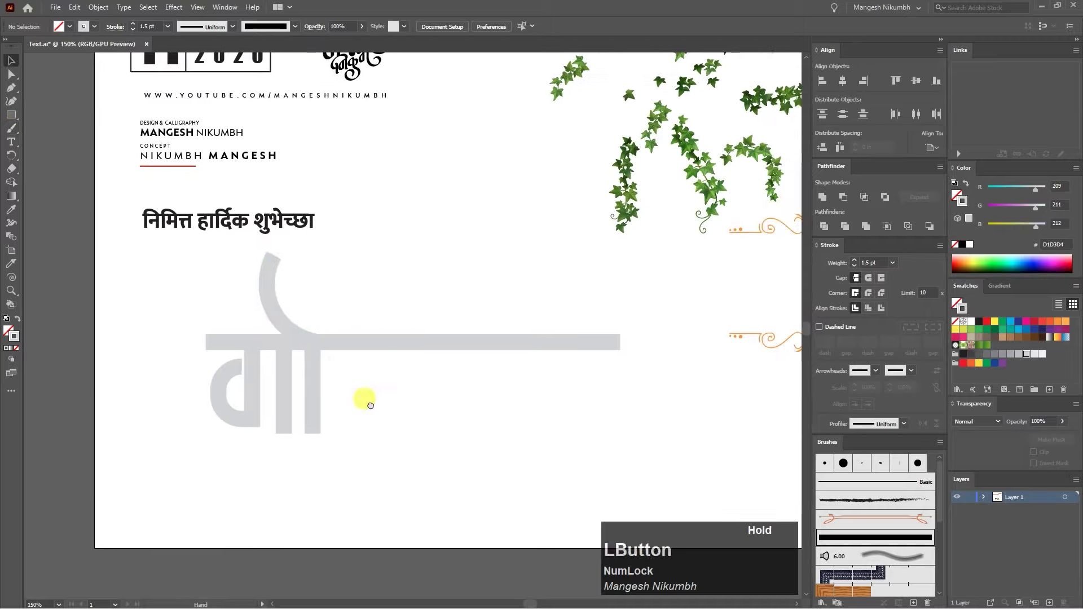
# Step: Copy a vertical stem further right and draw a circle about 0.77 in wide overlapping it in the same brush style
pyautogui.moveTo(344, 367)
pyautogui.mouseDown()
pyautogui.moveTo(351, 357)
pyautogui.moveTo(420, 388)
pyautogui.mouseUp()
pyautogui.click(426, 377)
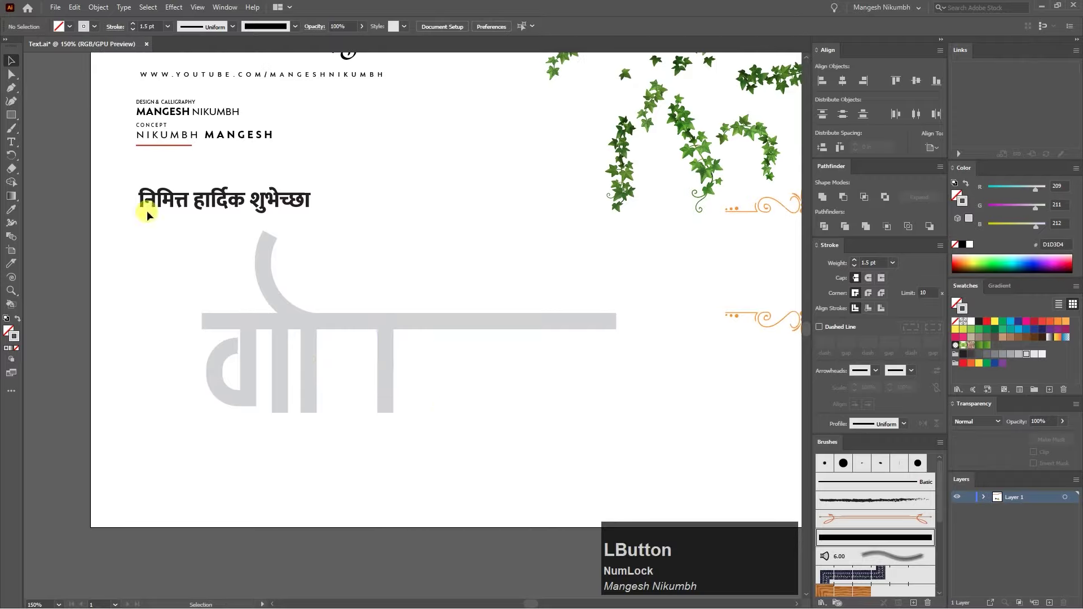
pyautogui.moveTo(13, 118); pyautogui.dragTo(45, 133)
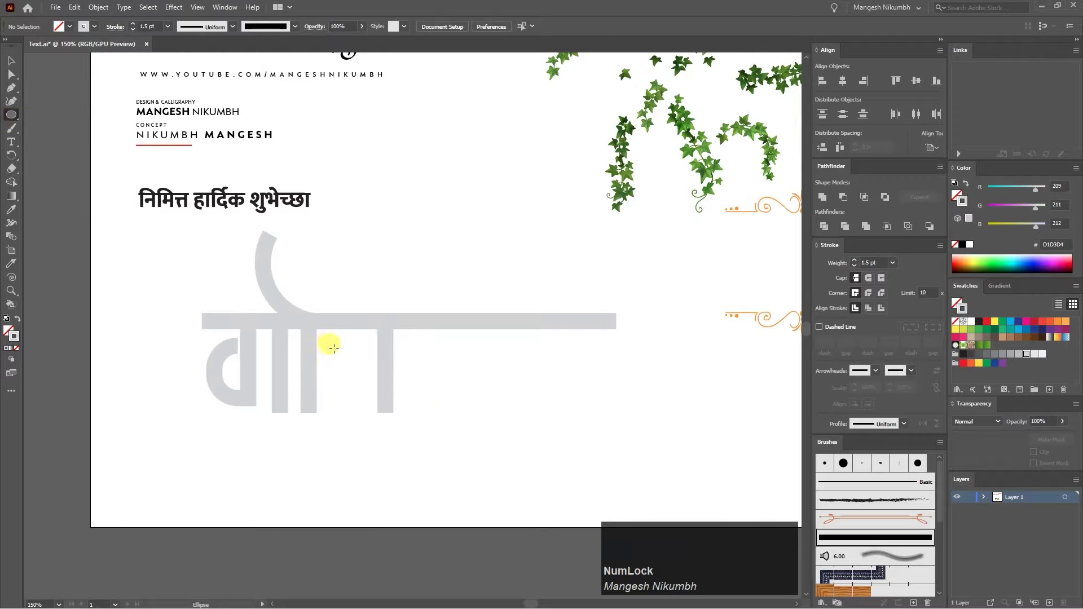
pyautogui.moveTo(333, 348); pyautogui.dragTo(398, 370)
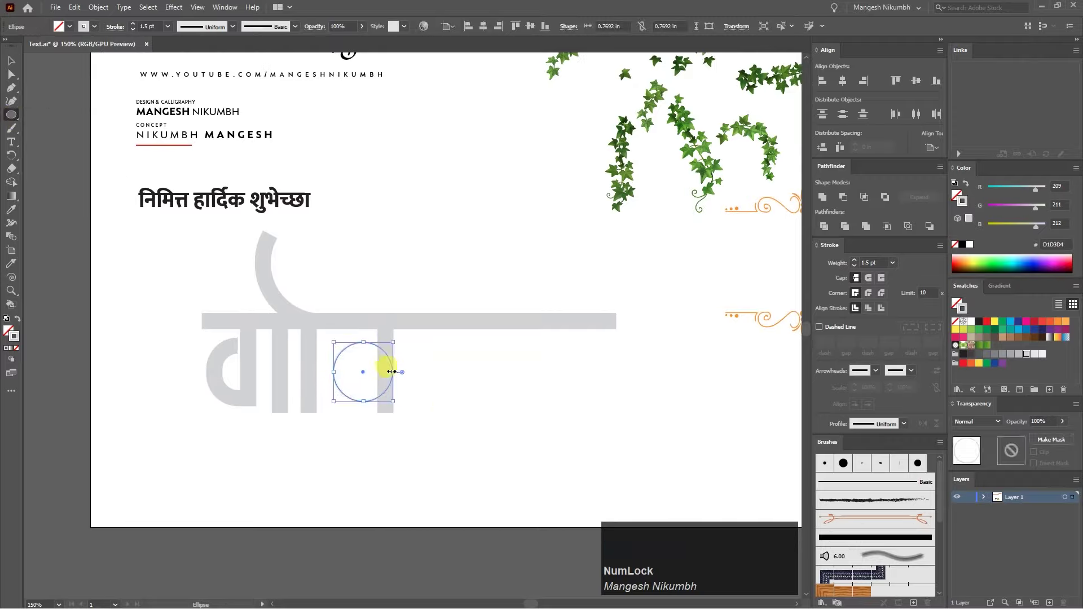
pyautogui.click(11, 222)
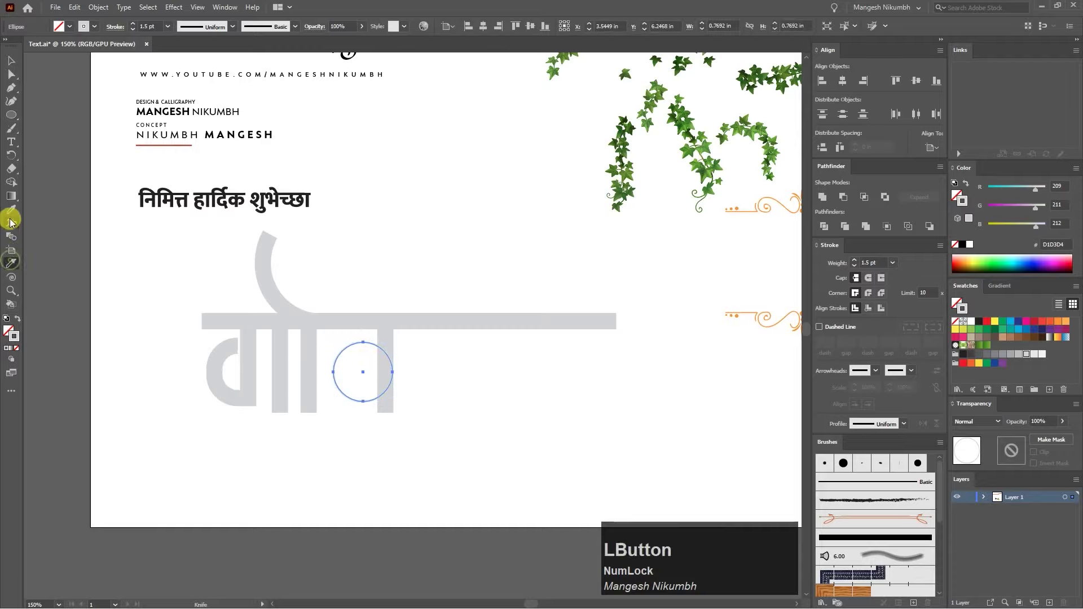
pyautogui.click(259, 320)
pyautogui.press('a')
pyautogui.click(435, 382)
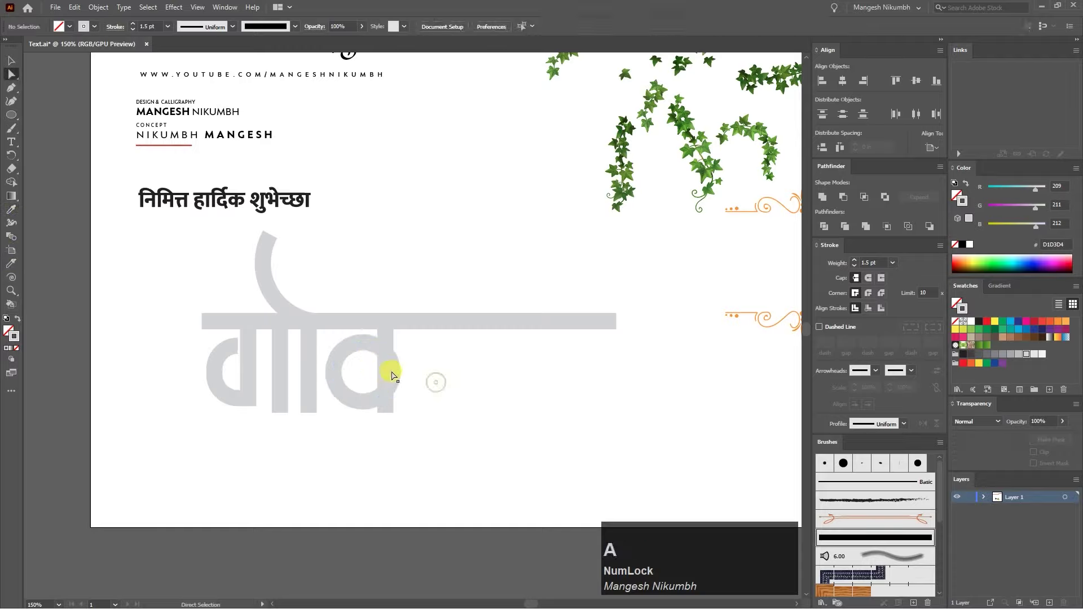
# Step: Add anchor points where the circle crosses the stem and delete the circle's arc beyond the stem
pyautogui.click(391, 374)
pyautogui.hotkey('ctrl', '+')
pyautogui.moveTo(436, 282); pyautogui.dragTo(396, 255)
pyautogui.click(421, 259)
pyautogui.click(403, 259)
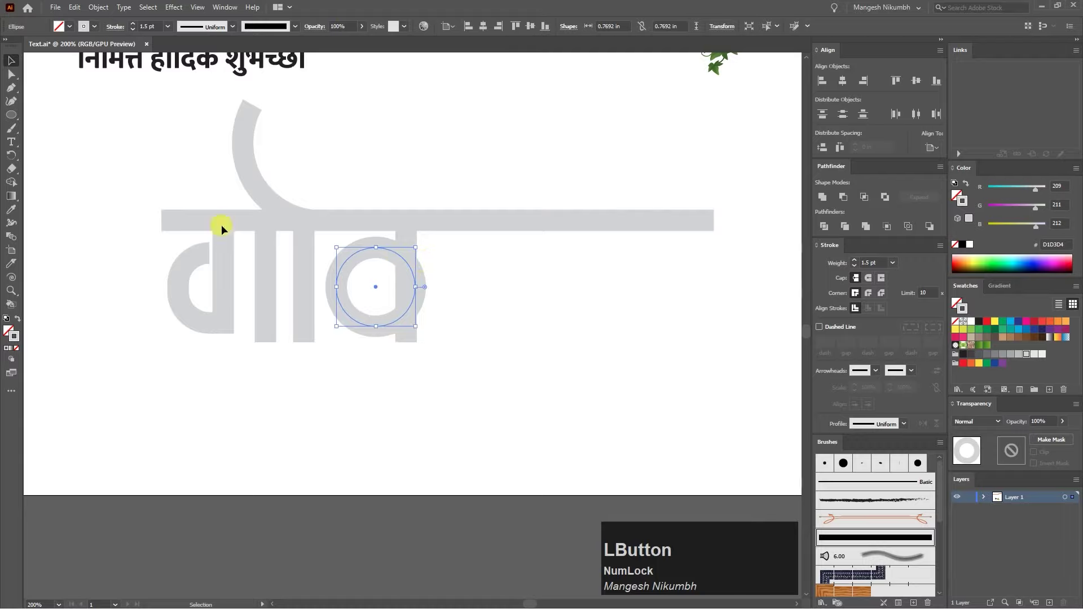
pyautogui.click(12, 88)
pyautogui.click(403, 258)
pyautogui.click(404, 314)
pyautogui.press('a')
pyautogui.click(416, 287)
pyautogui.press('Delete')
pyautogui.click(440, 285)
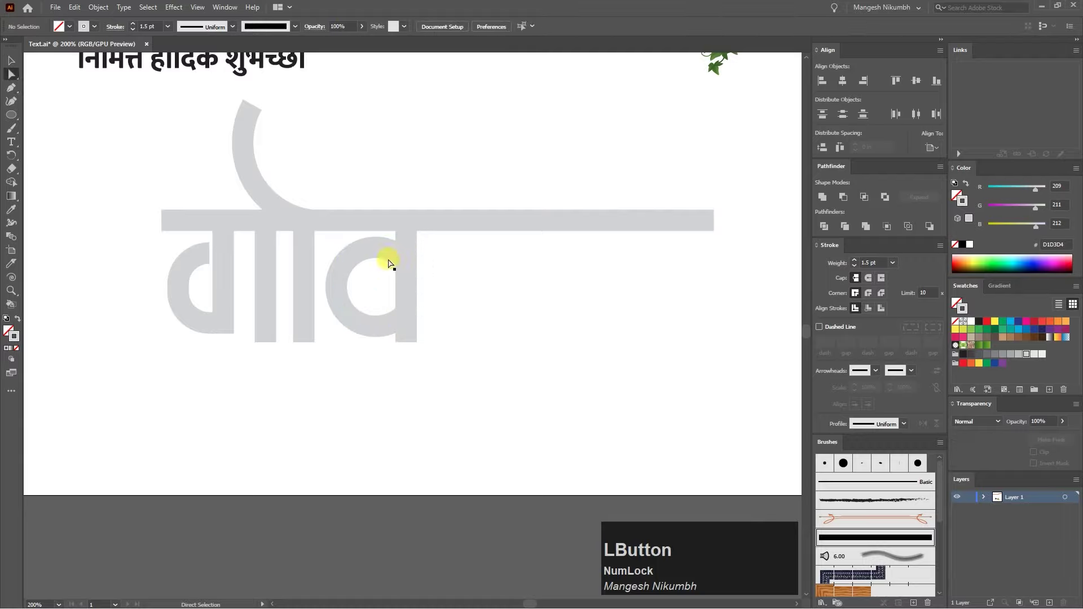
# Step: Remove the circle's upper-right anchor point, end the bowl's top with a short horizontal segment and select it with its stem
pyautogui.click(388, 256)
pyautogui.click(404, 258)
pyautogui.press('Delete')
pyautogui.press('p')
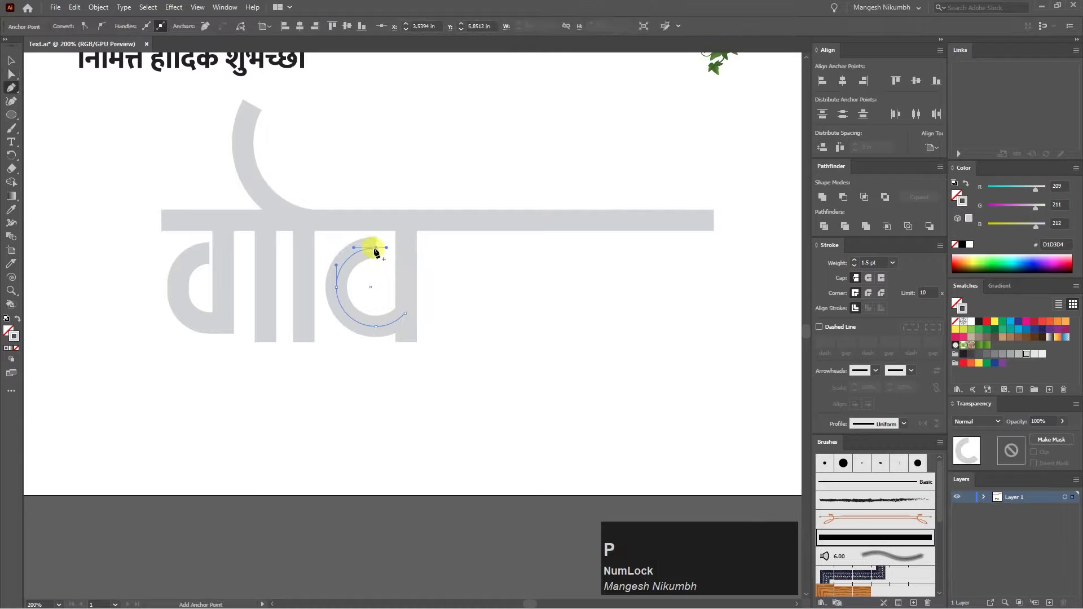
pyautogui.click(376, 248)
pyautogui.click(386, 248)
pyautogui.press('v')
pyautogui.click(463, 267)
pyautogui.moveTo(439, 291); pyautogui.dragTo(435, 295)
pyautogui.click(406, 285)
pyautogui.moveTo(438, 348); pyautogui.dragTo(330, 282)
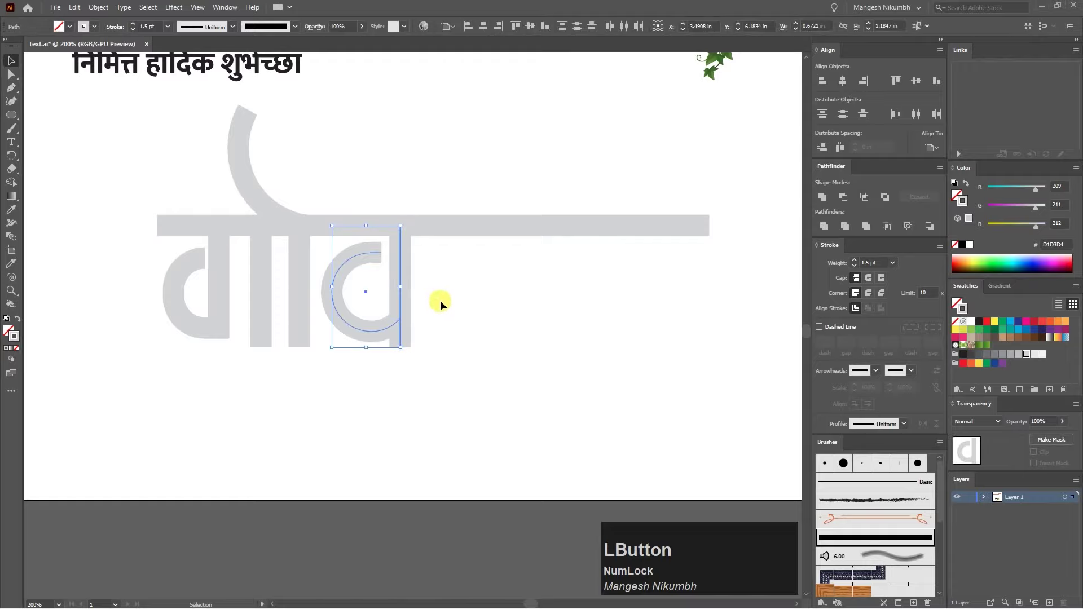
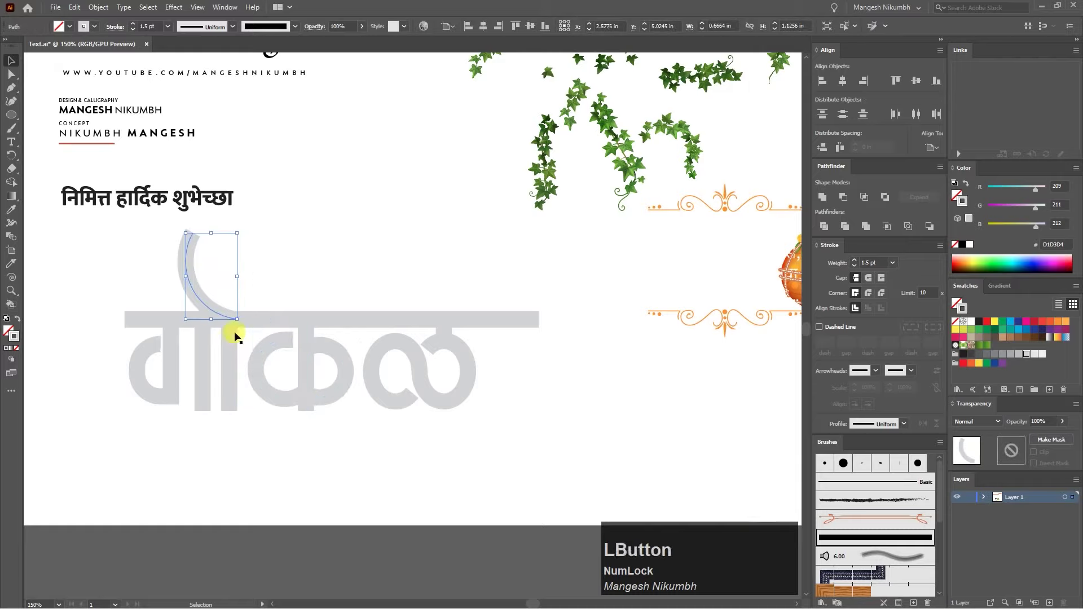
# Step: Nudge the curved vowel stroke and the क and ळ letterforms slightly left
pyautogui.press('Left')
pyautogui.click(368, 441)
pyautogui.moveTo(536, 454); pyautogui.dragTo(259, 330)
pyautogui.press('Left')
pyautogui.press('Left')
pyautogui.press('Left')
pyautogui.click(472, 429)
# Step: Copy a vertical stem to the right of the ळ and extend the headline bar's right end past it
pyautogui.moveTo(230, 400); pyautogui.dragTo(489, 402)
pyautogui.click(580, 363)
pyautogui.scroll(1, 575, 350)
pyautogui.hotkey('ctrl', '-')
pyautogui.press('a')
pyautogui.moveTo(419, 342); pyautogui.dragTo(514, 342)
# Step: Move the whole gray lettering down and left below the greeting text, and save the document
pyautogui.press('v')
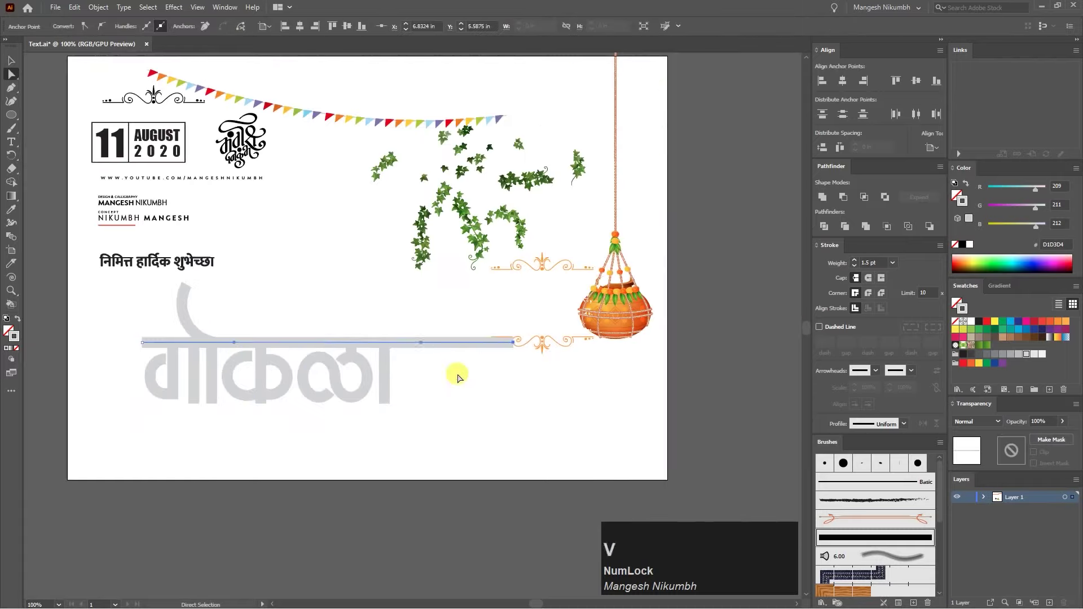
pyautogui.moveTo(457, 377); pyautogui.dragTo(141, 296)
pyautogui.moveTo(321, 343); pyautogui.dragTo(286, 382)
pyautogui.click(286, 332)
pyautogui.hotkey('ctrl', 's')
# Step: Draw the angular ट stroke with the Pen after the ा stem: down from the headline, left, down, and right
pyautogui.press('z')
pyautogui.click(367, 383)
pyautogui.press('p')
pyautogui.click(470, 330)
pyautogui.keyDown('shift'); pyautogui.click(470, 363); pyautogui.keyUp('shift')
pyautogui.keyDown('shift'); pyautogui.click(420, 364); pyautogui.keyUp('shift')
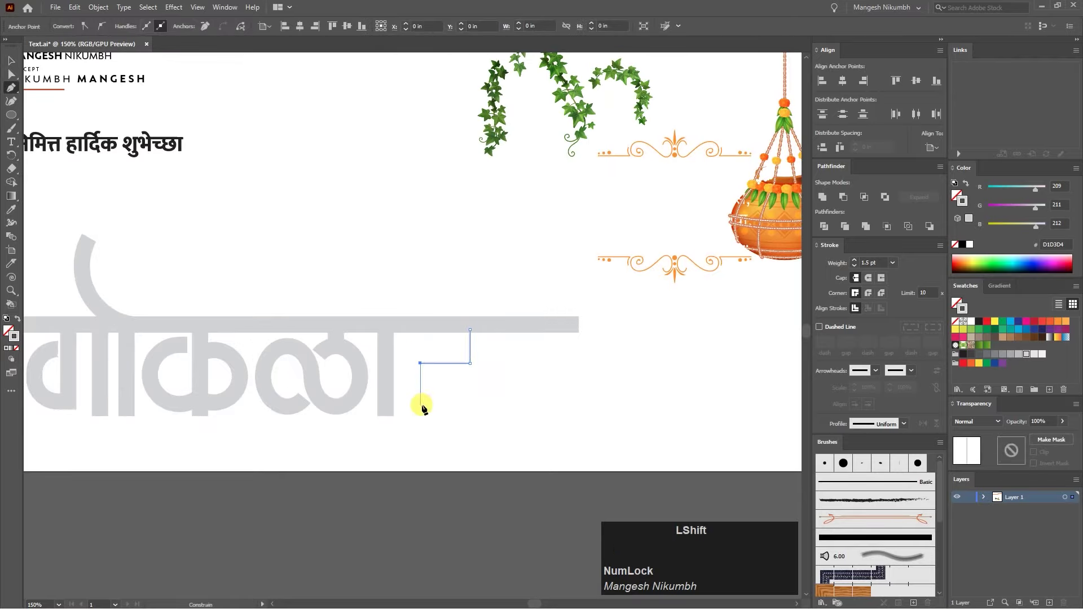
pyautogui.press('v')
pyautogui.press('a')
pyautogui.click(486, 382)
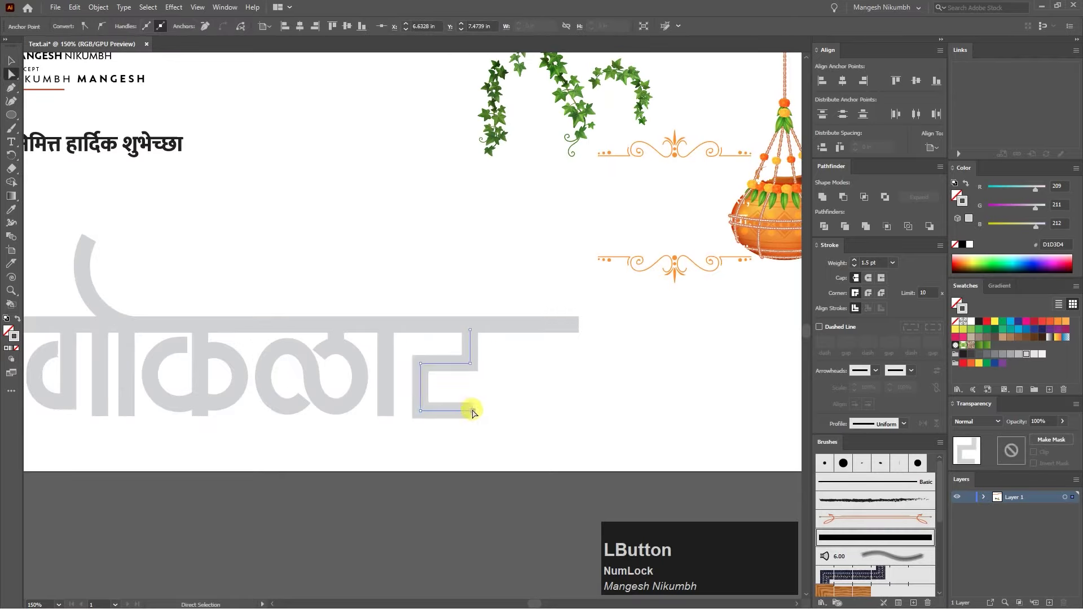
pyautogui.moveTo(473, 410); pyautogui.dragTo(480, 411)
# Step: Round the two left corners of the ट stroke into a smooth curve and deselect it
pyautogui.moveTo(445, 430); pyautogui.dragTo(406, 340)
pyautogui.moveTo(431, 374); pyautogui.dragTo(451, 387)
pyautogui.click(522, 385)
pyautogui.moveTo(413, 349); pyautogui.dragTo(499, 368)
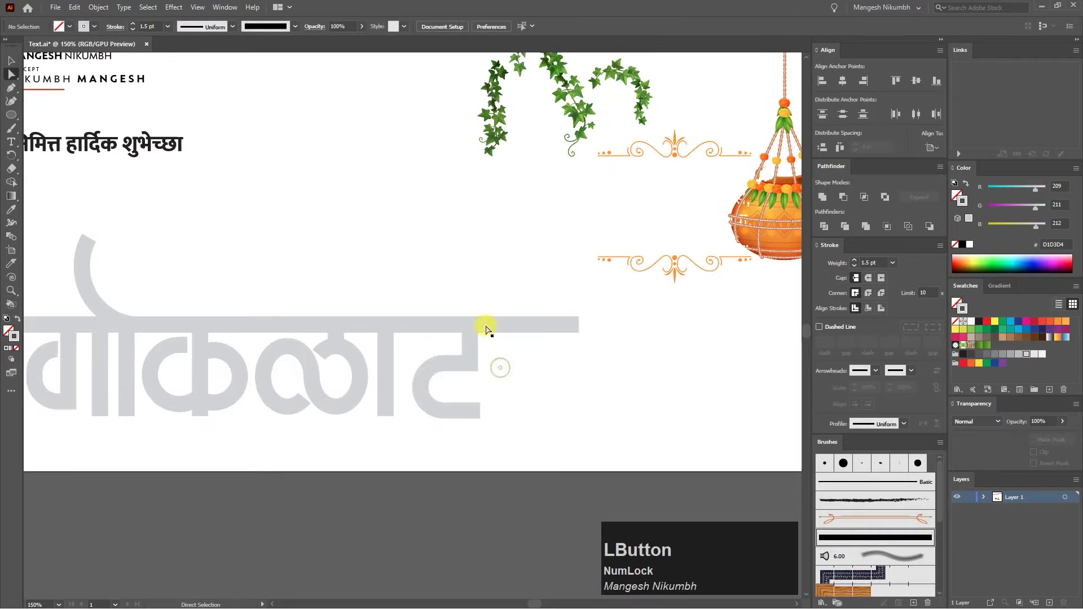
# Step: Draw an L-shaped stroke from the headline bar down to the ट and match it to the lettering with the Eyedropper
pyautogui.click(406, 330)
pyautogui.click(407, 365)
pyautogui.click(429, 365)
pyautogui.press('i')
pyautogui.click(473, 350)
pyautogui.press('v')
pyautogui.press('a')
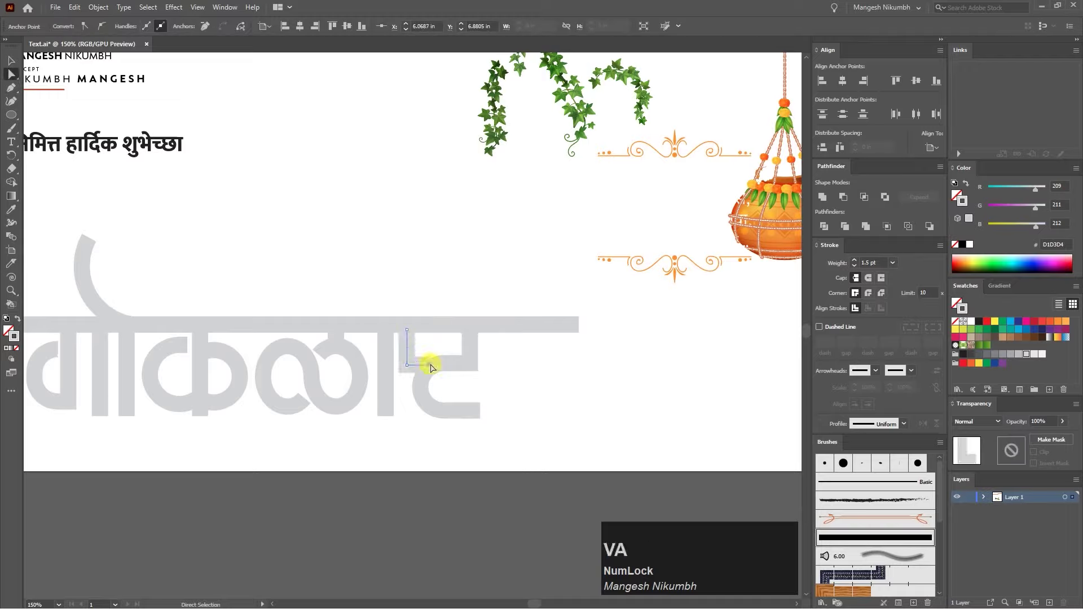
# Step: Round the corner of the L-shaped stroke beside the ट
pyautogui.click(430, 365)
pyautogui.click(406, 365)
pyautogui.moveTo(414, 357); pyautogui.dragTo(510, 354)
pyautogui.hotkey('ctrl', 'z')
pyautogui.click(519, 427)
# Step: Nudge the ट stroke slightly right
pyautogui.press('v')
pyautogui.click(472, 364)
pyautogui.press('Right')
pyautogui.press('Right')
pyautogui.press('Right')
pyautogui.press('Right')
pyautogui.click(524, 380)
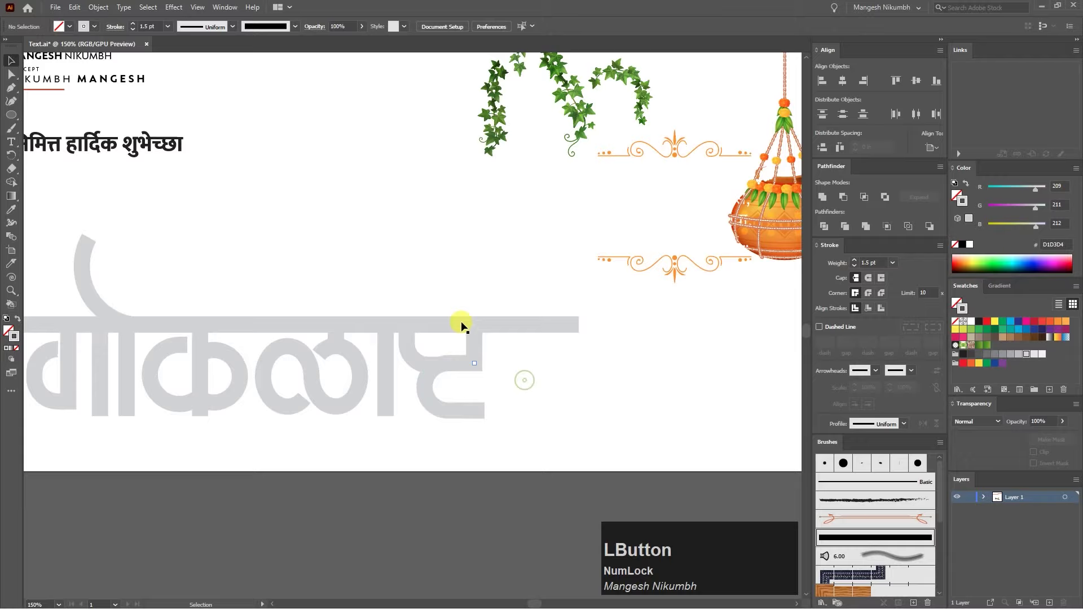
# Step: Draw a diagonal stroke from the headline bar down to the inner corner of the ट to complete the ष्ट
pyautogui.click(415, 326)
pyautogui.click(451, 363)
pyautogui.press('a')
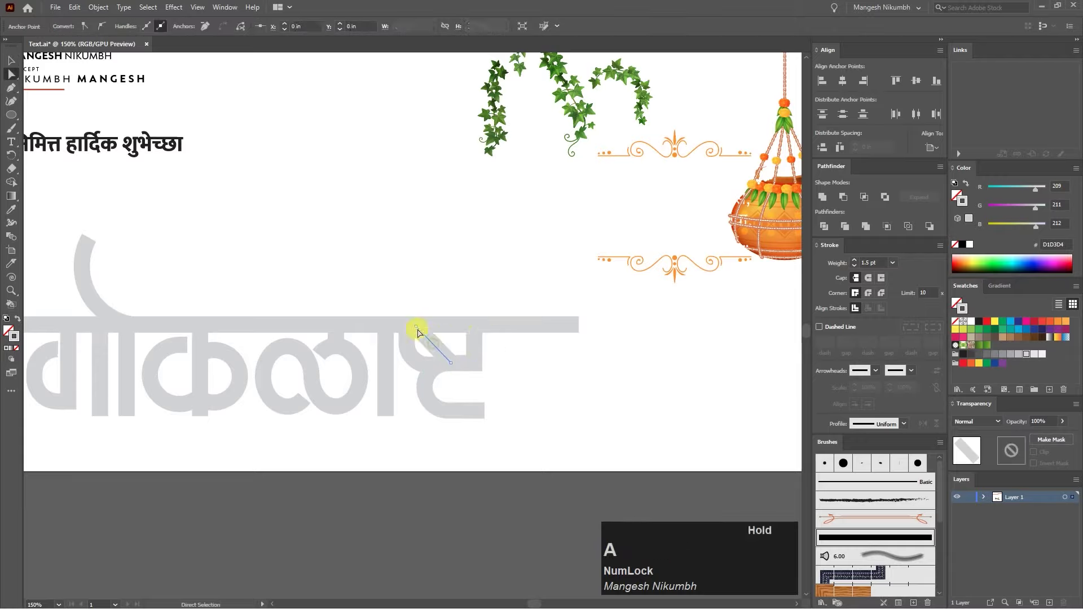
pyautogui.moveTo(417, 327); pyautogui.dragTo(453, 361)
# Step: Nudge the ट stroke left to tighten it against the diagonal, and deselect it
pyautogui.moveTo(465, 355); pyautogui.dragTo(503, 442)
pyautogui.keyDown('shift'); pyautogui.click(475, 330); pyautogui.keyUp('shift')
pyautogui.hotkey('ctrl', 'z')
pyautogui.press('Left')
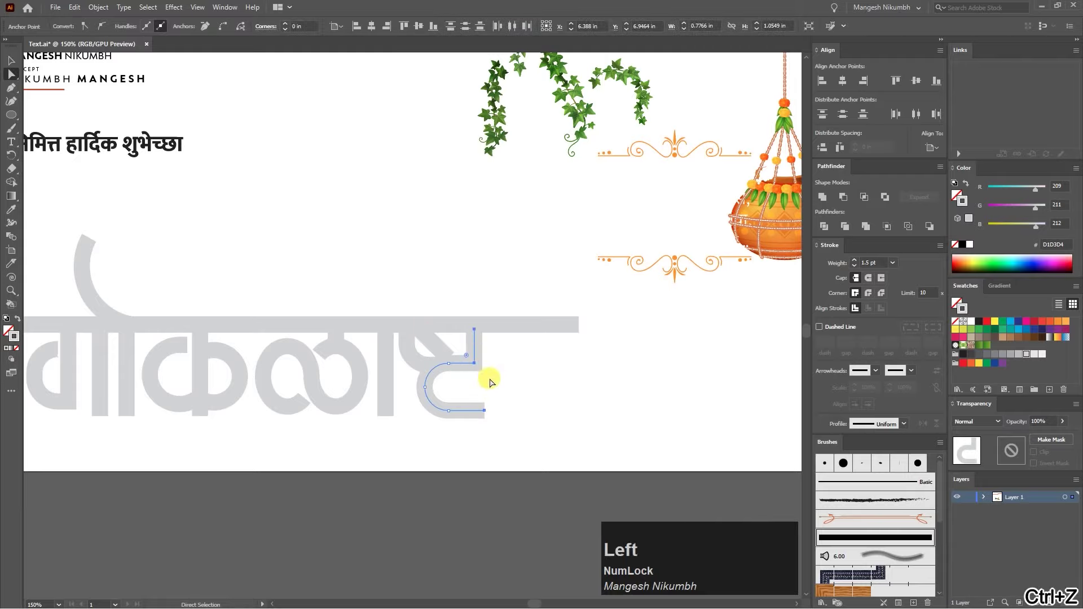
pyautogui.click(456, 364)
pyautogui.hotkey('ctrl', 'z')
pyautogui.press('a')
pyautogui.click(517, 361)
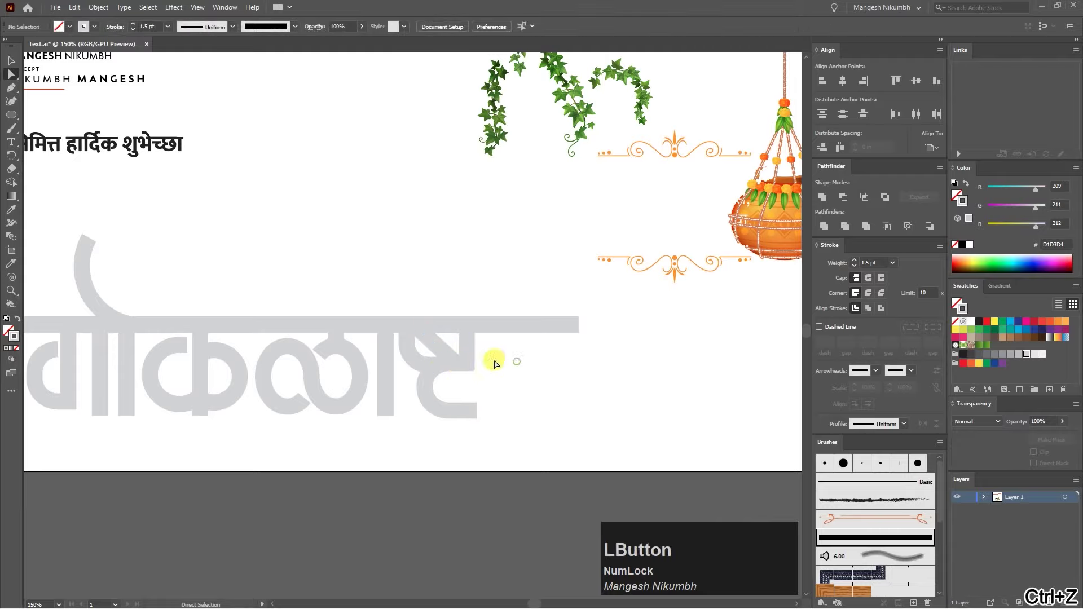
# Step: Copy the opening bowl letter with its two stems to the right of the ष्ट
pyautogui.hotkey('ctrl', '-')
pyautogui.moveTo(386, 430); pyautogui.dragTo(425, 408)
pyautogui.hotkey('ctrl', '-')
pyautogui.press('v')
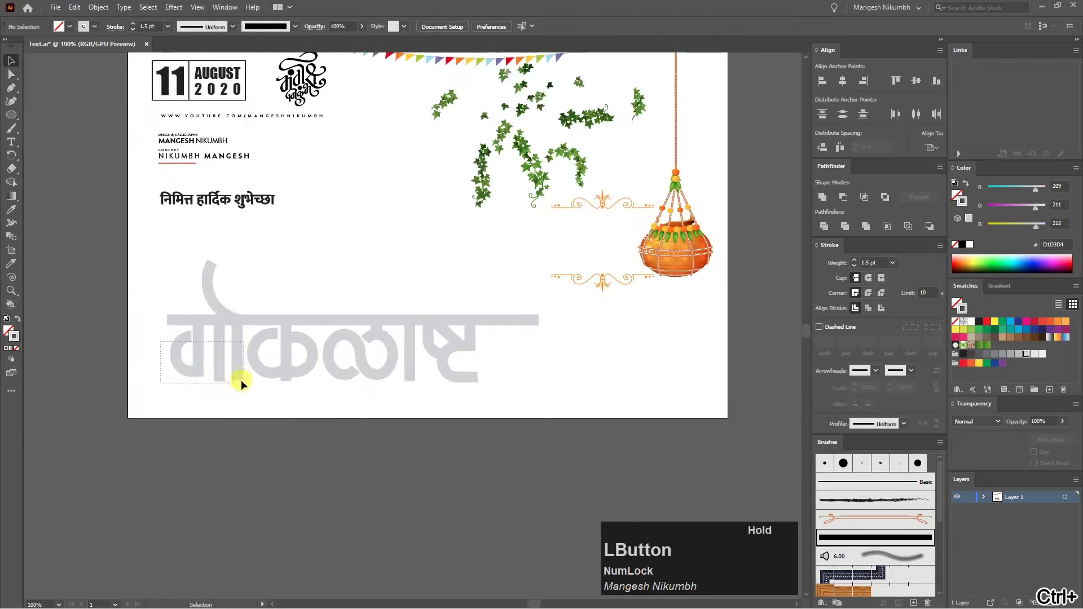
pyautogui.moveTo(242, 383)
pyautogui.mouseDown()
pyautogui.moveTo(527, 364)
pyautogui.moveTo(531, 354)
pyautogui.moveTo(471, 399)
pyautogui.mouseUp()
# Step: Extend the headline bar's right end past the copied stems
pyautogui.press('a')
pyautogui.click(454, 330)
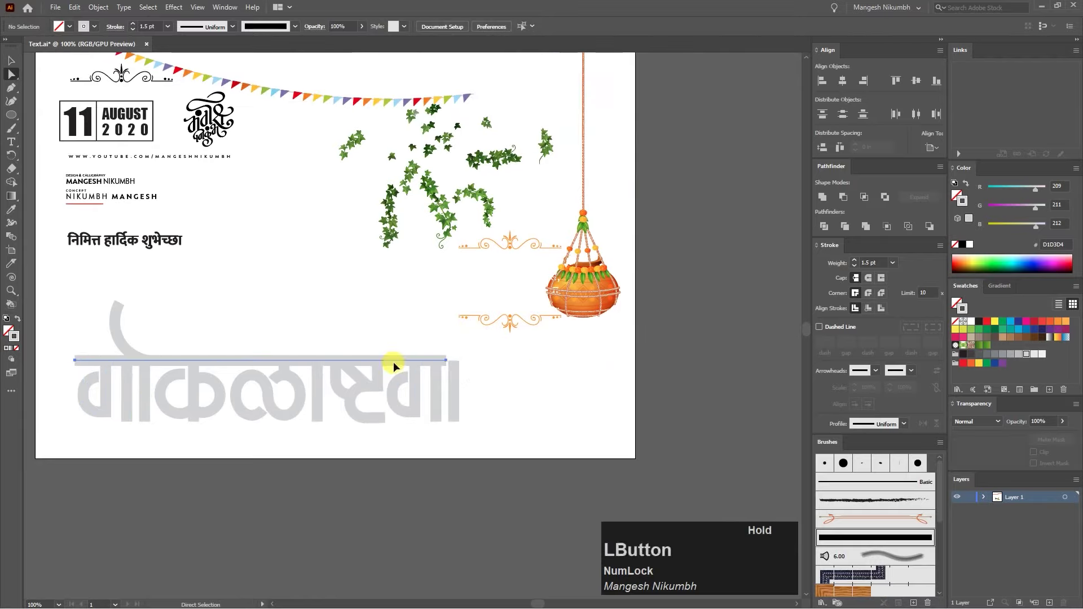
pyautogui.moveTo(394, 366); pyautogui.dragTo(495, 363)
# Step: Draw a short horizontal stroke from the copied bowl toward the next stem and match its style with the Eyedropper
pyautogui.hotkey('ctrl', '=')
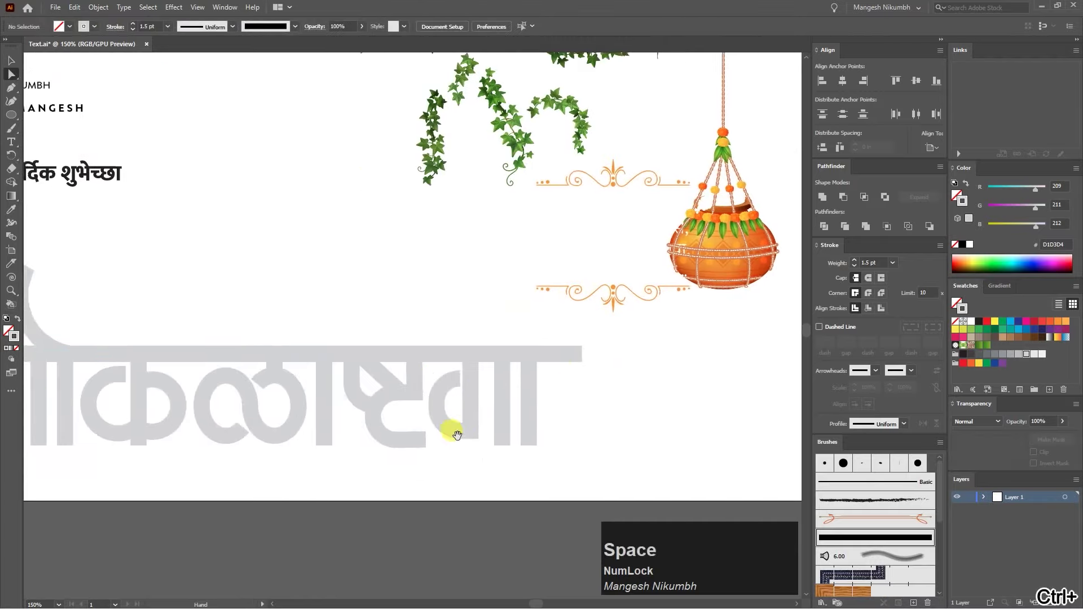
pyautogui.moveTo(456, 435); pyautogui.dragTo(469, 424)
pyautogui.press('p')
pyautogui.click(473, 372)
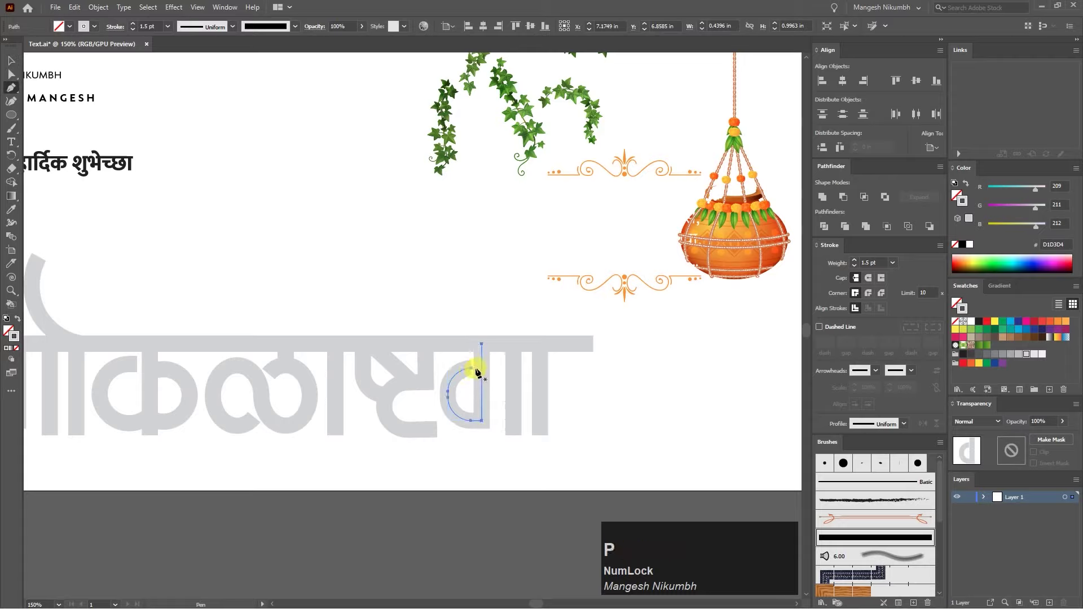
pyautogui.click(475, 368)
pyautogui.keyDown('shift'); pyautogui.click(503, 375); pyautogui.keyUp('shift')
pyautogui.press('i')
pyautogui.click(515, 377)
pyautogui.keyDown('ctrl'); pyautogui.click(583, 392); pyautogui.keyUp('ctrl')
# Step: Extend the short connecting stroke's right end into the adjacent stem to form the म
pyautogui.hotkey('ctrl', '=')
pyautogui.press('a')
pyautogui.click(523, 382)
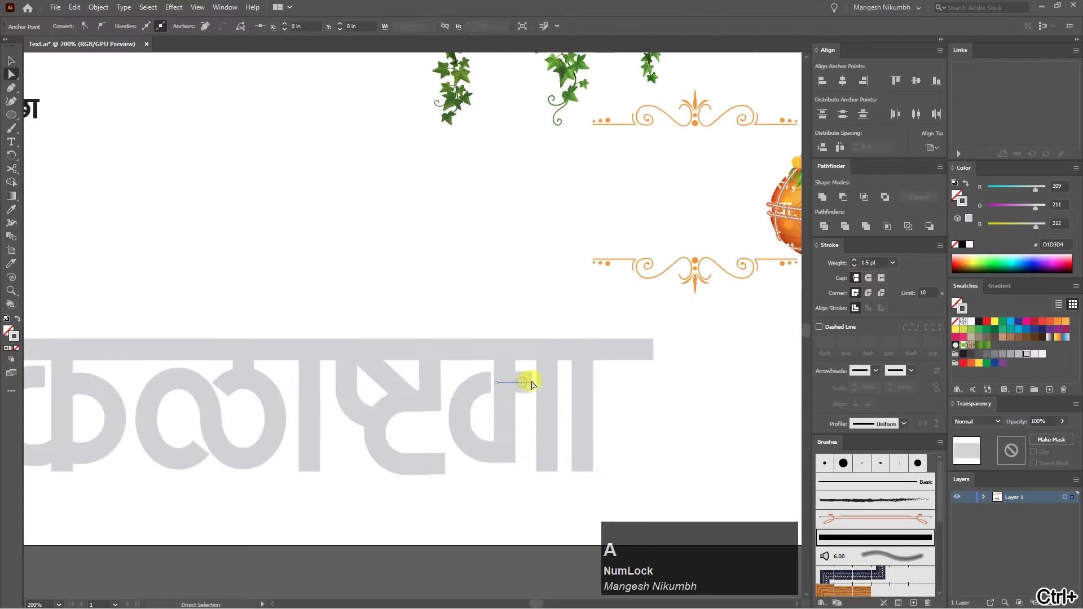
pyautogui.click(633, 390)
pyautogui.moveTo(545, 383); pyautogui.dragTo(604, 394)
# Step: Shorten the headline bar's right end so it finishes just past the last stem
pyautogui.hotkey('ctrl', '-')
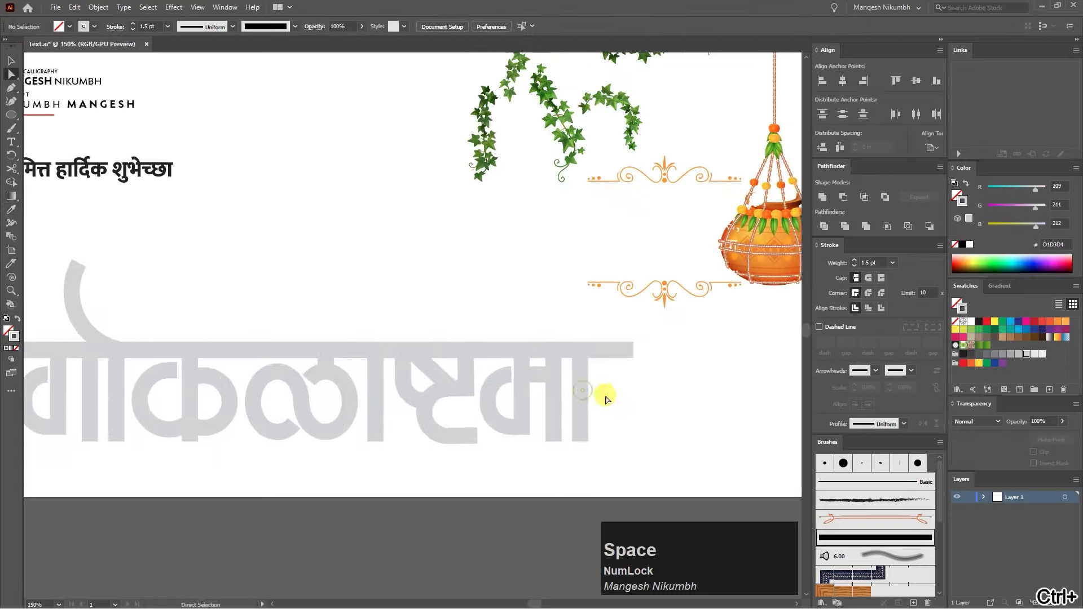
pyautogui.hotkey('ctrl', '-')
pyautogui.press('a')
pyautogui.moveTo(562, 353)
pyautogui.mouseDown()
pyautogui.moveTo(574, 370)
pyautogui.moveTo(559, 360)
pyautogui.mouseUp()
pyautogui.click(575, 366)
pyautogui.moveTo(528, 325); pyautogui.dragTo(487, 342)
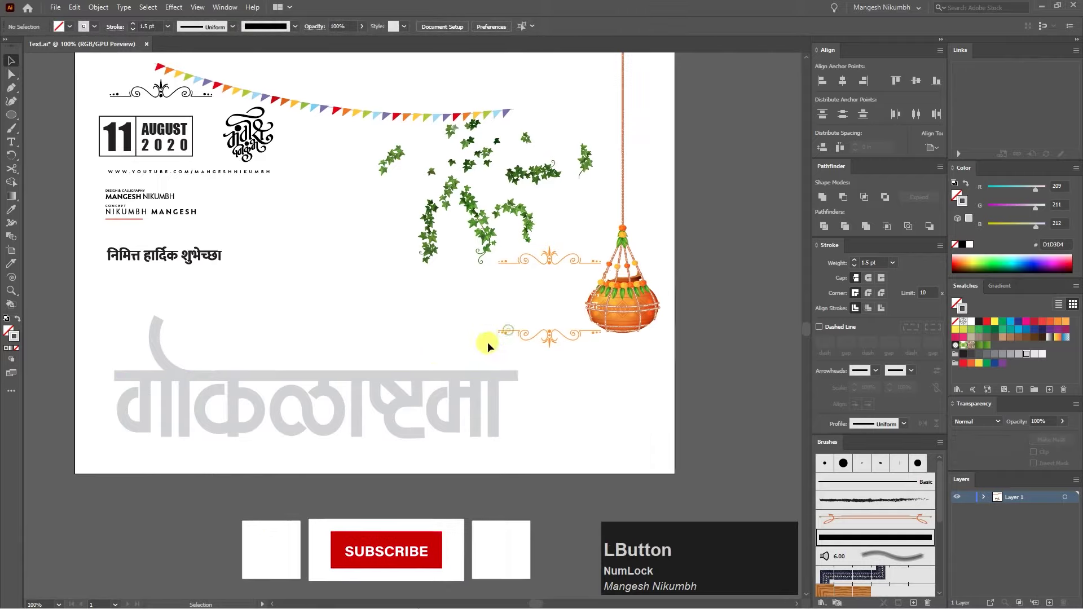
# Step: Copy the ळ's double loop below the गोक letters and enlarge it
pyautogui.click(327, 426)
pyautogui.moveTo(334, 415); pyautogui.dragTo(157, 457)
pyautogui.click(290, 422)
pyautogui.hotkey('ctrl', '-')
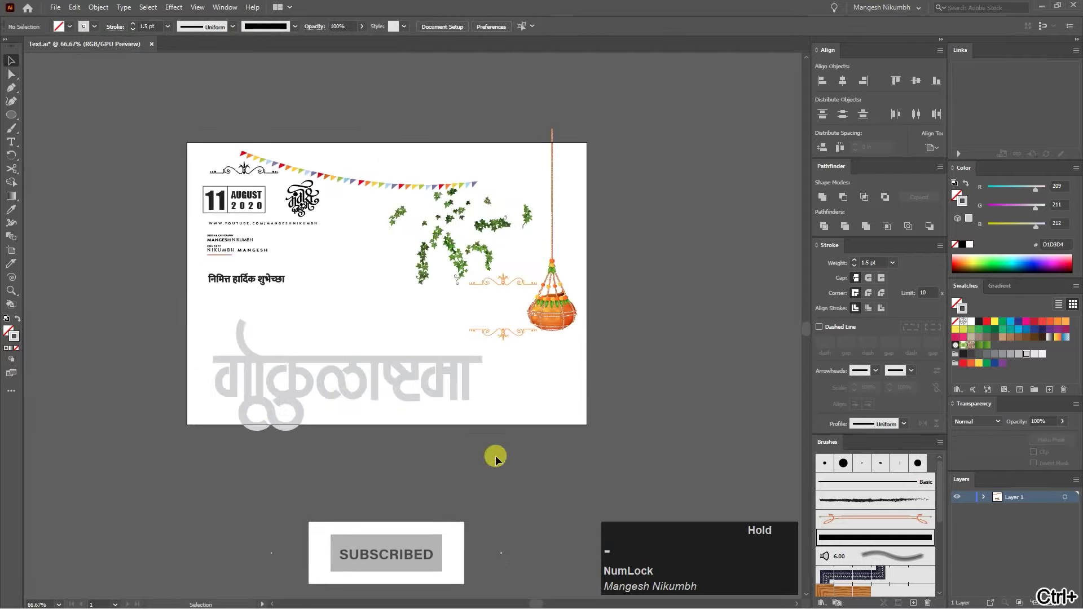
# Step: Select the whole lettering and scale it down proportionally within the artboard
pyautogui.moveTo(496, 457); pyautogui.dragTo(220, 339)
pyautogui.moveTo(483, 428); pyautogui.dragTo(424, 390)
pyautogui.click(429, 398)
pyautogui.hotkey('ctrl', '+')
pyautogui.hotkey('ctrl', '+')
pyautogui.moveTo(364, 429); pyautogui.dragTo(648, 386)
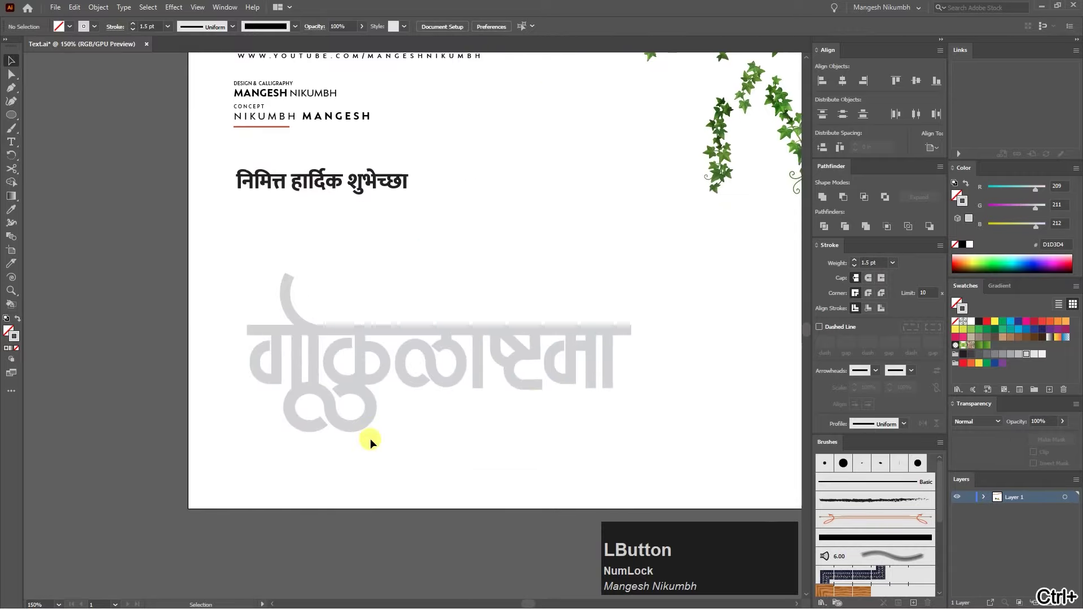
# Step: Select both loops under the lettering and match their stroke to the letters with the Eyedropper
pyautogui.click(361, 423)
pyautogui.keyDown('shift'); pyautogui.click(304, 426); pyautogui.keyUp('shift')
pyautogui.moveTo(291, 427); pyautogui.dragTo(285, 430)
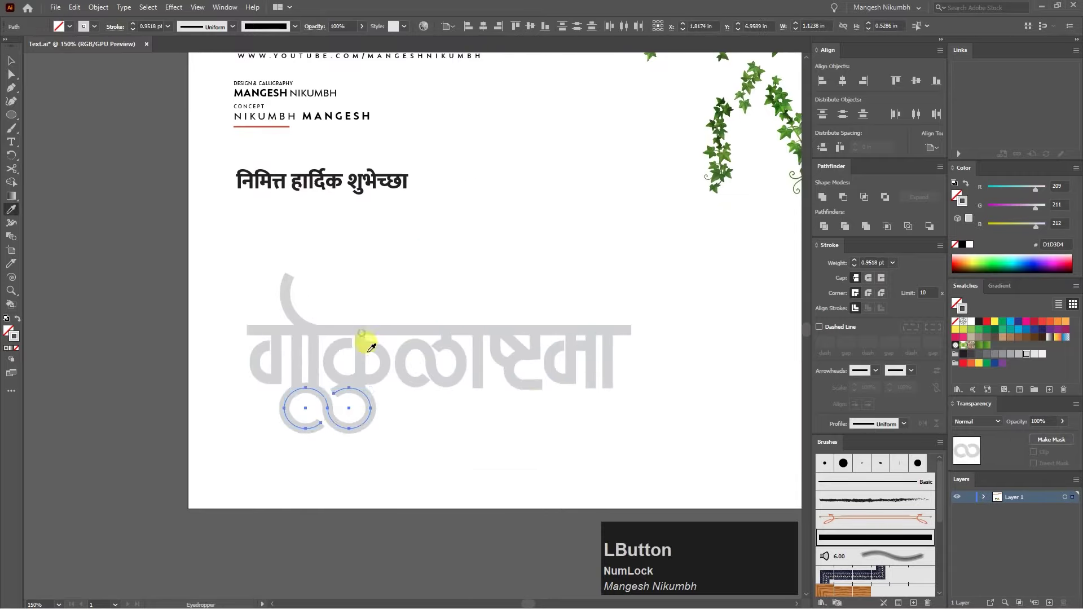
pyautogui.press('v')
pyautogui.click(381, 437)
# Step: Try nudging the double loop down and right, and undo the moves
pyautogui.hotkey('ctrl', '+')
pyautogui.moveTo(379, 438); pyautogui.dragTo(225, 433)
pyautogui.press('Down')
pyautogui.press('Down')
pyautogui.press('Right')
pyautogui.press('Right')
pyautogui.press('Right')
pyautogui.hotkey('ctrl', 'z')
pyautogui.hotkey('ctrl', 'z')
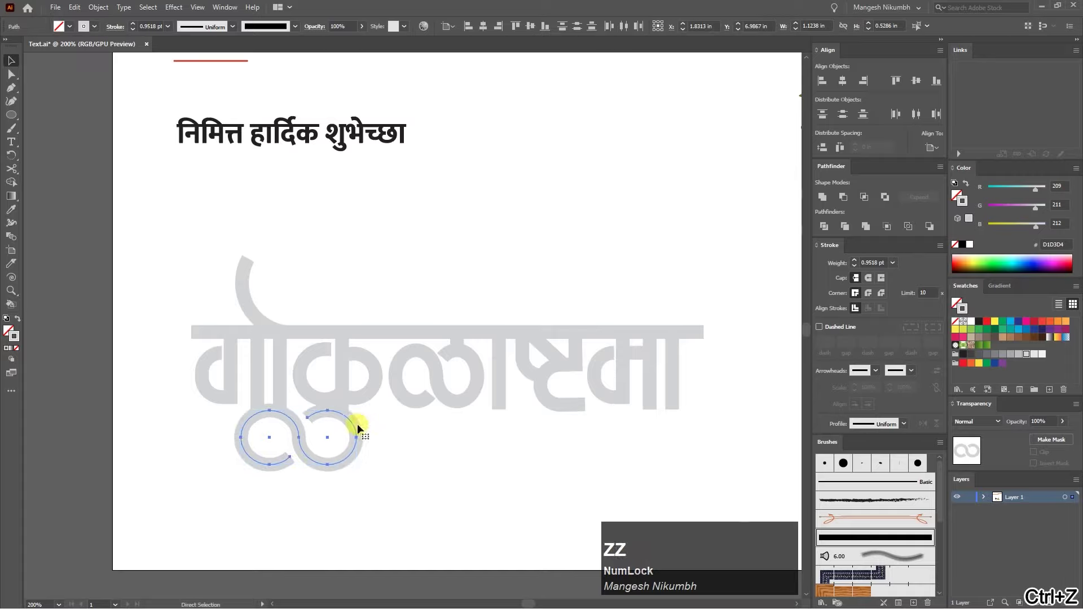
pyautogui.hotkey('ctrl', 'z')
# Step: Remove the lower part of the left loop under the lettering to leave an open, wavy ु stroke
pyautogui.click(312, 399)
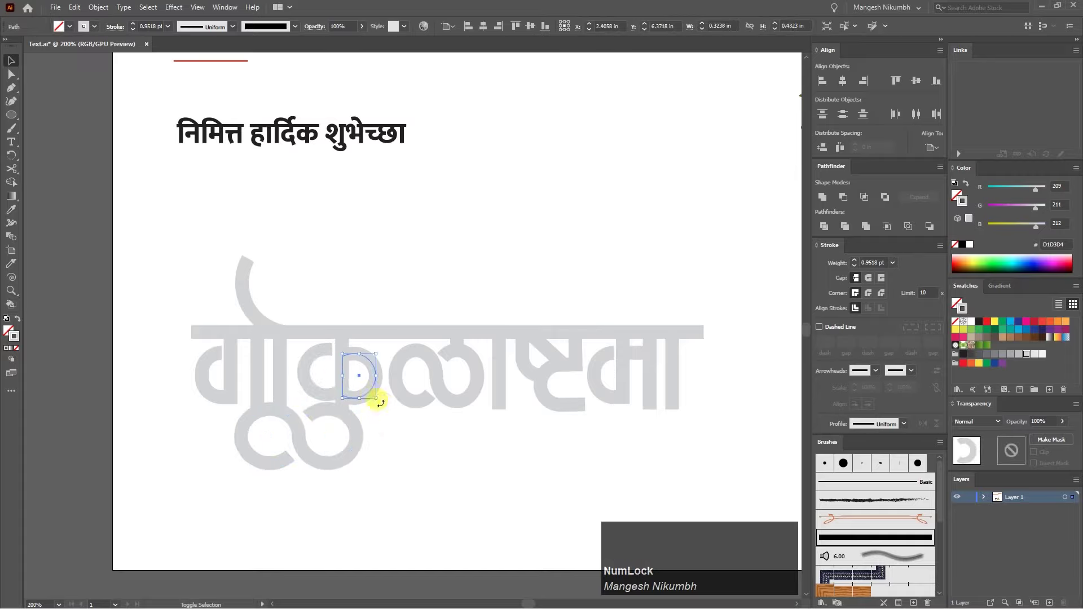
pyautogui.keyDown('shift'); pyautogui.click(308, 383); pyautogui.keyUp('shift')
pyautogui.press('c')
pyautogui.click(377, 423)
pyautogui.press('a')
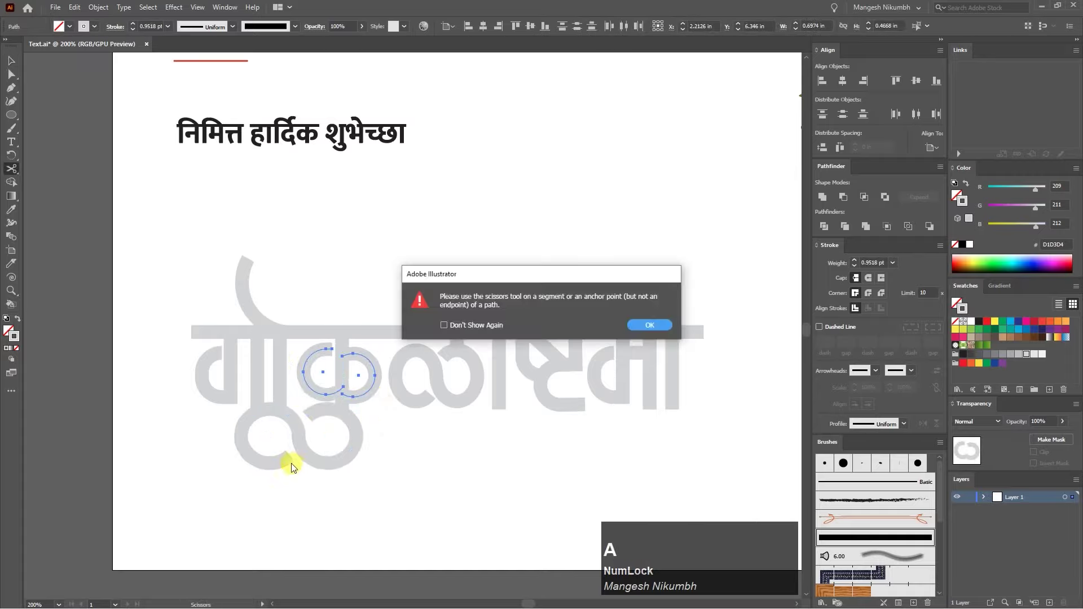
pyautogui.moveTo(295, 476); pyautogui.dragTo(278, 464)
pyautogui.press('Delete')
pyautogui.press('c')
pyautogui.click(379, 432)
pyautogui.press('space')
pyautogui.press('v')
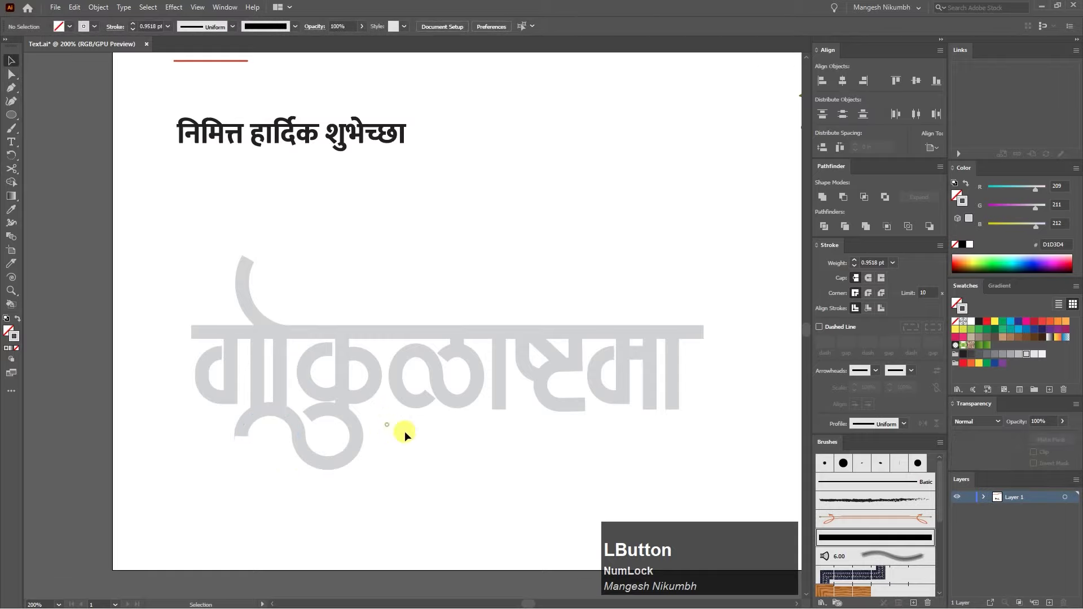
# Step: Scale the right bowl of the क down slightly
pyautogui.click(287, 440)
pyautogui.press('space')
pyautogui.moveTo(404, 435); pyautogui.dragTo(353, 449)
pyautogui.click(349, 394)
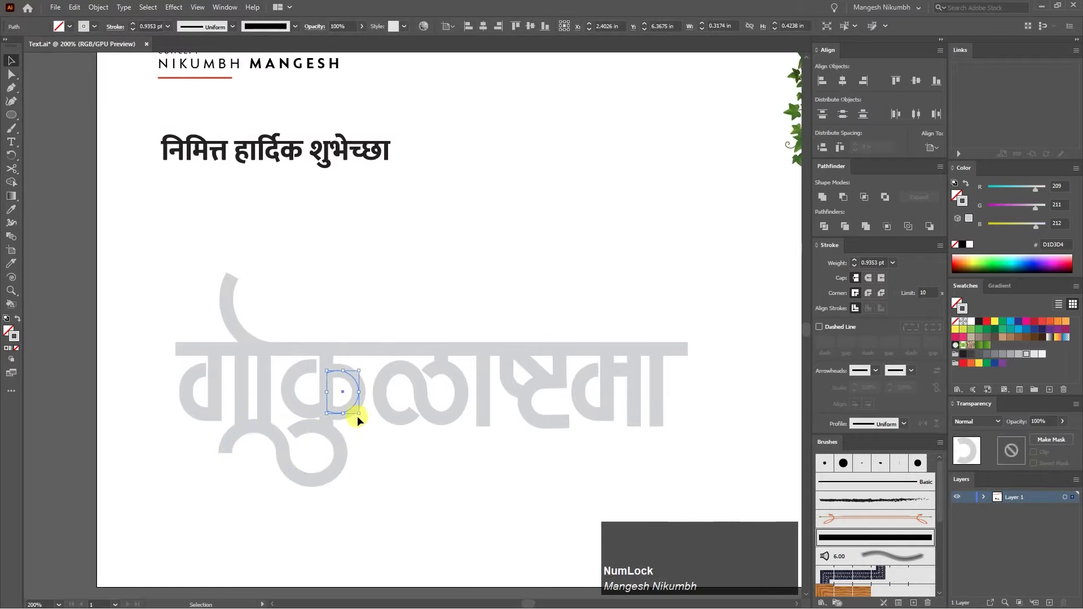
# Step: Set the stroke weight of the entire lettering to 1 pt
pyautogui.moveTo(375, 370); pyautogui.dragTo(172, 271)
pyautogui.click(893, 262)
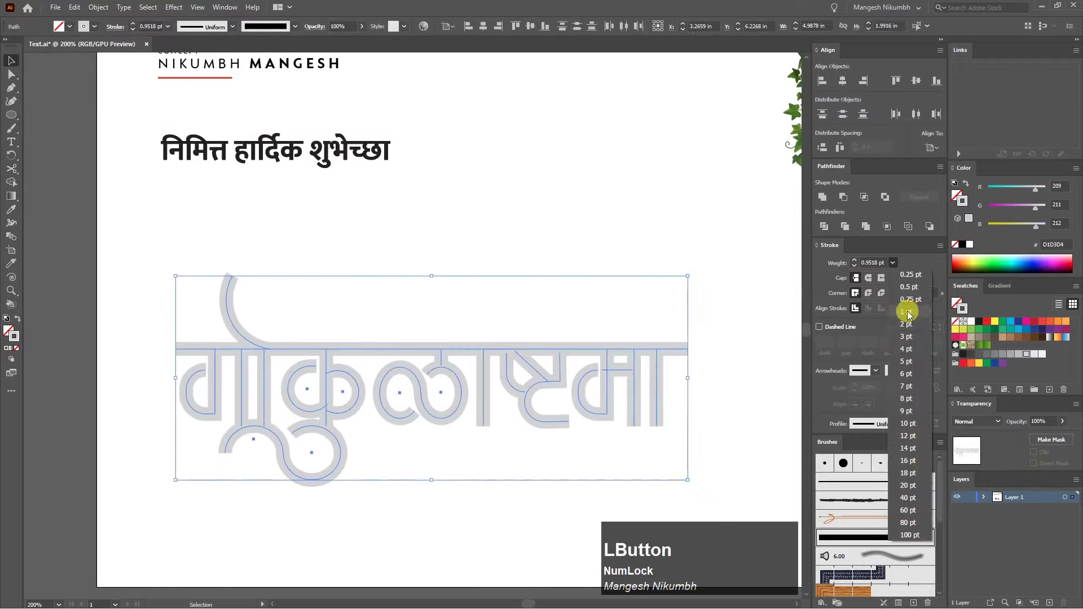
pyautogui.click(905, 313)
pyautogui.click(639, 320)
# Step: Copy the wavy ु stroke up to the headline bar's right end above the final stem of the मा
pyautogui.press('space')
pyautogui.moveTo(664, 359); pyautogui.dragTo(610, 364)
pyautogui.moveTo(400, 456); pyautogui.dragTo(370, 454)
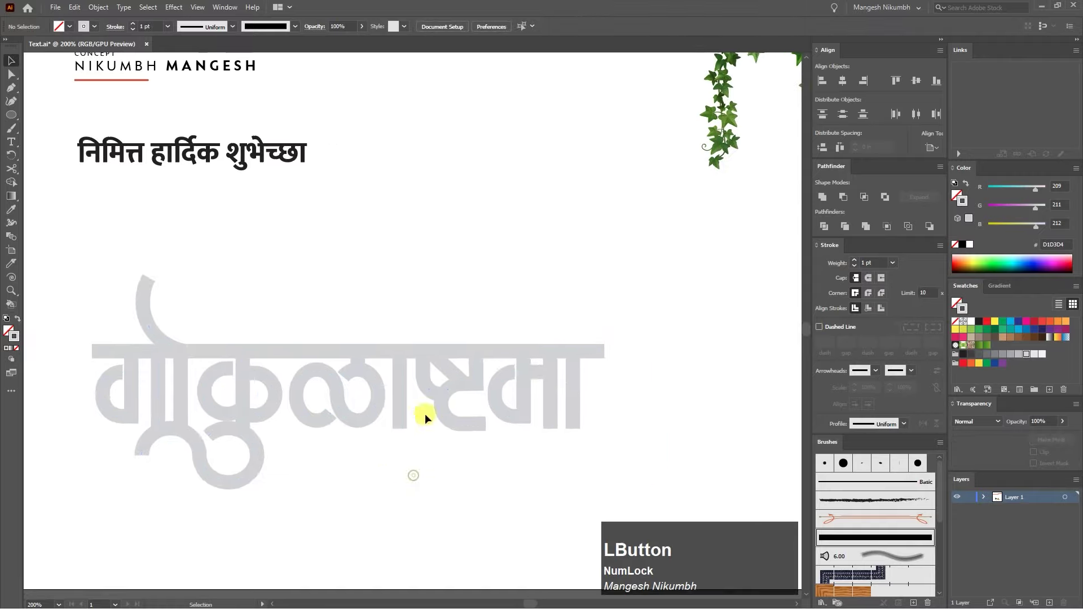
pyautogui.click(251, 459)
pyautogui.keyDown('shift'); pyautogui.click(201, 454); pyautogui.keyUp('shift')
pyautogui.moveTo(201, 454); pyautogui.dragTo(543, 387)
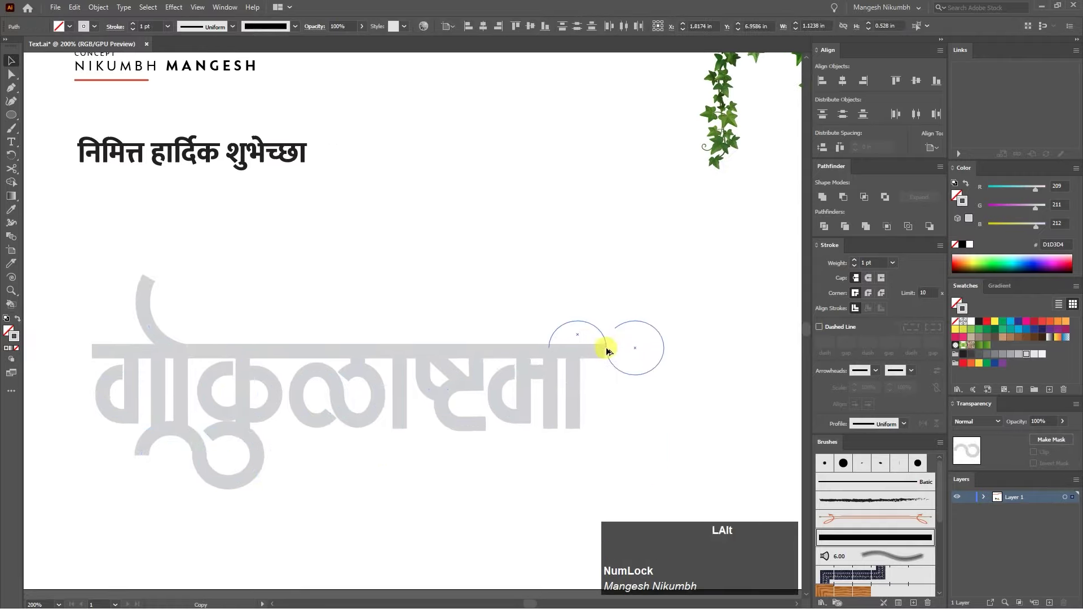
pyautogui.moveTo(606, 352); pyautogui.dragTo(603, 352)
# Step: Narrow the copied wavy stroke to about 0.92 in and nudge it right onto the final stem
pyautogui.press('v')
pyautogui.moveTo(668, 350); pyautogui.dragTo(649, 351)
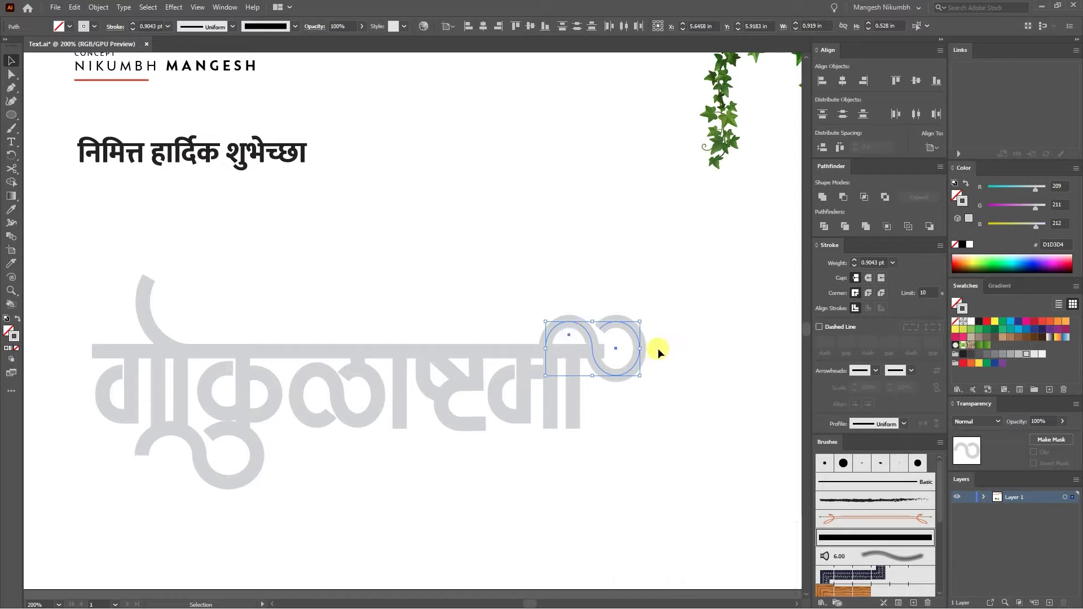
pyautogui.press('Right')
# Step: Try to pull the headline bar's right end anchor back under the new curve
pyautogui.press('a')
pyautogui.click(586, 349)
pyautogui.click(603, 352)
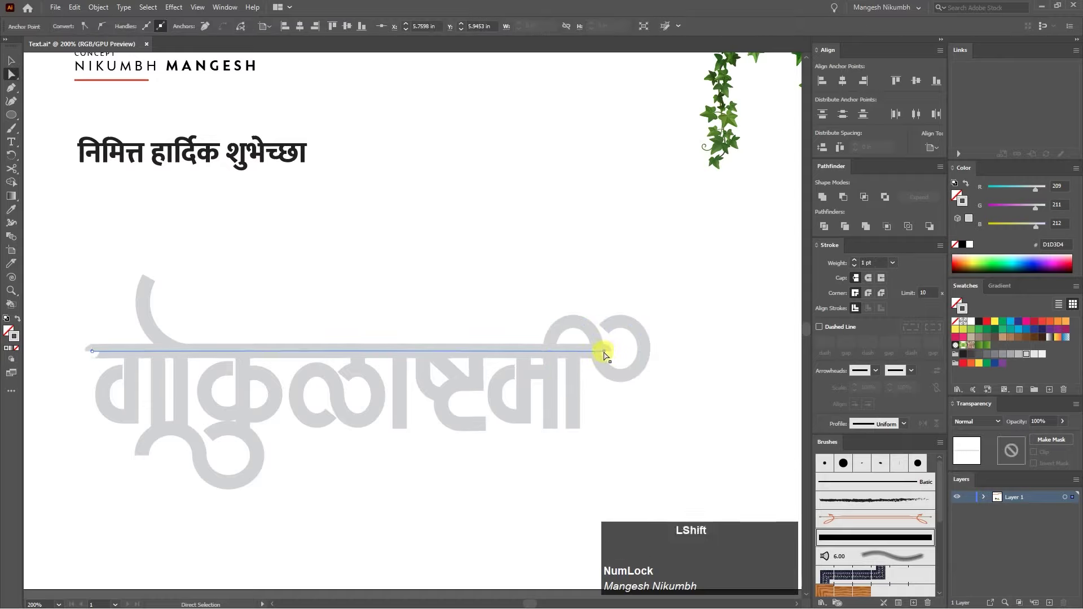
pyautogui.click(619, 348)
# Step: Select all of the lettering and apply a 1 pt stroke weight
pyautogui.press('v')
pyautogui.press('v')
pyautogui.moveTo(677, 454); pyautogui.dragTo(121, 304)
pyautogui.click(893, 263)
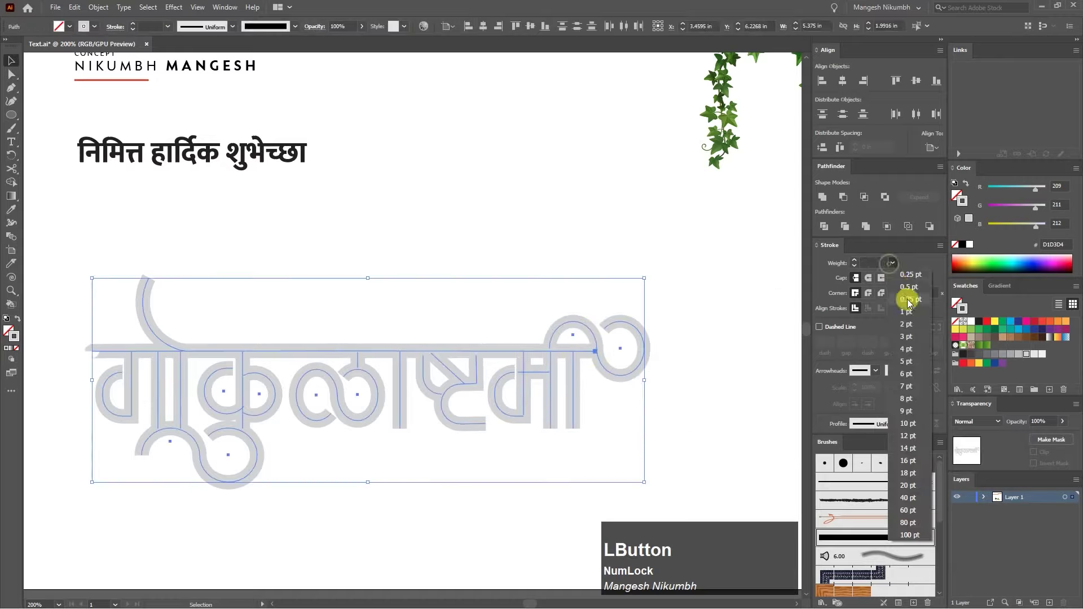
pyautogui.click(906, 308)
pyautogui.click(393, 296)
# Step: Undo the recent stroke weight and headline bar edits, and clear the selection
pyautogui.press('a')
pyautogui.click(115, 350)
pyautogui.hotkey('ctrl', 'z')
pyautogui.hotkey('ctrl', 'z')
pyautogui.hotkey('ctrl', 'z')
pyautogui.click(358, 295)
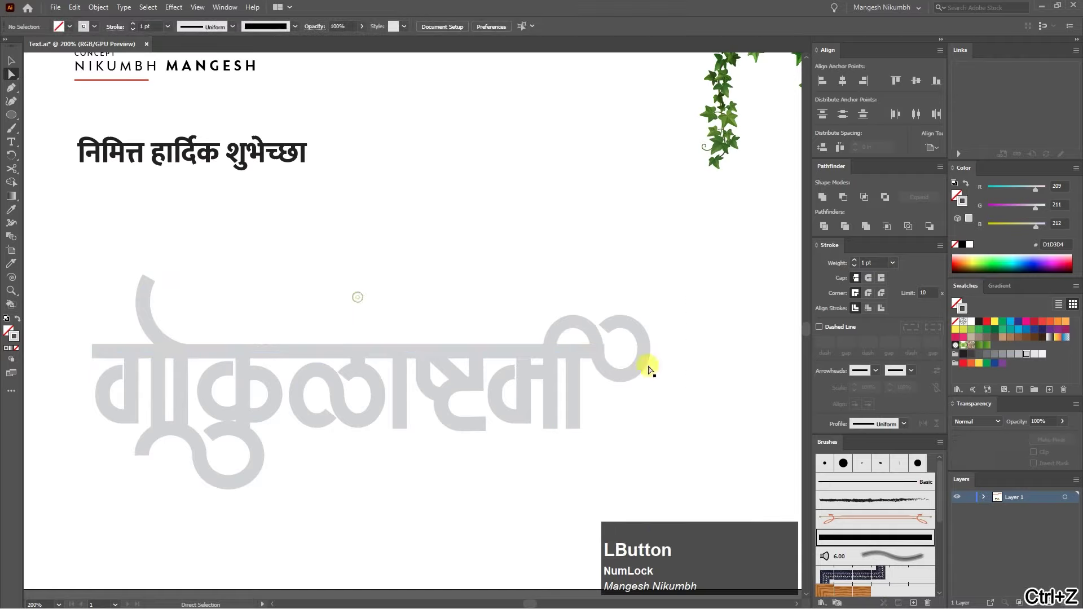
# Step: Set every lettering stroke, including the new curve at the end, to 1 pt
pyautogui.press('v')
pyautogui.moveTo(677, 454); pyautogui.dragTo(122, 305)
pyautogui.click(892, 262)
pyautogui.click(905, 310)
pyautogui.click(739, 325)
# Step: Nudge the headline bar's right end anchor leftward until it ends under the final letter's curve
pyautogui.press('a')
pyautogui.click(585, 351)
pyautogui.click(603, 351)
pyautogui.press('Left')
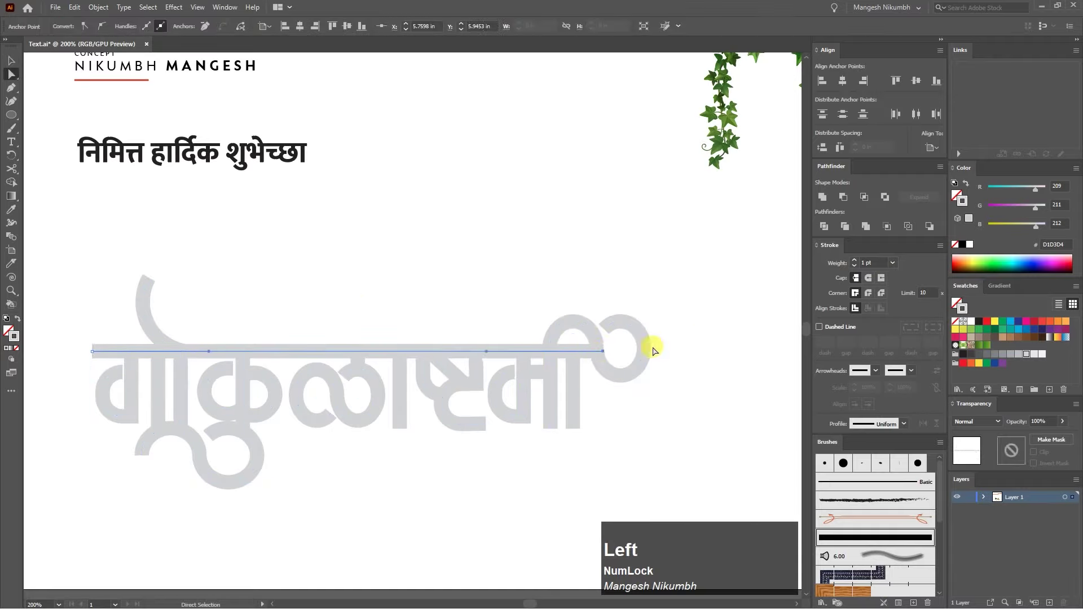
pyautogui.click(674, 334)
# Step: Delete the inner upper segment at the tail end of the final curve
pyautogui.moveTo(613, 326); pyautogui.dragTo(647, 299)
pyautogui.hotkey('ctrl', 'z')
pyautogui.click(616, 305)
pyautogui.press('a')
pyautogui.click(605, 328)
pyautogui.press('Delete')
# Step: Try to delete the upper segment of the loop beneath the letter कु
pyautogui.press('a')
pyautogui.click(240, 436)
pyautogui.press('Delete')
pyautogui.press('space')
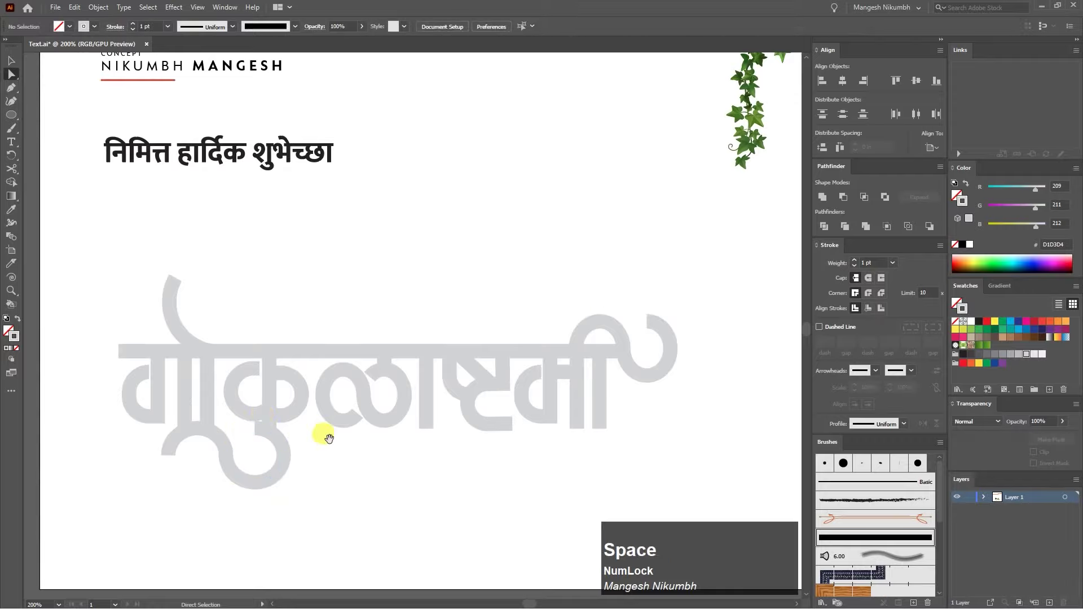
pyautogui.hotkey('ctrl', 'z')
# Step: Add an anchor point near the inner end of the loop beneath कु and delete the excess segment past it
pyautogui.moveTo(315, 468); pyautogui.dragTo(367, 436)
pyautogui.hotkey('ctrl', '=')
pyautogui.hotkey('ctrl', '=')
pyautogui.hotkey('ctrl', '=')
pyautogui.click(481, 386)
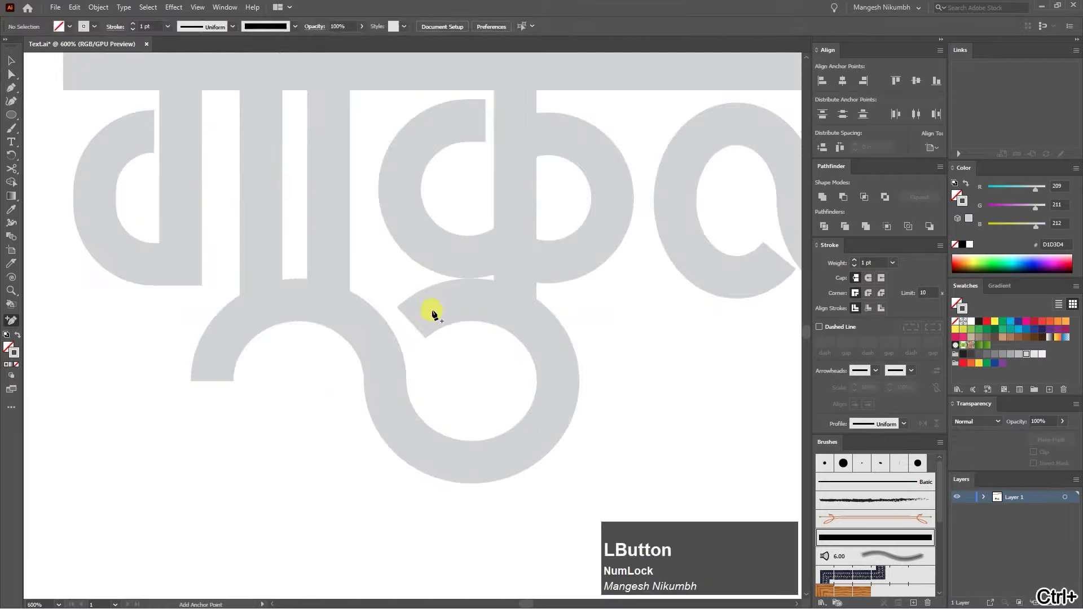
pyautogui.click(411, 322)
pyautogui.press('=')
pyautogui.click(411, 322)
pyautogui.press('Delete')
pyautogui.hotkey('ctrl', '-')
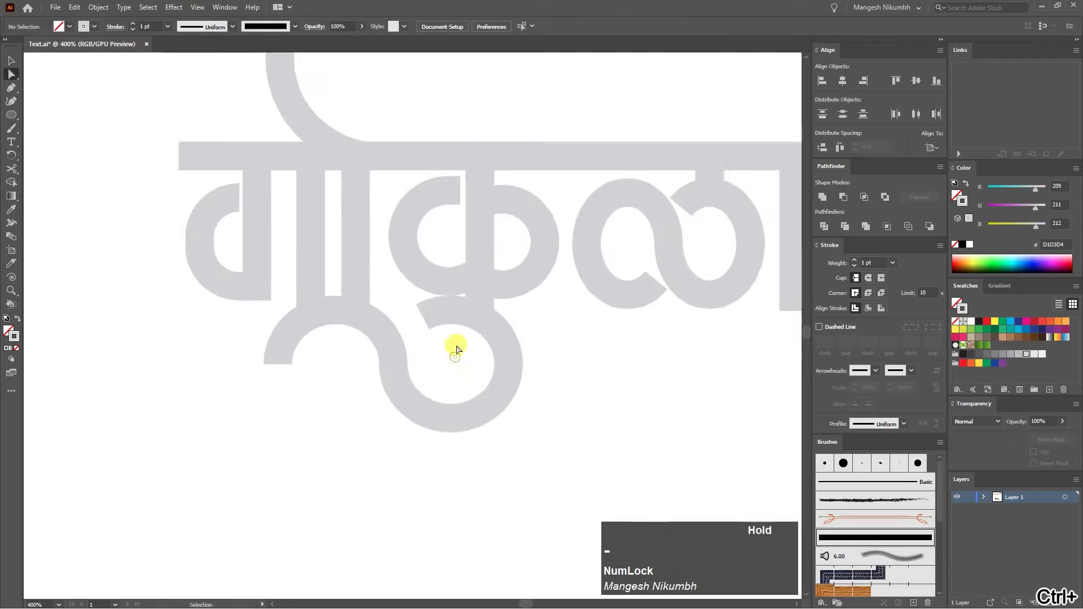
# Step: Try to move the left bowl of the letter क upward
pyautogui.moveTo(457, 348); pyautogui.dragTo(414, 407)
pyautogui.press('v')
pyautogui.click(395, 344)
pyautogui.moveTo(363, 344); pyautogui.dragTo(360, 312)
pyautogui.click(494, 328)
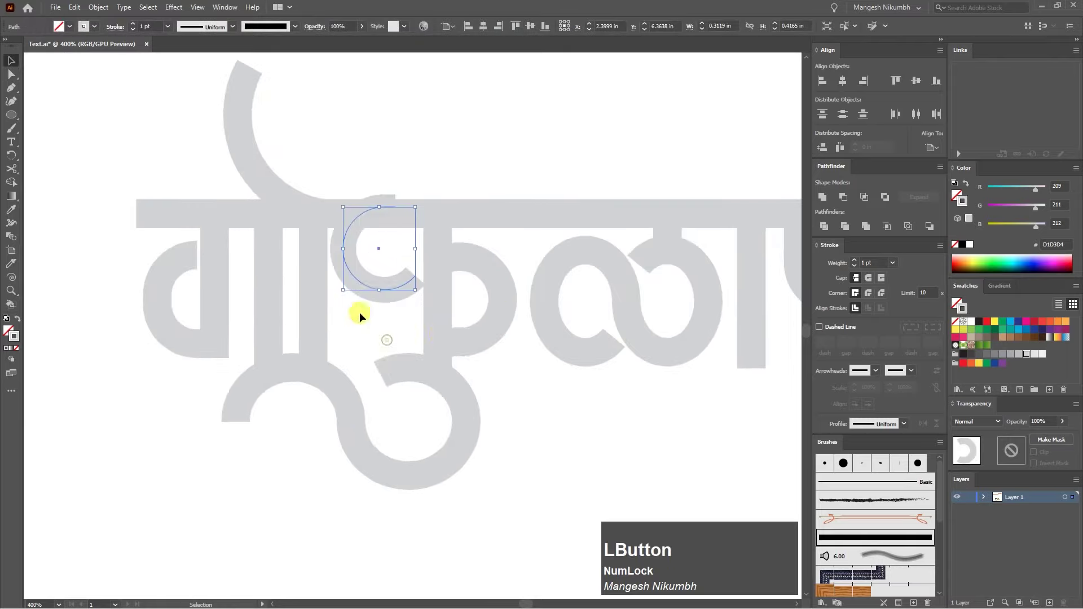
pyautogui.hotkey('ctrl', 'z')
pyautogui.hotkey('ctrl', '-')
pyautogui.hotkey('ctrl', '-')
pyautogui.hotkey('ctrl', '-')
pyautogui.moveTo(491, 373); pyautogui.dragTo(364, 397)
pyautogui.moveTo(633, 437); pyautogui.dragTo(125, 240)
pyautogui.click(893, 262)
pyautogui.click(643, 336)
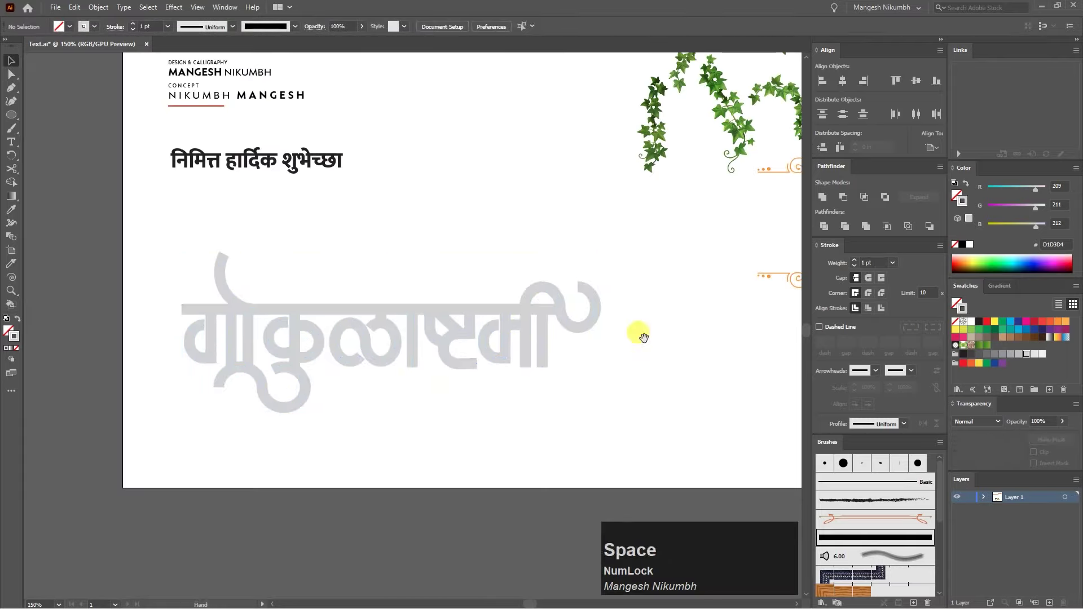
# Step: Place the निमित्त हार्दिक शुभेच्छा line, slightly enlarged, under the right part of the lettering and save the file
pyautogui.moveTo(643, 336); pyautogui.dragTo(645, 340)
pyautogui.moveTo(299, 171); pyautogui.dragTo(581, 435)
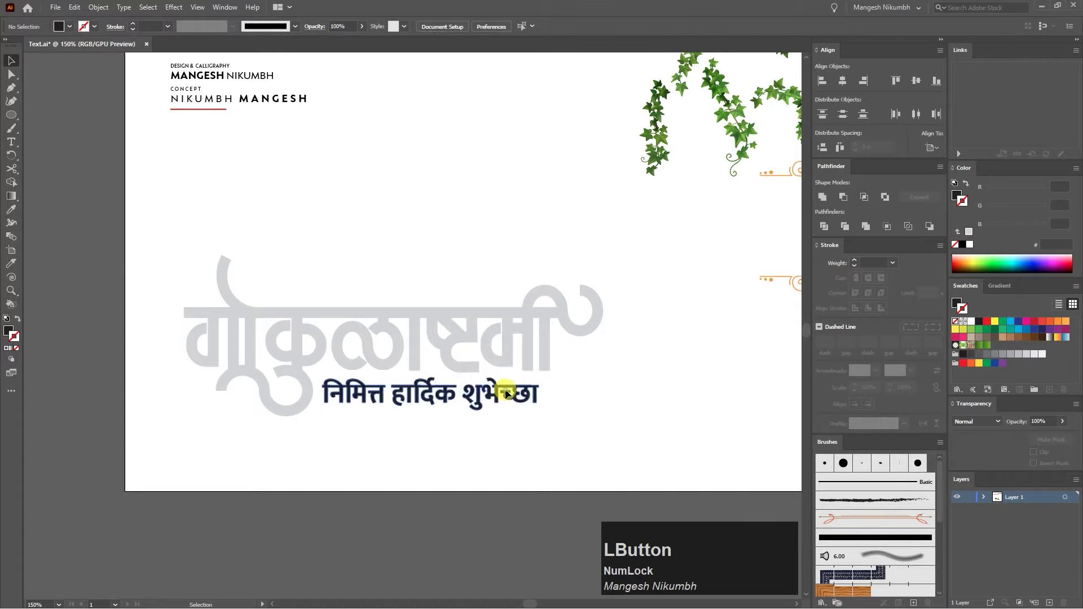
pyautogui.click(587, 393)
pyautogui.hotkey('ctrl', '0')
pyautogui.hotkey('ctrl', '+')
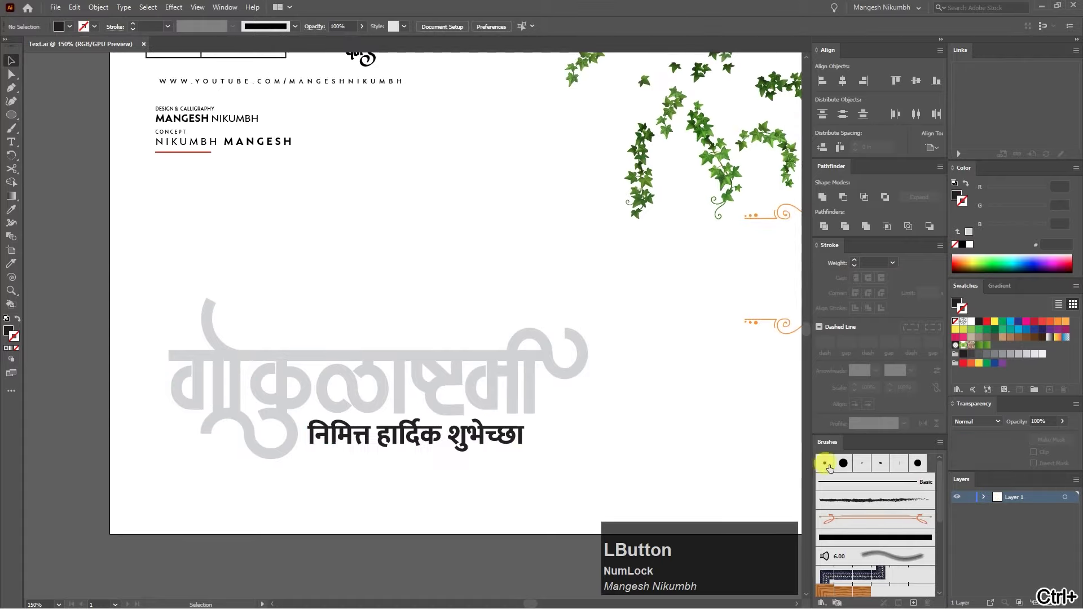
# Step: Set up the 5 pt. Round brush with a 0.25 pt stroke using a trial curve above the lettering, and remove the curve
pyautogui.click(825, 464)
pyautogui.moveTo(369, 269); pyautogui.dragTo(445, 263)
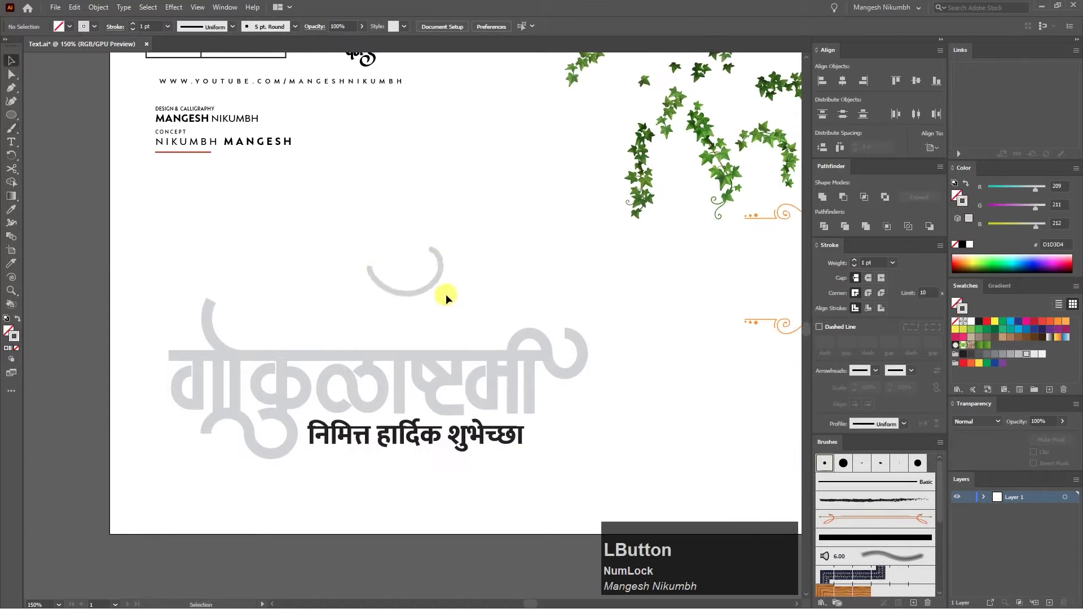
pyautogui.click(436, 286)
pyautogui.click(169, 27)
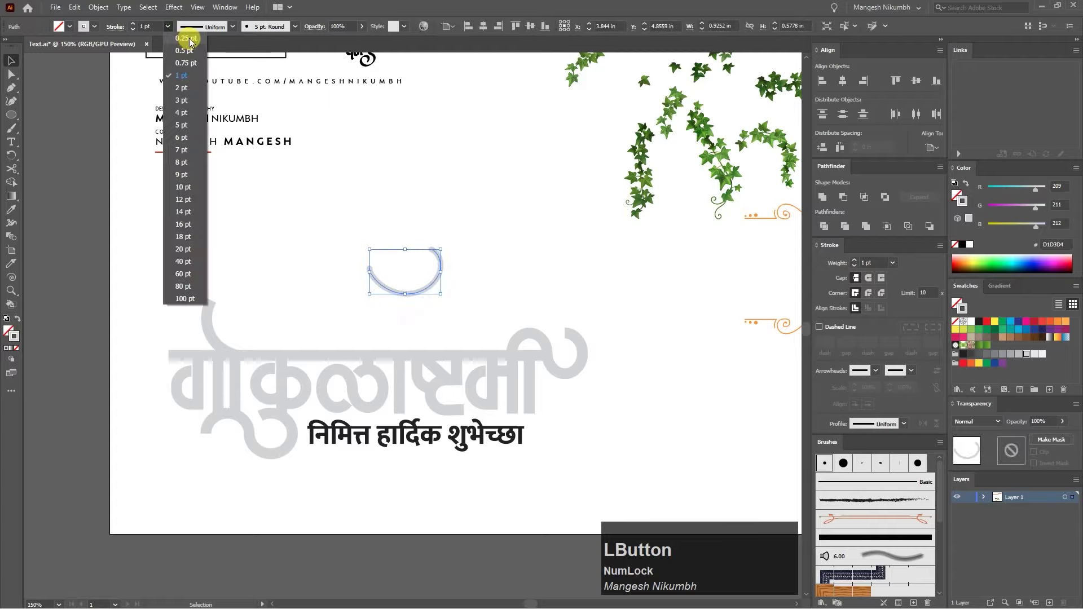
pyautogui.click(189, 41)
pyautogui.moveTo(479, 308); pyautogui.dragTo(346, 223)
pyautogui.click(310, 298)
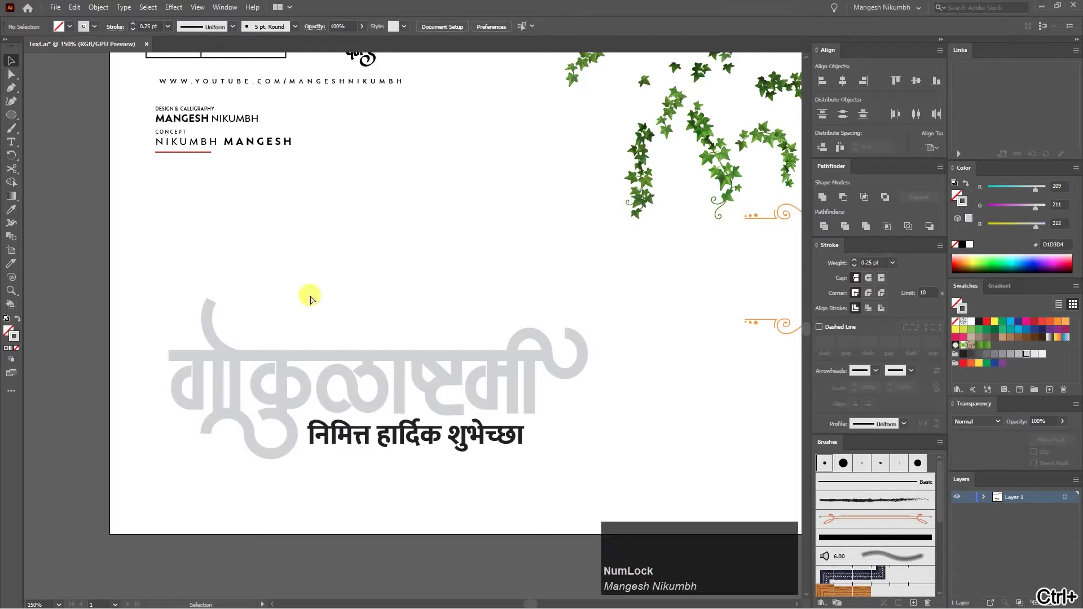
# Step: Paint a thin curl with the Paintbrush from the tip of the tall upper stroke of गो, redoing the first try
pyautogui.press('b')
pyautogui.hotkey('ctrl', '=')
pyautogui.hotkey('ctrl', '=')
pyautogui.moveTo(53, 283)
pyautogui.mouseDown()
pyautogui.moveTo(242, 225)
pyautogui.moveTo(288, 293)
pyautogui.moveTo(350, 290)
pyautogui.mouseUp()
pyautogui.hotkey('ctrl', '=')
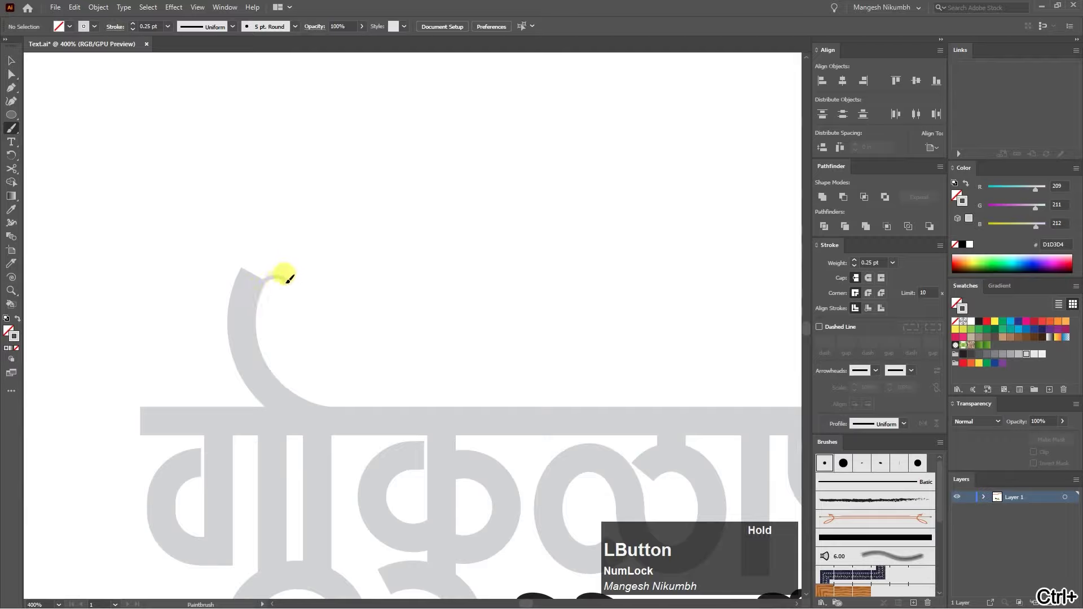
pyautogui.hotkey('ctrl', 'z')
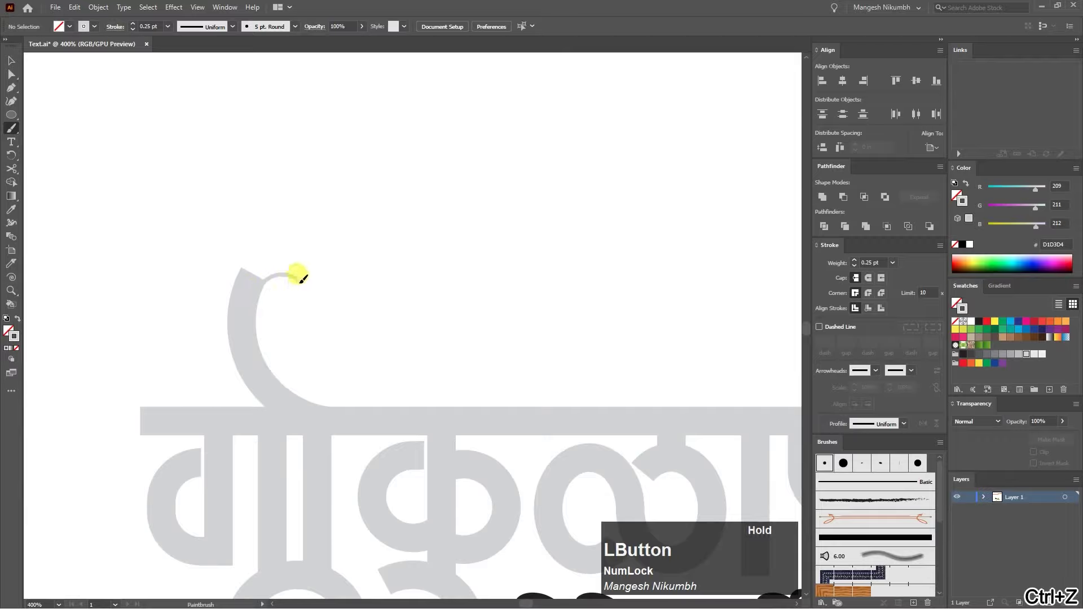
# Step: Paint a thin spiral curl on the end of the hook below गो, replacing the first attempt
pyautogui.hotkey('ctrl', '-')
pyautogui.hotkey('ctrl', '-')
pyautogui.hotkey('ctrl', '=')
pyautogui.hotkey('ctrl', '=')
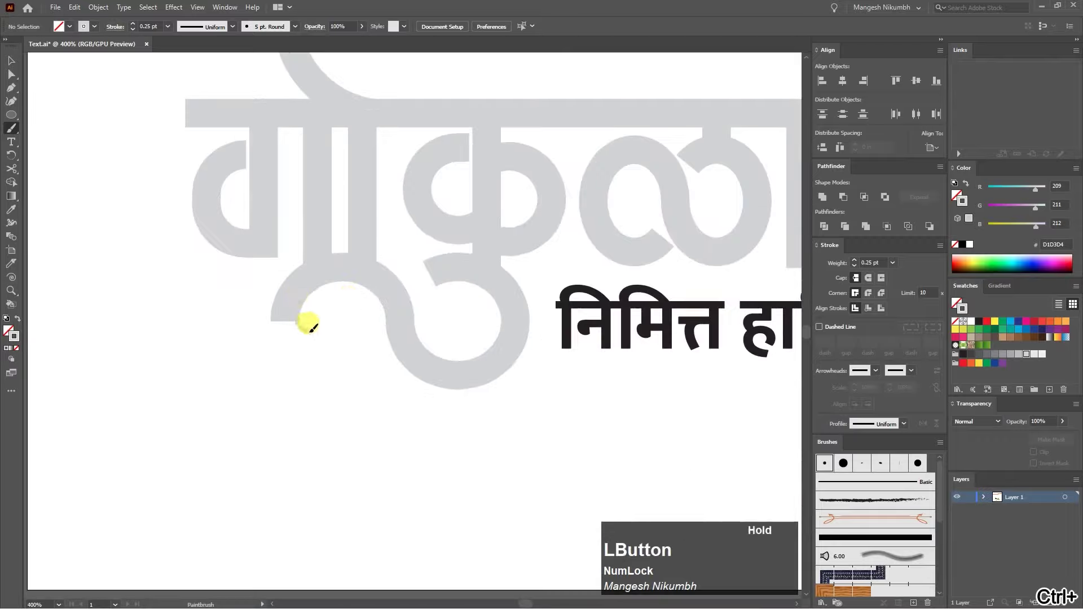
pyautogui.hotkey('ctrl', 'z')
# Step: Paint a thin spiral curl on the inner end of the final curve after मी
pyautogui.moveTo(420, 306); pyautogui.dragTo(350, 331)
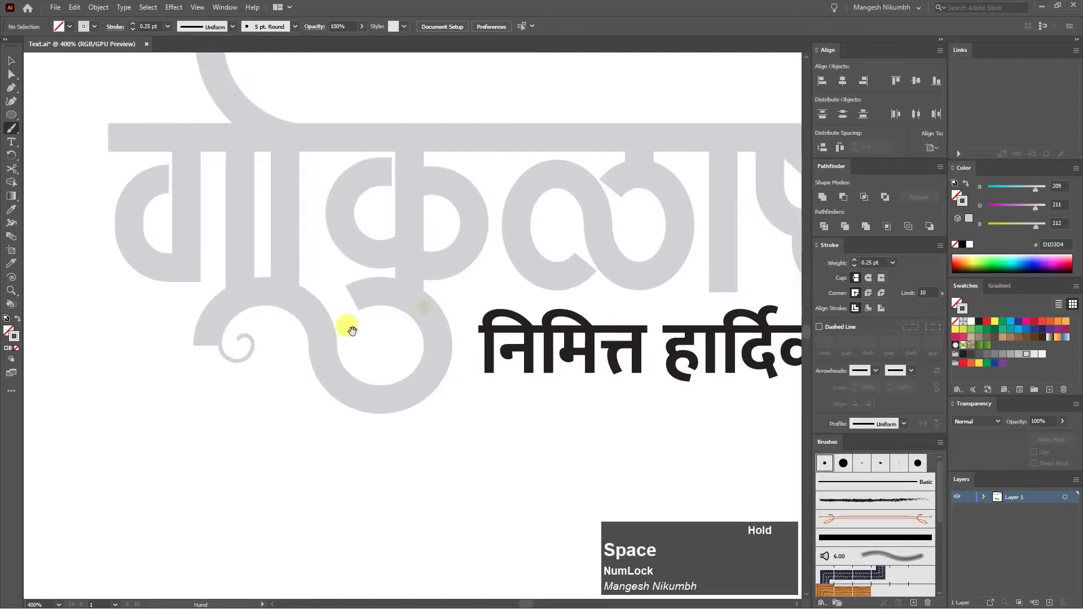
pyautogui.moveTo(298, 242); pyautogui.dragTo(193, 276)
pyautogui.moveTo(621, 233); pyautogui.dragTo(311, 293)
pyautogui.hotkey('ctrl', '-')
pyautogui.hotkey('ctrl', '=')
pyautogui.moveTo(729, 179); pyautogui.dragTo(478, 252)
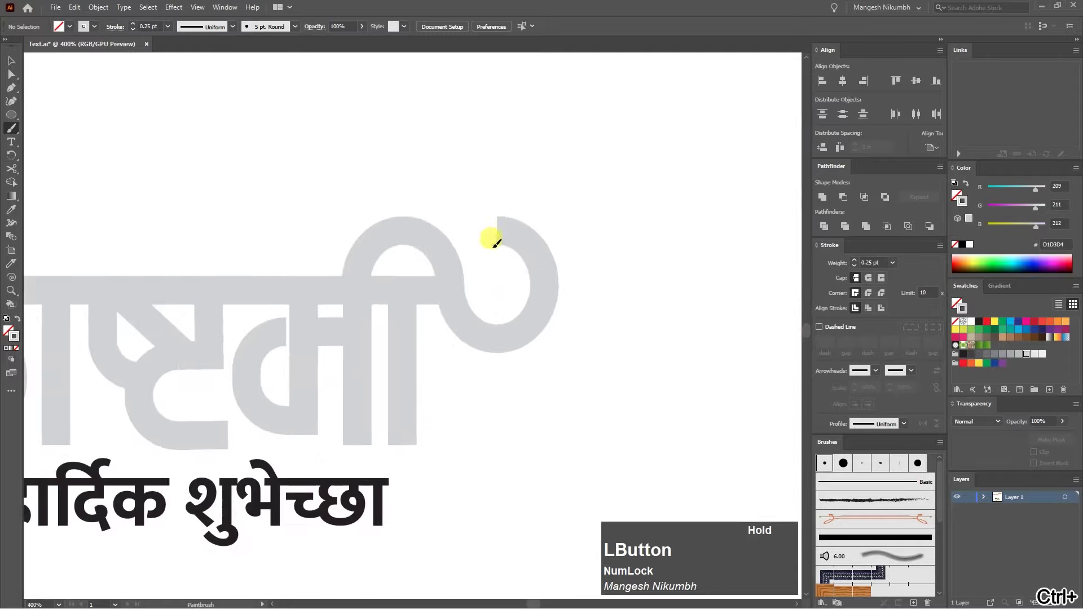
# Step: Paint a small spiral curl on the open lower end of ळ's left bowl
pyautogui.moveTo(402, 363); pyautogui.dragTo(543, 341)
pyautogui.hotkey('ctrl', '-')
pyautogui.moveTo(144, 348)
pyautogui.mouseDown()
pyautogui.moveTo(362, 329)
pyautogui.moveTo(328, 356)
pyautogui.mouseUp()
pyautogui.hotkey('ctrl', '=')
pyautogui.hotkey('ctrl', '-')
pyautogui.hotkey('ctrl', '-')
# Step: Paint a small spiral curl on the lower end of क's right bowl, undoing the first attempt and refining the result
pyautogui.moveTo(394, 358); pyautogui.dragTo(503, 357)
pyautogui.hotkey('ctrl', '=')
pyautogui.hotkey('ctrl', '=')
pyautogui.hotkey('ctrl', '=')
pyautogui.hotkey('ctrl', '=')
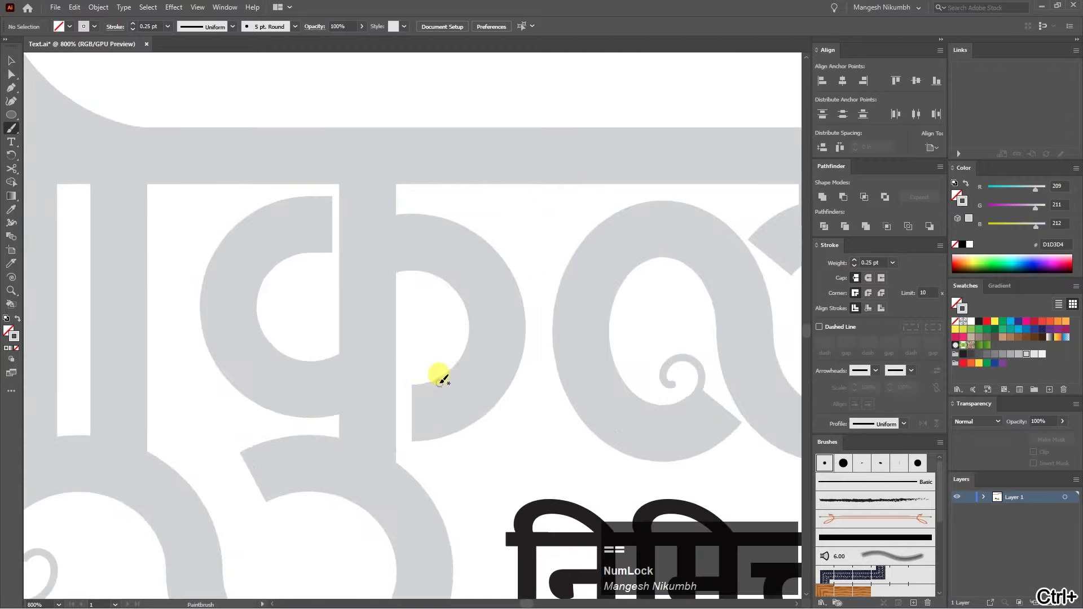
pyautogui.hotkey('ctrl', 'z')
pyautogui.moveTo(427, 359); pyautogui.dragTo(451, 389)
pyautogui.click(444, 333)
pyautogui.hotkey('ctrl', '=')
pyautogui.hotkey('ctrl', '=')
pyautogui.click(459, 358)
# Step: Examine the curls along the lettering and the overall title on the whole artboard
pyautogui.hotkey('ctrl', '-')
pyautogui.hotkey('ctrl', '-')
pyautogui.hotkey('ctrl', '-')
pyautogui.hotkey('ctrl', '-')
pyautogui.hotkey('ctrl', '-')
pyautogui.hotkey('ctrl', '-')
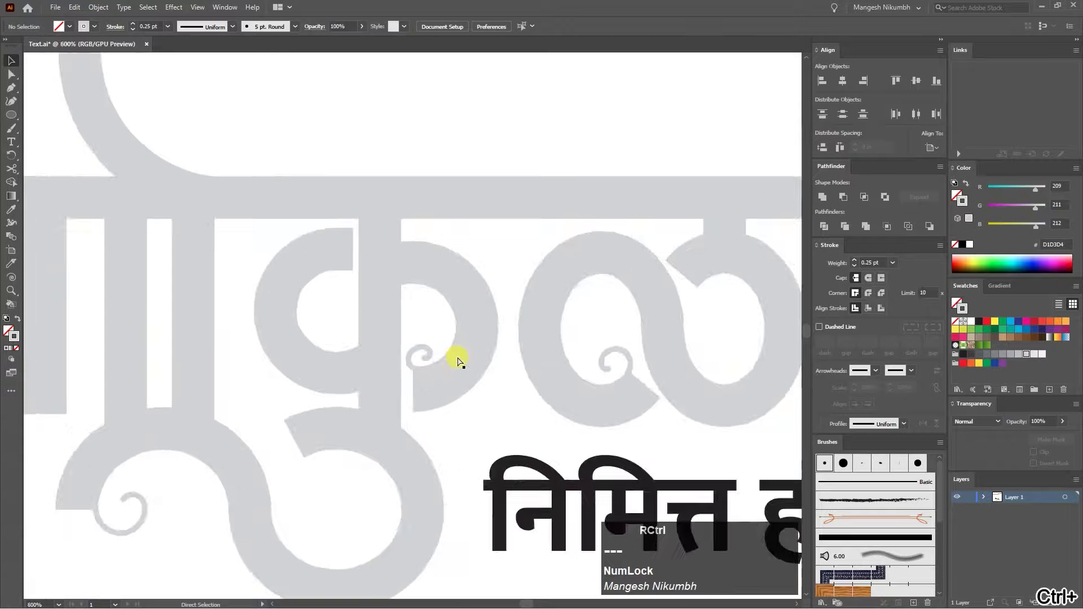
pyautogui.moveTo(520, 183); pyautogui.dragTo(450, 242)
pyautogui.hotkey('ctrl', '-')
pyautogui.hotkey('ctrl', '-')
pyautogui.hotkey('ctrl', '=')
pyautogui.click(534, 412)
pyautogui.click(553, 276)
pyautogui.hotkey('ctrl', '-')
pyautogui.hotkey('ctrl', '-')
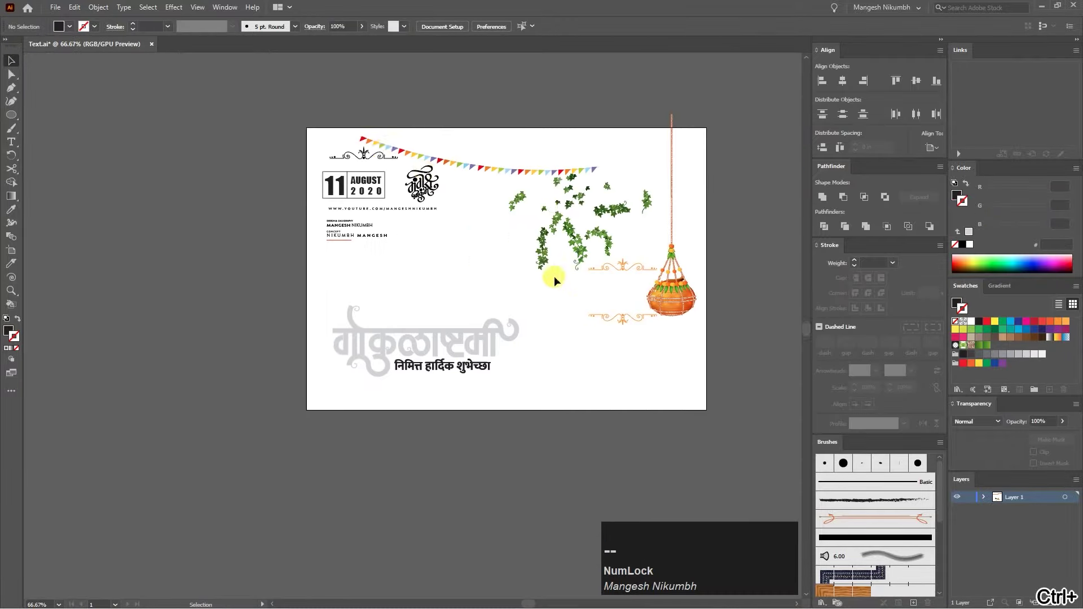
# Step: Move the black scroll ornament from above the date box to just above the lettering and enlarge it
pyautogui.moveTo(554, 275); pyautogui.dragTo(515, 300)
pyautogui.moveTo(324, 179); pyautogui.dragTo(474, 322)
pyautogui.click(371, 356)
pyautogui.hotkey('ctrl', '=')
pyautogui.click(371, 354)
# Step: Place a smaller, vertically flipped copy of the scroll ornament beneath the निमित्त हार्दिक शुभेच्छा line
pyautogui.moveTo(427, 353); pyautogui.dragTo(432, 462)
pyautogui.click(479, 317)
pyautogui.click(253, 460)
pyautogui.hotkey('ctrl', '-')
pyautogui.hotkey('ctrl', '=')
pyautogui.moveTo(367, 448); pyautogui.dragTo(394, 435)
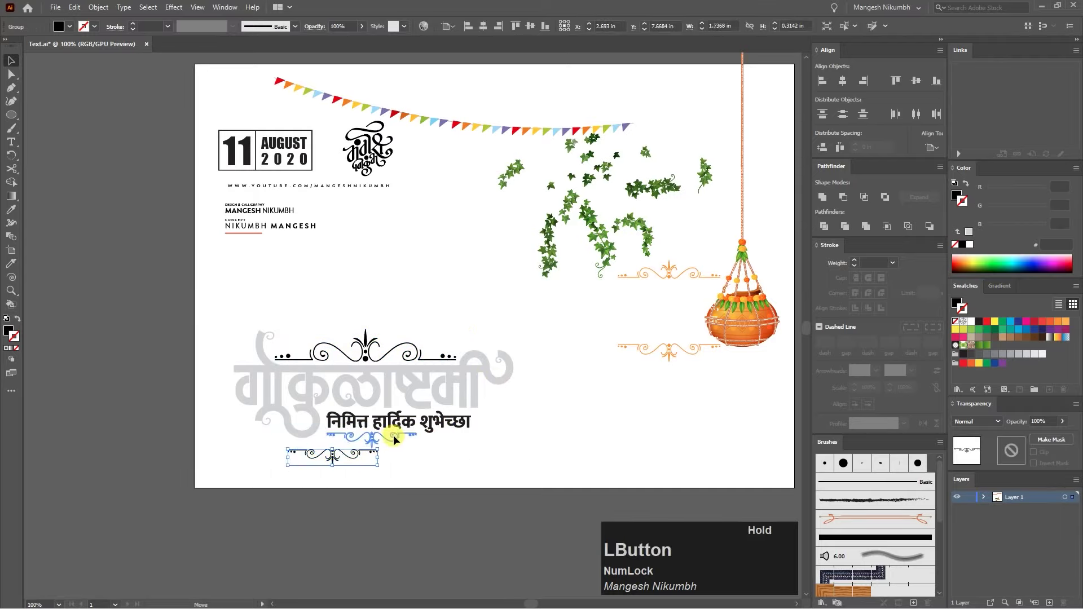
# Step: Copy the complete title design, including the lettering, greeting line and both ornaments
pyautogui.moveTo(560, 455); pyautogui.dragTo(203, 302)
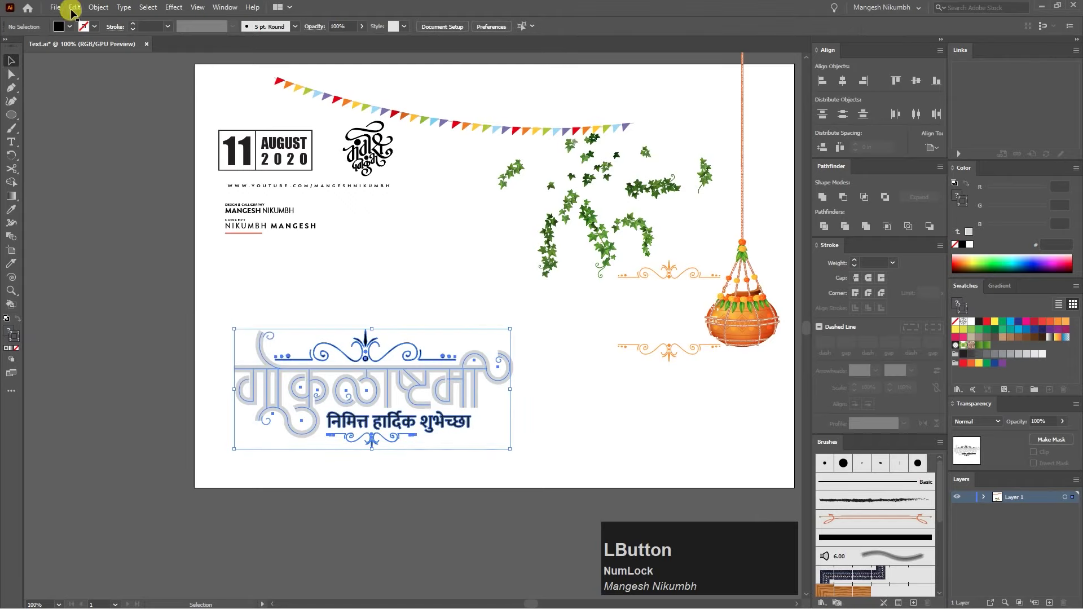
pyautogui.click(72, 8)
pyautogui.click(91, 60)
# Step: Switch to Banner.psd in Photoshop and paste the copied title as a Smart Object
pyautogui.click(415, 291)
pyautogui.click(42, 7)
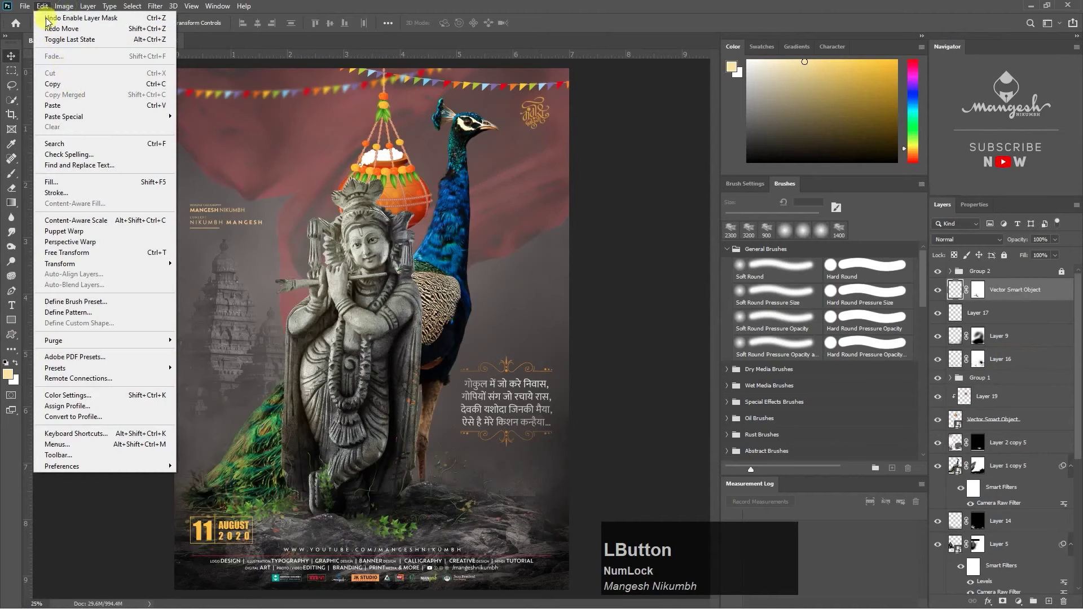
pyautogui.click(73, 105)
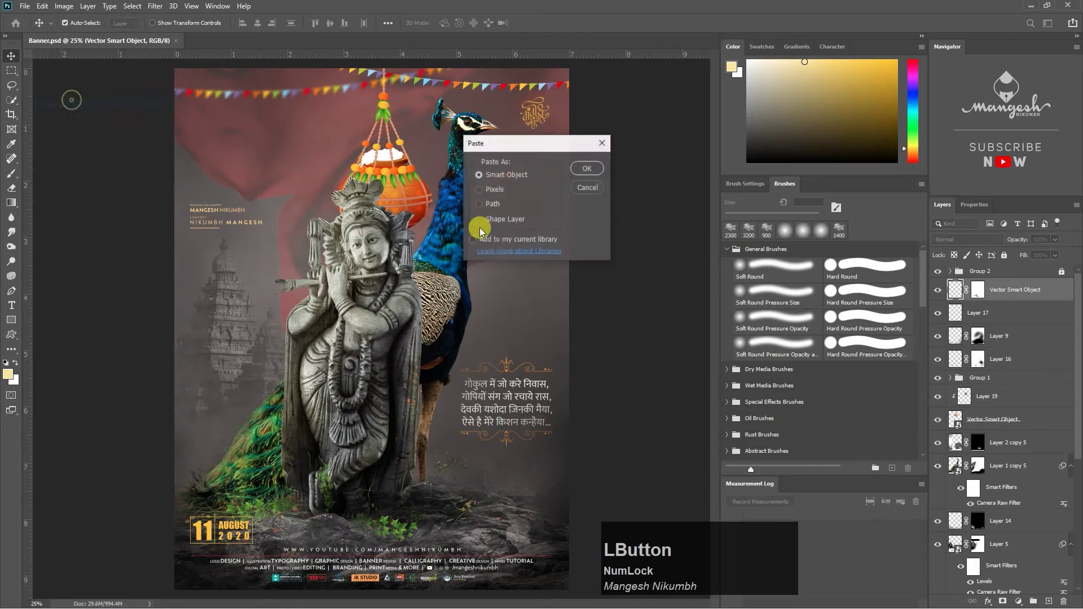
pyautogui.click(585, 169)
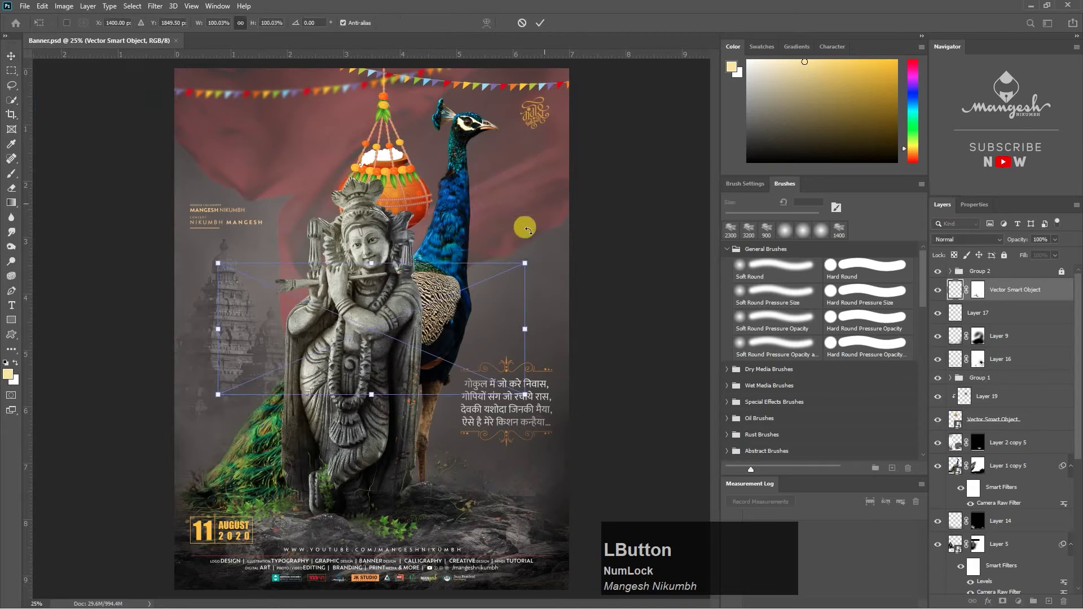
# Step: Scale the pasted title to about 43% and place it in the poster's upper left area below the bunting
pyautogui.moveTo(524, 397); pyautogui.dragTo(304, 293)
pyautogui.moveTo(284, 190)
pyautogui.mouseDown()
pyautogui.moveTo(282, 79)
pyautogui.moveTo(282, 181)
pyautogui.mouseUp()
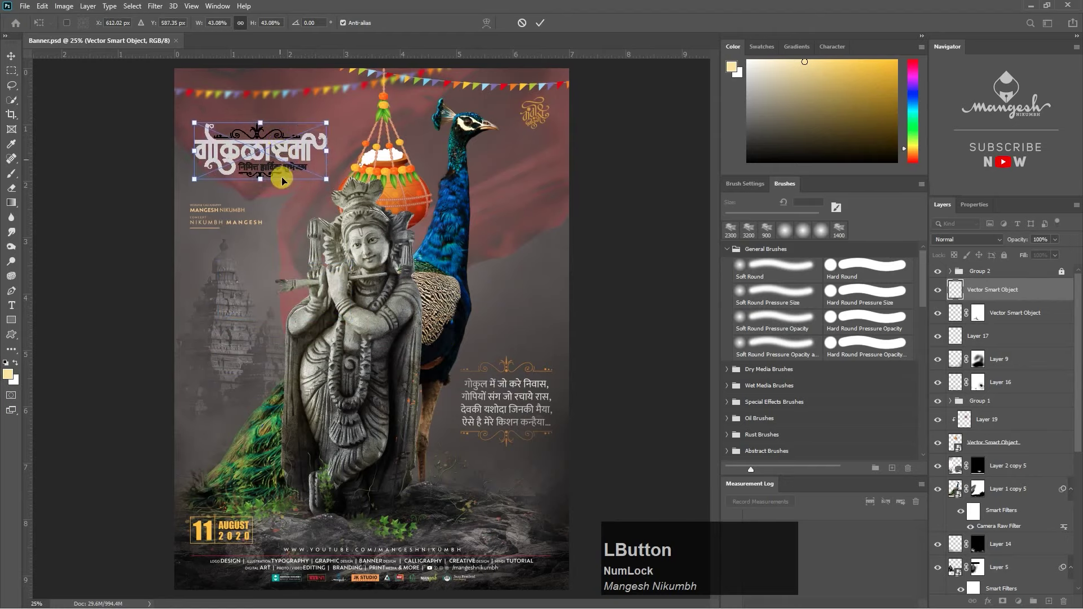
pyautogui.press('Return')
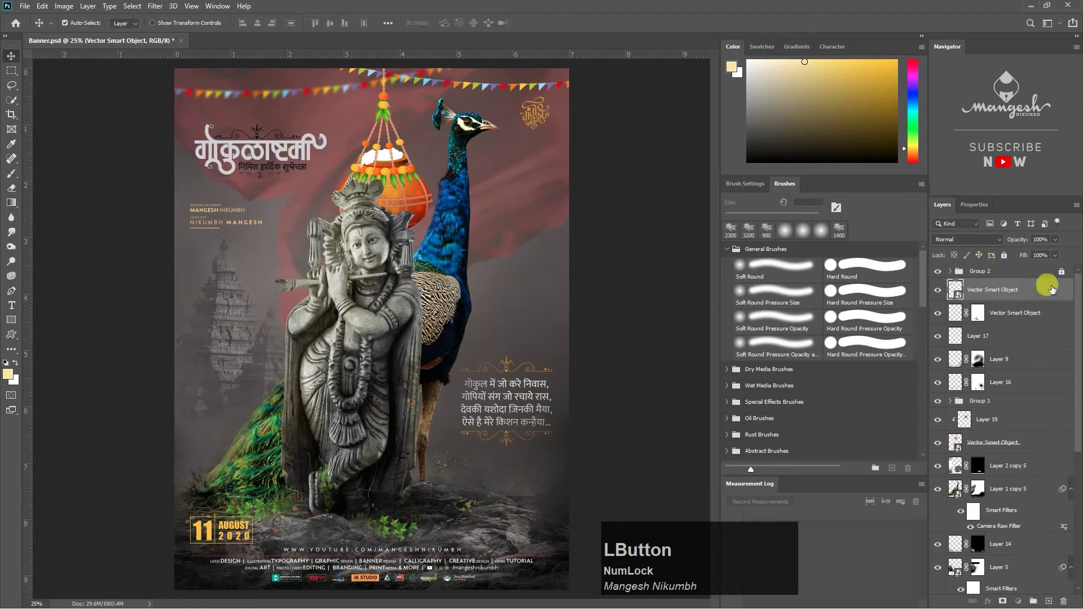
# Step: Apply a Color Overlay in orange-yellow ffb10b to the title's smart object layer
pyautogui.doubleClick(955, 341)
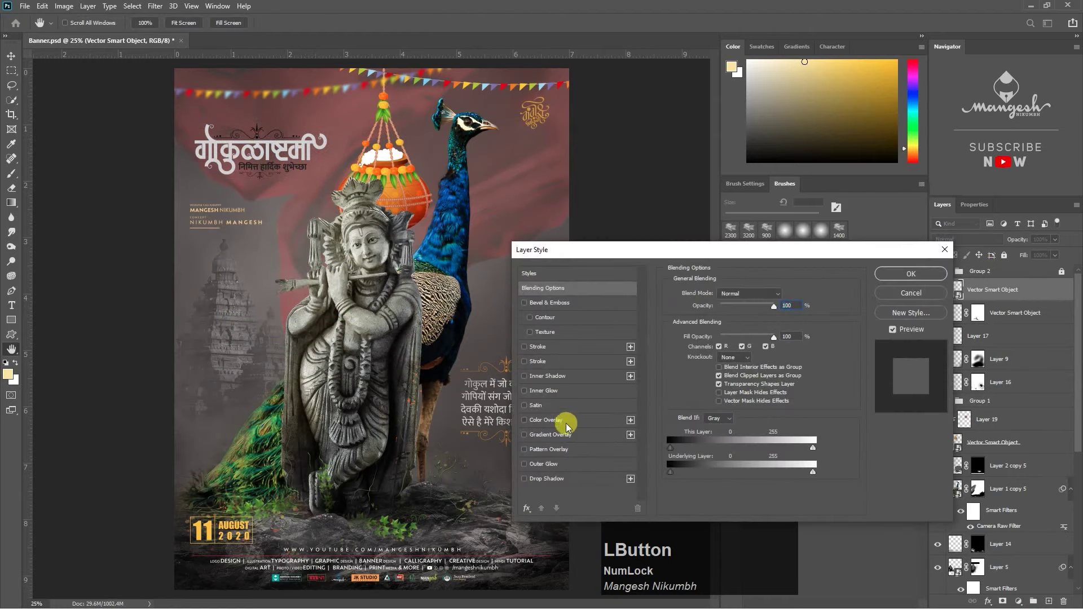
pyautogui.click(564, 421)
pyautogui.click(784, 294)
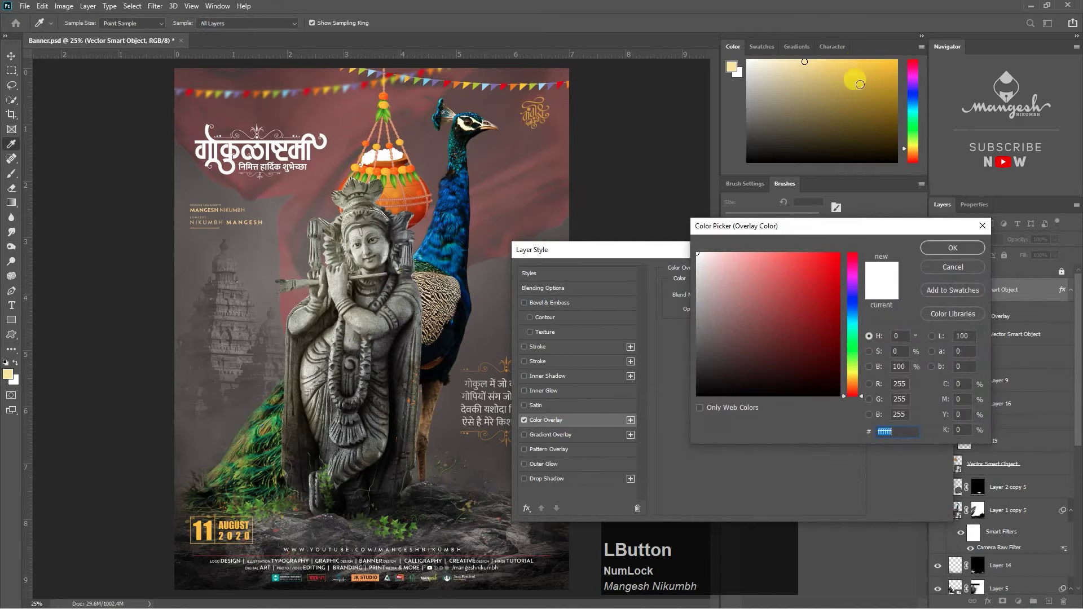
pyautogui.moveTo(852, 387); pyautogui.dragTo(852, 379)
pyautogui.moveTo(812, 292); pyautogui.dragTo(834, 253)
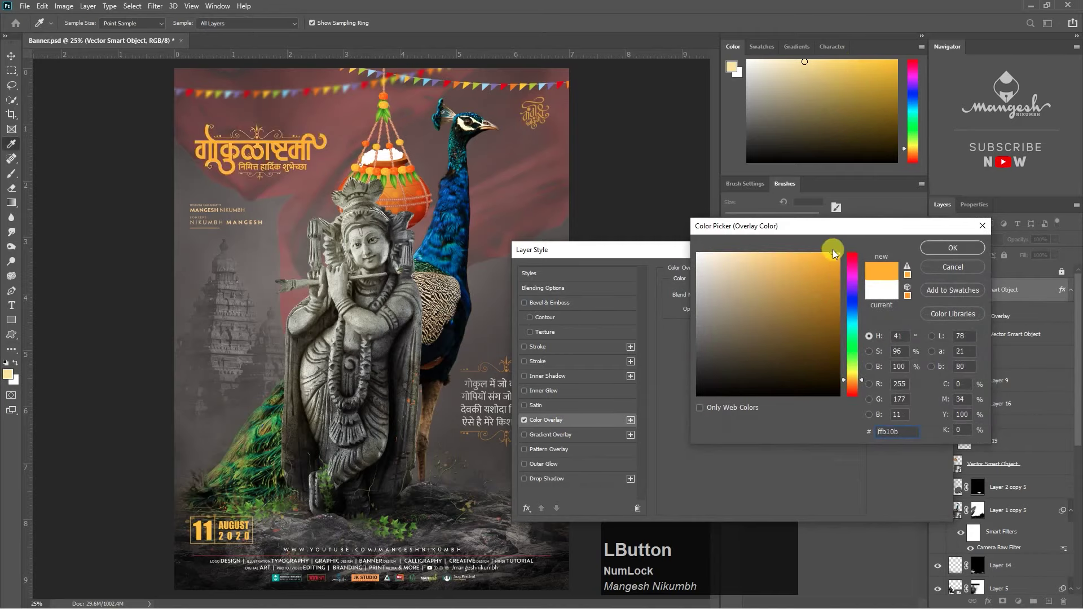
pyautogui.press('Return')
pyautogui.press('Return')
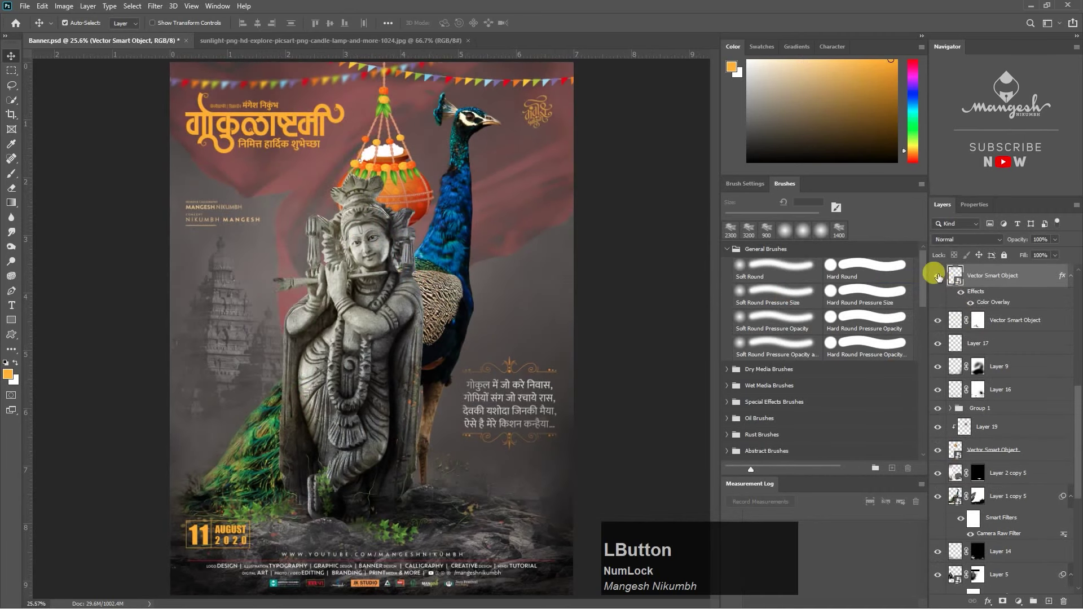
# Step: Toggle the title layer's visibility off and on, and hide its Color Overlay effect
pyautogui.click(938, 276)
pyautogui.click(937, 275)
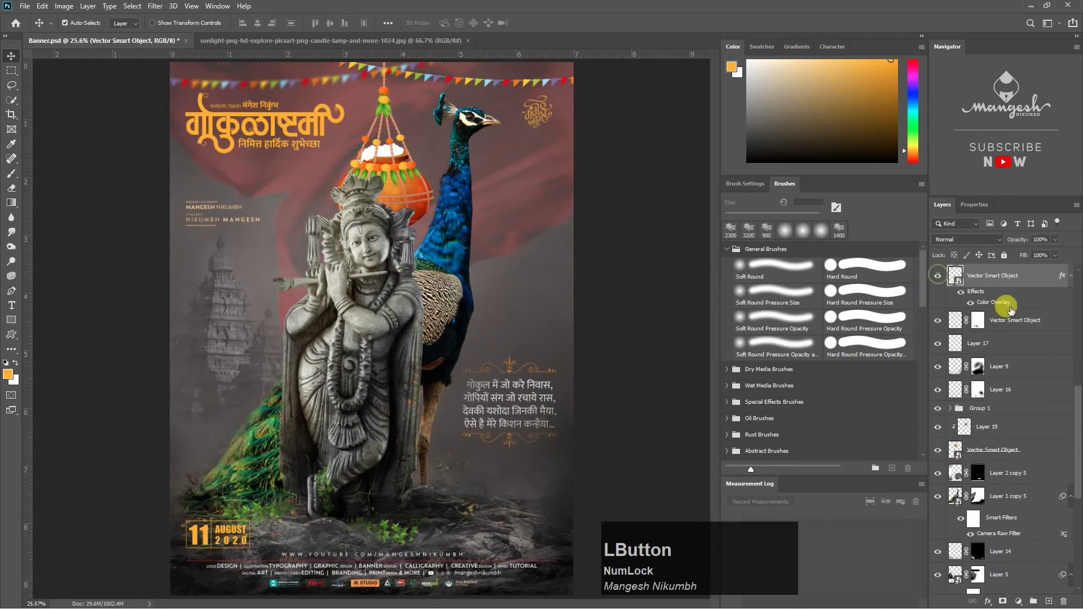
pyautogui.click(971, 302)
pyautogui.scroll(1, 1074, 367)
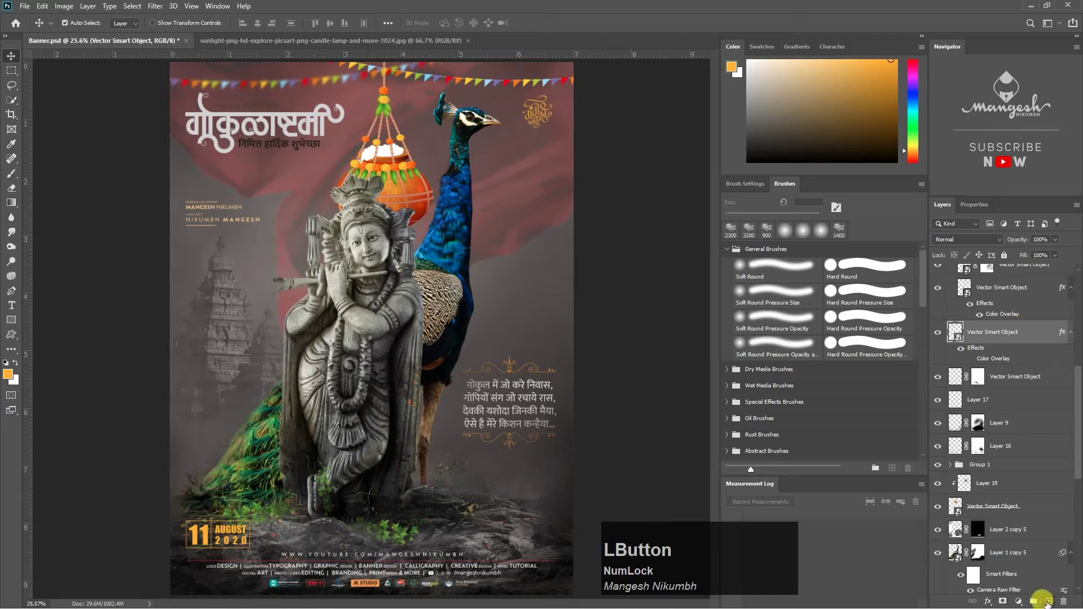
# Step: Create a new layer above the title's smart object and clip it to the title
pyautogui.click(1047, 602)
pyautogui.rightClick(1019, 339)
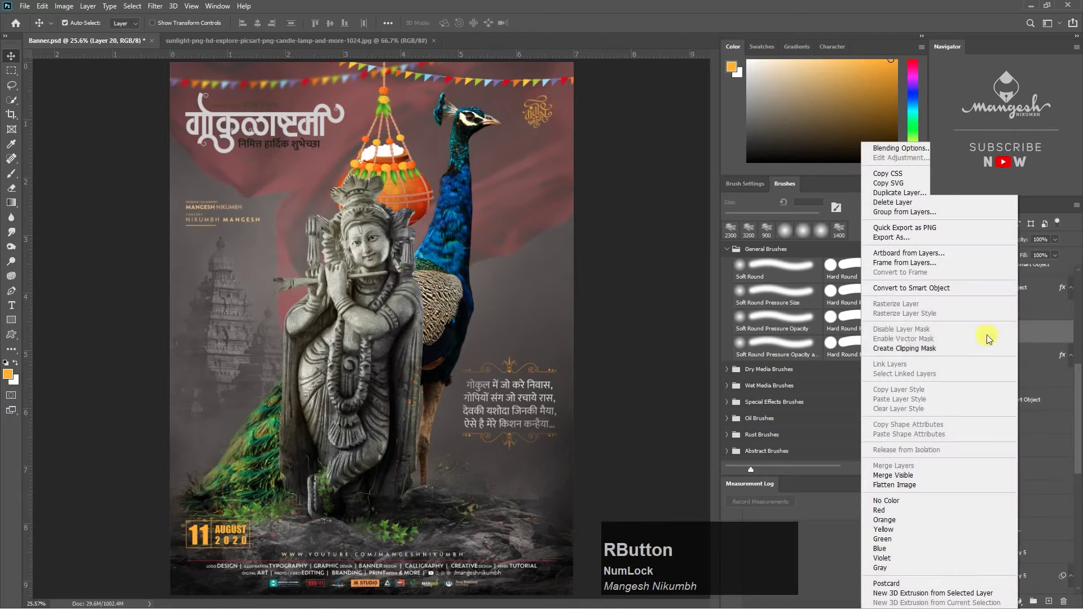
pyautogui.click(914, 348)
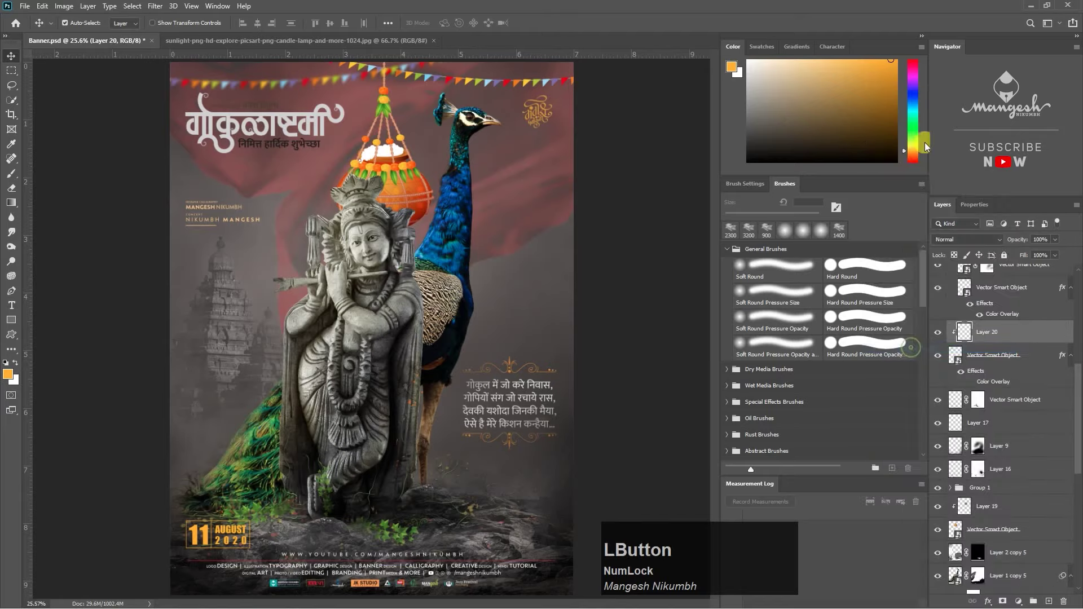
# Step: Fill a rectangular area covering the whole title on the clipped Layer 20 with the orange foreground color
pyautogui.hotkey('ctrl', '=')
pyautogui.hotkey('ctrl', '=')
pyautogui.hotkey('ctrl', '=')
pyautogui.press('m')
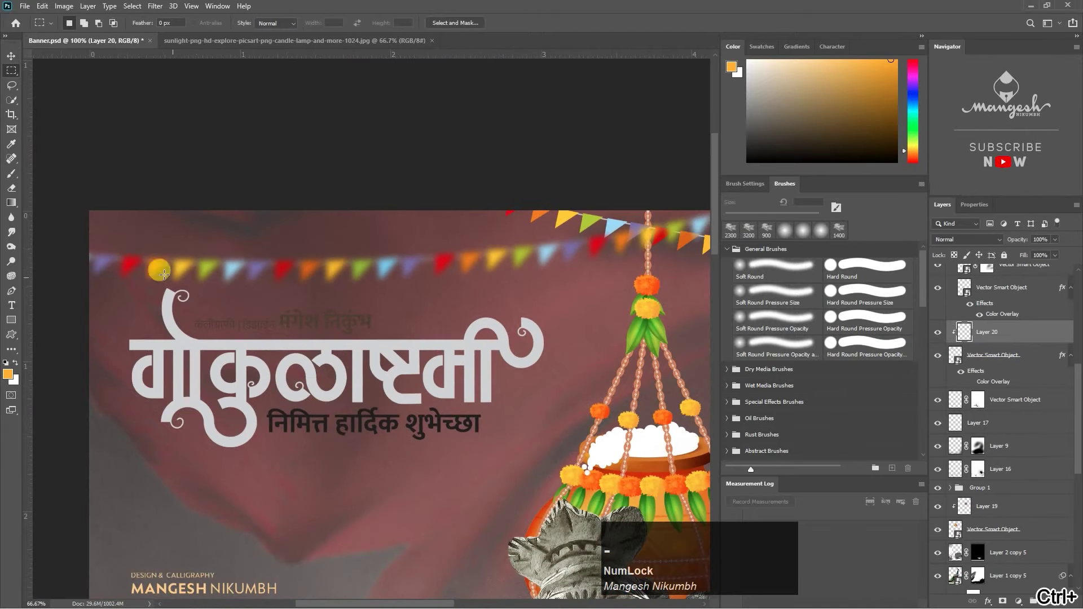
pyautogui.moveTo(118, 241); pyautogui.dragTo(559, 455)
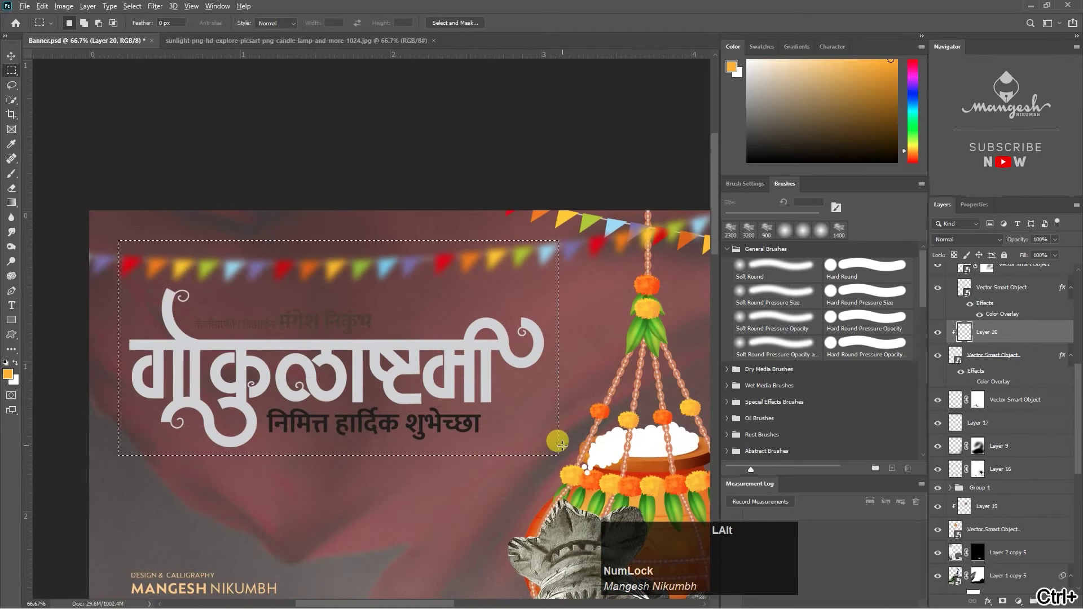
pyautogui.hotkey('alt', 'BackSpace')
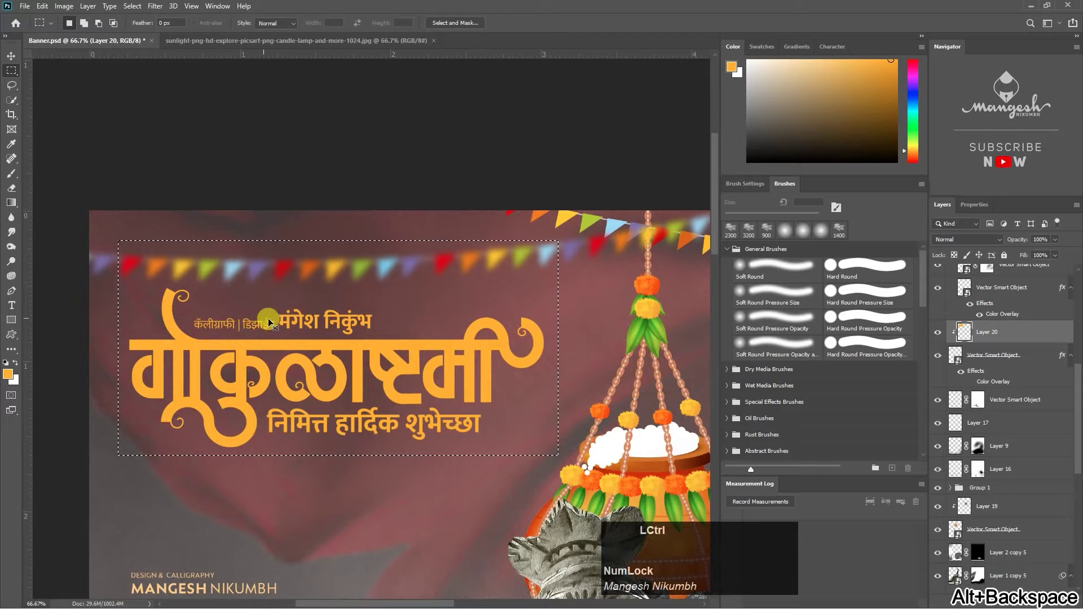
pyautogui.hotkey('ctrl', 'd')
pyautogui.hotkey('ctrl', 'z')
# Step: Select the small designer credit line above the title and fill it with the white background color
pyautogui.moveTo(400, 337); pyautogui.dragTo(193, 299)
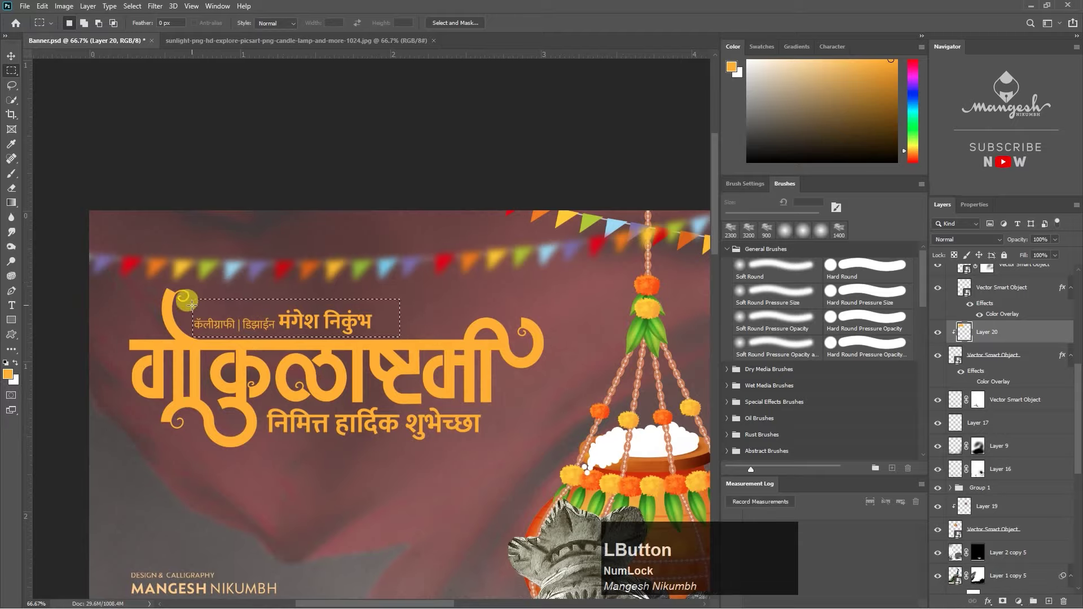
pyautogui.hotkey('ctrl', 'BackSpace')
pyautogui.hotkey('ctrl', '-')
pyautogui.hotkey('ctrl', '-')
pyautogui.hotkey('ctrl', '-')
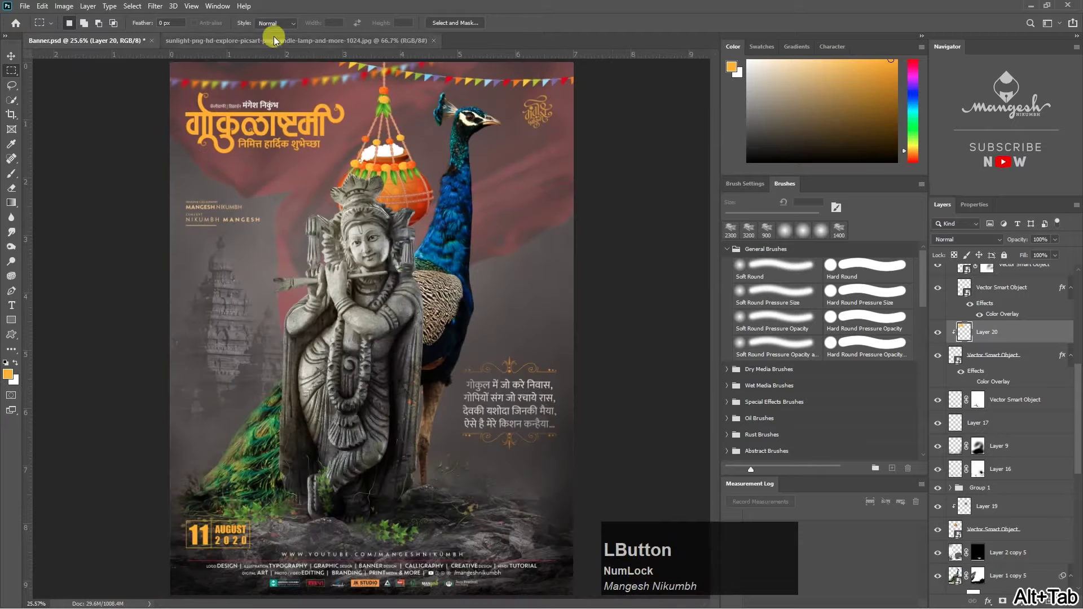
# Step: Copy the entire sunlight image, paste it into Banner.psd above Layer 20, and place it over the title in the poster's upper left corner
pyautogui.click(277, 41)
pyautogui.hotkey('ctrl', 'a')
pyautogui.hotkey('ctrl', 'c')
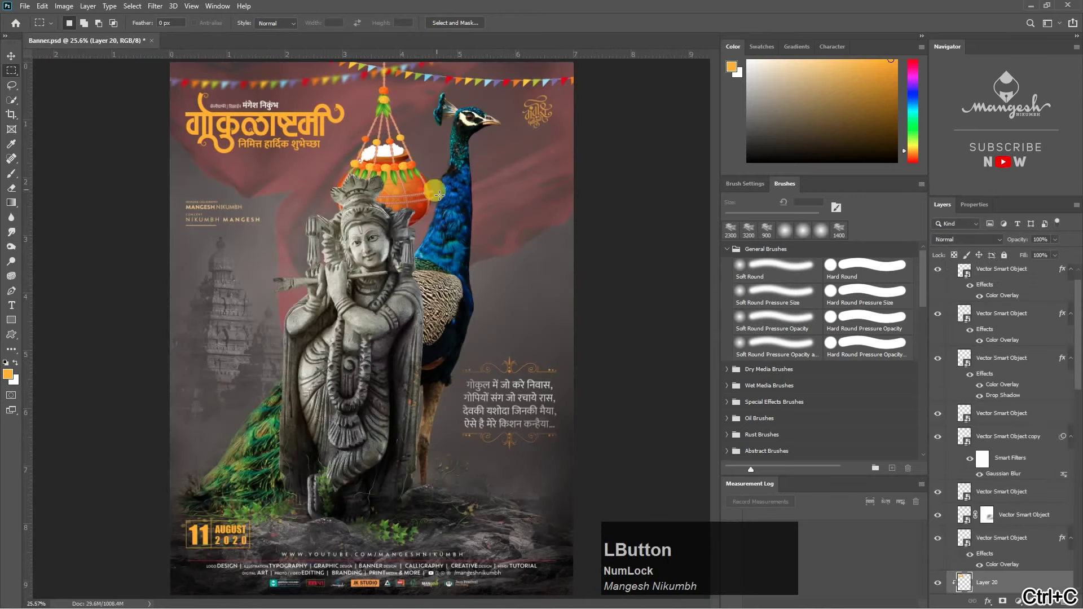
pyautogui.press('v')
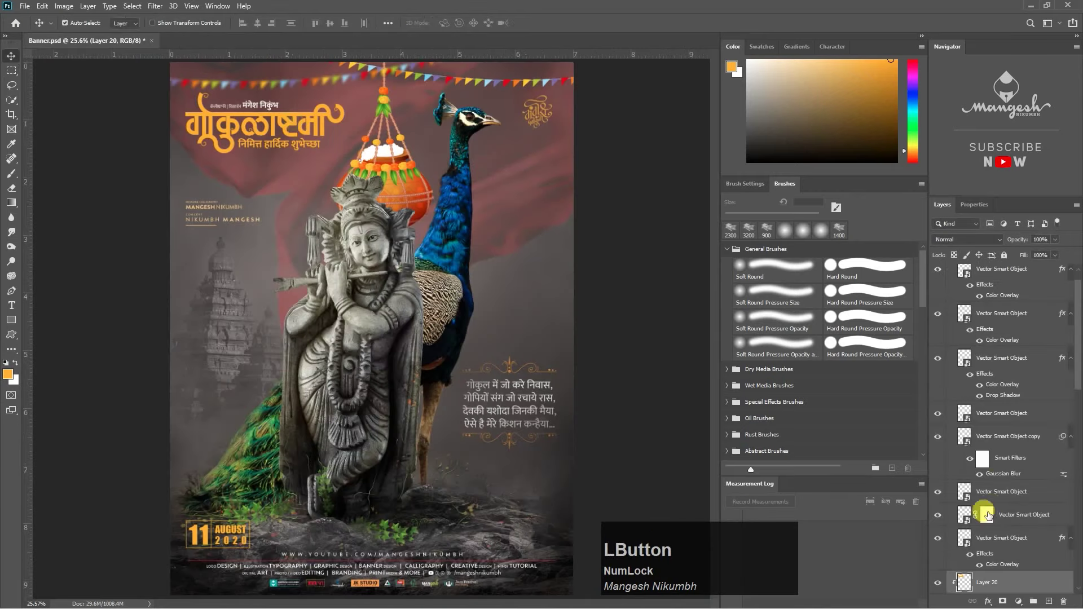
pyautogui.hotkey('ctrl', 'v')
pyautogui.moveTo(304, 272); pyautogui.dragTo(174, 57)
# Step: Set the sunlight layer's blend mode to Screen and clip it to the title
pyautogui.click(980, 243)
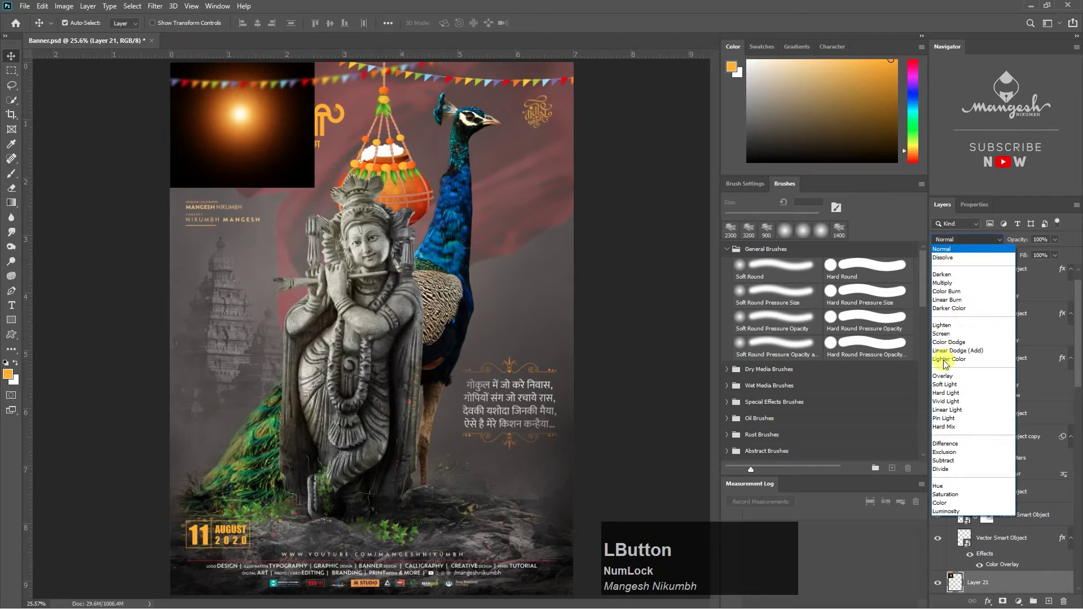
pyautogui.click(967, 337)
pyautogui.scroll(-3, 1012, 550)
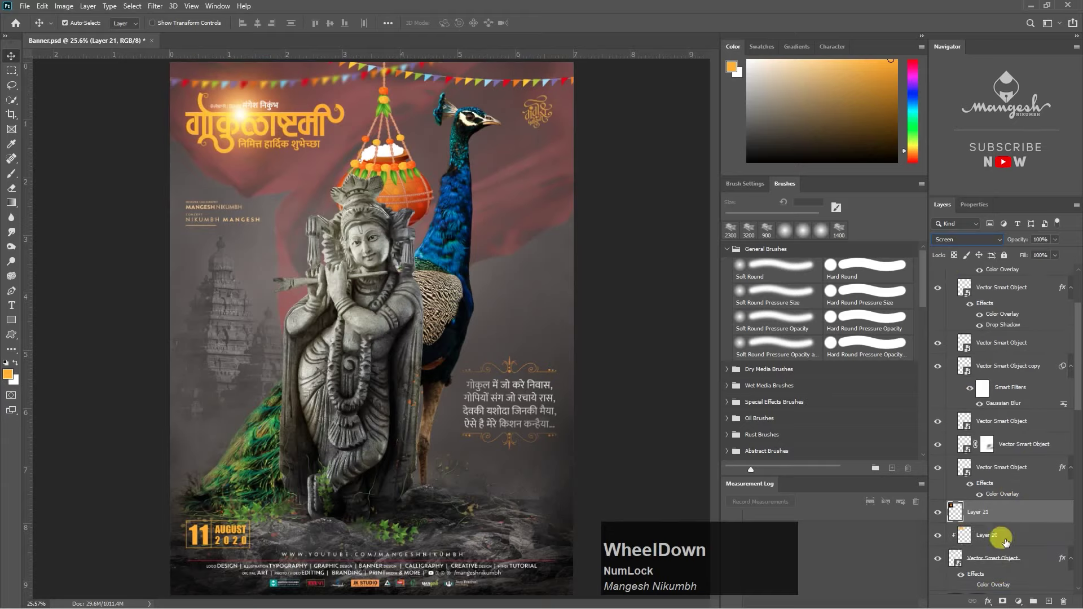
pyautogui.rightClick(1019, 516)
pyautogui.click(982, 247)
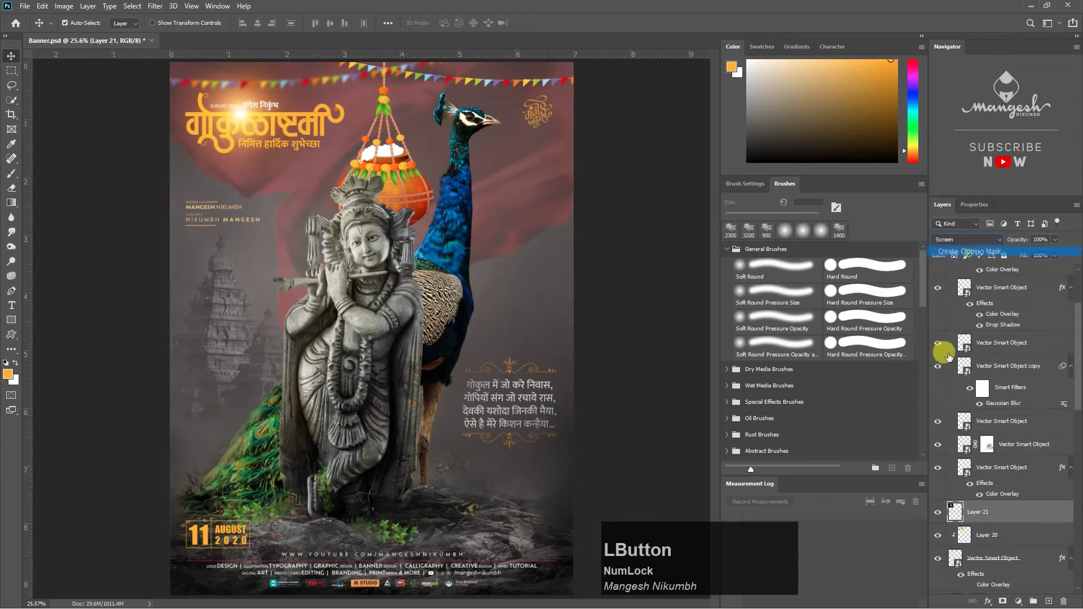
# Step: Scale the clipped sunlight to about 179%, position its glow over the title, and check the effect by toggling the layer's visibility
pyautogui.hotkey('ctrl', 't')
pyautogui.moveTo(288, 124); pyautogui.dragTo(439, 158)
pyautogui.moveTo(345, 142); pyautogui.dragTo(344, 153)
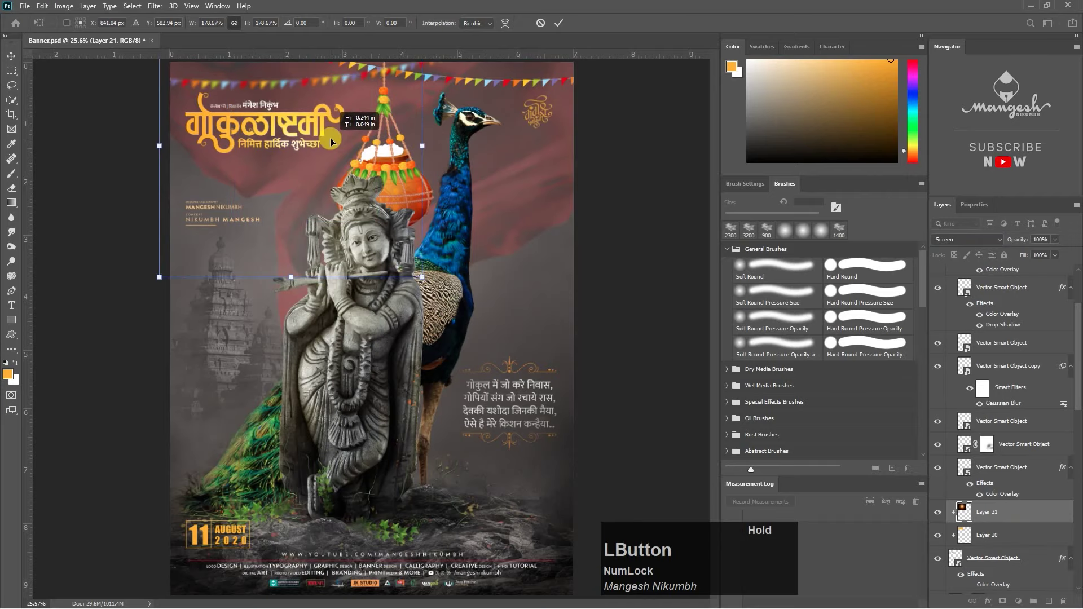
pyautogui.press('Return')
pyautogui.click(937, 514)
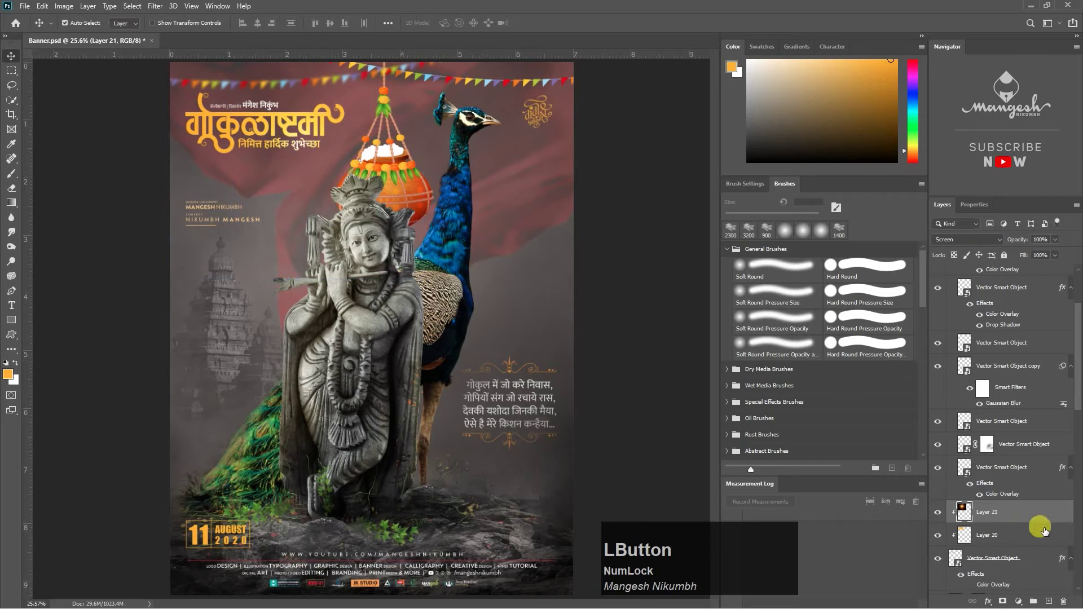
# Step: Duplicate Layer 21, place the copy directly above Group 1, and move its glow beside the Krishna statue's crown
pyautogui.rightClick(1032, 516)
pyautogui.click(952, 102)
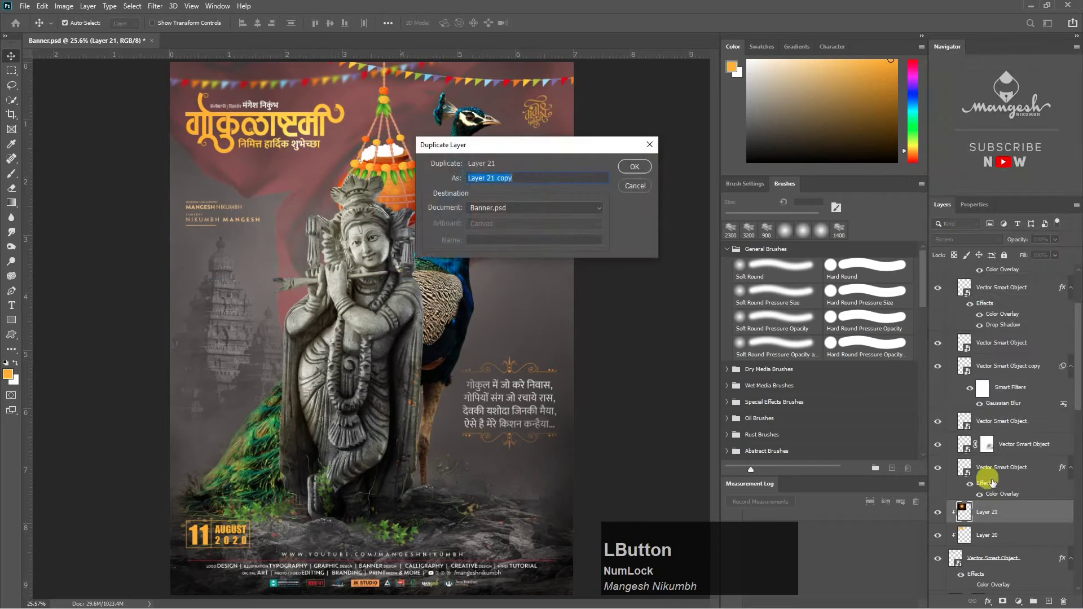
pyautogui.press('Return')
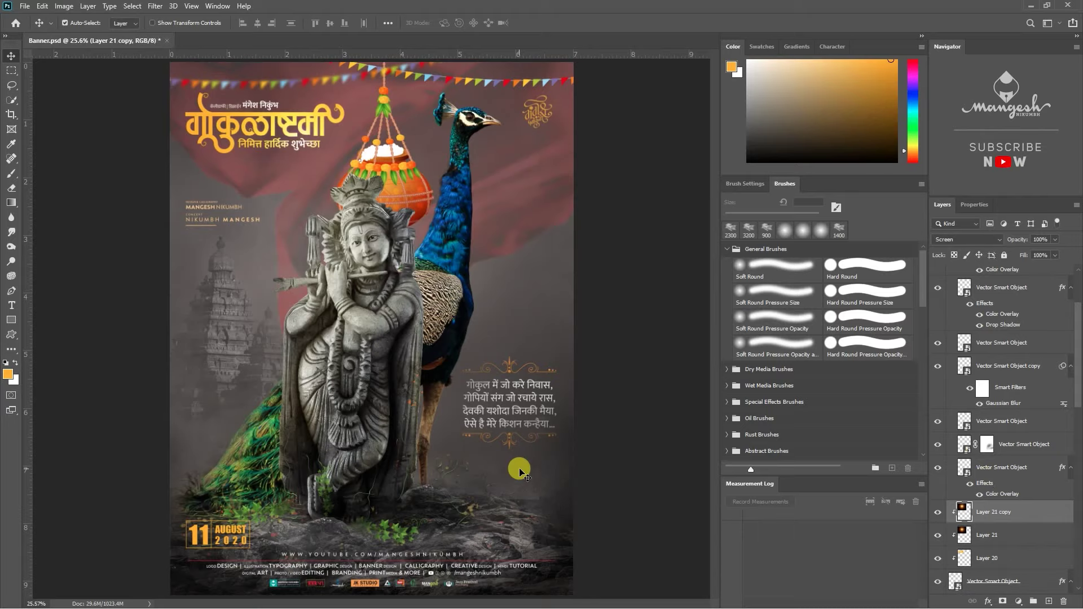
pyautogui.click(996, 289)
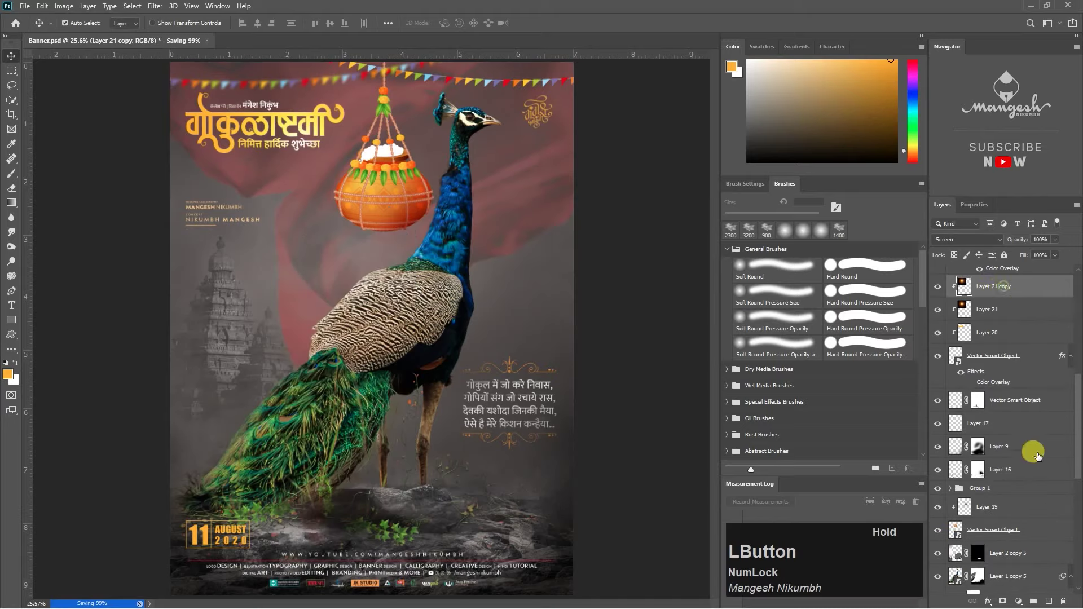
pyautogui.moveTo(1038, 456); pyautogui.dragTo(1016, 466)
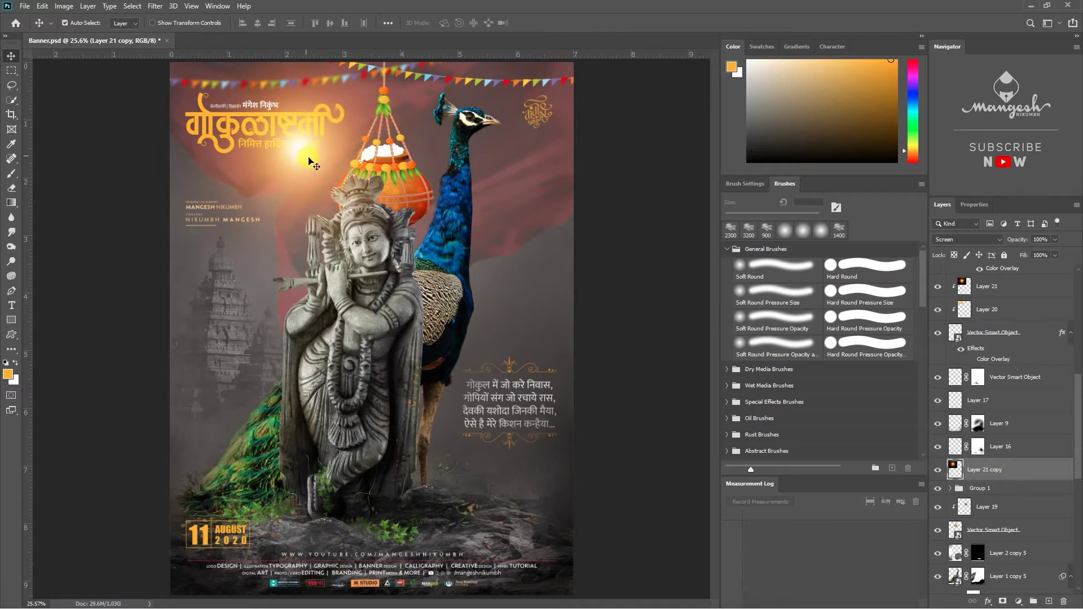
pyautogui.moveTo(309, 160); pyautogui.dragTo(343, 206)
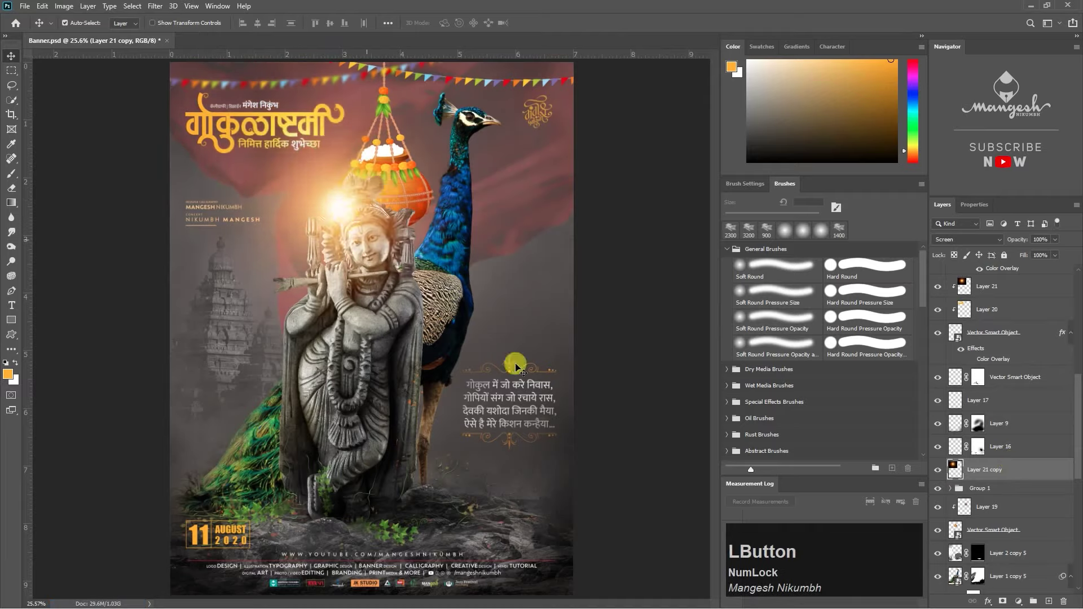
# Step: Clip the copied glow to Group 1, reposition it on the statue's upper part, and compare by toggling its visibility
pyautogui.rightClick(1022, 471)
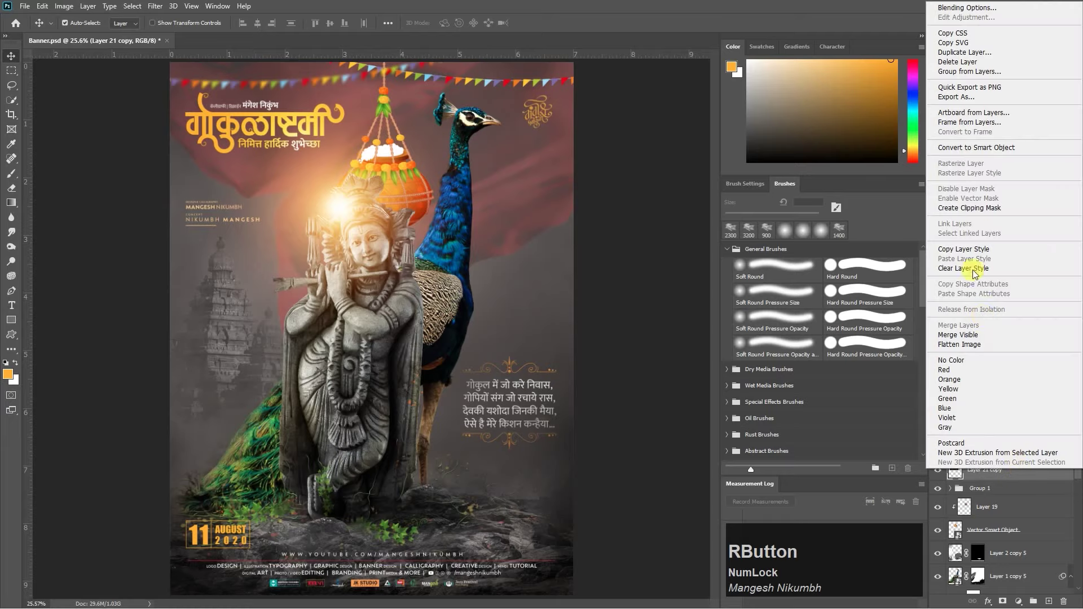
pyautogui.click(968, 209)
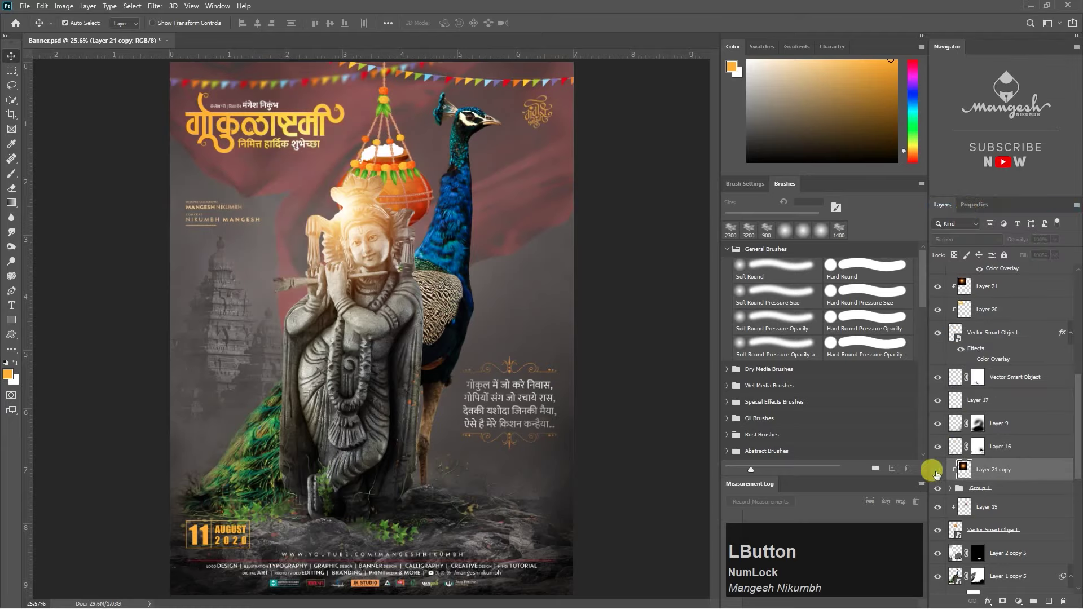
pyautogui.hotkey('ctrl', 't')
pyautogui.moveTo(370, 213); pyautogui.dragTo(338, 200)
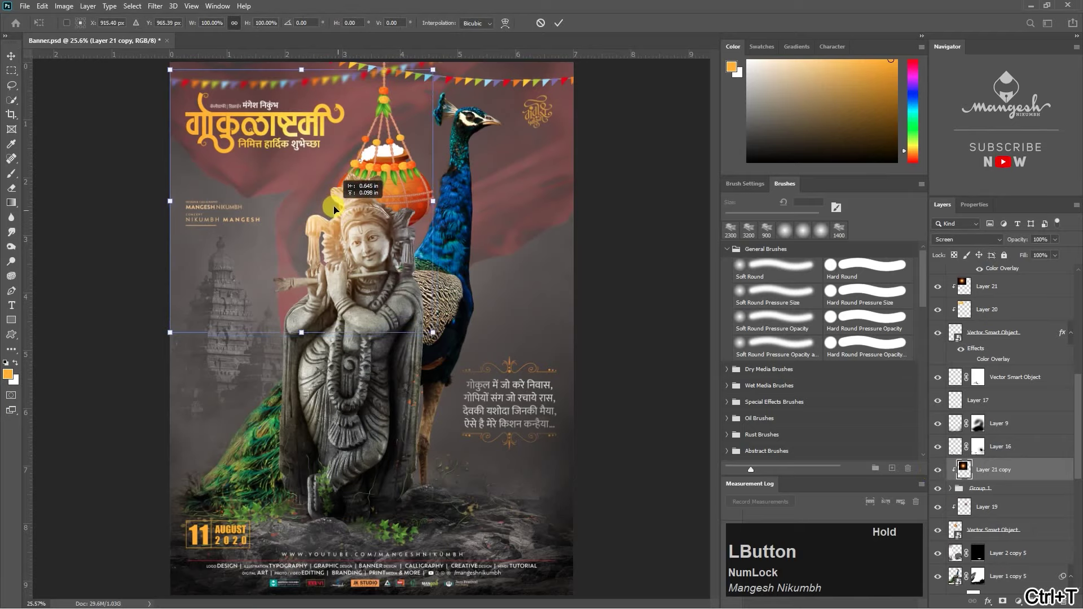
pyautogui.press('Return')
pyautogui.click(938, 470)
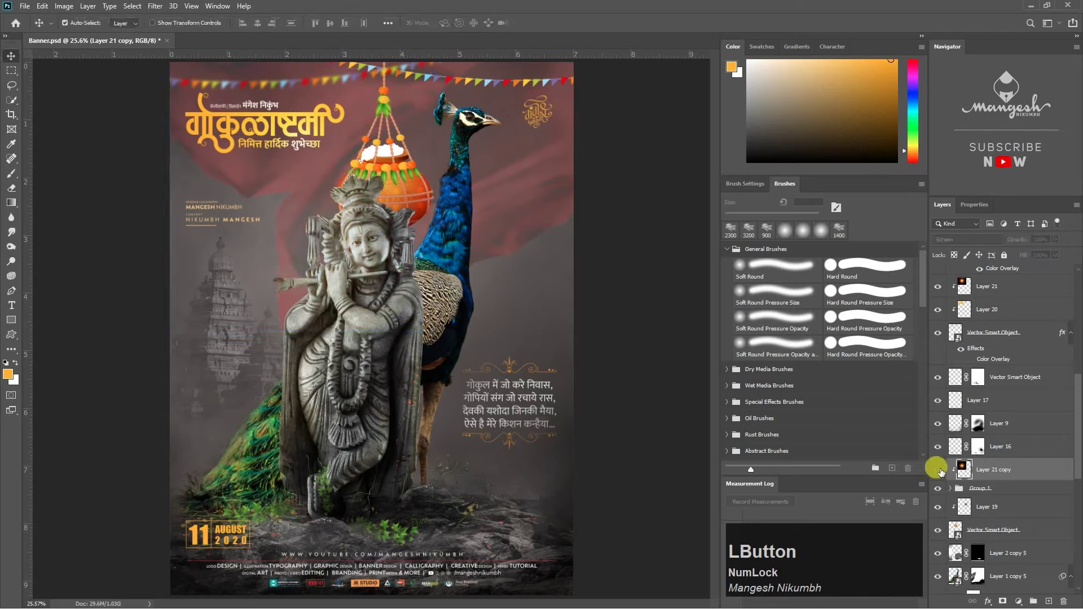
pyautogui.click(938, 470)
# Step: Lower the statue glow's midtones to about 0.65 with Levels, then shift the glow slightly over the statue
pyautogui.hotkey('ctrl', 'l')
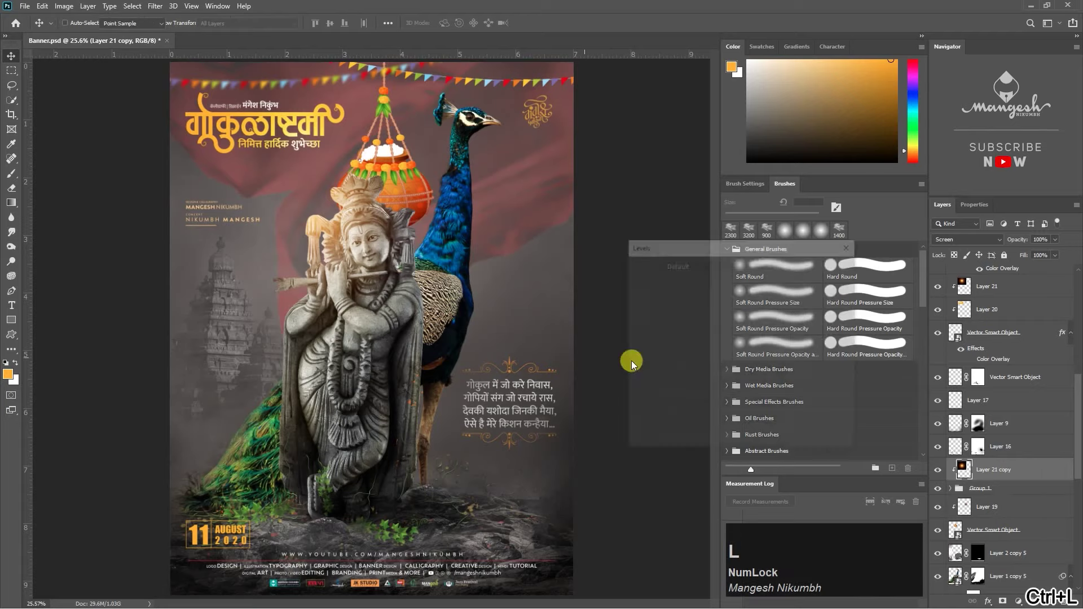
pyautogui.moveTo(783, 372)
pyautogui.mouseDown()
pyautogui.moveTo(752, 370)
pyautogui.moveTo(786, 367)
pyautogui.mouseUp()
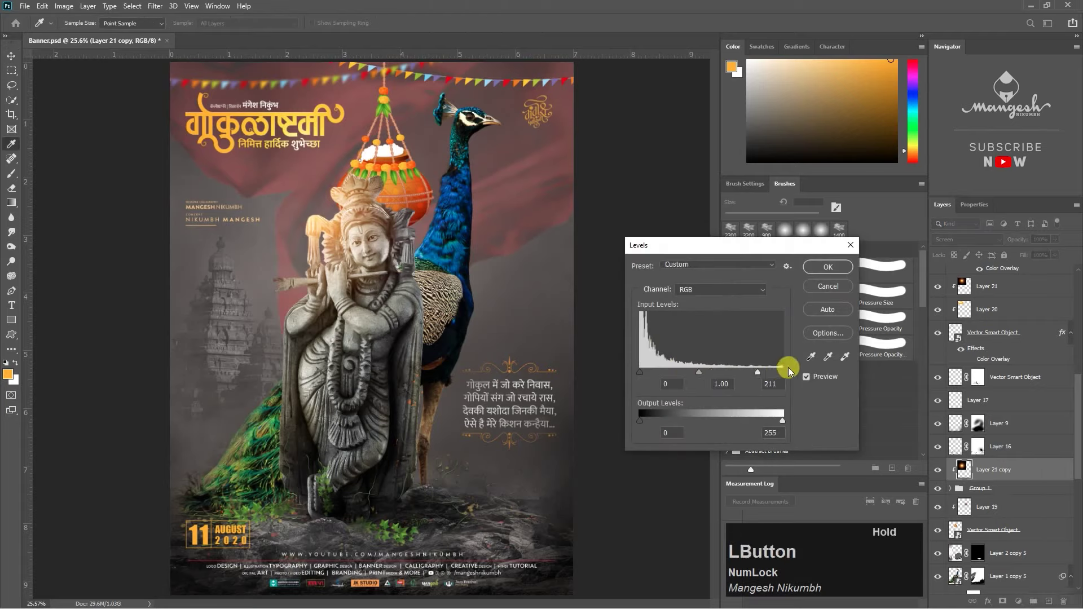
pyautogui.moveTo(711, 375)
pyautogui.mouseDown()
pyautogui.moveTo(743, 374)
pyautogui.moveTo(730, 374)
pyautogui.mouseUp()
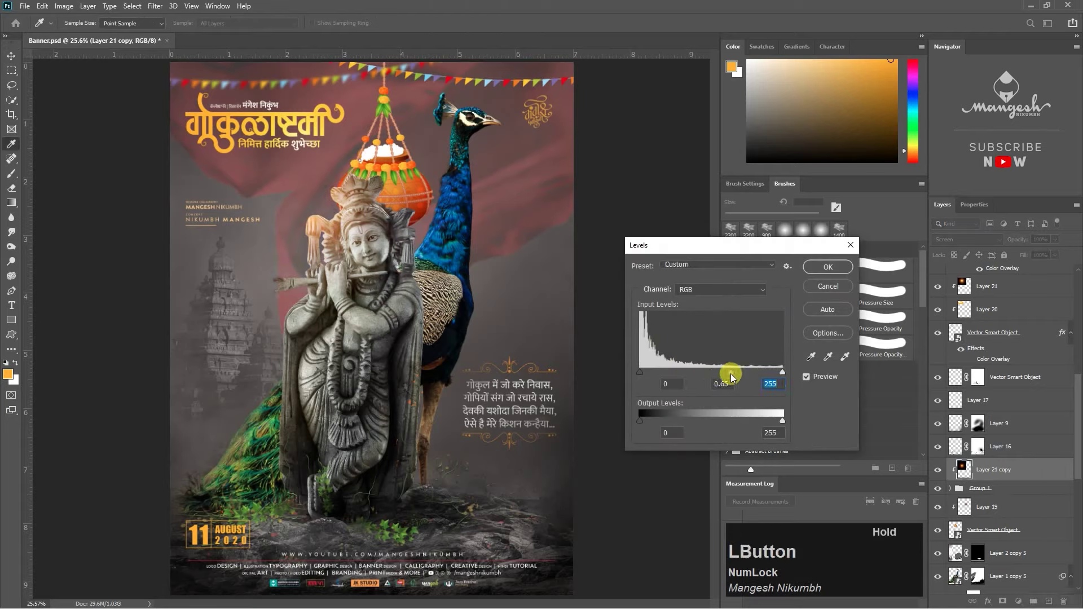
pyautogui.press('Return')
pyautogui.hotkey('ctrl', 't')
pyautogui.moveTo(367, 215); pyautogui.dragTo(381, 207)
pyautogui.press('Return')
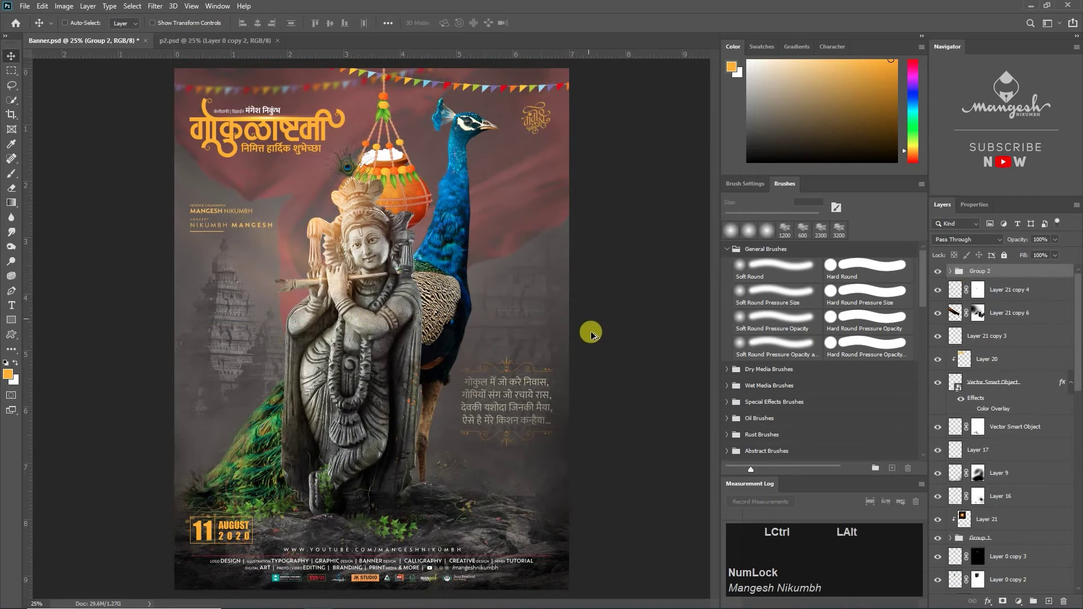
# Step: Stamp all visible layers into a new layer above Group 2 and convert it to a smart object
pyautogui.hotkey('ctrl', 'alt', 'shift', 'e')
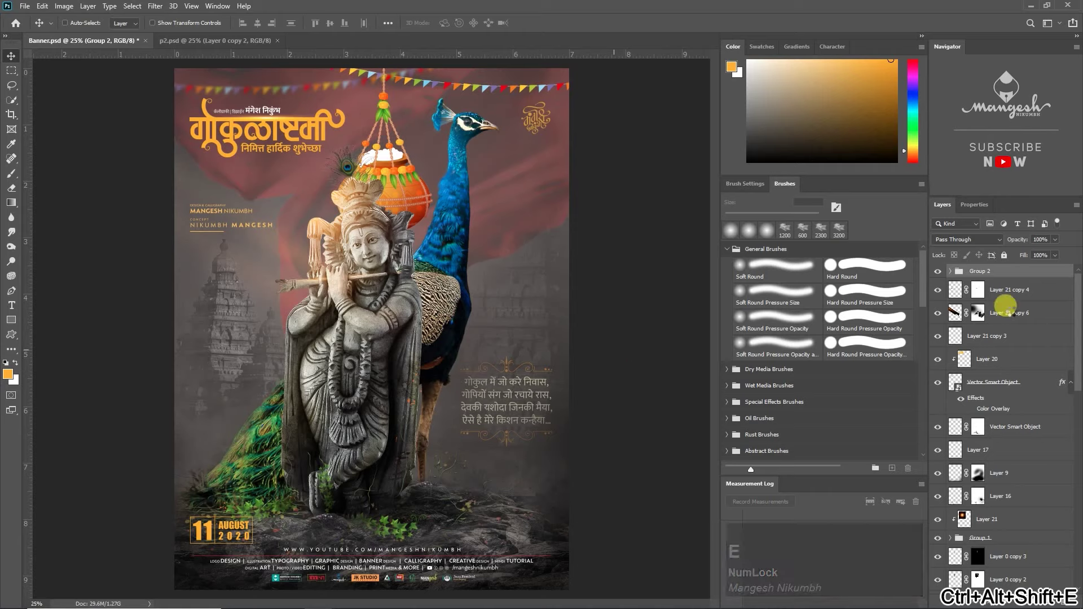
pyautogui.click(1008, 275)
pyautogui.rightClick(1009, 276)
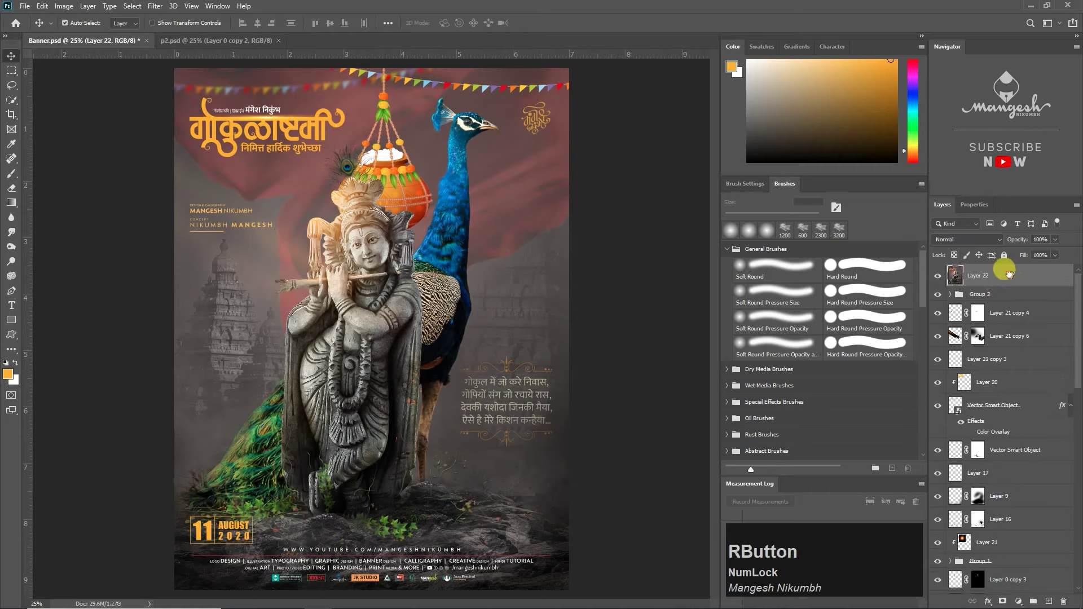
pyautogui.click(901, 289)
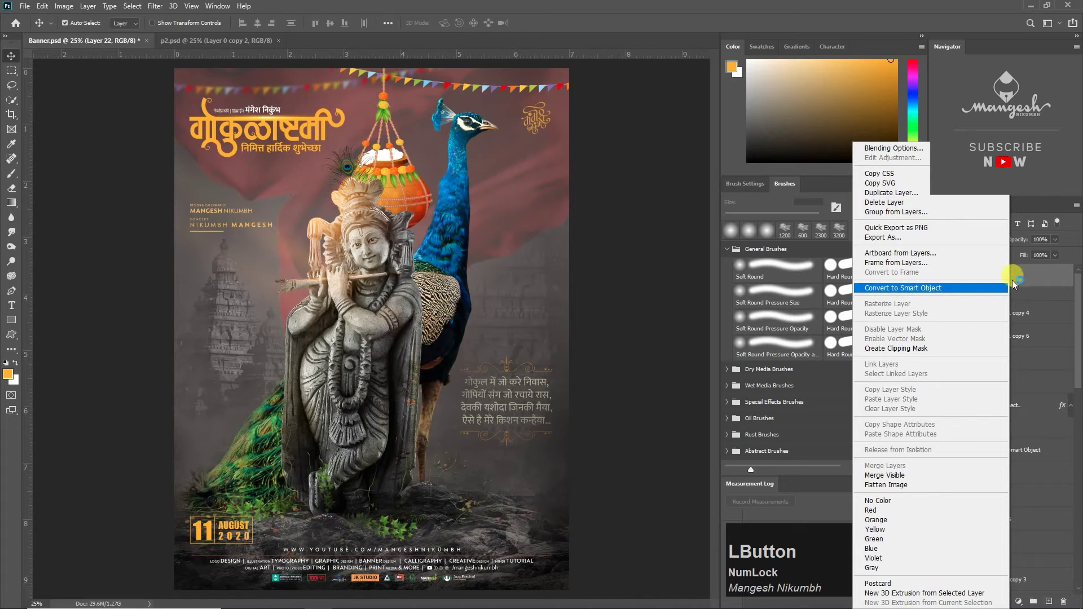
# Step: Apply the Camera Raw Filter to the stamped layer with exposure +0.30, contrast +25, highlights +20, shadows +9 and whites -7
pyautogui.click(154, 7)
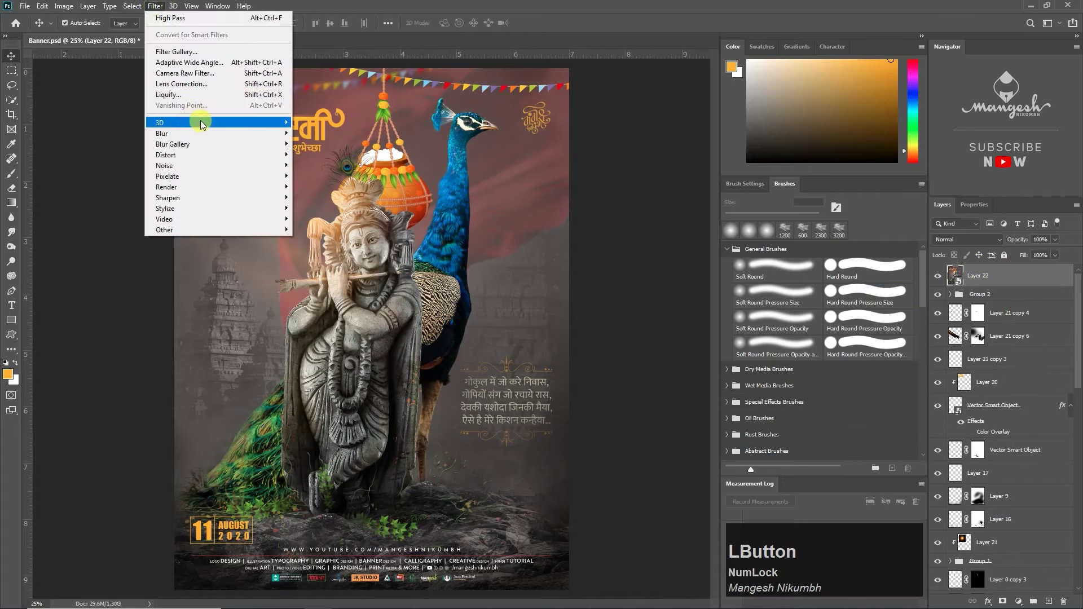
pyautogui.click(196, 75)
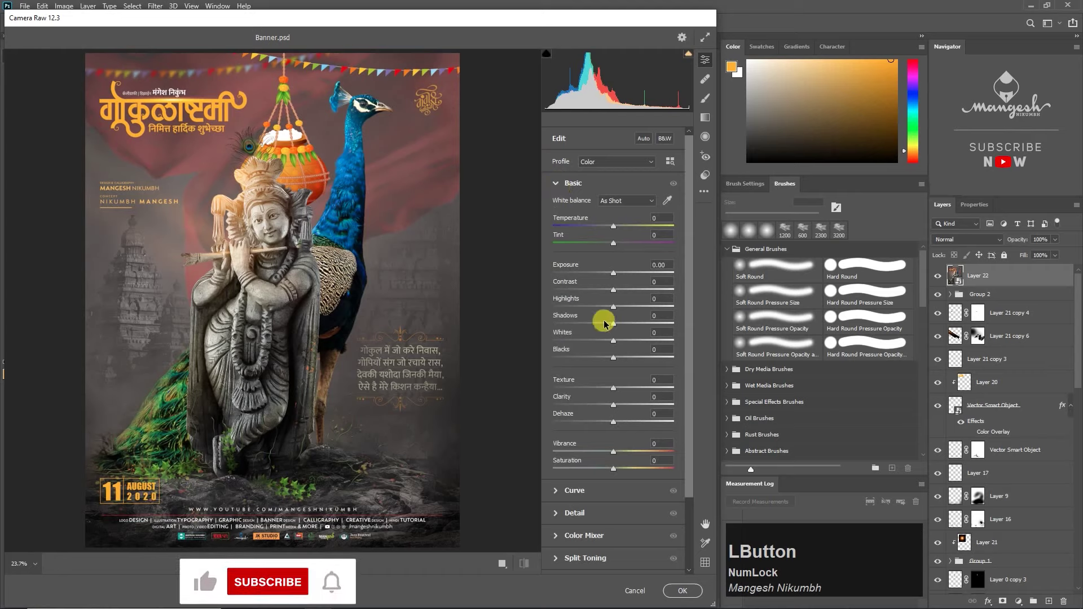
pyautogui.moveTo(613, 275); pyautogui.dragTo(600, 340)
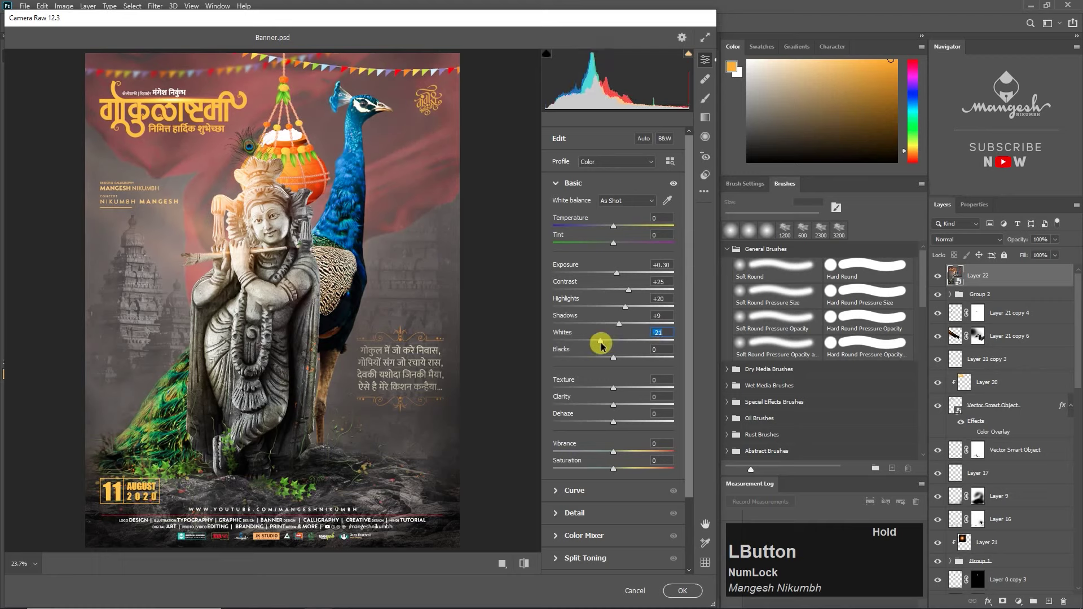
# Step: Set texture to +2, clarity to +33, vibrance to +6, temperature to +2 and tint to -4
pyautogui.moveTo(614, 391)
pyautogui.mouseDown()
pyautogui.moveTo(629, 389)
pyautogui.moveTo(624, 406)
pyautogui.moveTo(630, 400)
pyautogui.mouseUp()
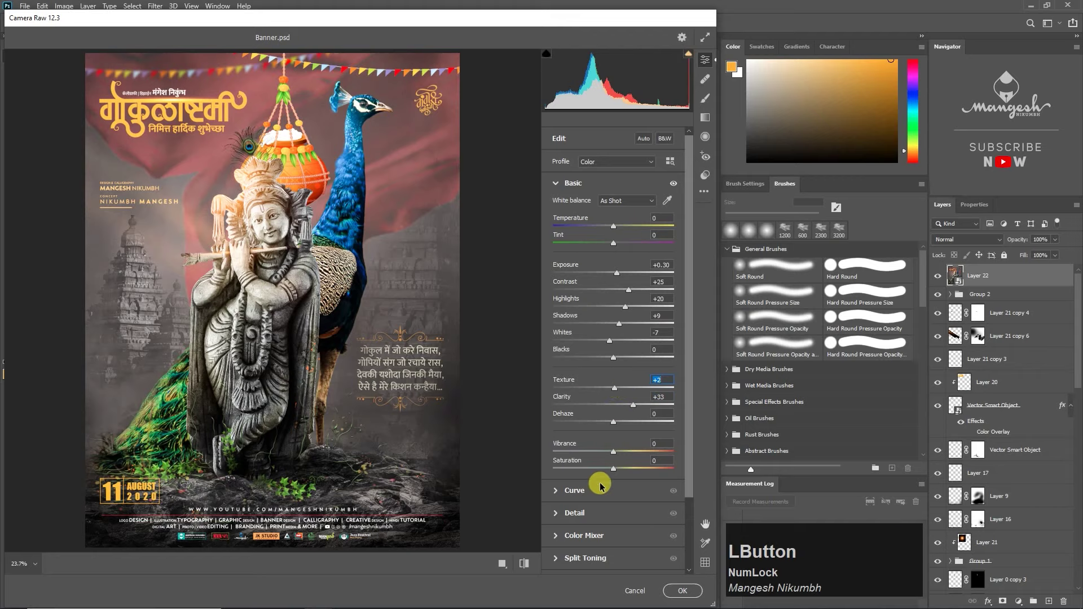
pyautogui.moveTo(613, 452)
pyautogui.mouseDown()
pyautogui.moveTo(627, 450)
pyautogui.moveTo(599, 472)
pyautogui.moveTo(634, 466)
pyautogui.moveTo(603, 474)
pyautogui.moveTo(616, 452)
pyautogui.mouseUp()
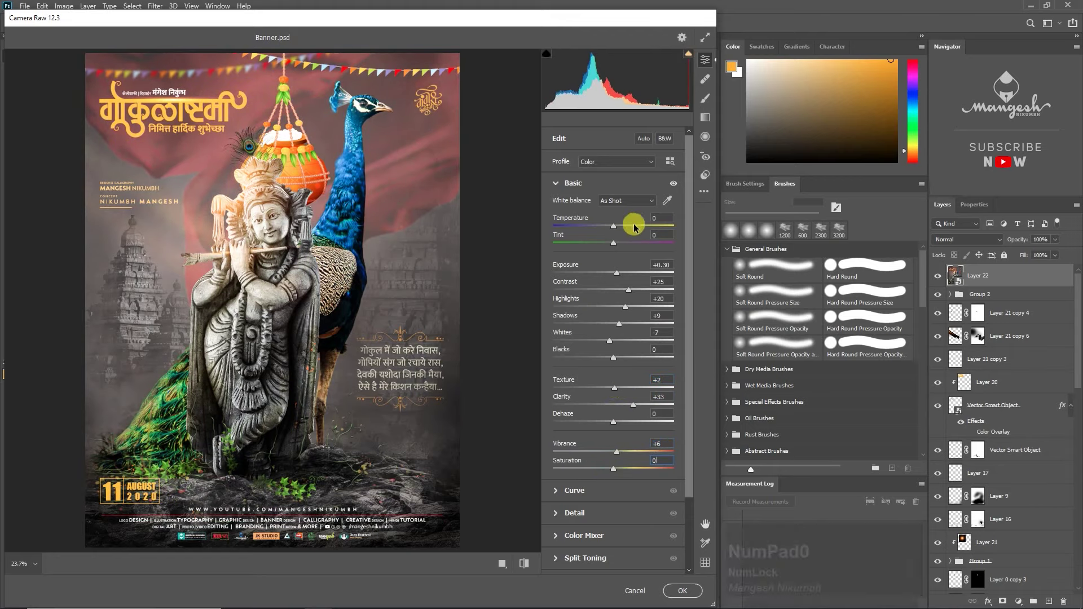
pyautogui.moveTo(609, 226); pyautogui.dragTo(613, 246)
# Step: Sharpen the stamped layer by 31 with a radius of 1.6 in the Camera Raw detail settings and apply the filter
pyautogui.moveTo(688, 260); pyautogui.dragTo(693, 398)
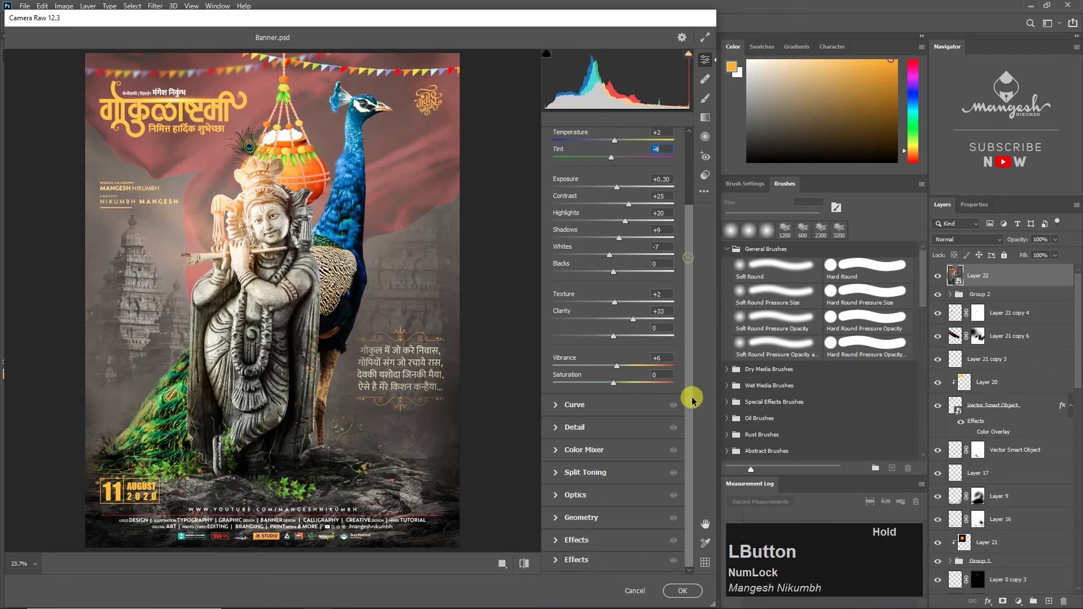
pyautogui.click(563, 231)
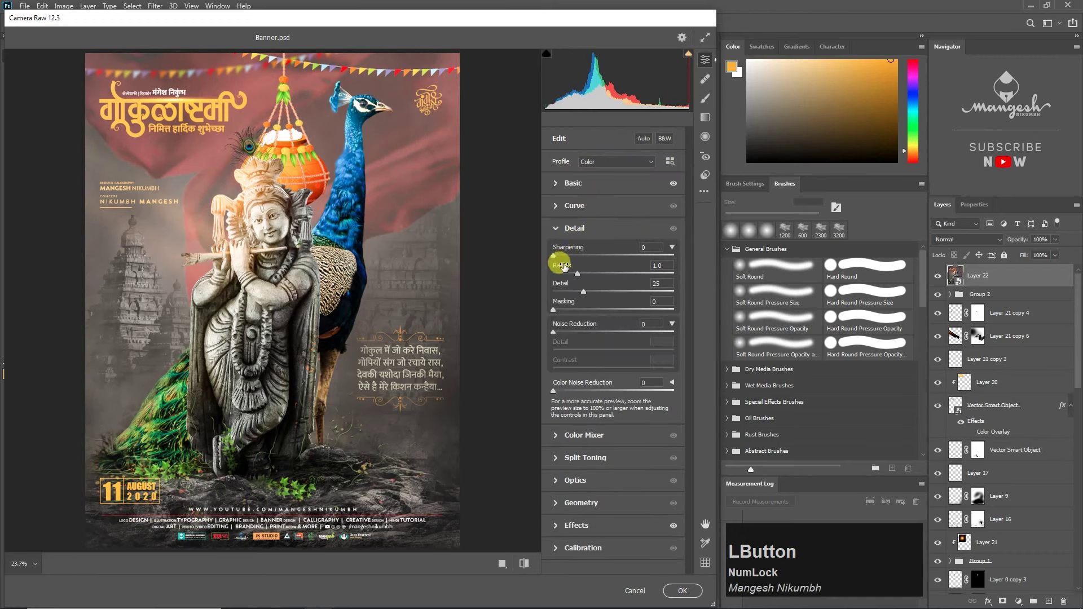
pyautogui.moveTo(554, 256); pyautogui.dragTo(572, 260)
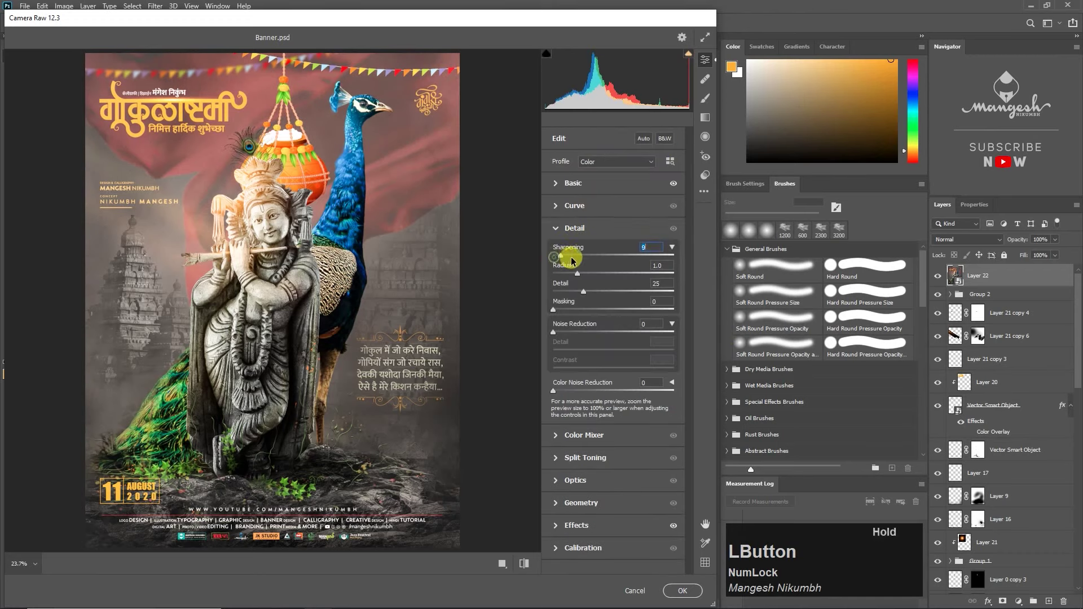
pyautogui.moveTo(646, 256)
pyautogui.mouseDown()
pyautogui.moveTo(547, 272)
pyautogui.moveTo(643, 272)
pyautogui.mouseUp()
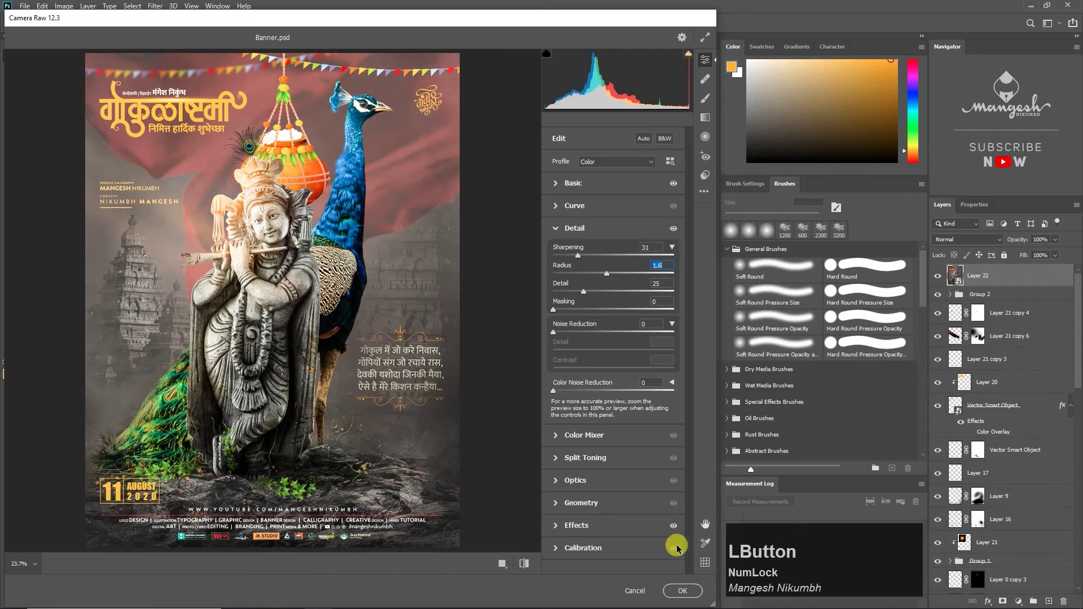
pyautogui.click(682, 591)
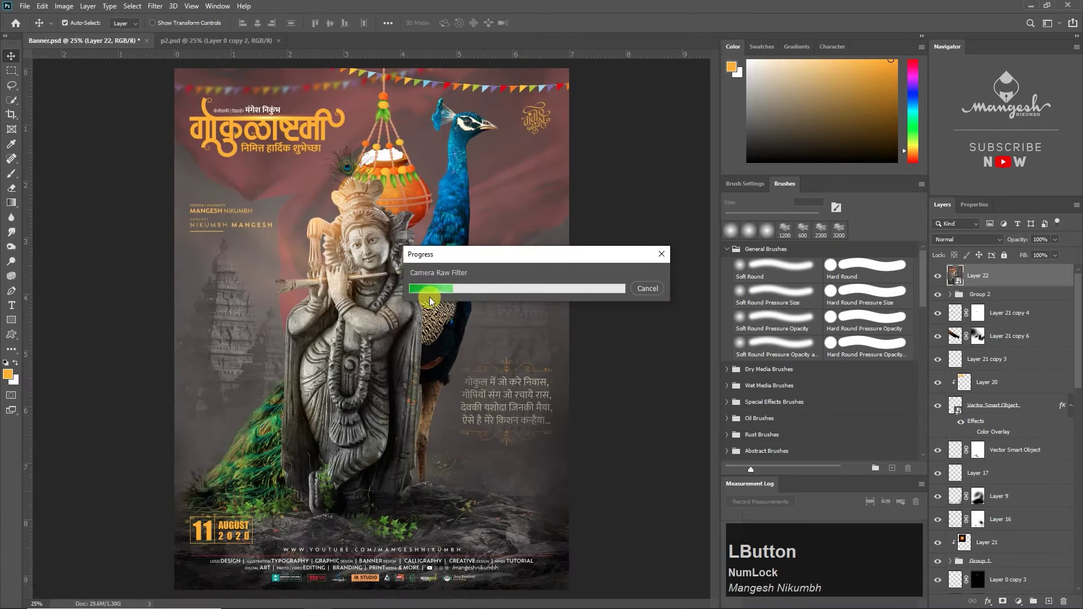
# Step: Lower the Camera Raw graded layer's opacity to 79% and compare the banner with and without that layer
pyautogui.click(939, 279)
pyautogui.click(938, 279)
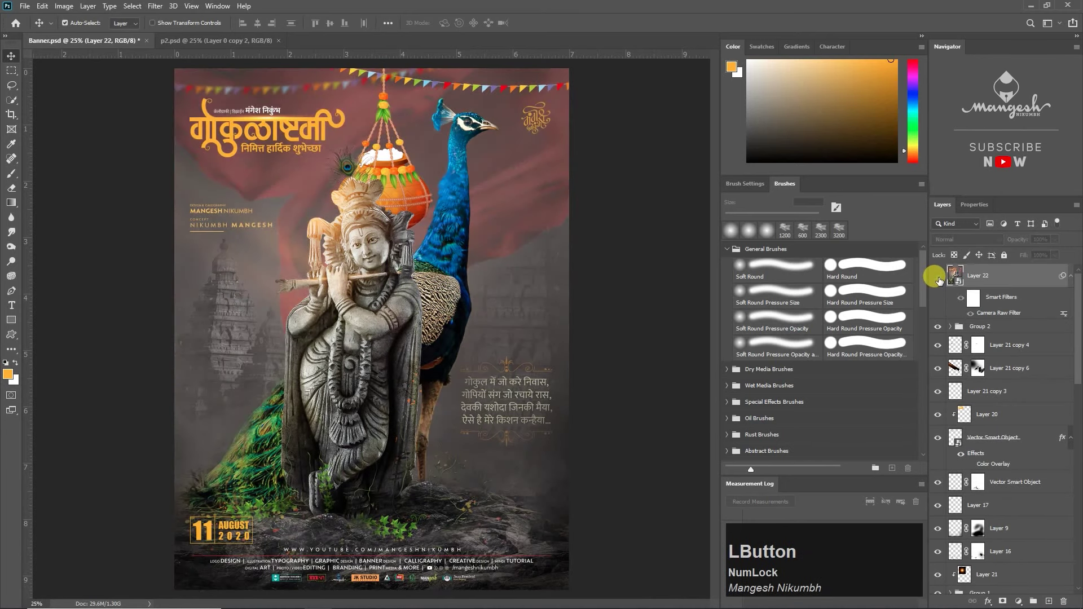
pyautogui.click(938, 279)
pyautogui.click(937, 280)
pyautogui.click(937, 282)
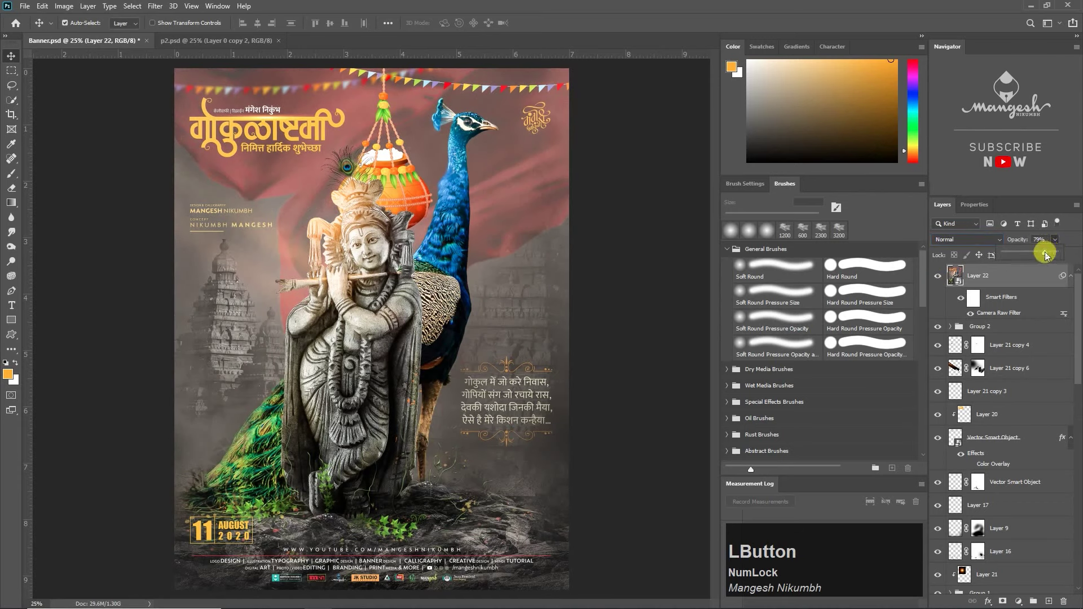
pyautogui.click(1016, 276)
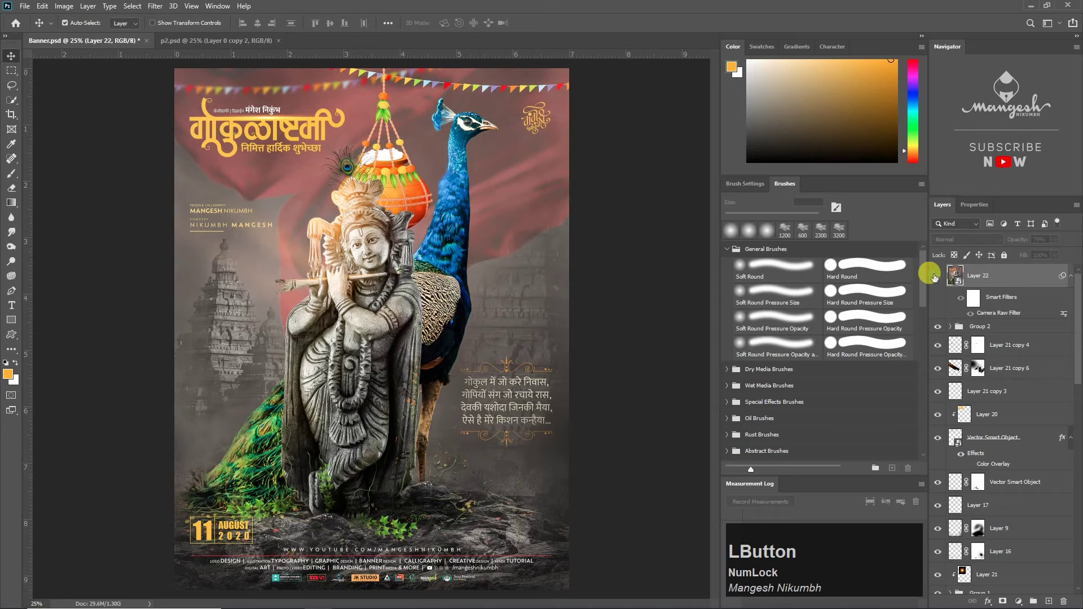
pyautogui.click(935, 277)
pyautogui.click(935, 277)
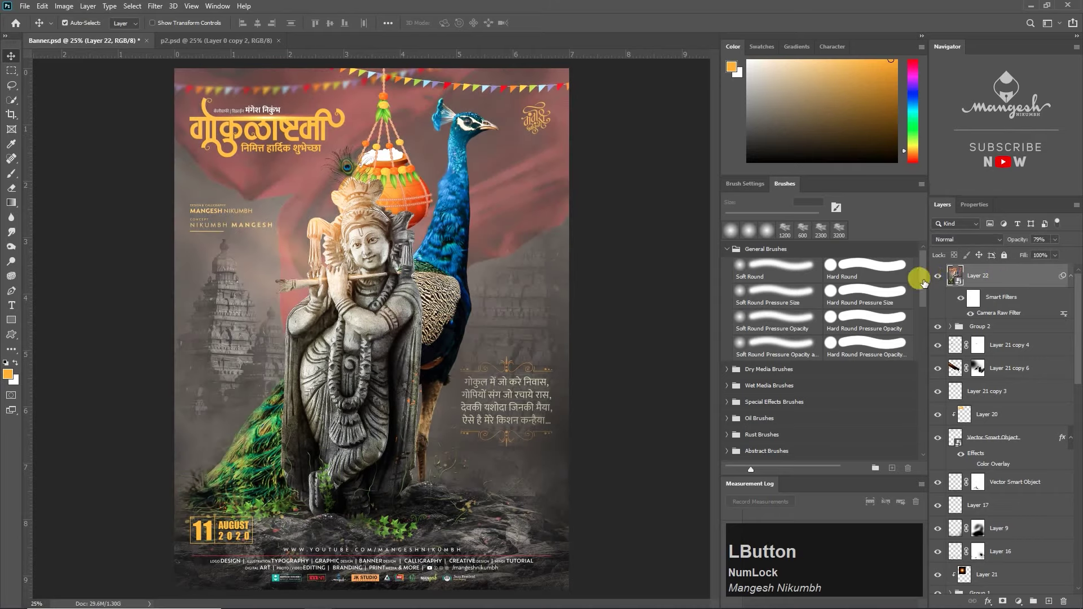